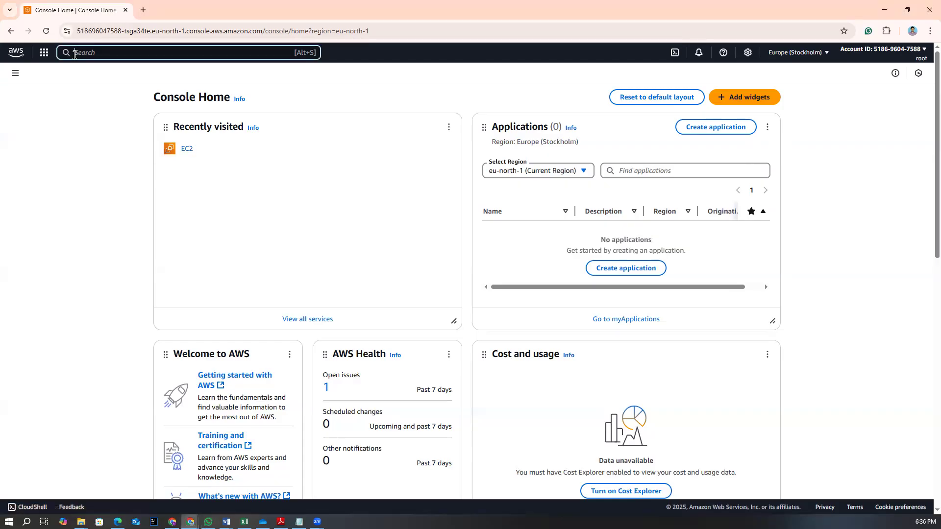
# Open the EC2 instances list and switch the region to US East (N. Virginia)
pyautogui.click(188, 153)
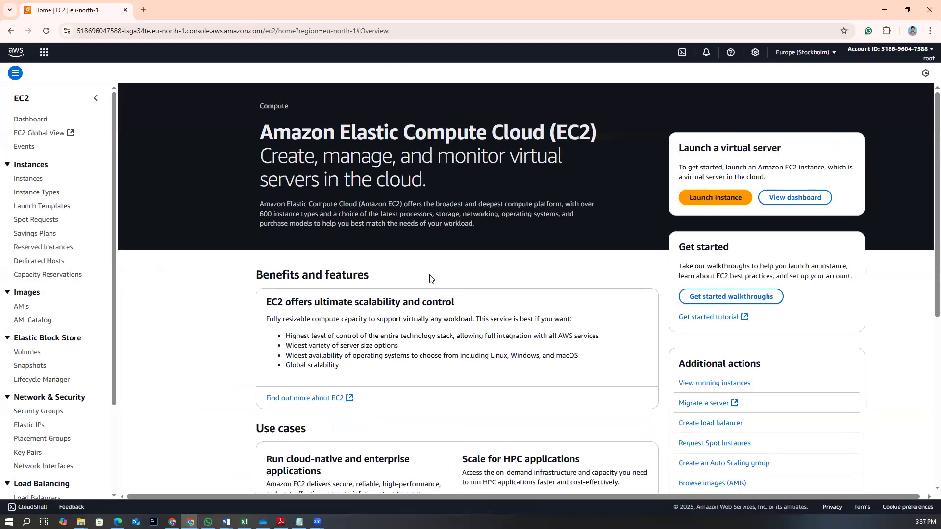
pyautogui.click(31, 180)
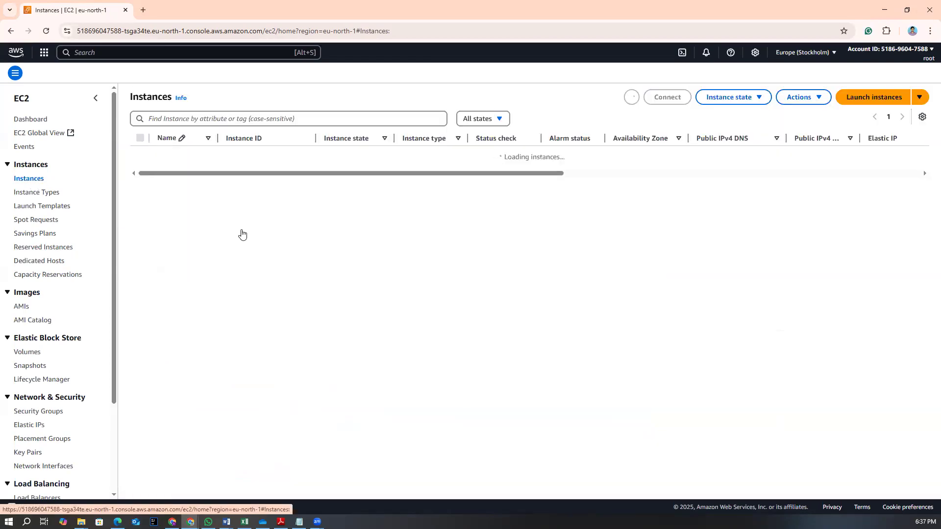
pyautogui.click(804, 52)
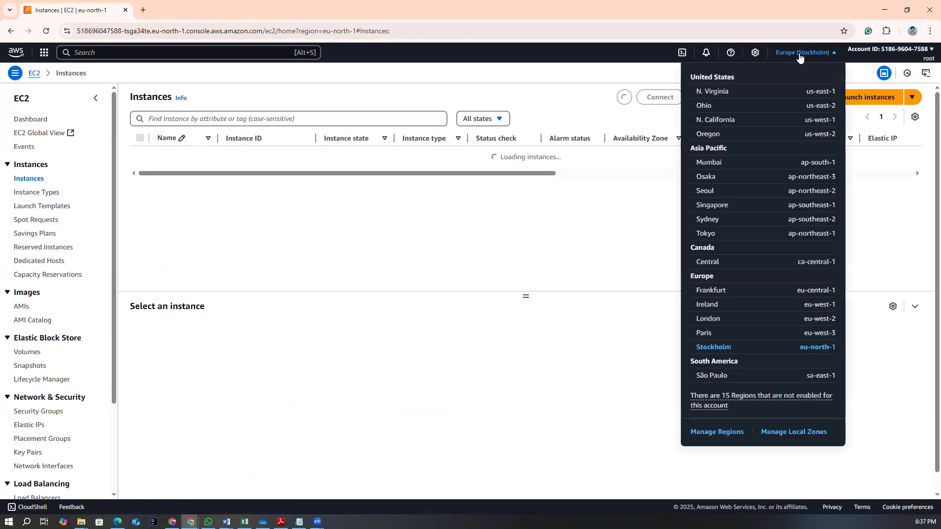
pyautogui.click(714, 93)
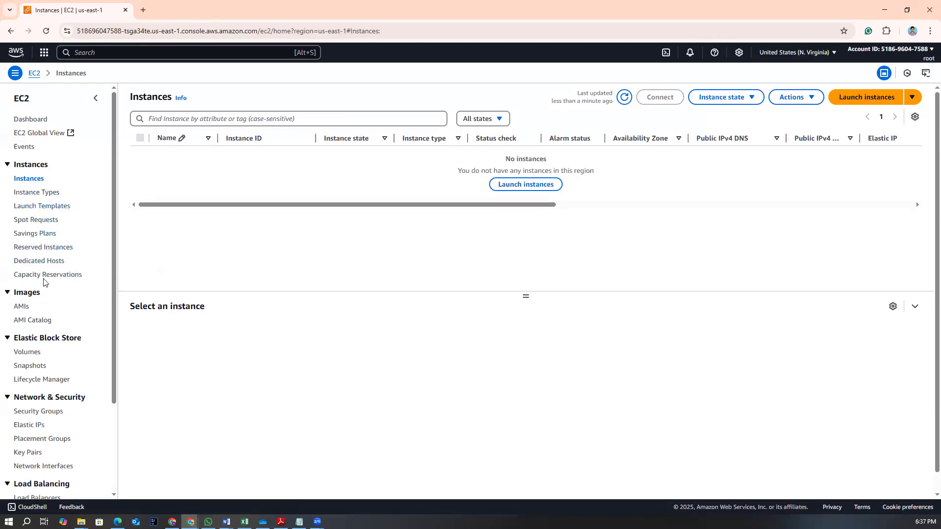
pyautogui.scroll(-3, 43, 268)
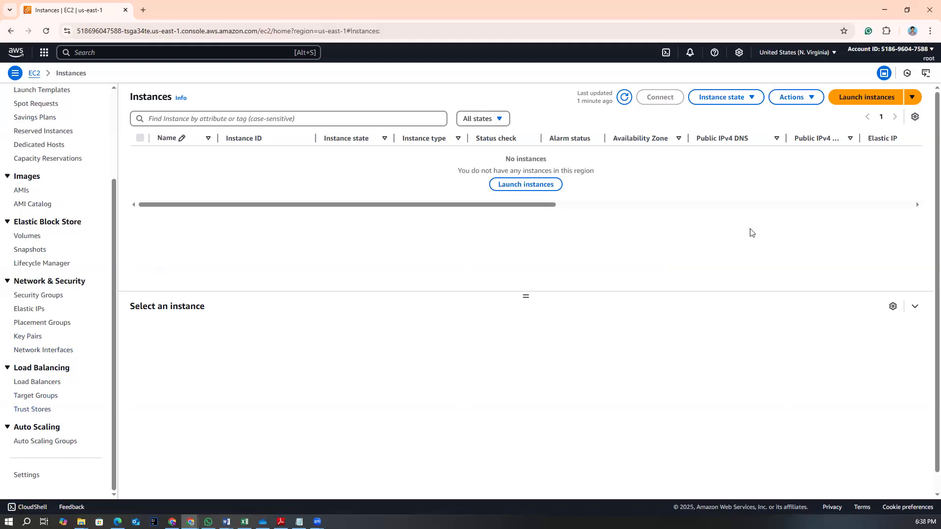
# Start launching a new instance and name it myec2
pyautogui.click(866, 97)
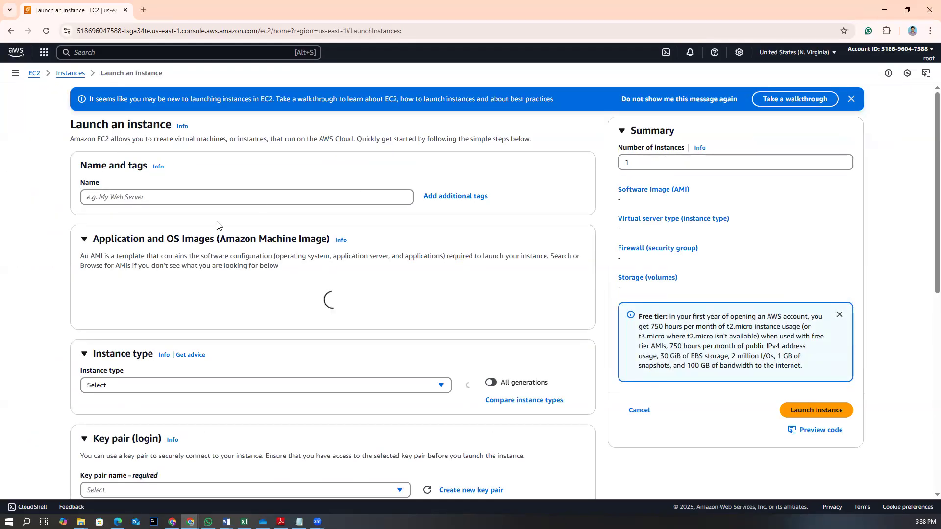
pyautogui.click(135, 197)
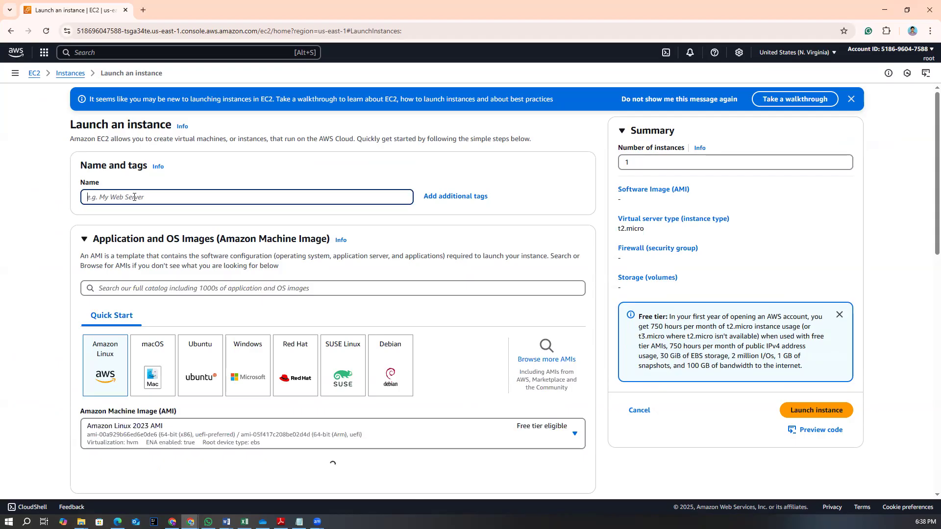
pyautogui.write('myec2')
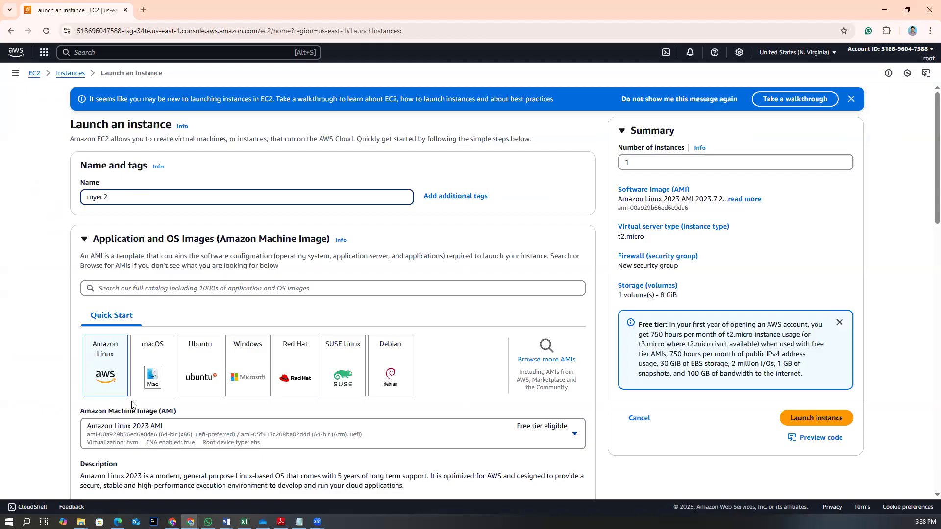
# Browse the AMI catalog and select Amazon Linux 2 AMI (HVM) - Kernel 5.10, SSD Volume Type
pyautogui.click(536, 360)
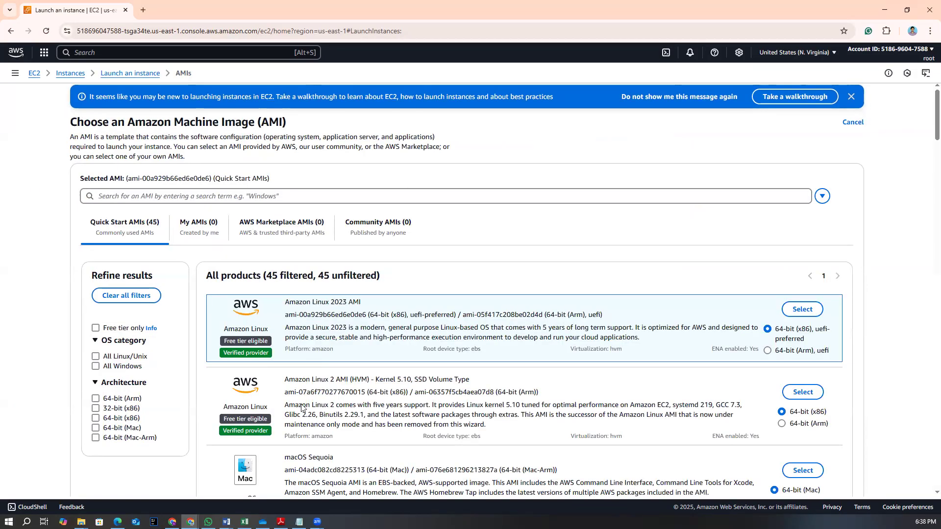
pyautogui.moveTo(288, 380); pyautogui.dragTo(351, 381)
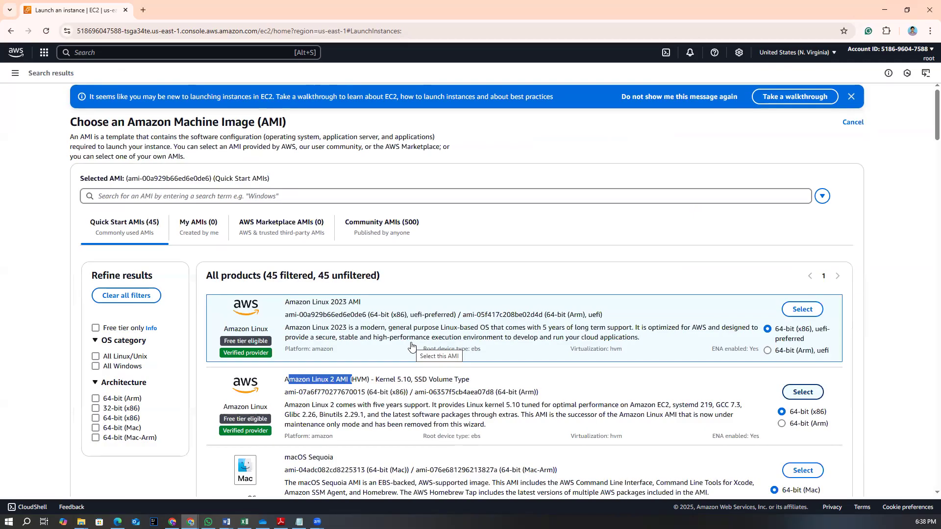
pyautogui.click(802, 392)
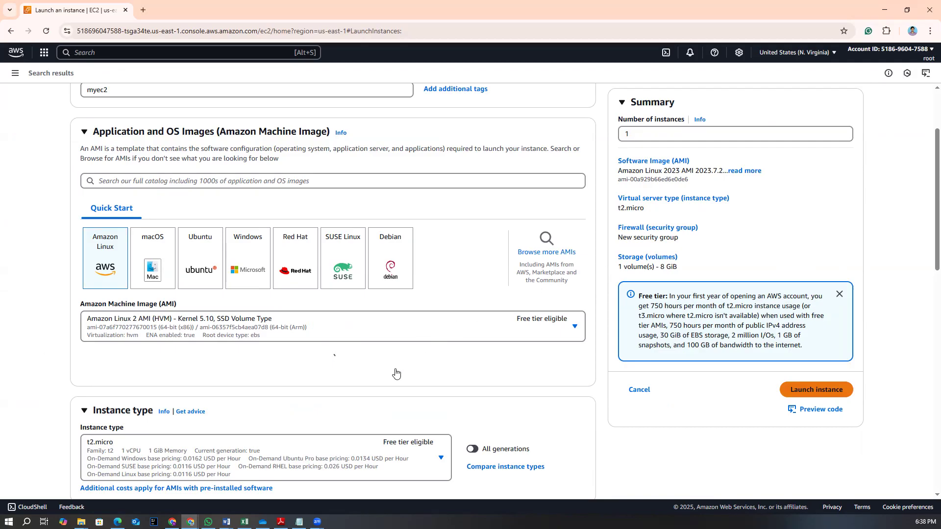
# Create a new RSA key pair named myec26pmto7pm in .pem format for the instance
pyautogui.scroll(-6, 396, 373)
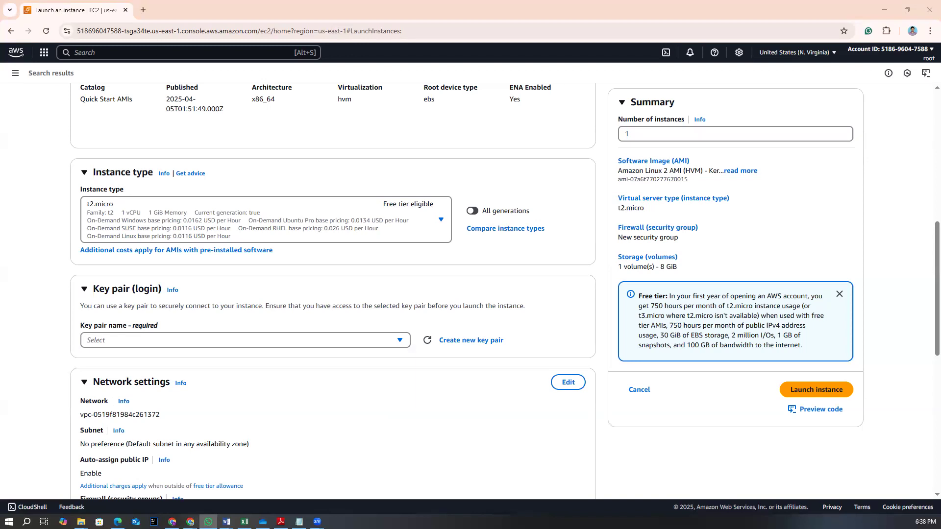
pyautogui.click(172, 342)
pyautogui.click(464, 342)
pyautogui.click(369, 205)
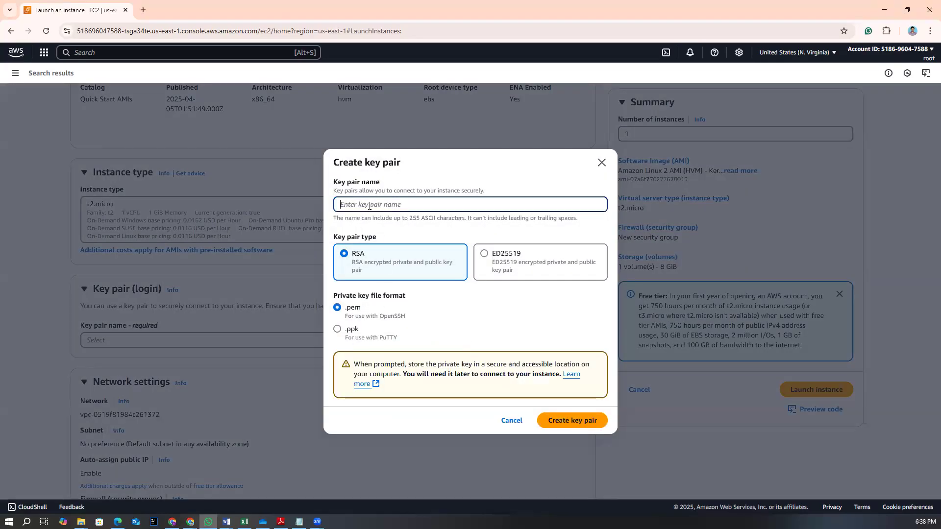
pyautogui.click(337, 328)
pyautogui.click(337, 307)
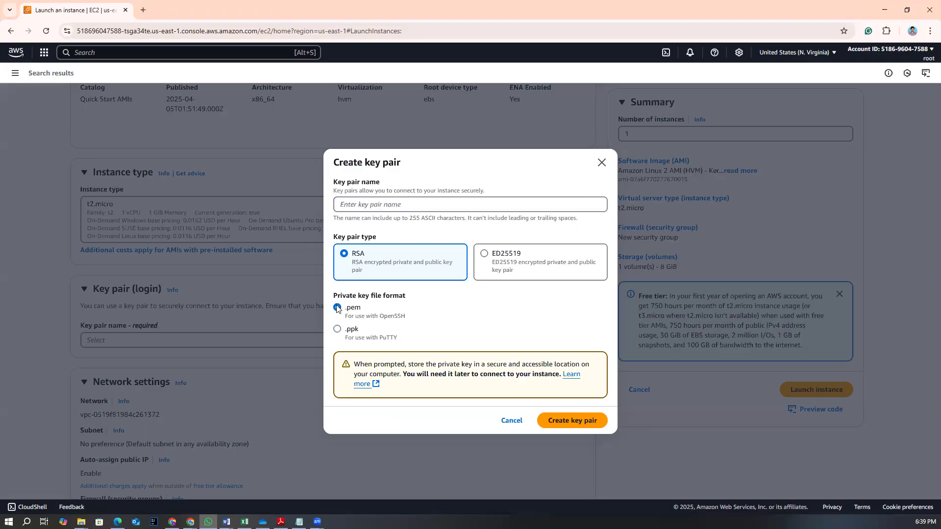
pyautogui.click(363, 203)
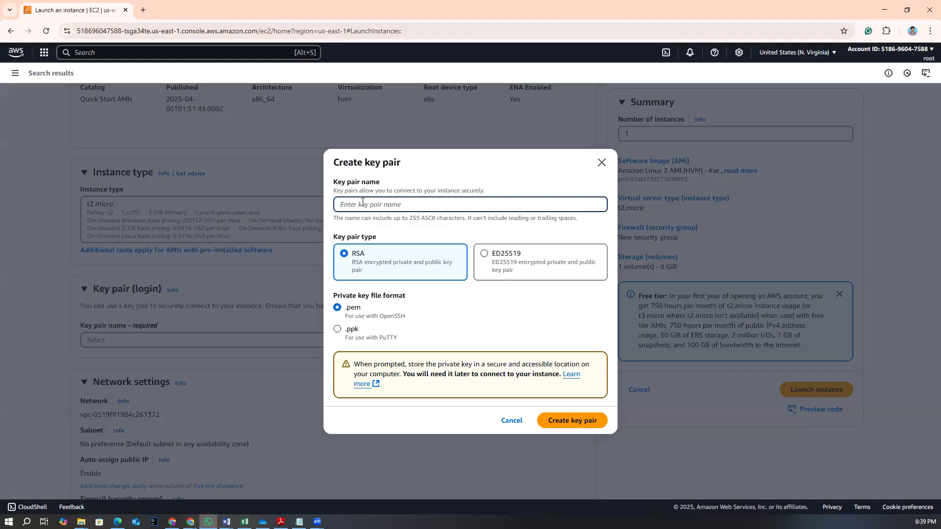
pyautogui.write('my')
pyautogui.write('ec2-pmto7pm')
pyautogui.click(560, 424)
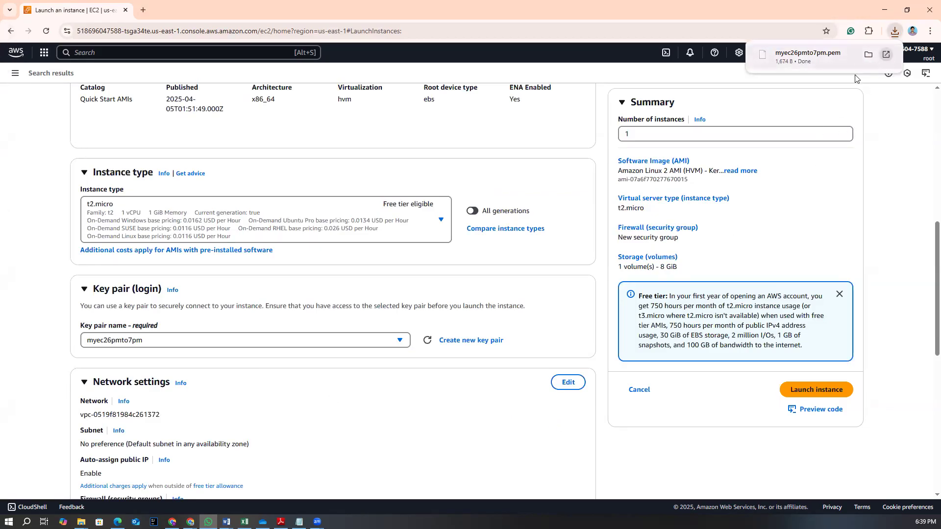
# Launch the instance with the default network, security group and 8 GiB gp2 storage settings
pyautogui.scroll(-5, 206, 390)
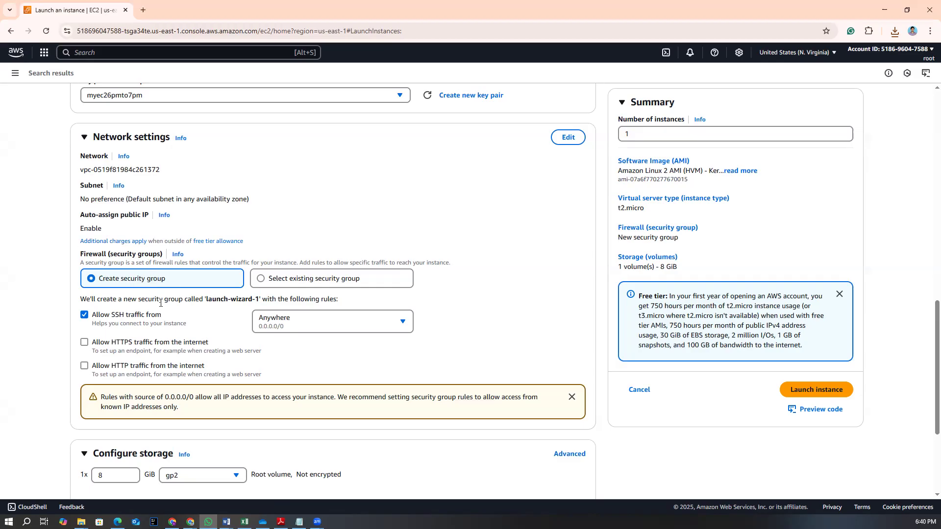
pyautogui.scroll(-2, 179, 316)
pyautogui.scroll(-2, 180, 316)
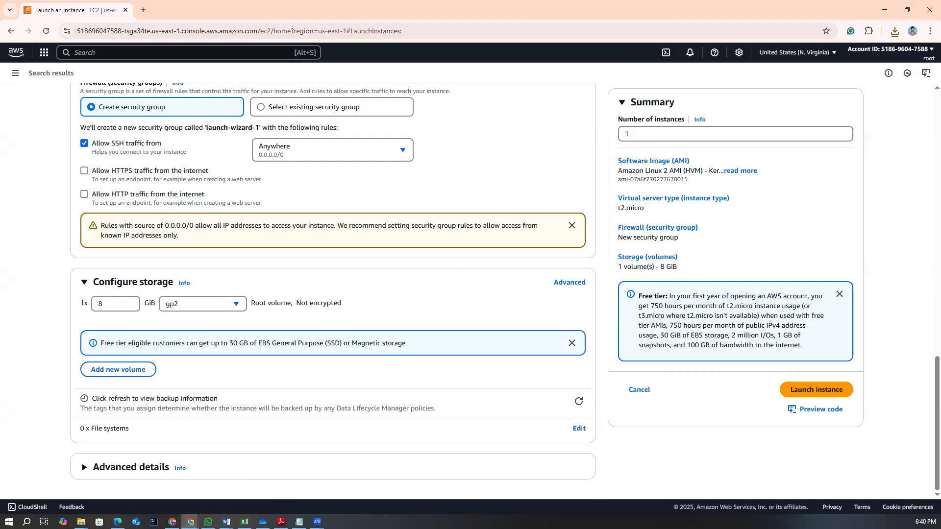
pyautogui.click(208, 522)
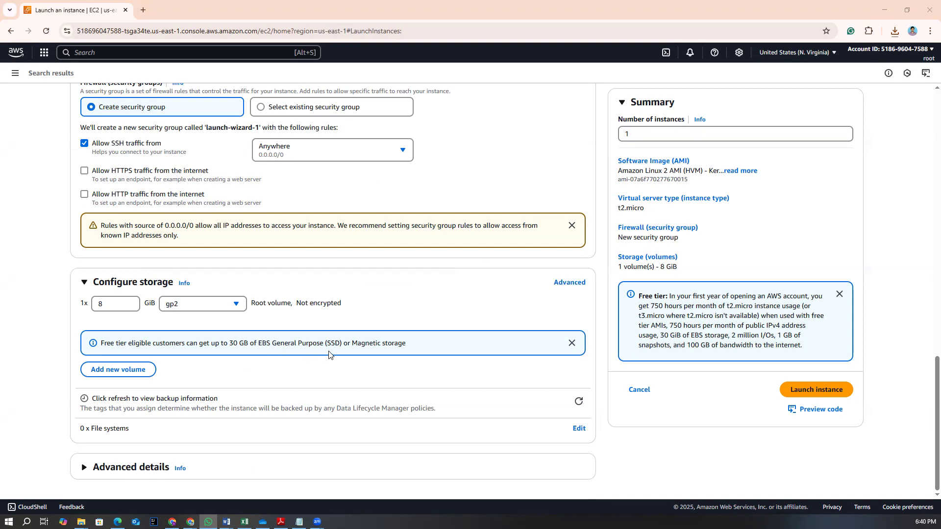
pyautogui.moveTo(259, 343); pyautogui.dragTo(405, 354)
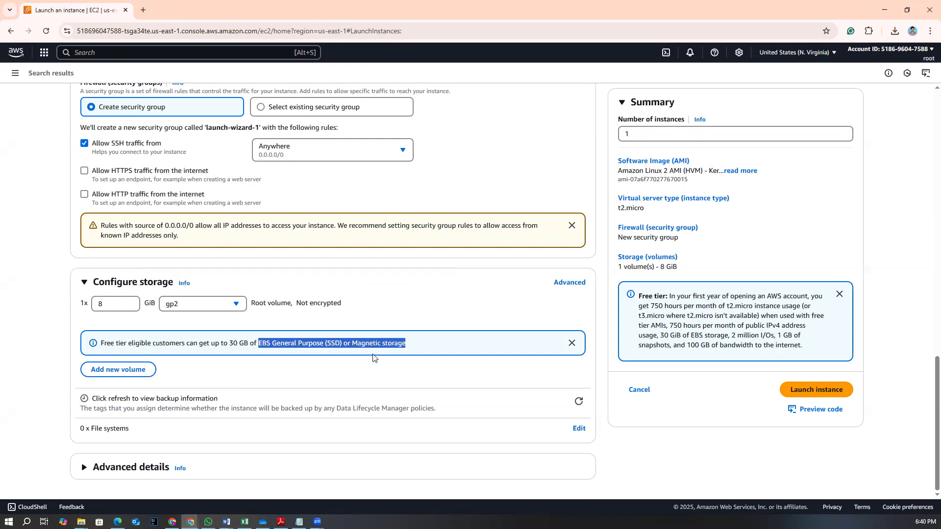
pyautogui.click(220, 354)
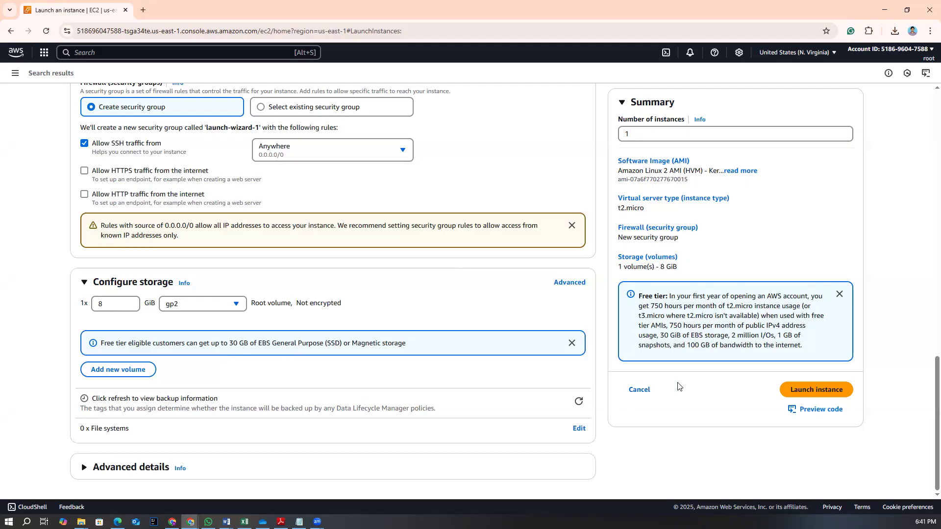
pyautogui.click(805, 390)
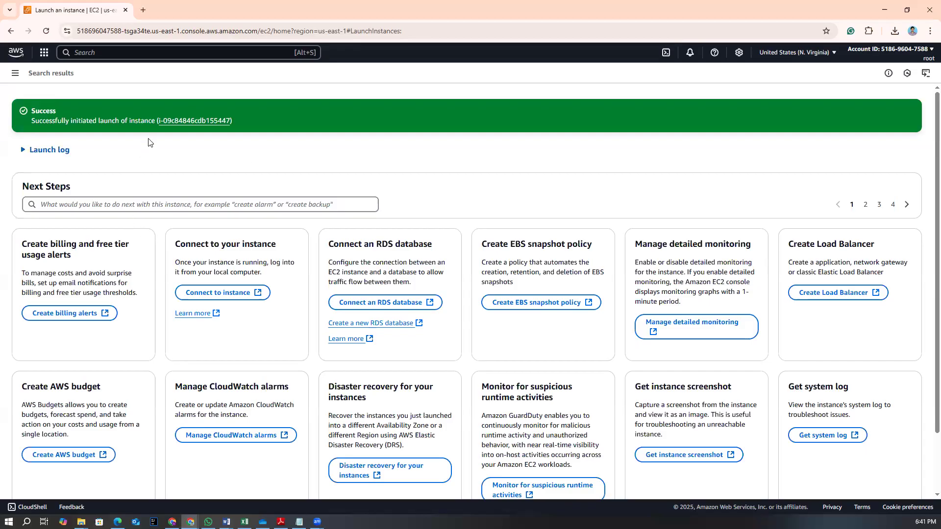
# Return to the EC2 instances list and select the myec2 instance
pyautogui.click(44, 52)
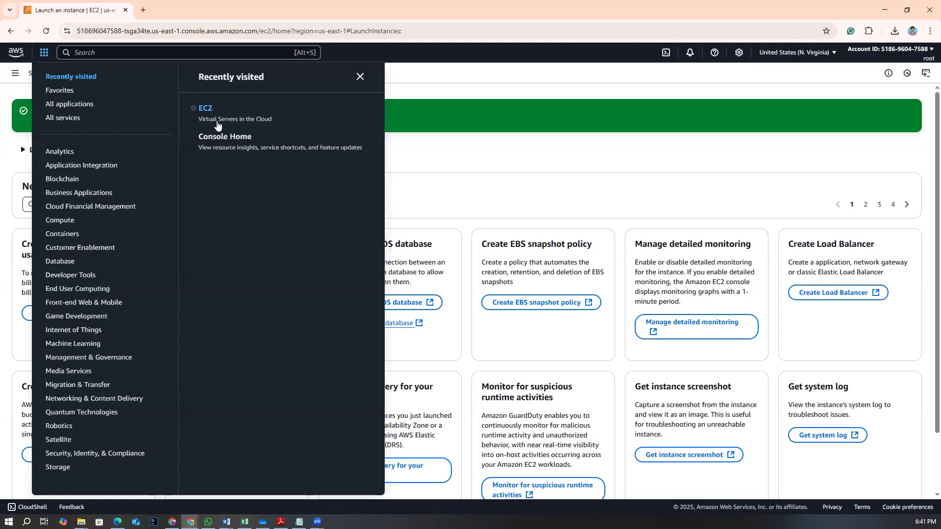
pyautogui.click(204, 112)
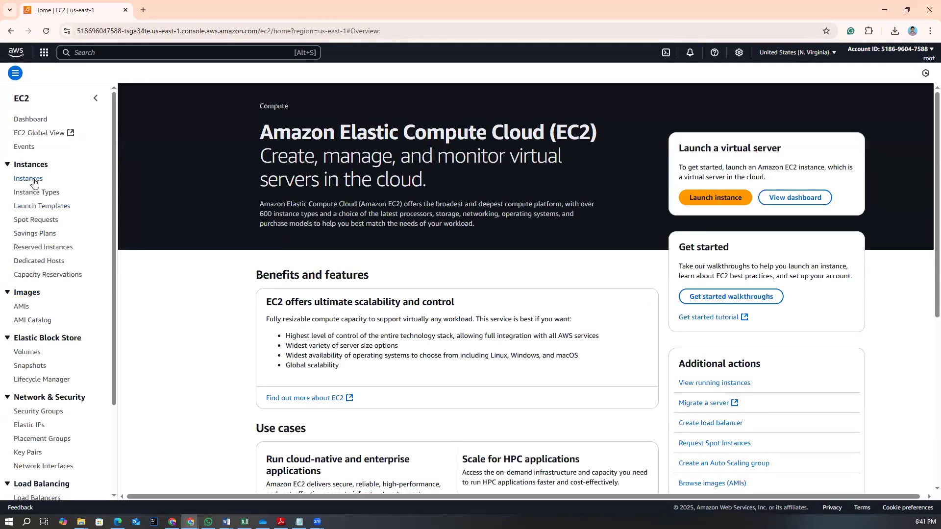
pyautogui.click(32, 181)
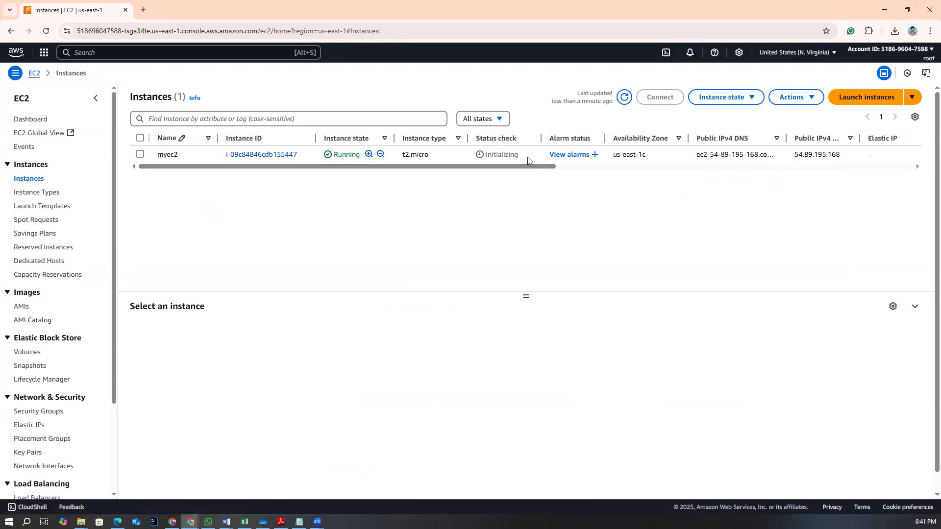
pyautogui.moveTo(493, 156); pyautogui.dragTo(544, 170)
pyautogui.click(483, 163)
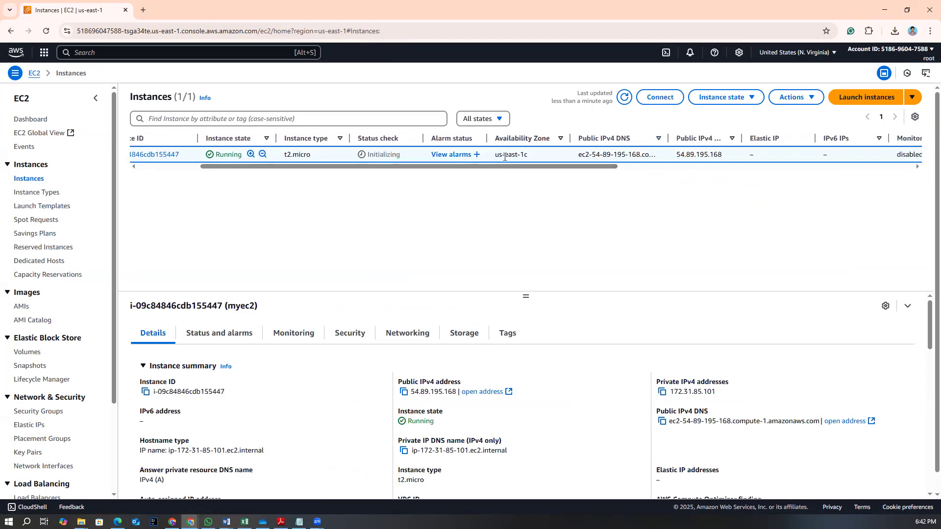
pyautogui.moveTo(576, 170); pyautogui.dragTo(177, 202)
# Examine the selected instance's summary and instance details in the details pane
pyautogui.scroll(-3, 251, 418)
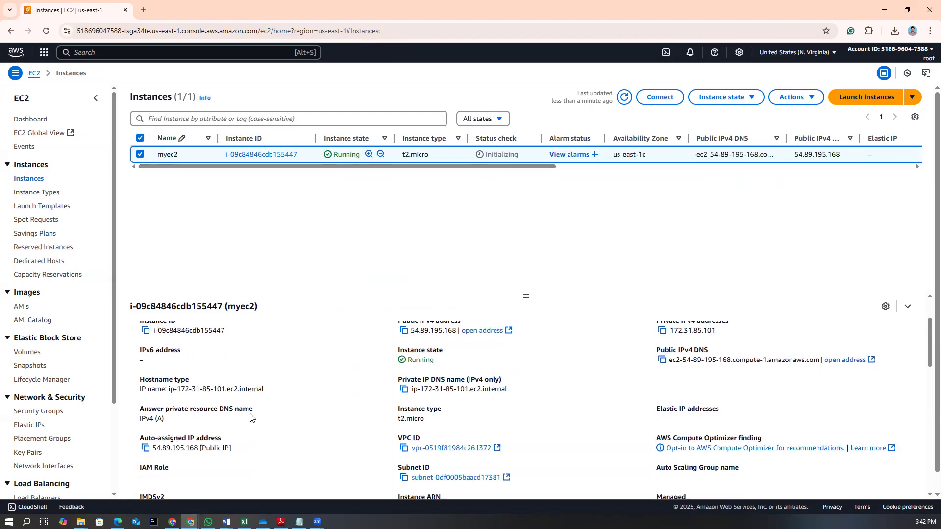
pyautogui.scroll(3, 251, 418)
pyautogui.moveTo(527, 296); pyautogui.dragTo(519, 175)
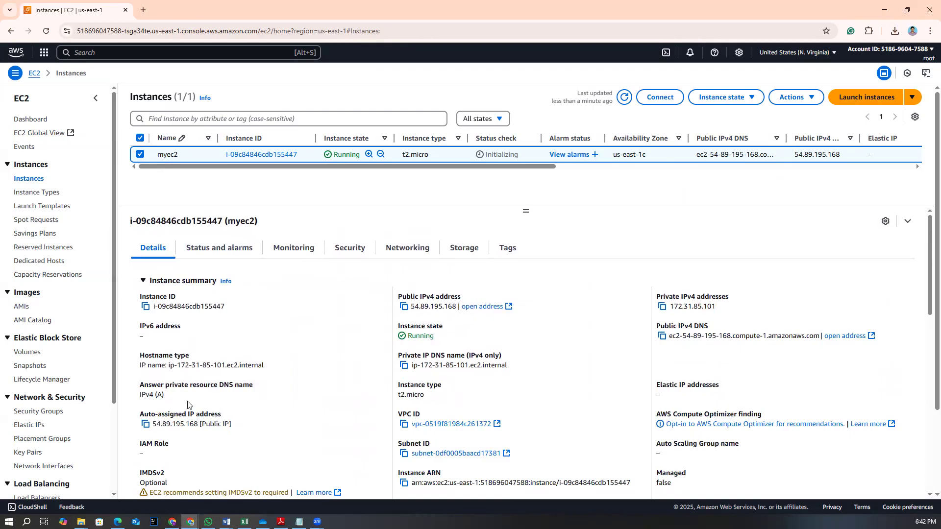
pyautogui.scroll(-2, 192, 416)
pyautogui.scroll(1, 412, 416)
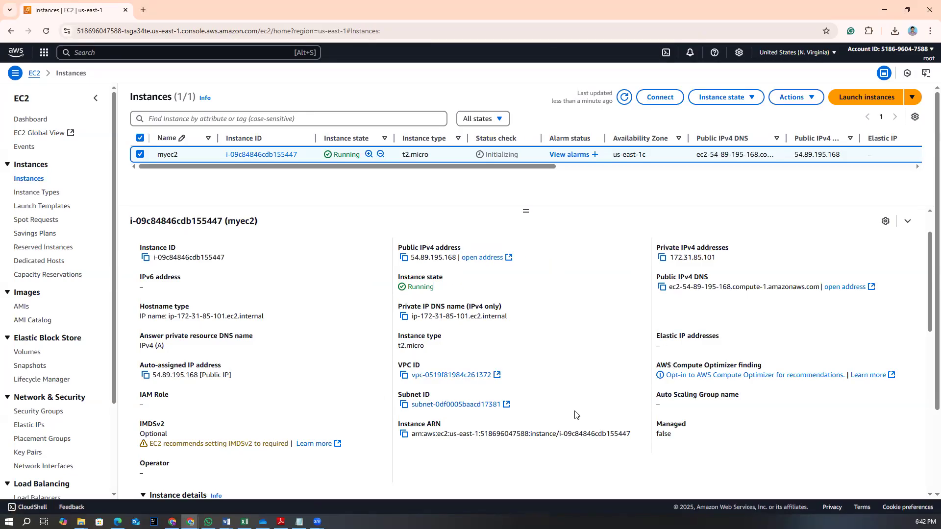
pyautogui.scroll(-4, 575, 416)
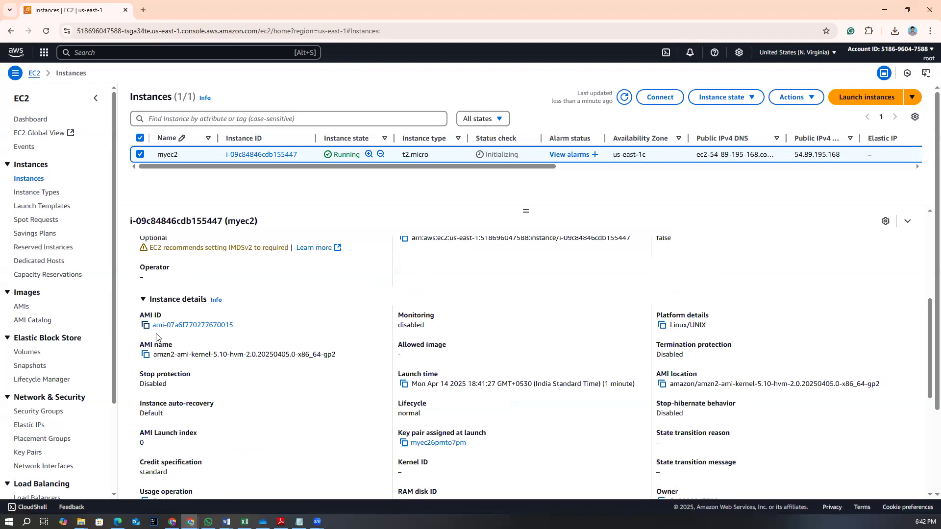
pyautogui.scroll(5, 321, 412)
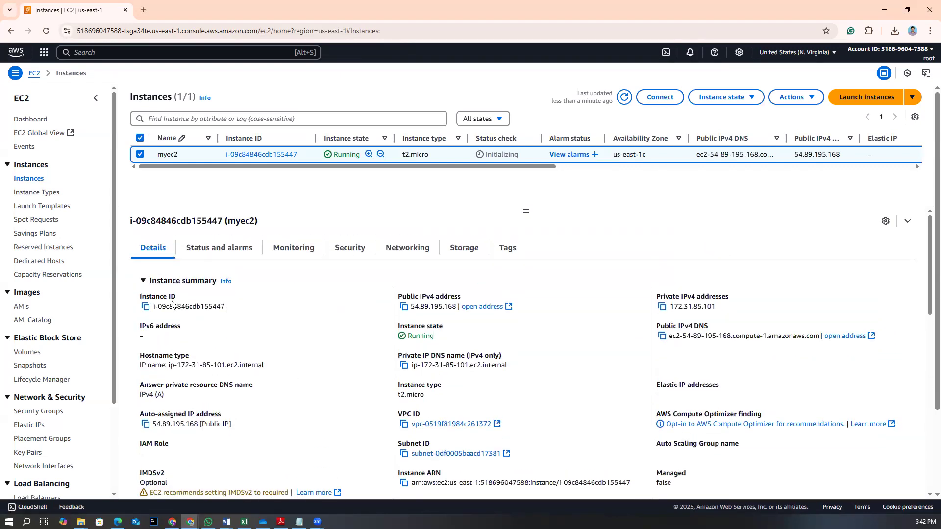
pyautogui.moveTo(153, 307); pyautogui.dragTo(239, 314)
pyautogui.click(256, 332)
# Open the instance's launch-wizard-1 security group and review its inbound and outbound rules
pyautogui.click(350, 250)
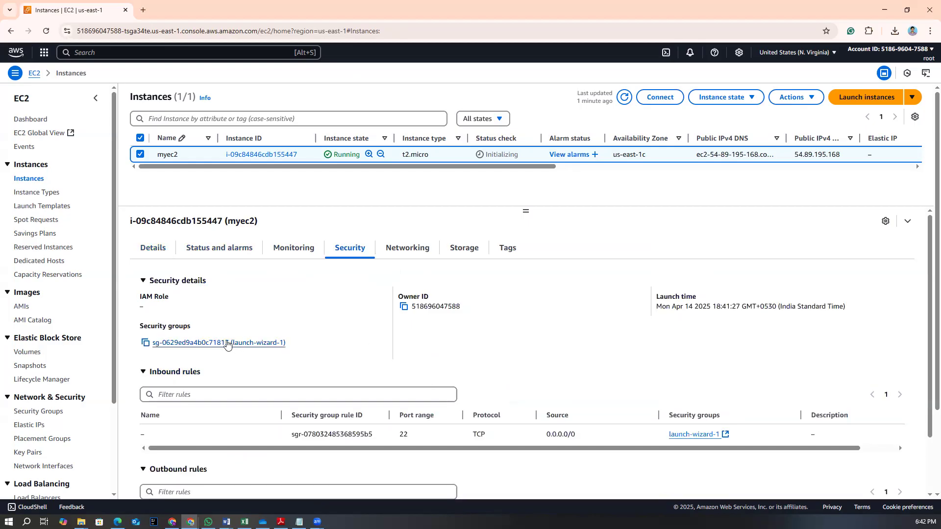
pyautogui.click(227, 343)
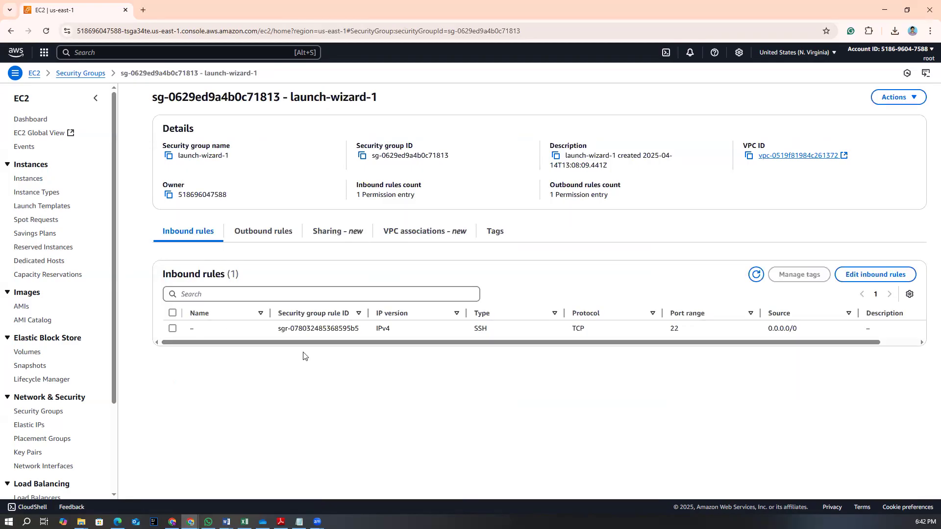
pyautogui.doubleClick(674, 328)
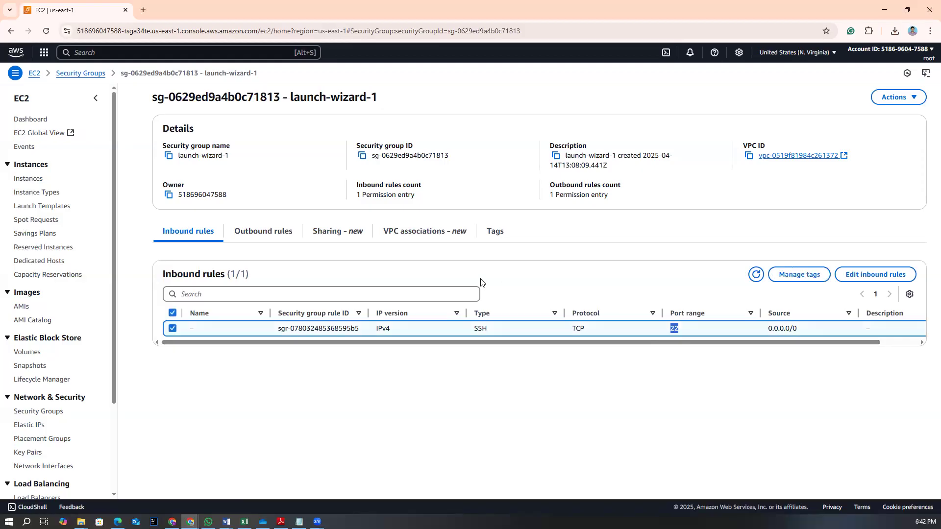
pyautogui.click(248, 235)
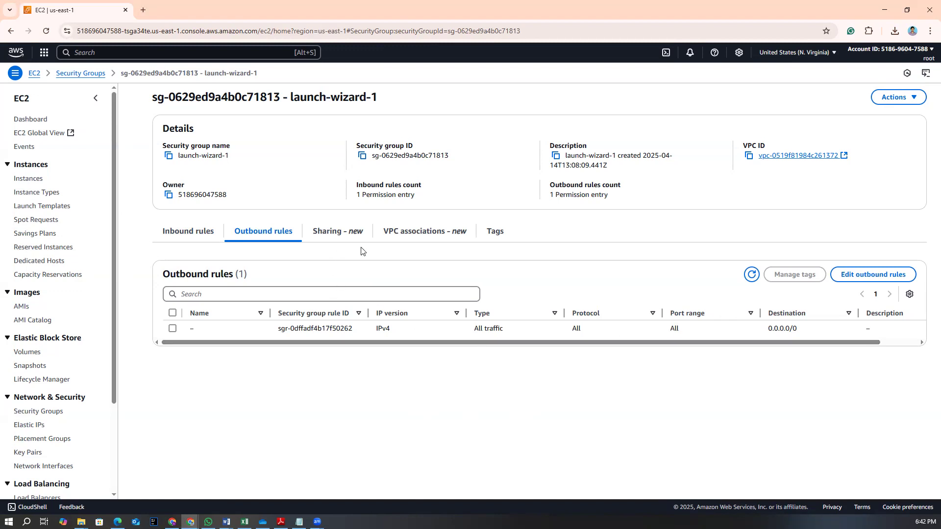
# Recheck the inbound rules, then return to the running instances list and select the myec2 instance
pyautogui.click(167, 239)
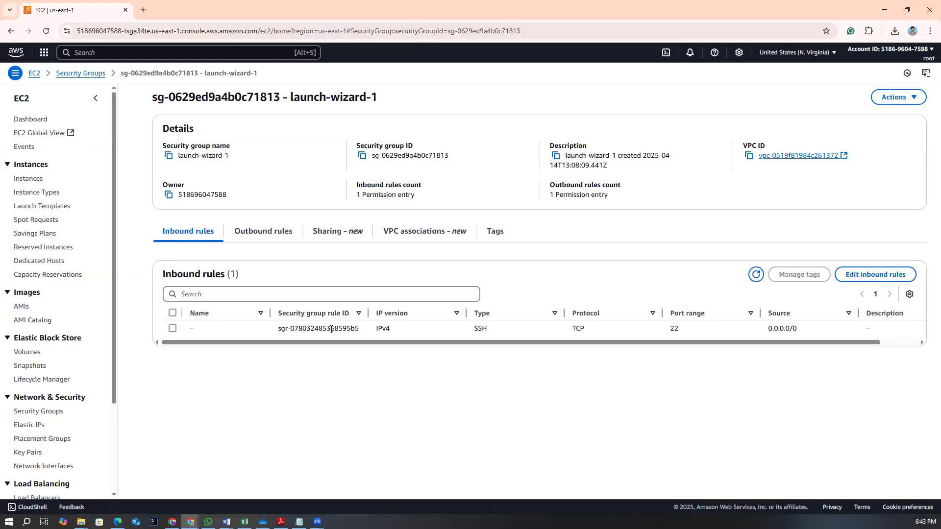
pyautogui.click(35, 74)
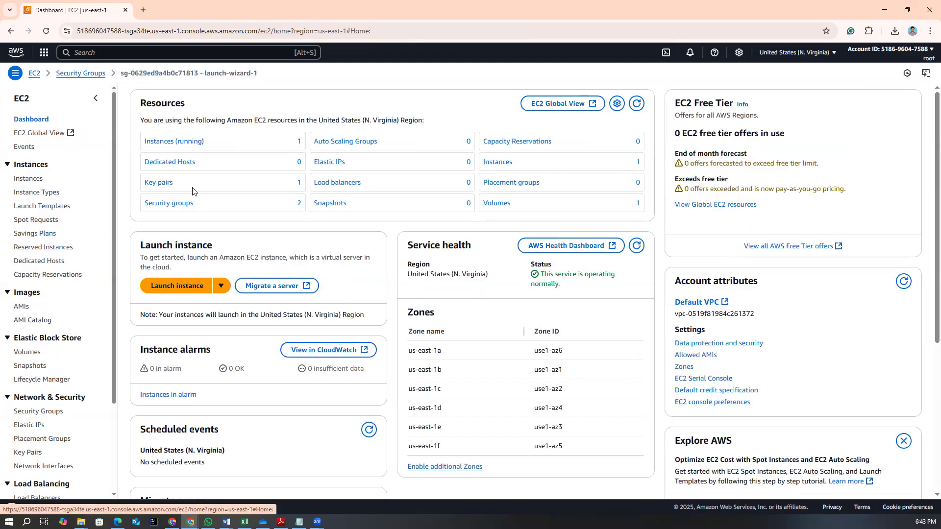
pyautogui.click(187, 143)
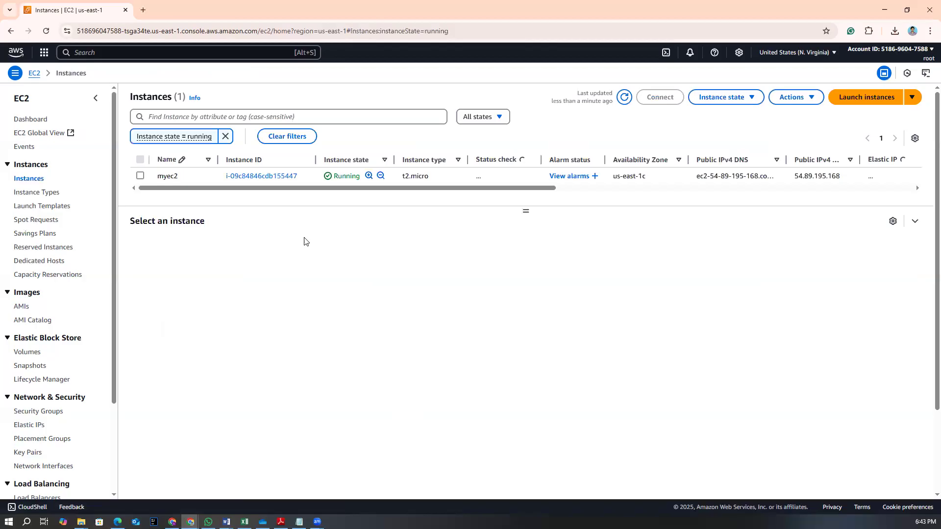
pyautogui.click(141, 176)
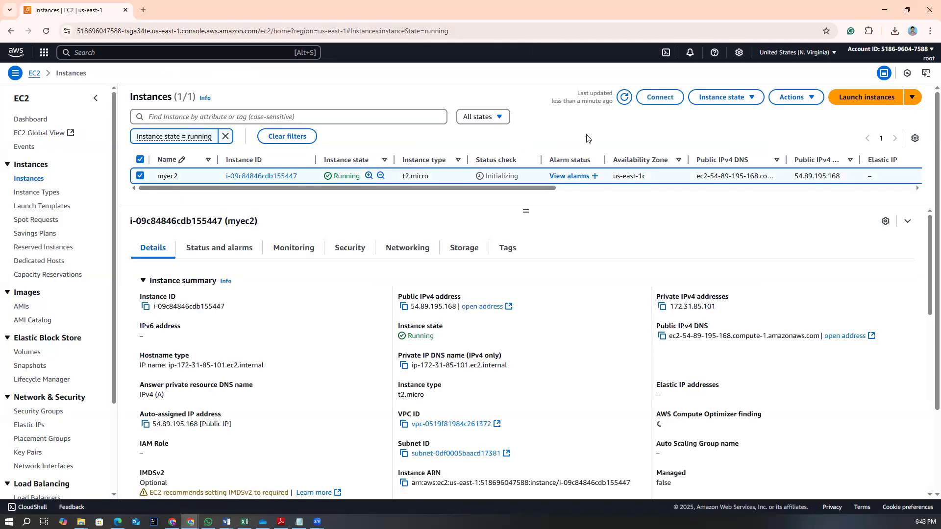
# Review the instance state and action options available for the selected myec2 instance
pyautogui.click(714, 99)
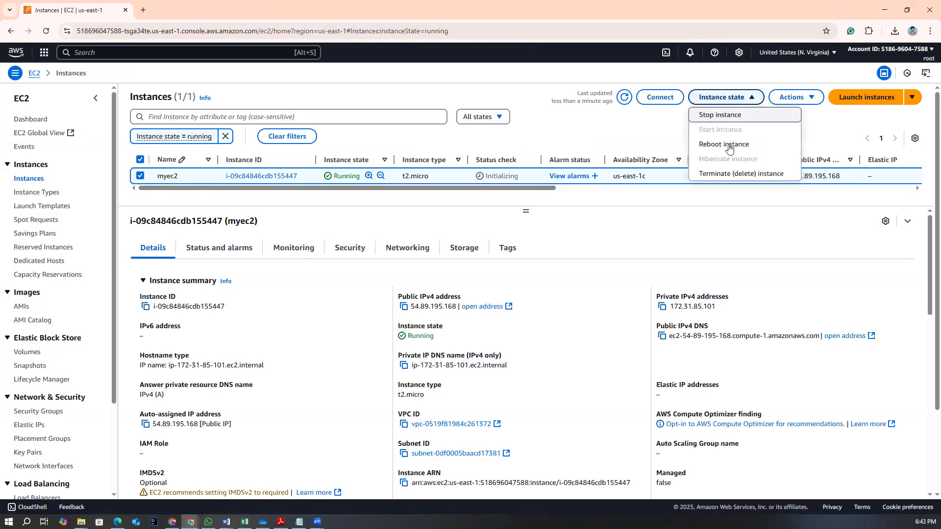
pyautogui.click(799, 98)
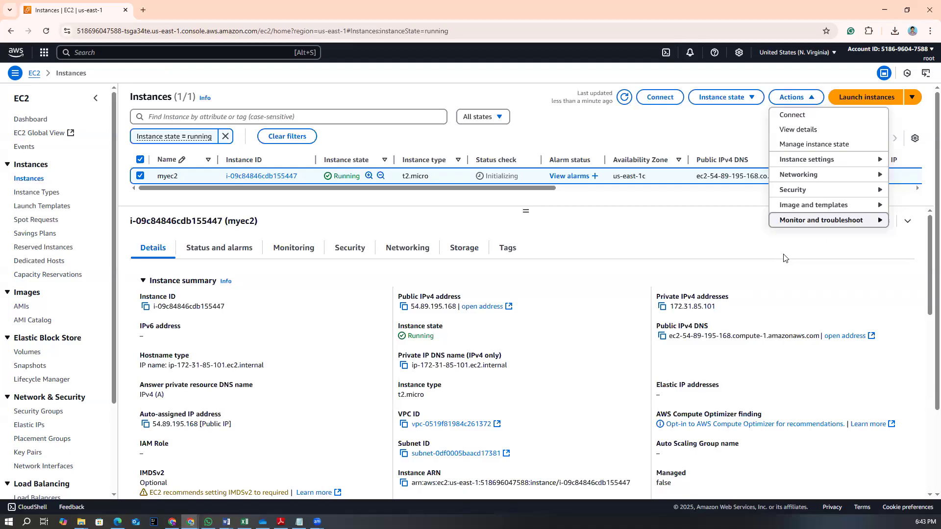
pyautogui.moveTo(813, 164)
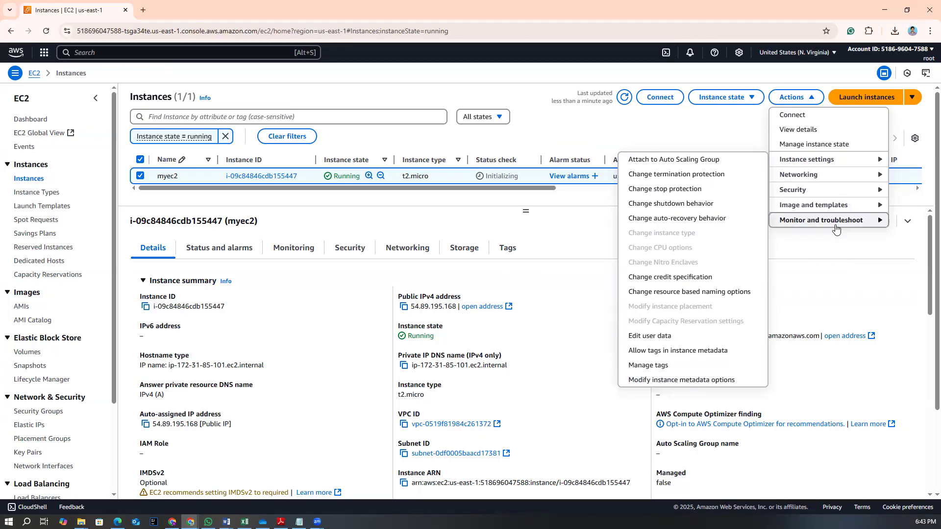
pyautogui.click(786, 256)
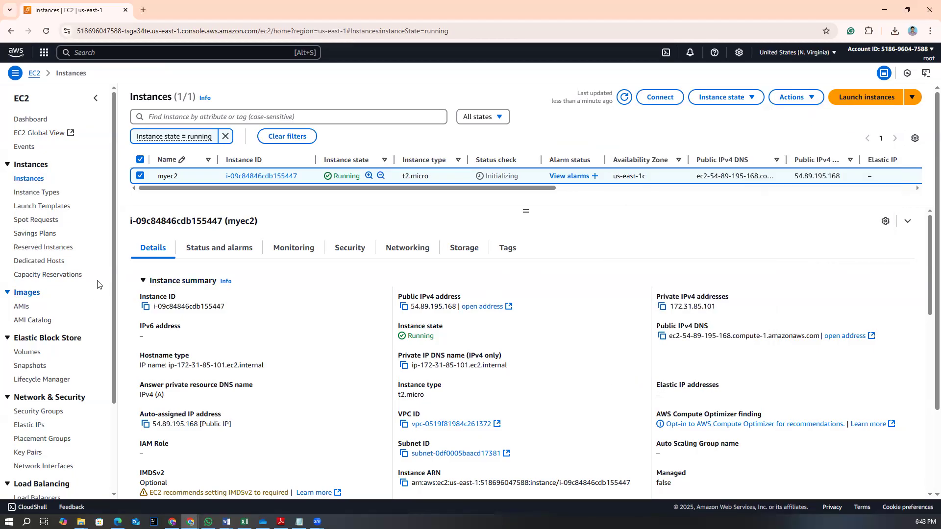
# Open the EBS volumes list and inspect the instance's 8 GiB gp2 root volume
pyautogui.click(30, 357)
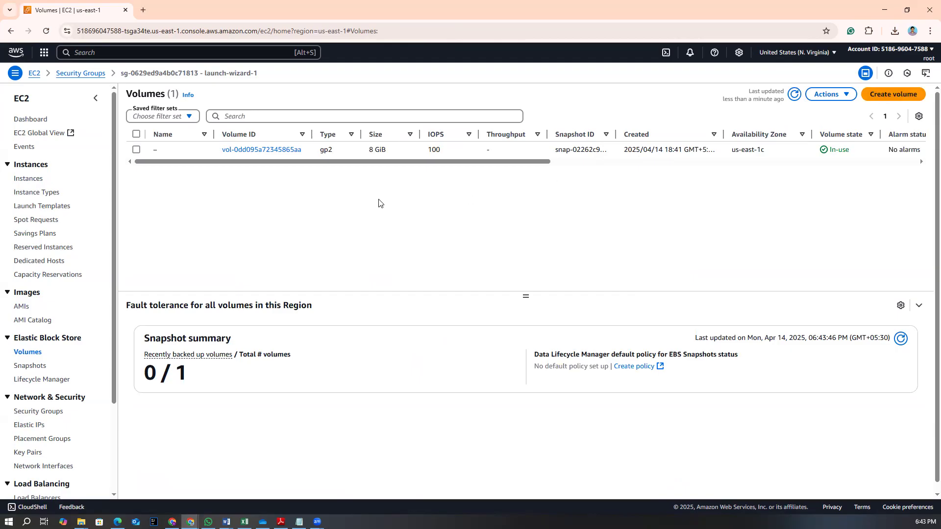
pyautogui.moveTo(368, 151); pyautogui.dragTo(398, 153)
pyautogui.click(398, 152)
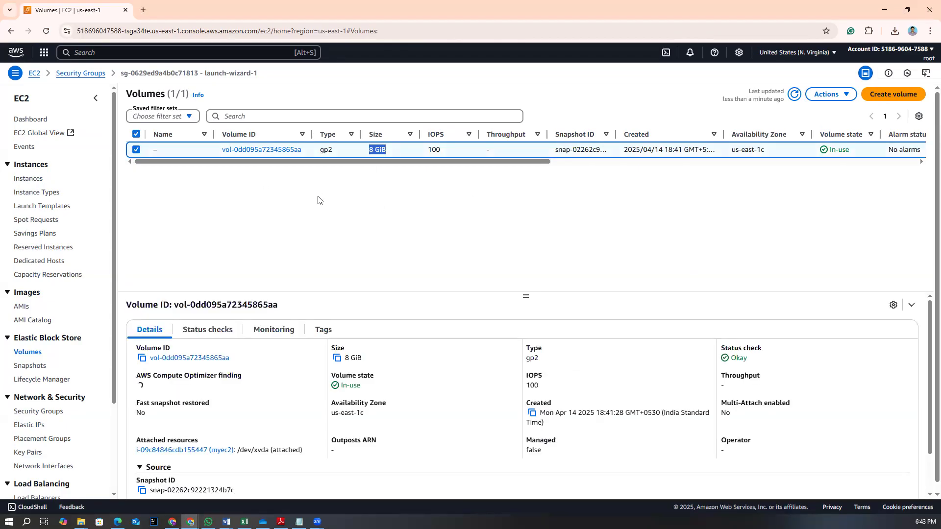
pyautogui.click(137, 150)
pyautogui.click(315, 199)
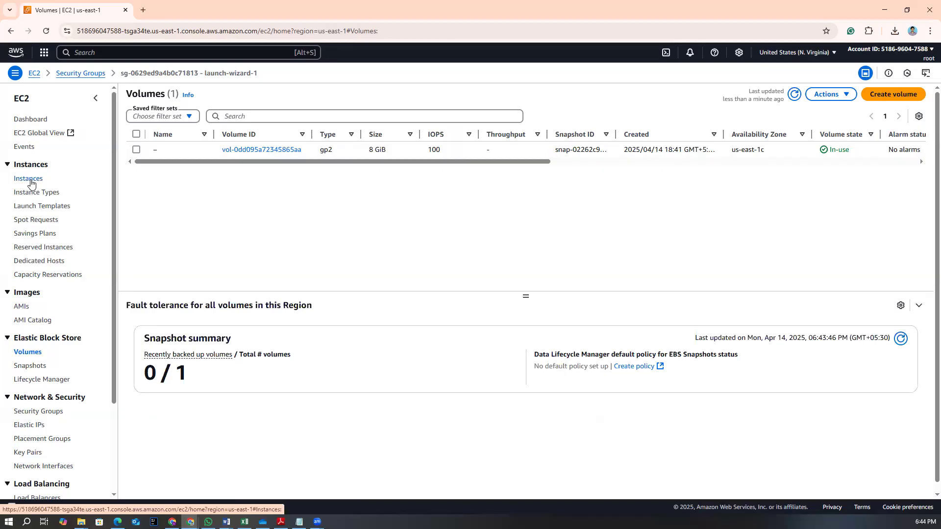
# Check the root volume's availability zone and other columns in the volumes list
pyautogui.click(882, 95)
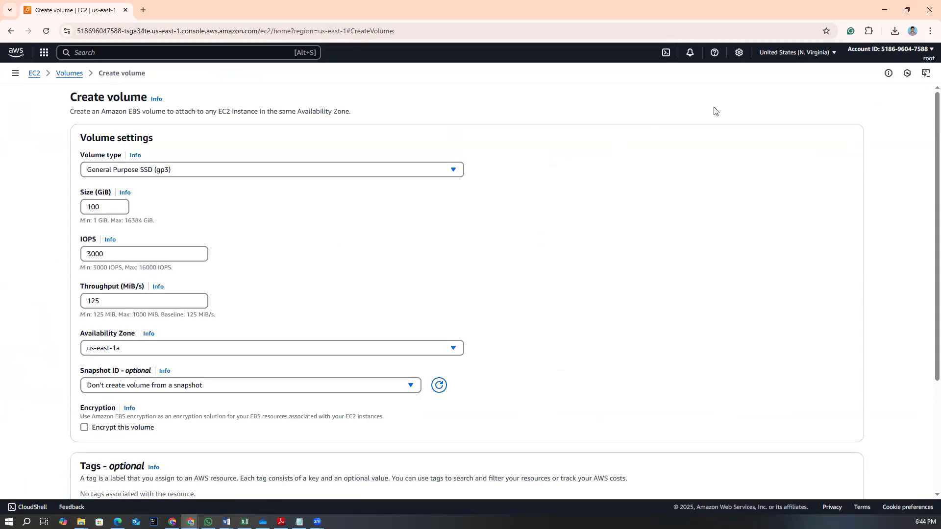
pyautogui.click(10, 32)
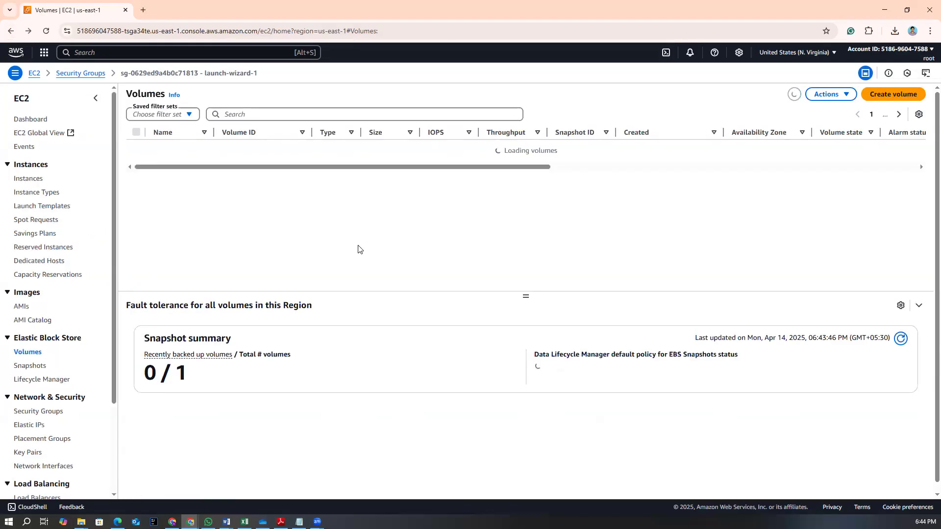
pyautogui.moveTo(390, 164); pyautogui.dragTo(601, 181)
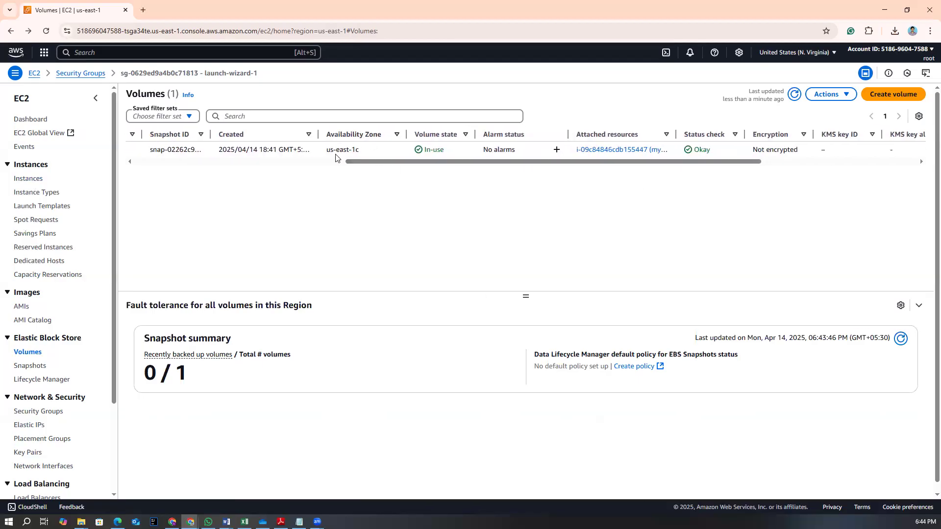
pyautogui.moveTo(328, 152); pyautogui.dragTo(358, 152)
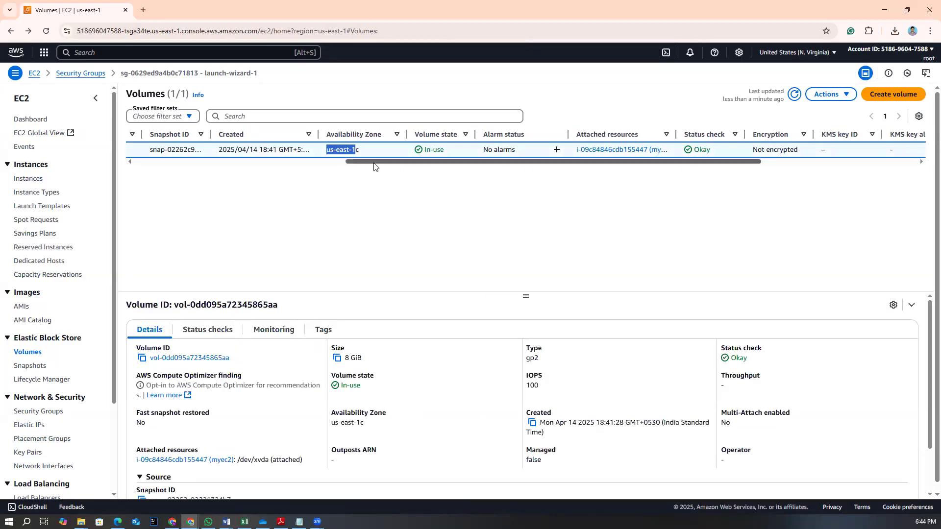
pyautogui.click(382, 200)
pyautogui.moveTo(378, 166); pyautogui.dragTo(567, 216)
# Start creating a new General Purpose SSD (gp3) volume with a size of 10 GiB
pyautogui.click(894, 94)
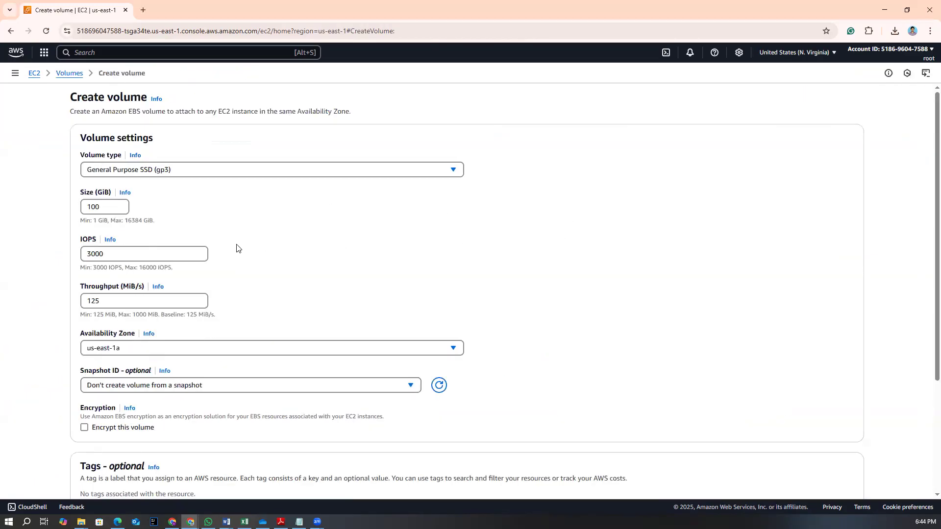
pyautogui.moveTo(104, 206); pyautogui.dragTo(77, 210)
pyautogui.write('1')
pyautogui.click(244, 241)
pyautogui.scroll(-1, 242, 342)
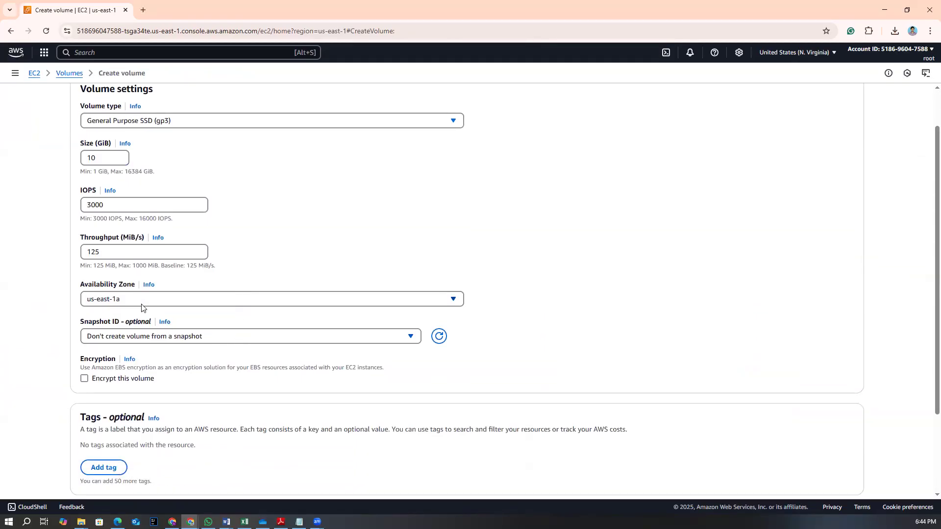
# Set the new volume's availability zone to us-east-1c and create the volume
pyautogui.click(225, 303)
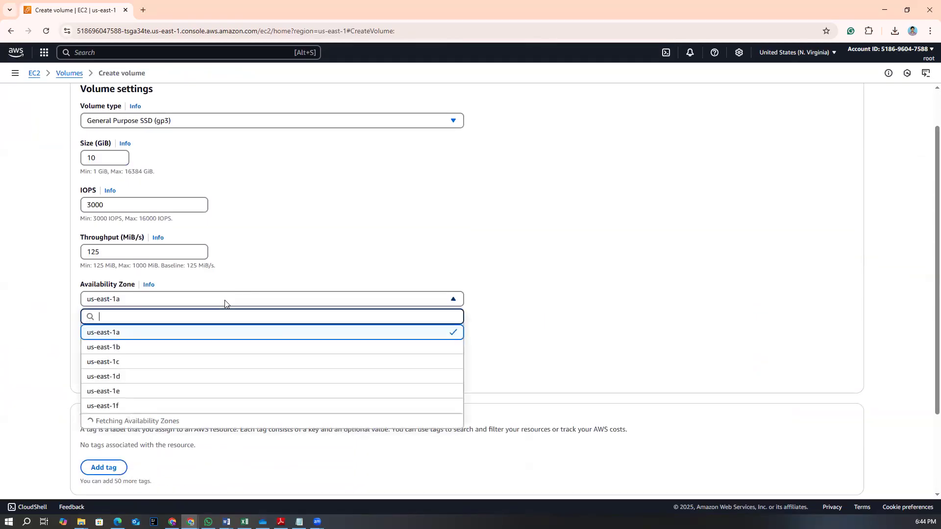
pyautogui.click(130, 362)
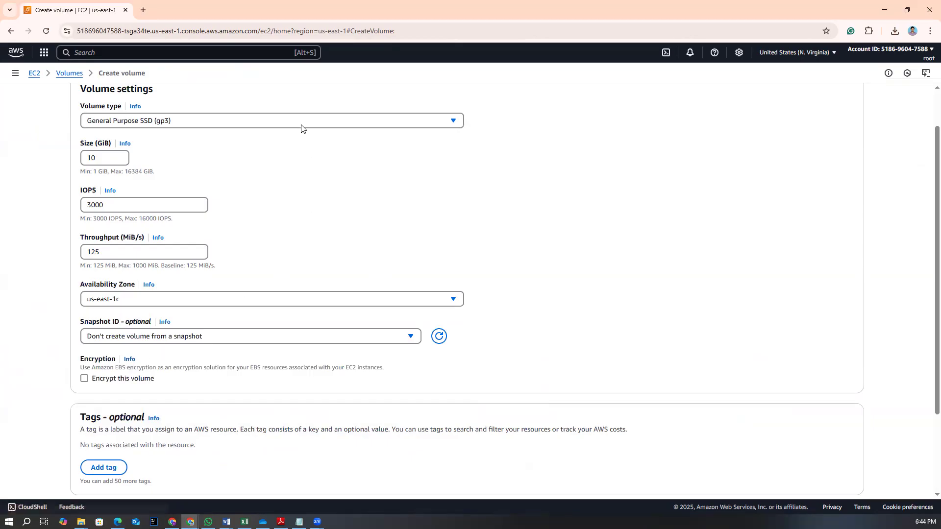
pyautogui.scroll(-2, 196, 351)
pyautogui.click(810, 472)
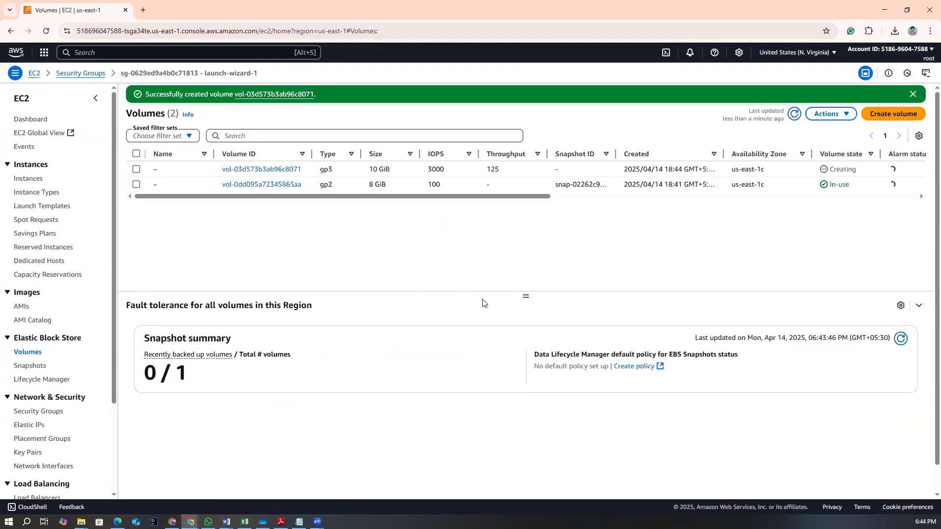
# Examine the root volume's details, including its attached instance and device name
pyautogui.moveTo(283, 197); pyautogui.dragTo(248, 204)
pyautogui.moveTo(344, 187); pyautogui.dragTo(378, 189)
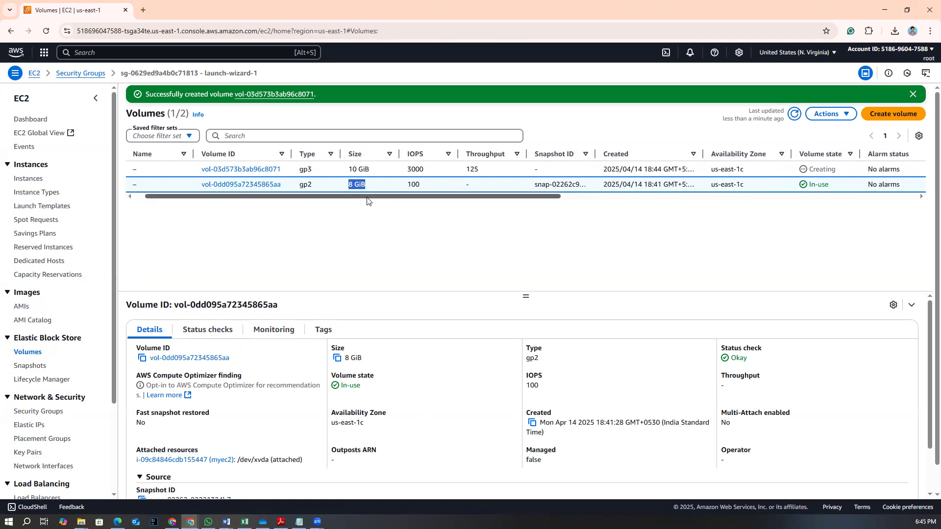
pyautogui.moveTo(365, 201); pyautogui.dragTo(360, 201)
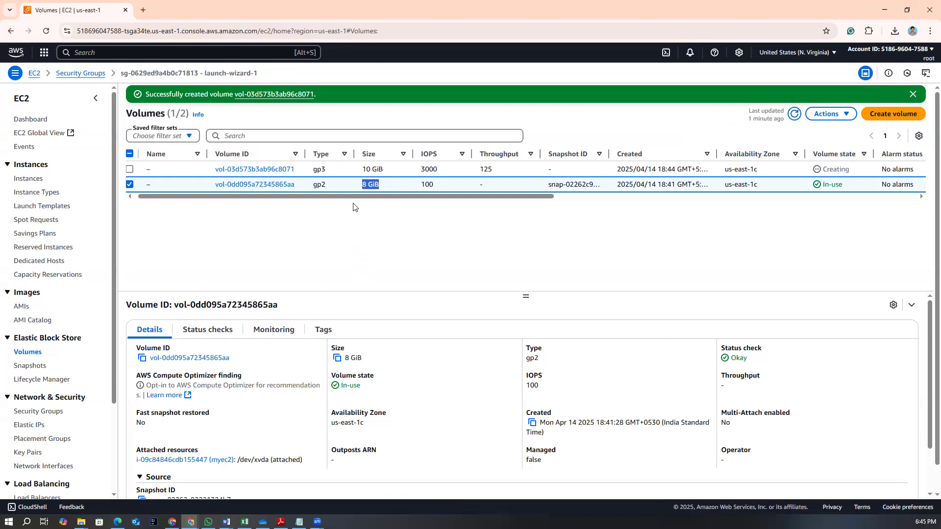
pyautogui.moveTo(353, 190); pyautogui.dragTo(374, 220)
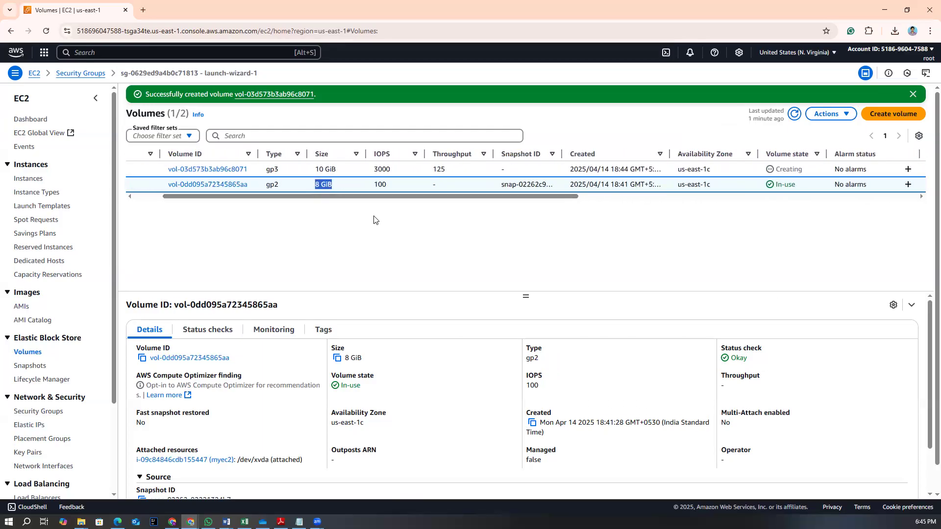
pyautogui.moveTo(314, 186); pyautogui.dragTo(229, 204)
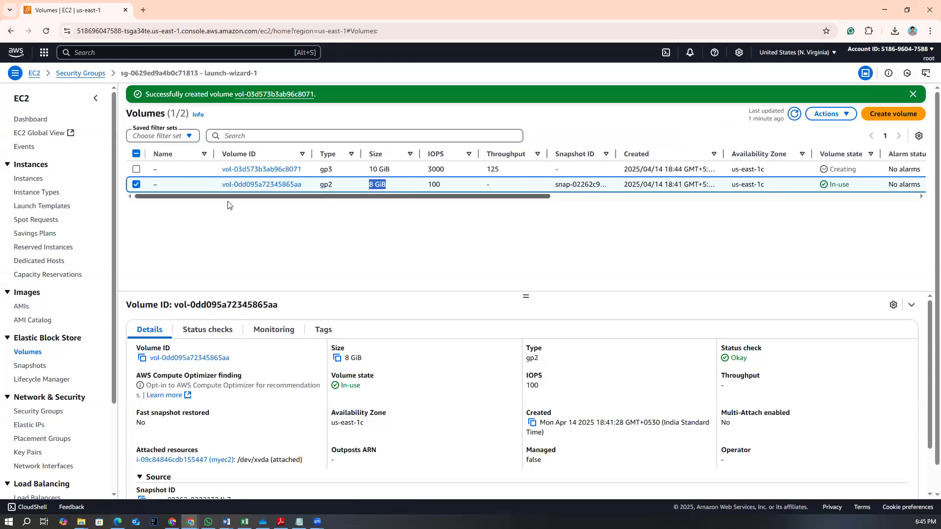
pyautogui.moveTo(306, 203); pyautogui.dragTo(616, 220)
pyautogui.scroll(-2, 452, 365)
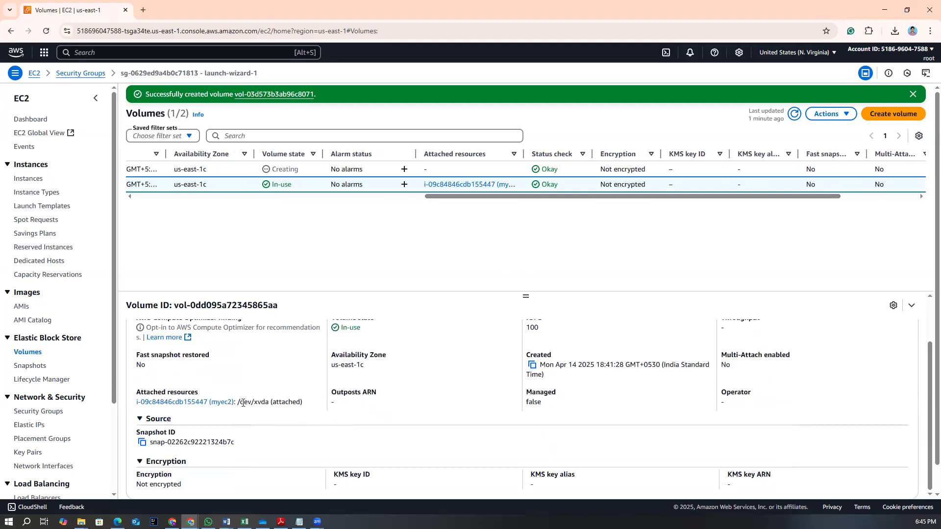
pyautogui.moveTo(256, 401)
pyautogui.mouseDown()
pyautogui.moveTo(275, 401)
pyautogui.moveTo(254, 408)
pyautogui.moveTo(263, 403)
pyautogui.mouseUp()
pyautogui.scroll(2, 261, 309)
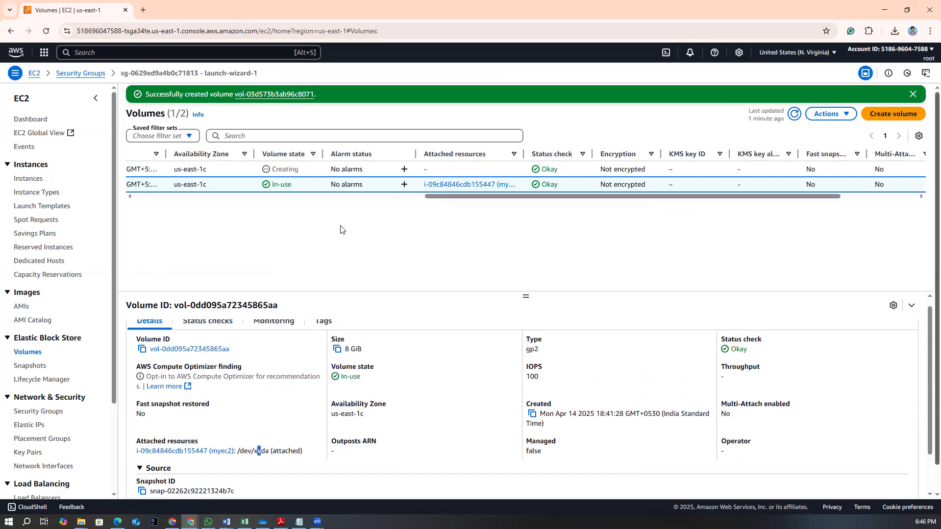
pyautogui.moveTo(483, 196); pyautogui.dragTo(134, 194)
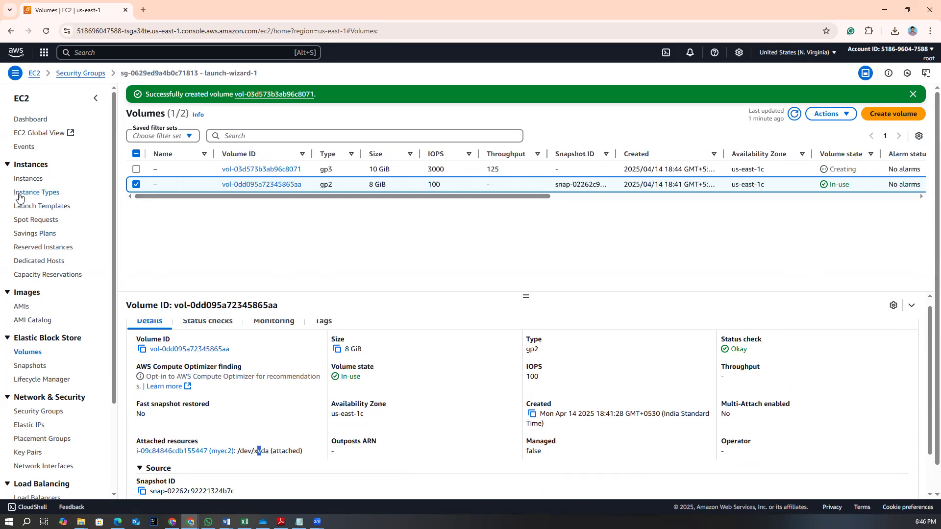
# Select the new 10 GiB gp3 volume and review its details
pyautogui.click(136, 169)
pyautogui.click(136, 185)
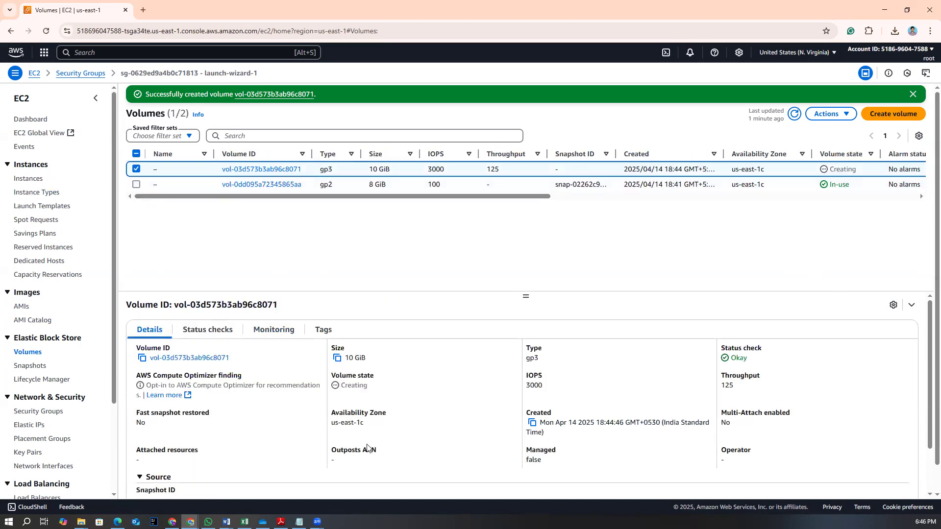
pyautogui.scroll(-2, 367, 449)
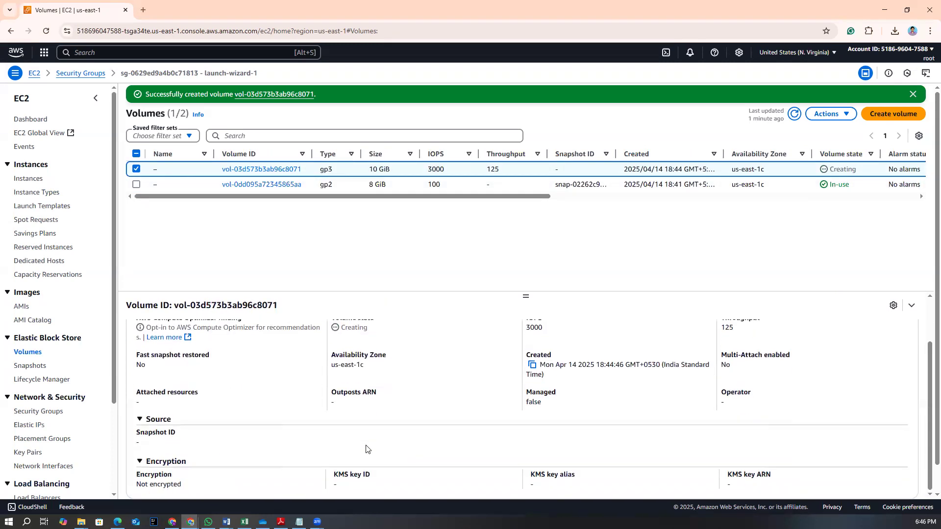
pyautogui.scroll(2, 367, 449)
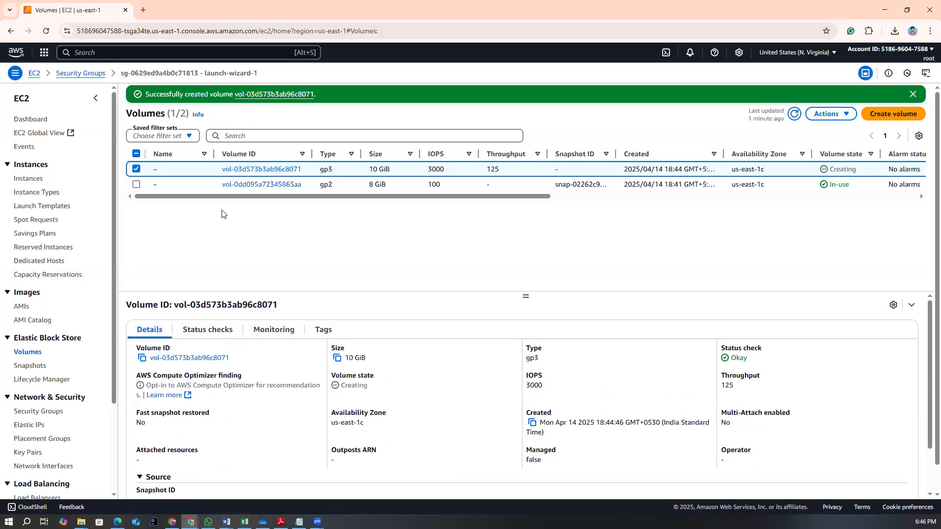
pyautogui.click(137, 169)
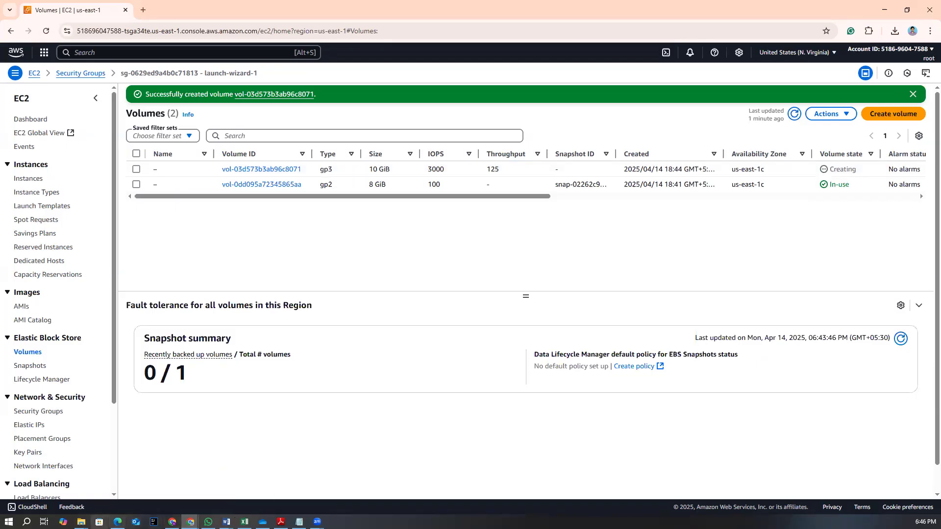
# Switch to Paint and draw four tall rectangles side by side, the first about 68 × 118 px
pyautogui.click(27, 522)
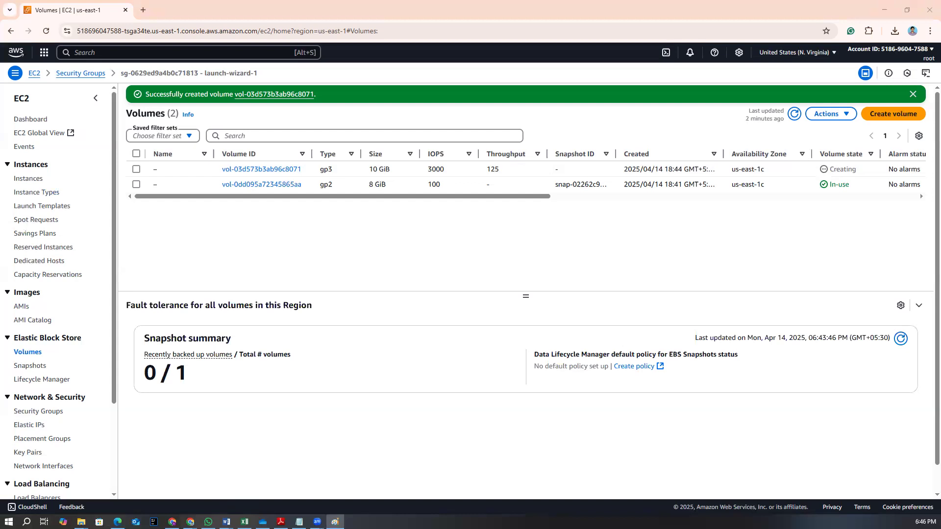
pyautogui.click(679, 69)
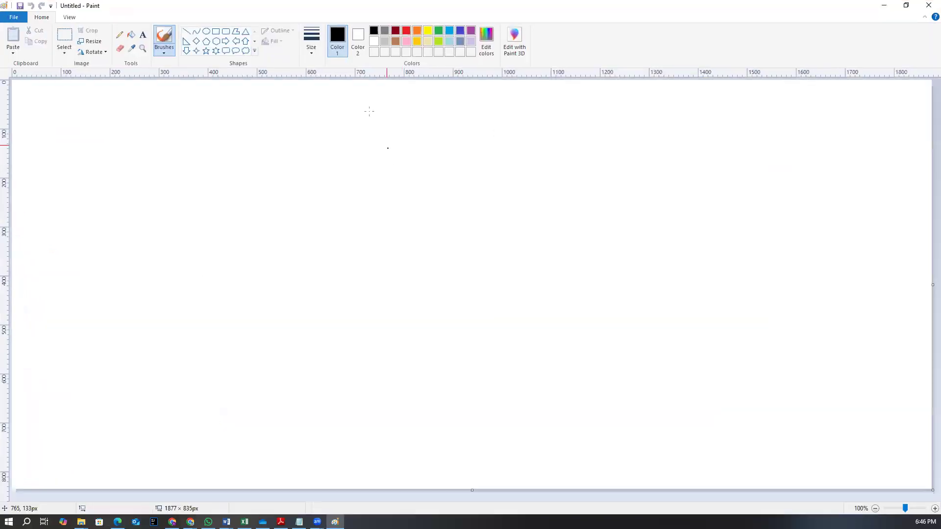
pyautogui.click(216, 32)
pyautogui.moveTo(248, 146)
pyautogui.mouseDown()
pyautogui.moveTo(277, 176)
pyautogui.moveTo(283, 204)
pyautogui.mouseUp()
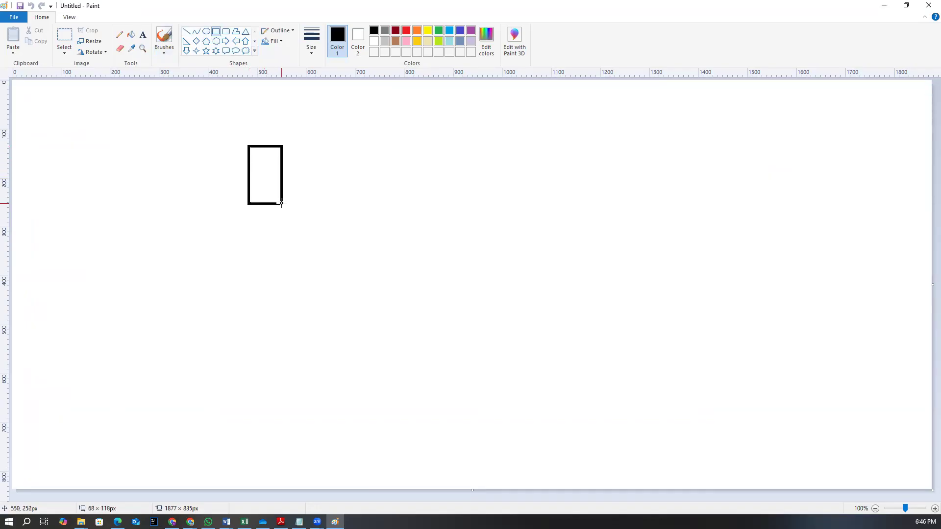
pyautogui.moveTo(320, 146); pyautogui.dragTo(353, 200)
pyautogui.moveTo(384, 145); pyautogui.dragTo(418, 196)
pyautogui.moveTo(444, 146); pyautogui.dragTo(474, 197)
pyautogui.click(544, 206)
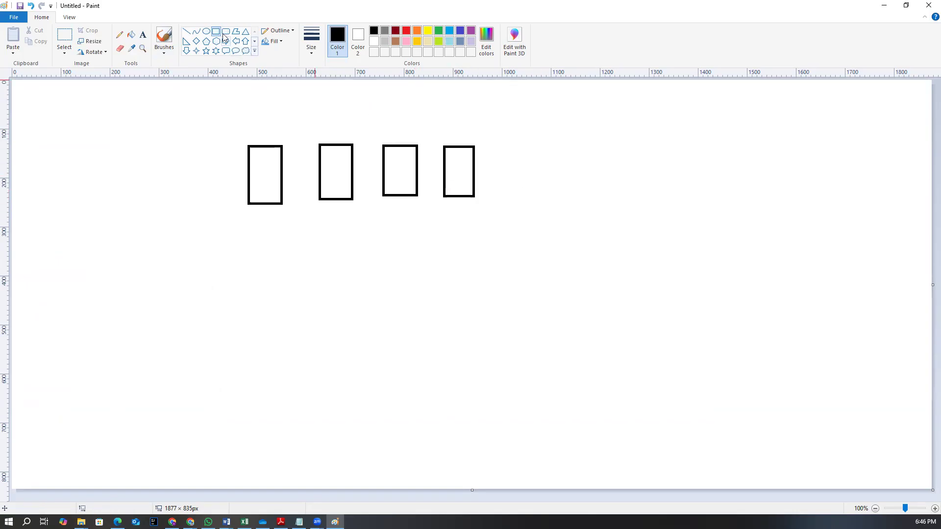
# Draw a red rectangle enclosing the four rectangles and label it "/dev" above its upper edge
pyautogui.click(406, 31)
pyautogui.moveTo(221, 127); pyautogui.dragTo(500, 241)
pyautogui.click(142, 35)
pyautogui.click(224, 212)
pyautogui.moveTo(260, 106); pyautogui.dragTo(405, 124)
pyautogui.write('/dev')
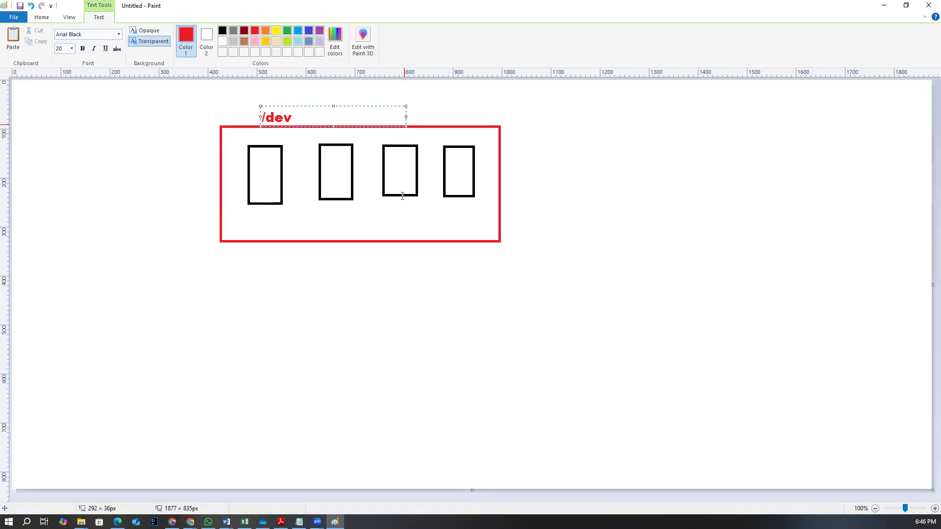
pyautogui.click(355, 306)
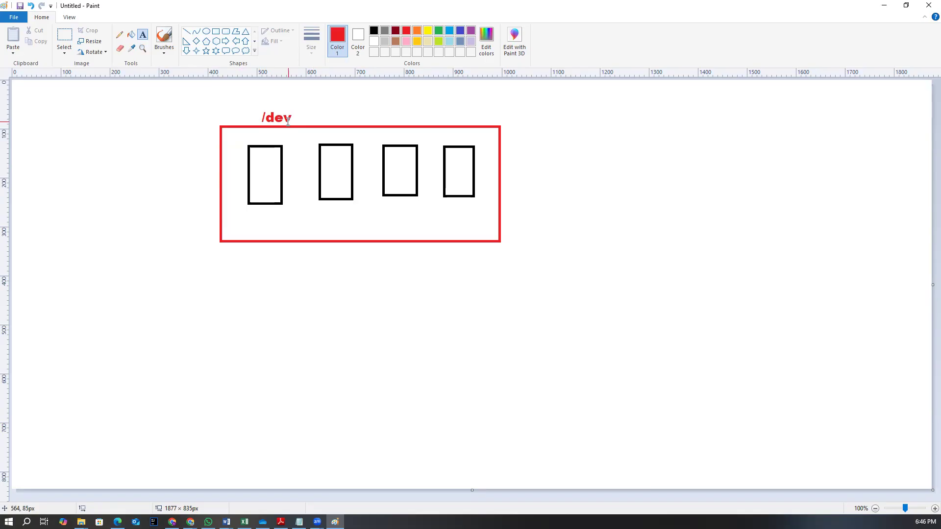
# Label the four rectangles "sda", "sdb", "sdc" and "sdd" beneath them in red
pyautogui.moveTo(247, 207); pyautogui.dragTo(297, 223)
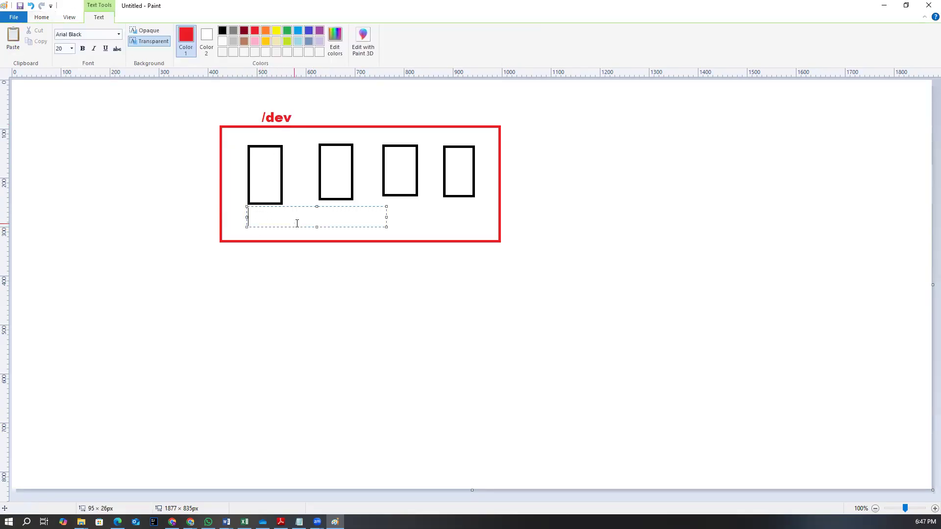
pyautogui.write('S')
pyautogui.press('BackSpace')
pyautogui.write('sda  sd')
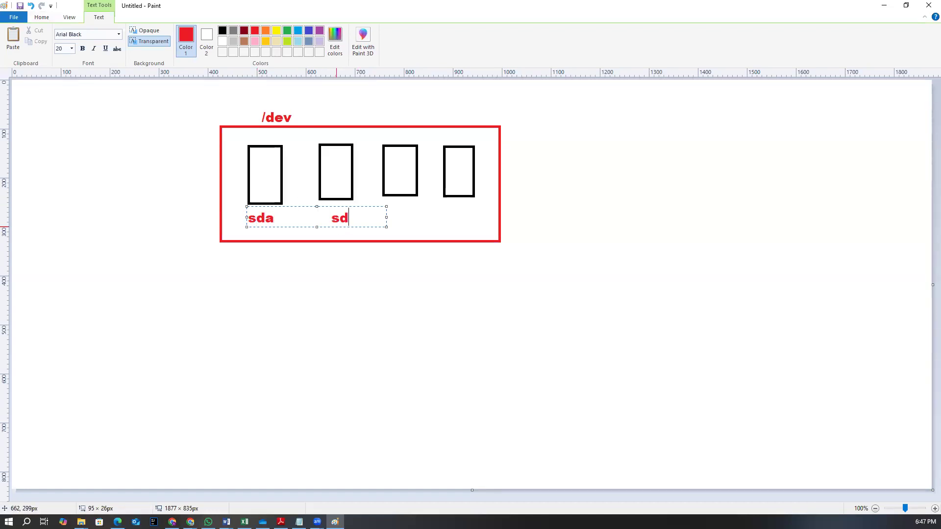
pyautogui.write('b')
pyautogui.moveTo(386, 216); pyautogui.dragTo(423, 217)
pyautogui.write('sdc')
pyautogui.moveTo(422, 216); pyautogui.dragTo(498, 220)
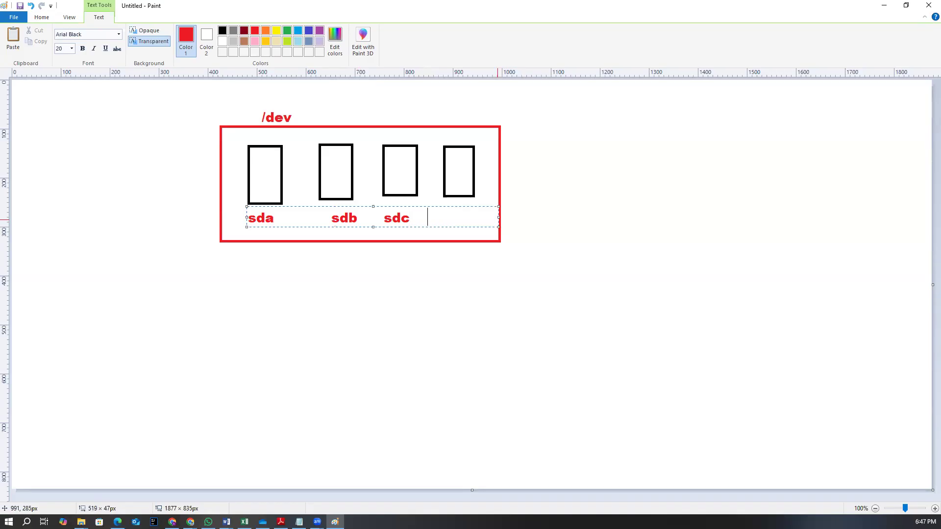
pyautogui.write('d')
pyautogui.press('BackSpace')
pyautogui.write('sdd')
pyautogui.click(387, 270)
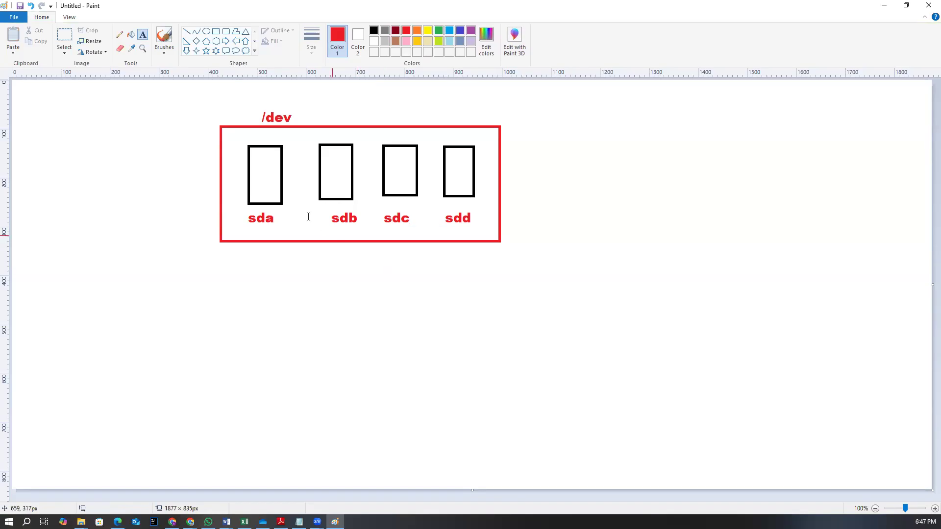
# Write "satadisk1", "2", "3" and "4" above the four rectangles in red
pyautogui.moveTo(243, 128); pyautogui.dragTo(287, 143)
pyautogui.write('satadisk1')
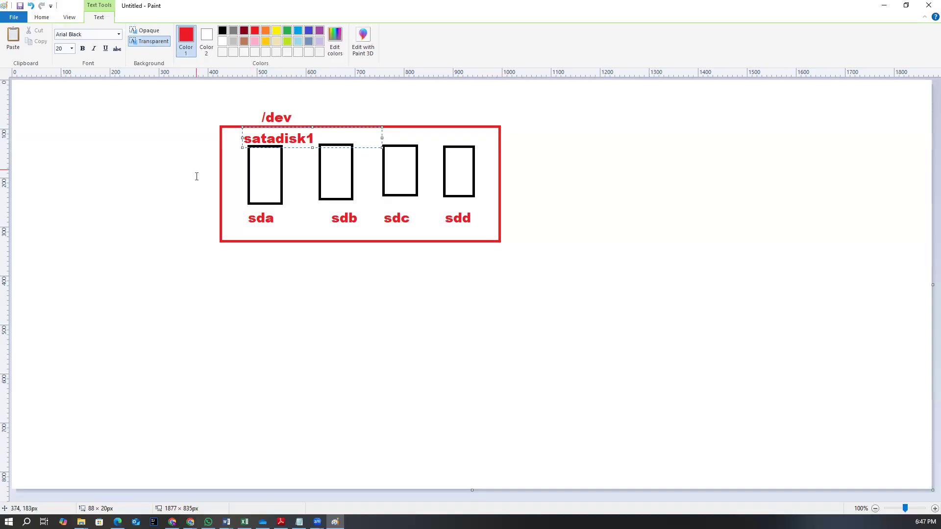
pyautogui.click(300, 168)
pyautogui.click(325, 131)
pyautogui.write('2')
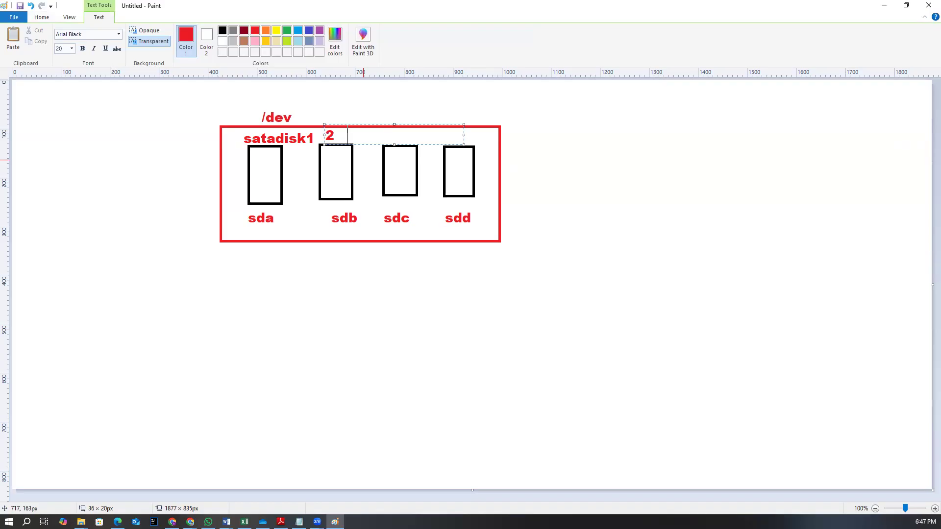
pyautogui.write('             3           4')
pyautogui.click(309, 284)
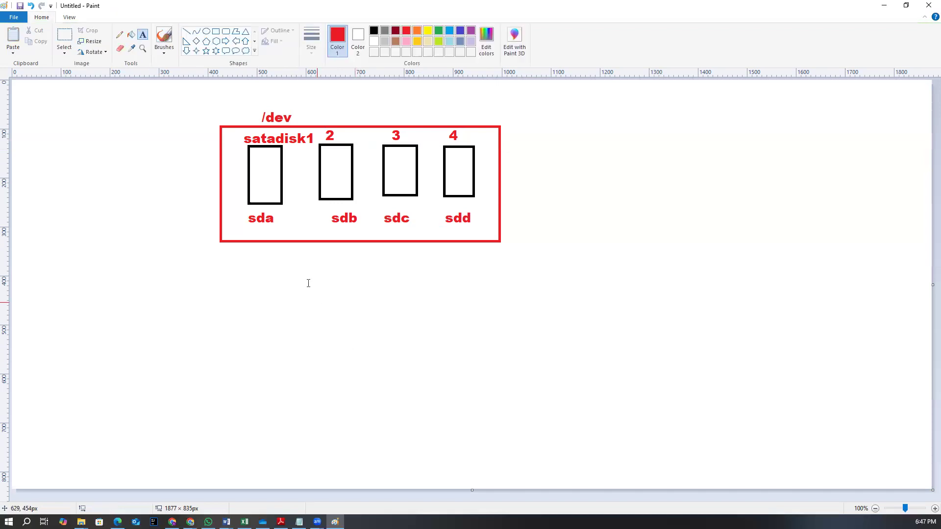
# Draw a red line down from the sda rectangle and write "/ -- > 8GB" in black at its end
pyautogui.click(186, 31)
pyautogui.moveTo(281, 204); pyautogui.dragTo(254, 302)
pyautogui.click(143, 34)
pyautogui.click(373, 31)
pyautogui.moveTo(260, 300); pyautogui.dragTo(368, 325)
pyautogui.write('/  ')
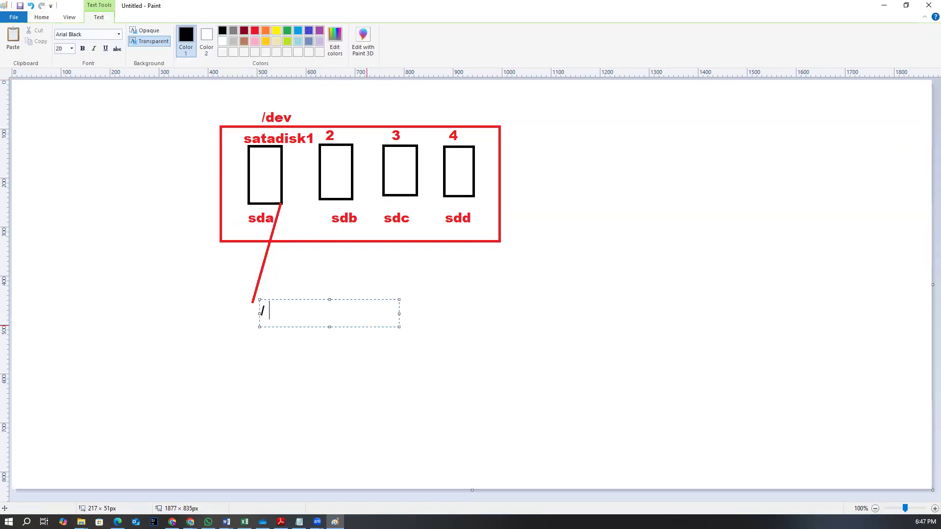
pyautogui.write('-- > 8GB')
pyautogui.click(359, 414)
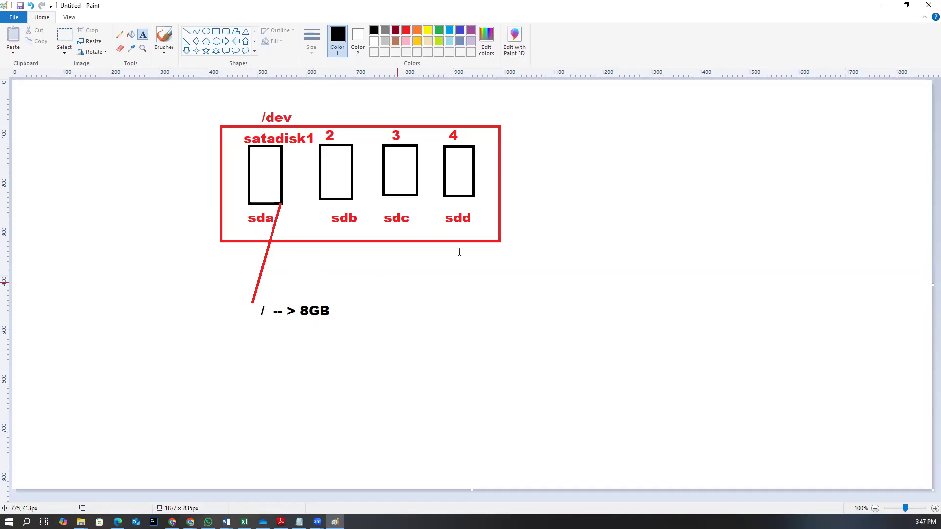
# Write "RAM +CPU" in black to the right of the /dev box
pyautogui.moveTo(582, 114); pyautogui.dragTo(736, 187)
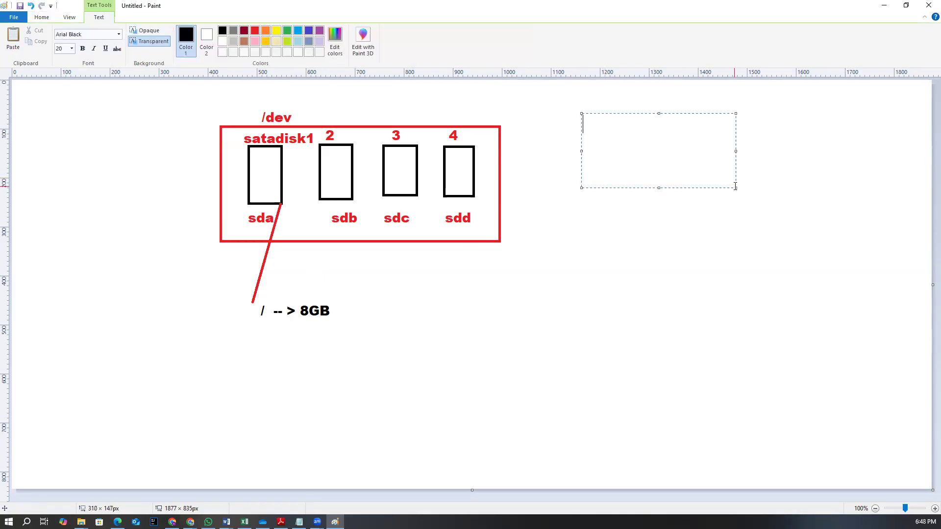
pyautogui.write('RAM +CPU')
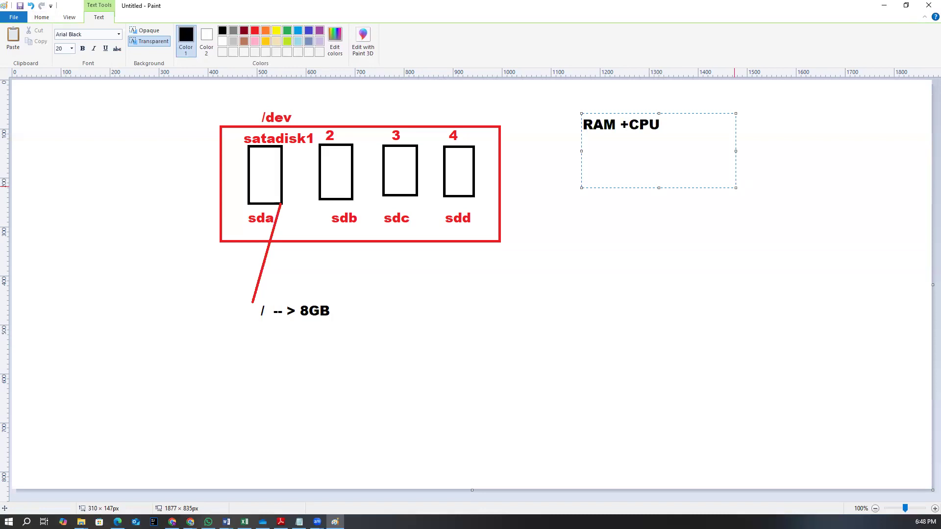
pyautogui.click(716, 248)
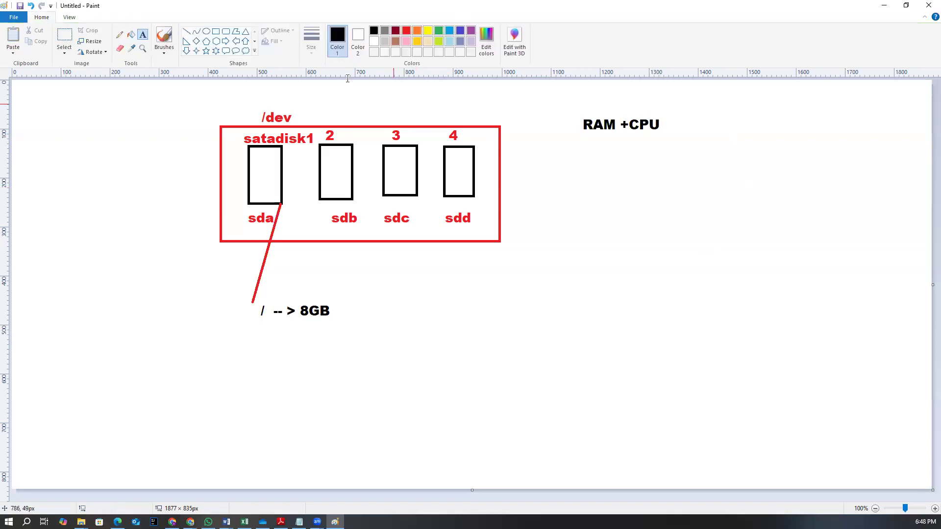
# Draw a blue rectangle around the "RAM +CPU" text
pyautogui.click(460, 31)
pyautogui.moveTo(575, 110)
pyautogui.mouseDown()
pyautogui.moveTo(599, 126)
pyautogui.moveTo(667, 140)
pyautogui.mouseUp()
pyautogui.click(681, 187)
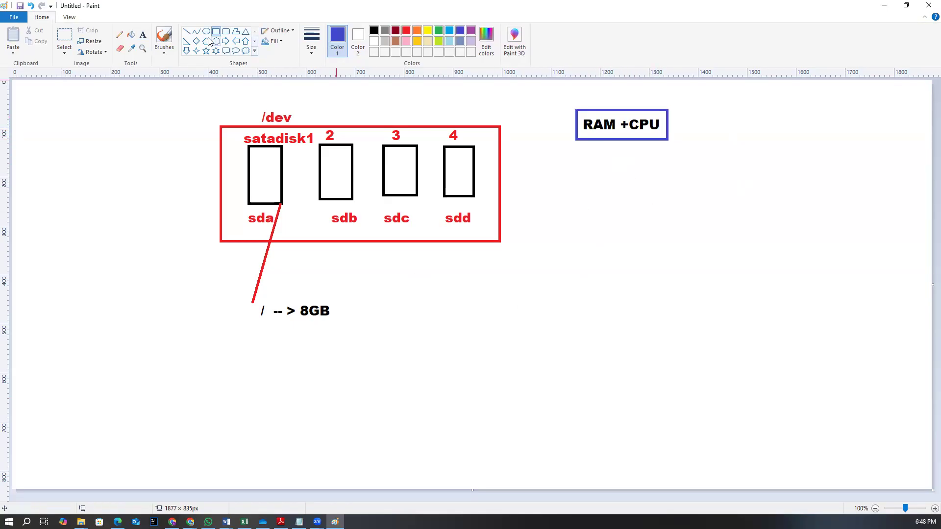
# Write "instance type" in blue next to the RAM +CPU box
pyautogui.click(142, 35)
pyautogui.moveTo(698, 110); pyautogui.dragTo(786, 147)
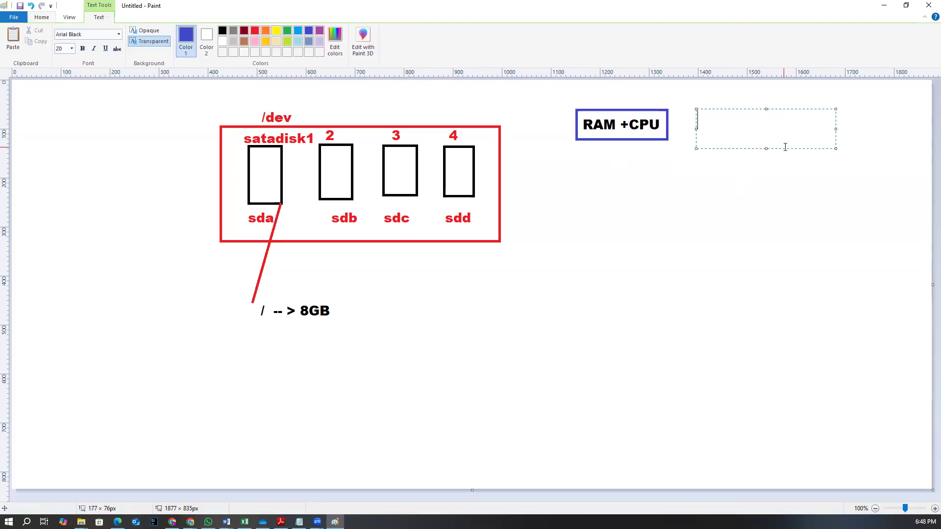
pyautogui.write('instan')
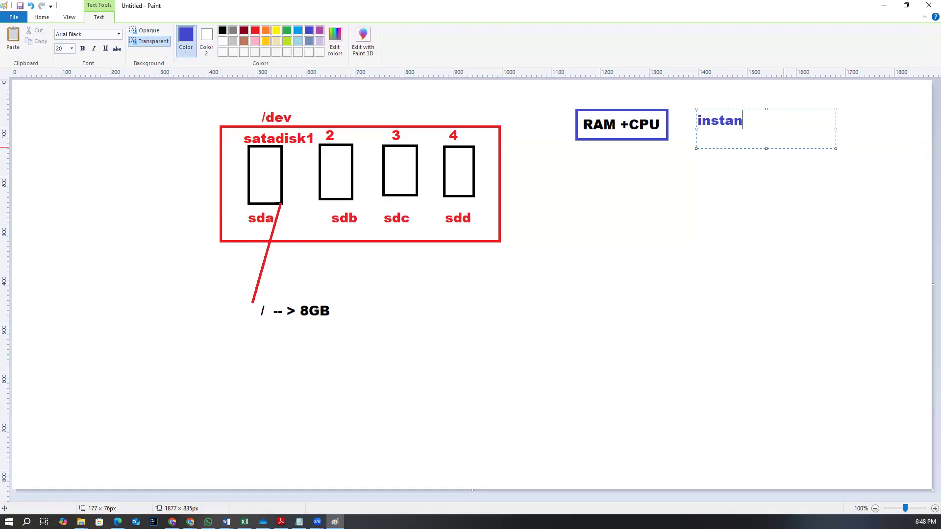
pyautogui.write('ce type')
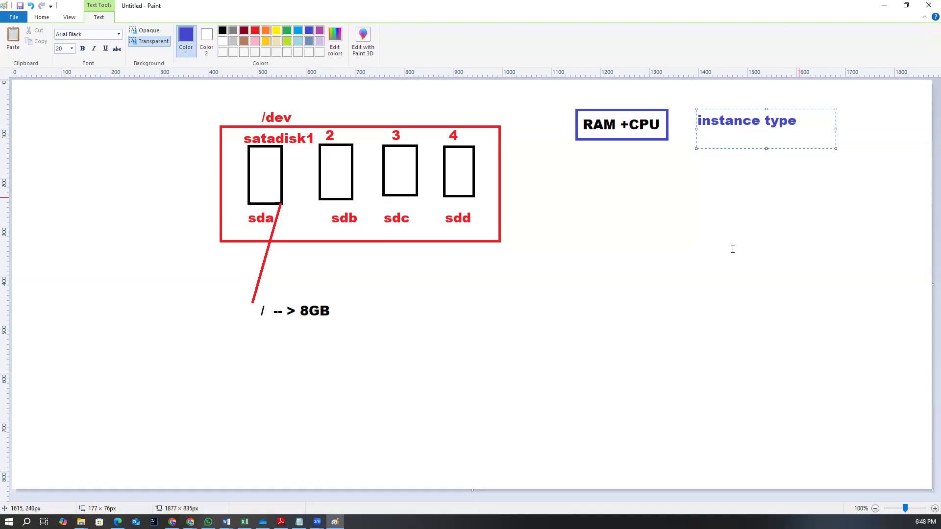
pyautogui.click(692, 242)
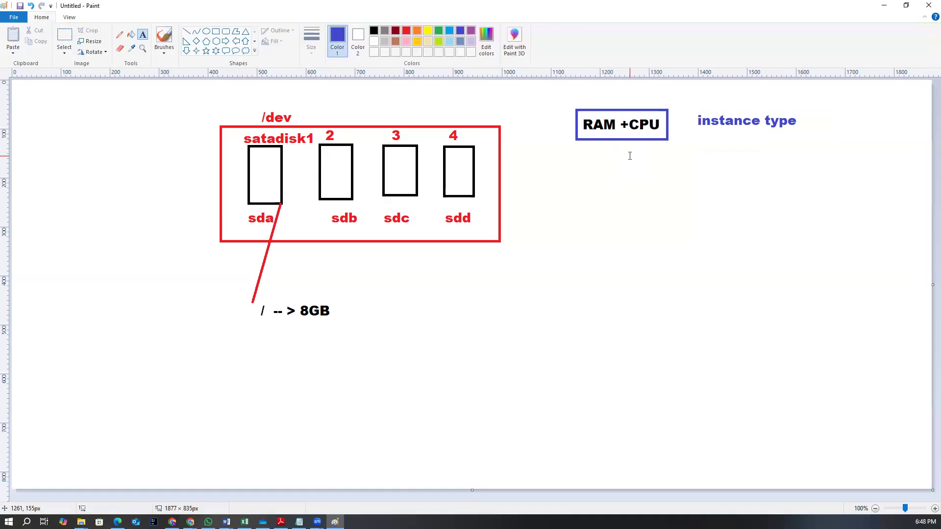
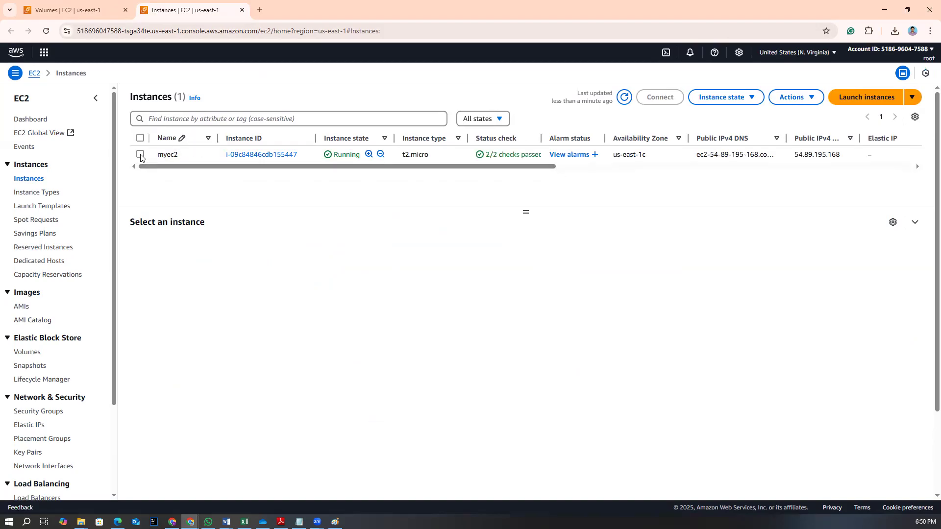
# Connect to the myec2 instance through EC2 Instance Connect
pyautogui.click(140, 154)
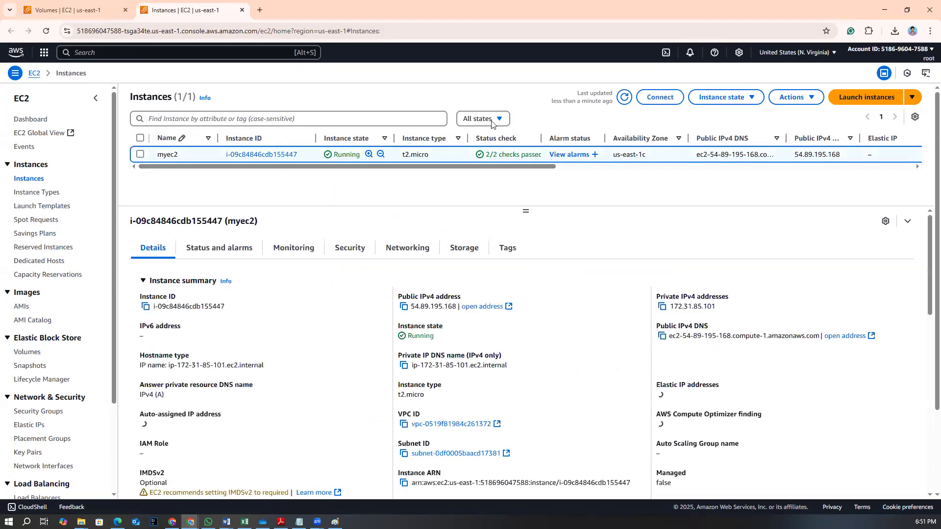
pyautogui.click(660, 97)
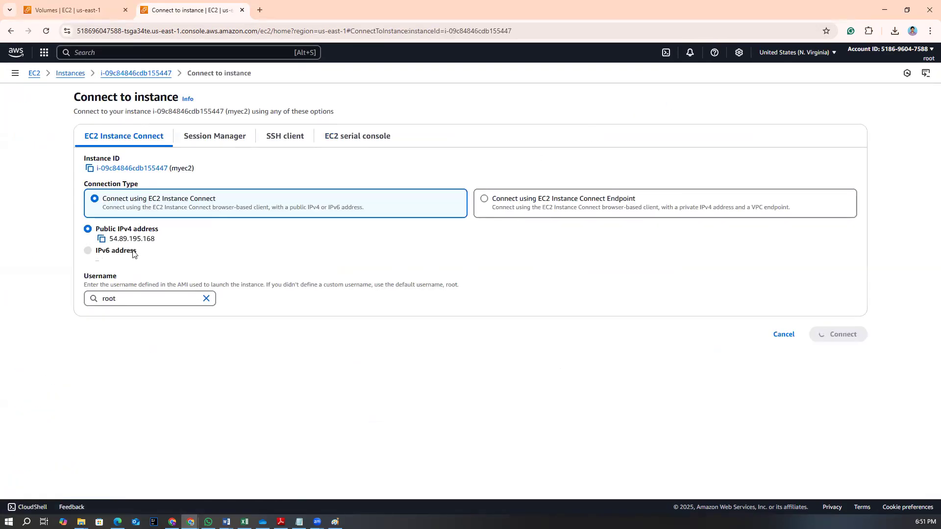
pyautogui.click(843, 369)
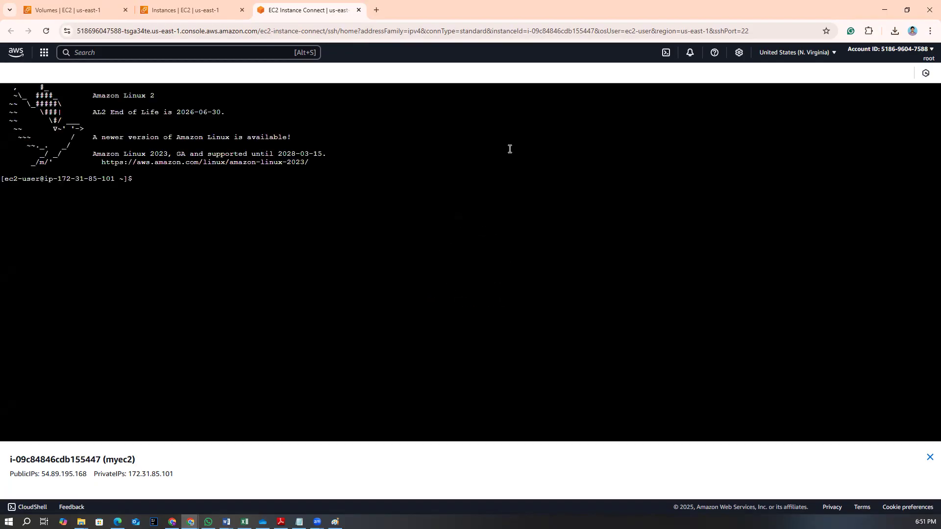
# Switch to the root user with sudo su - in the instance terminal
pyautogui.write('su')
pyautogui.press('BackSpace')
pyautogui.press('BackSpace')
pyautogui.write('sudo su -')
pyautogui.press('Return')
# Clear the terminal and list the block devices with lsblk
pyautogui.hotkey('ctrl', 'l')
pyautogui.write('lsblk')
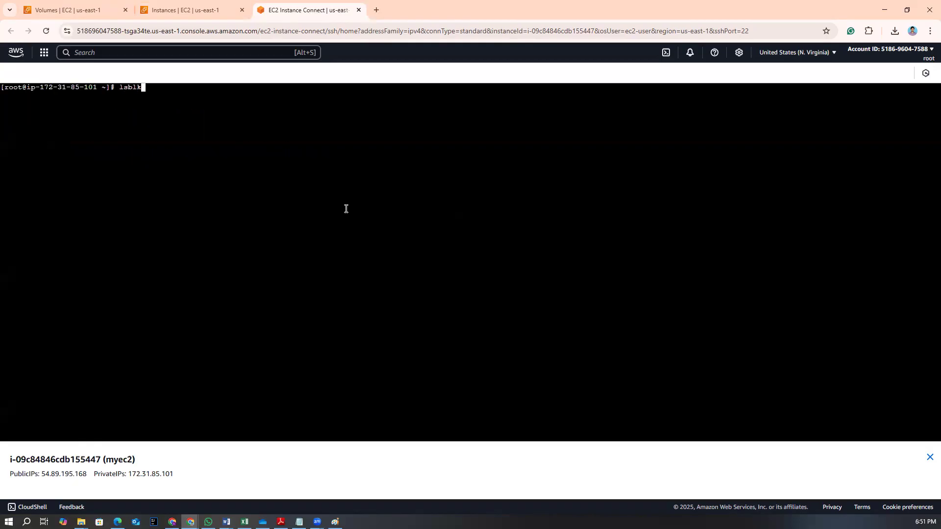
pyautogui.press('Return')
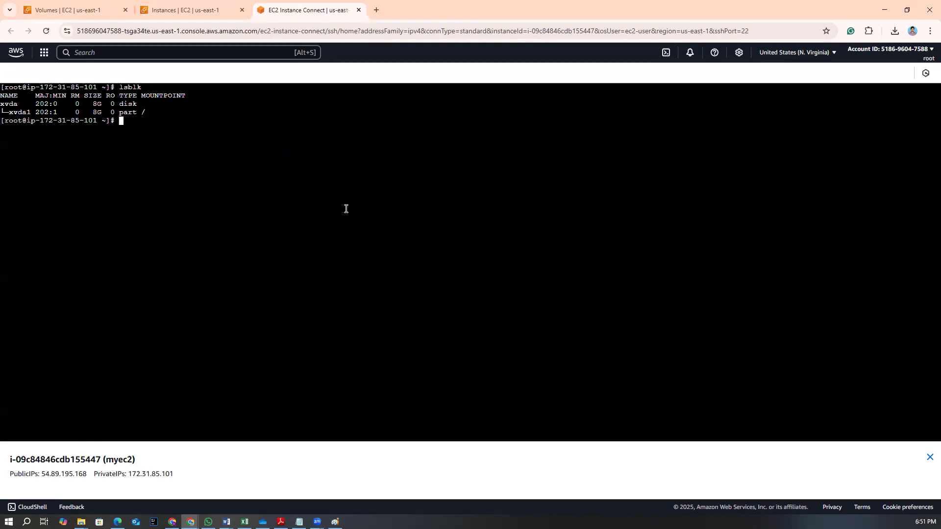
# Examine the lsblk output rows for the xvda disk and its xvda1 root partition
pyautogui.moveTo(5, 105); pyautogui.dragTo(41, 104)
pyautogui.moveTo(119, 87); pyautogui.dragTo(151, 89)
pyautogui.click(152, 121)
pyautogui.moveTo(4, 100)
pyautogui.mouseDown()
pyautogui.moveTo(30, 111)
pyautogui.moveTo(4, 100)
pyautogui.mouseUp()
pyautogui.doubleClick(19, 112)
pyautogui.moveTo(51, 113); pyautogui.dragTo(147, 121)
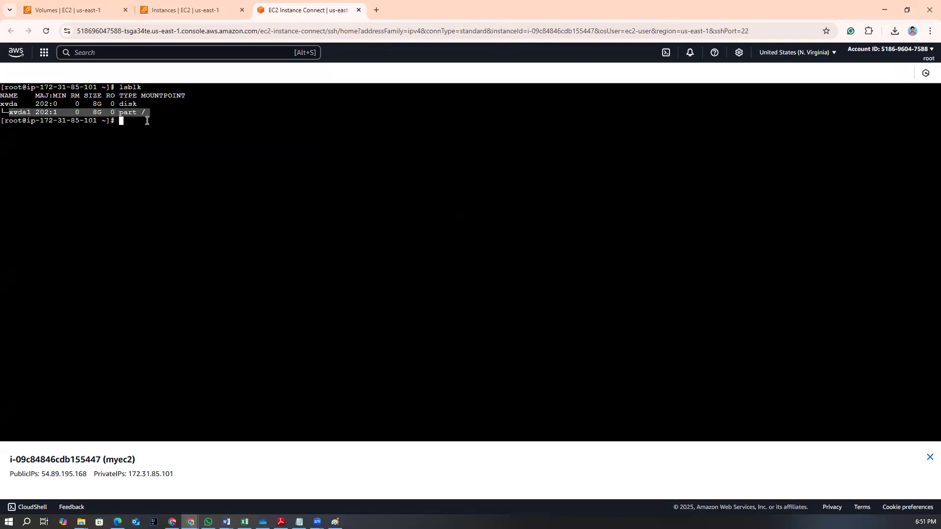
pyautogui.click(147, 121)
pyautogui.tripleClick(152, 124)
pyautogui.click(152, 127)
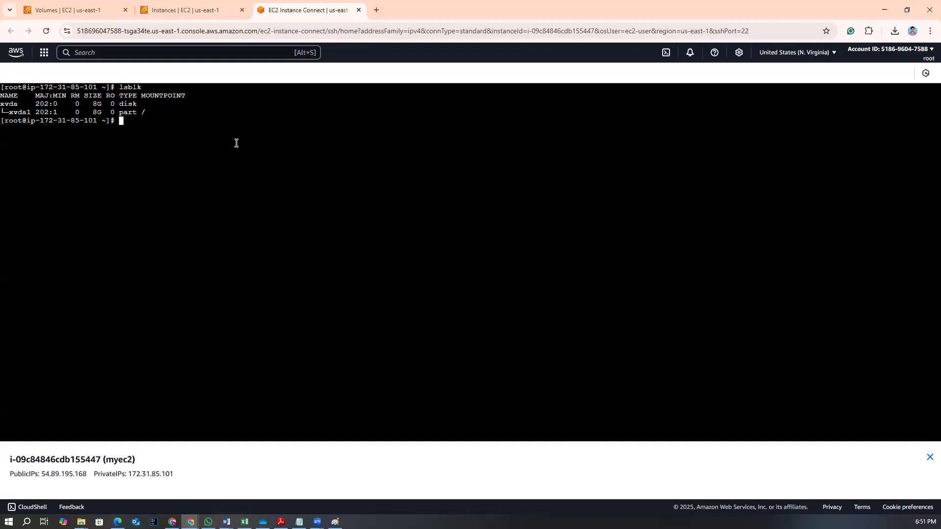
# Go to the Volumes list, select the 10 GiB gp3 volume and open its actions
pyautogui.click(186, 12)
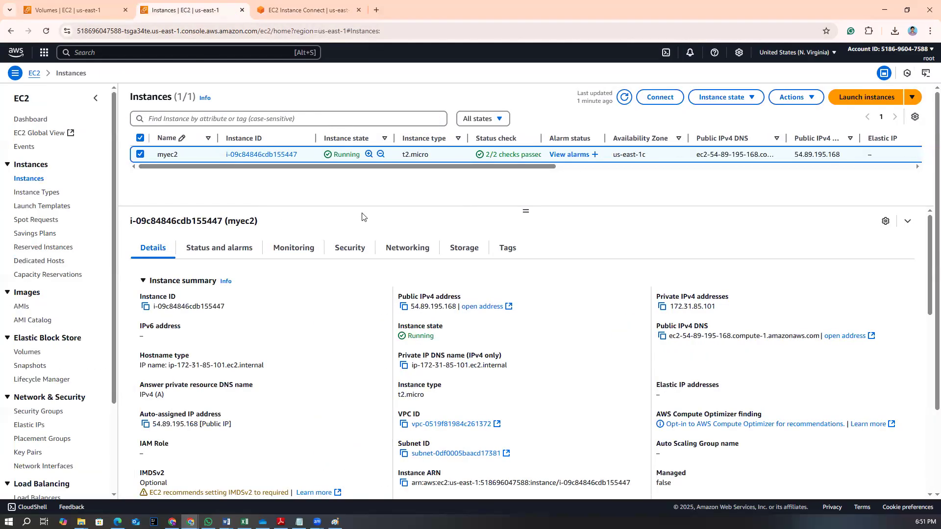
pyautogui.click(286, 11)
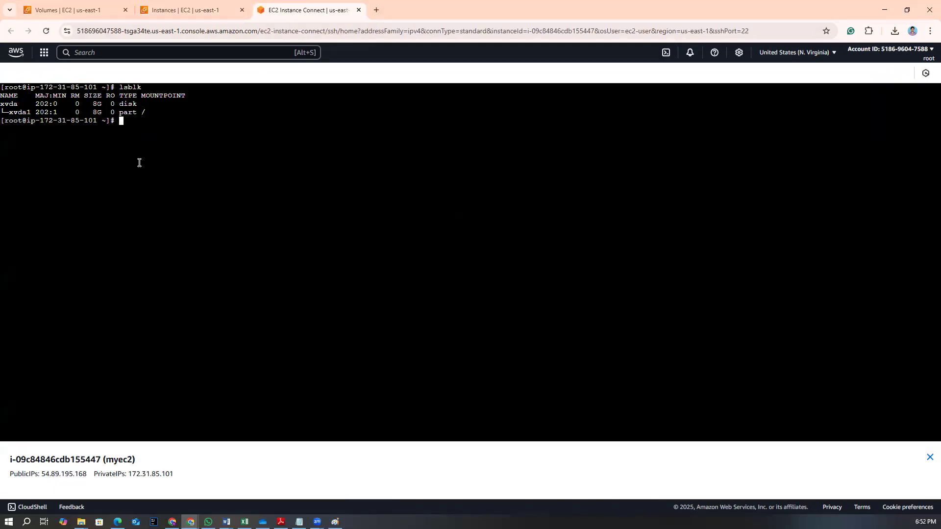
pyautogui.click(195, 11)
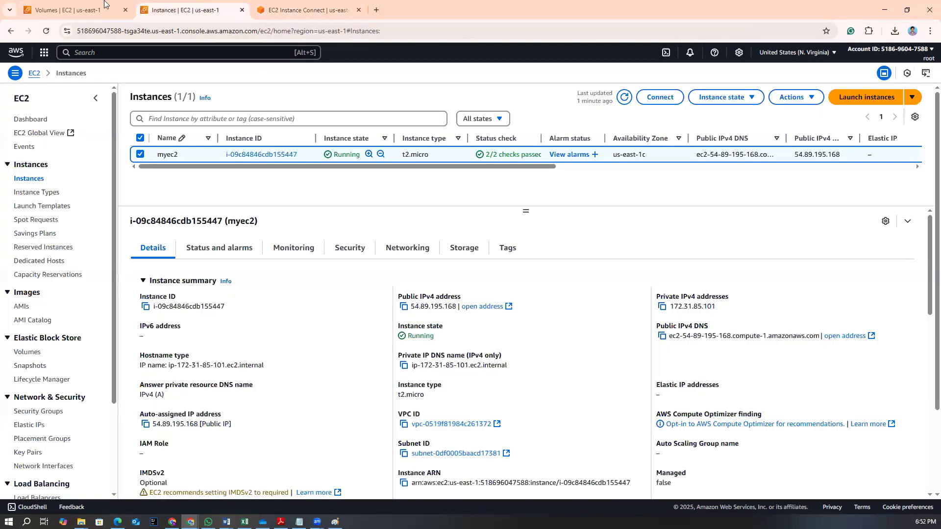
pyautogui.click(106, 8)
pyautogui.moveTo(494, 177); pyautogui.dragTo(644, 172)
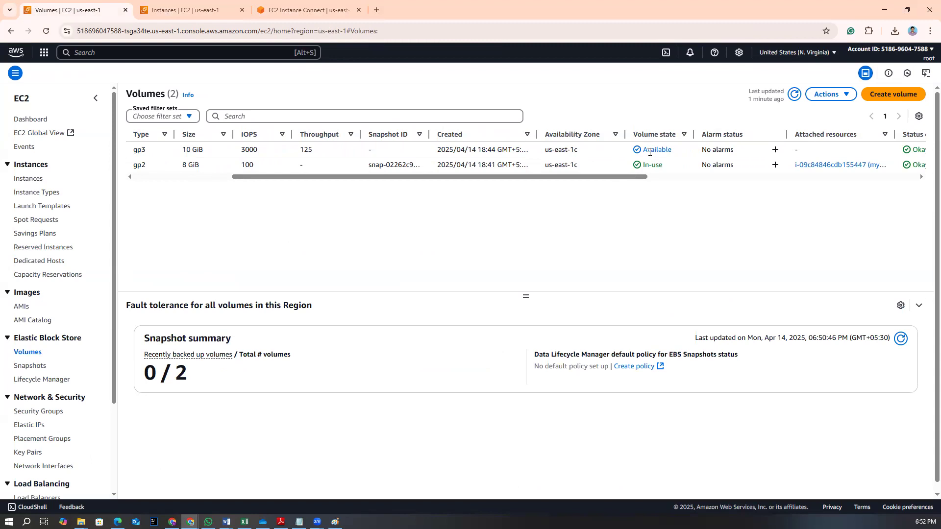
pyautogui.moveTo(615, 176); pyautogui.dragTo(160, 155)
pyautogui.click(160, 149)
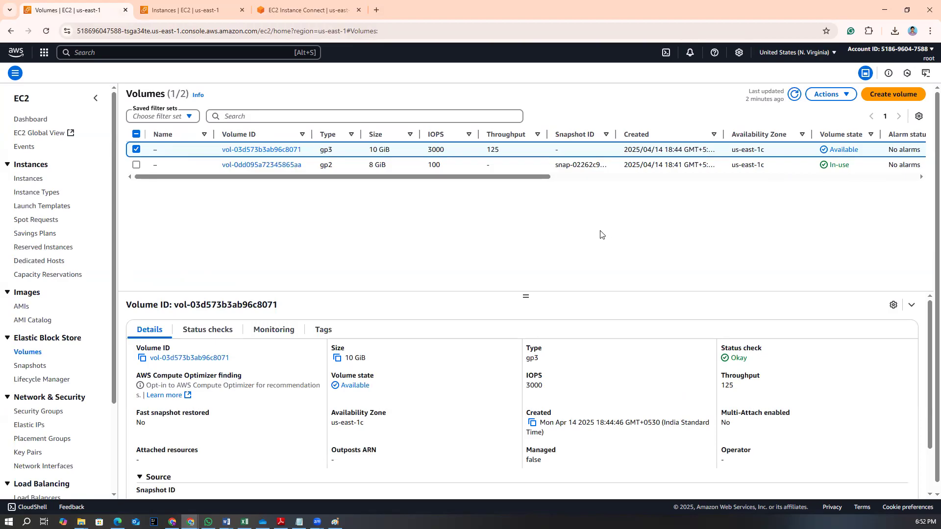
pyautogui.click(828, 97)
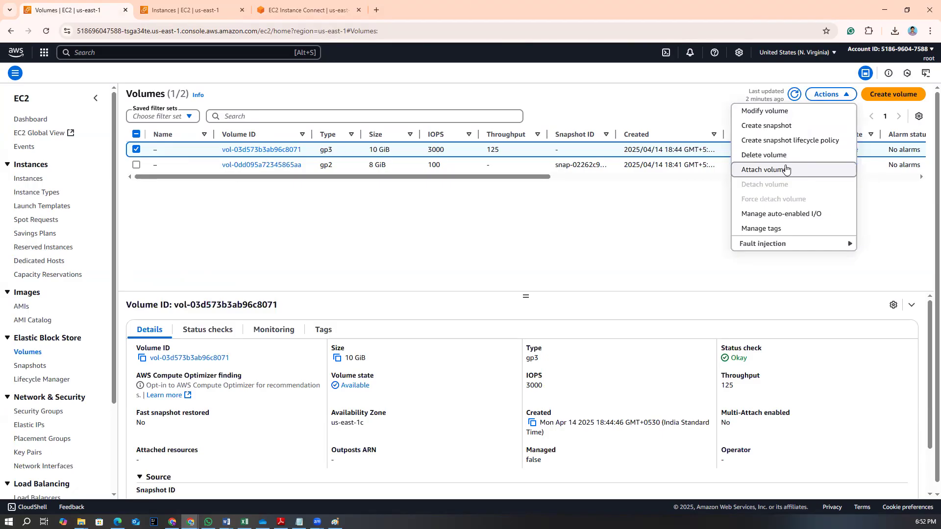
# Open Oracle VirtualBox and review the storage settings of the centos9 virtual machine's disk
pyautogui.click(27, 522)
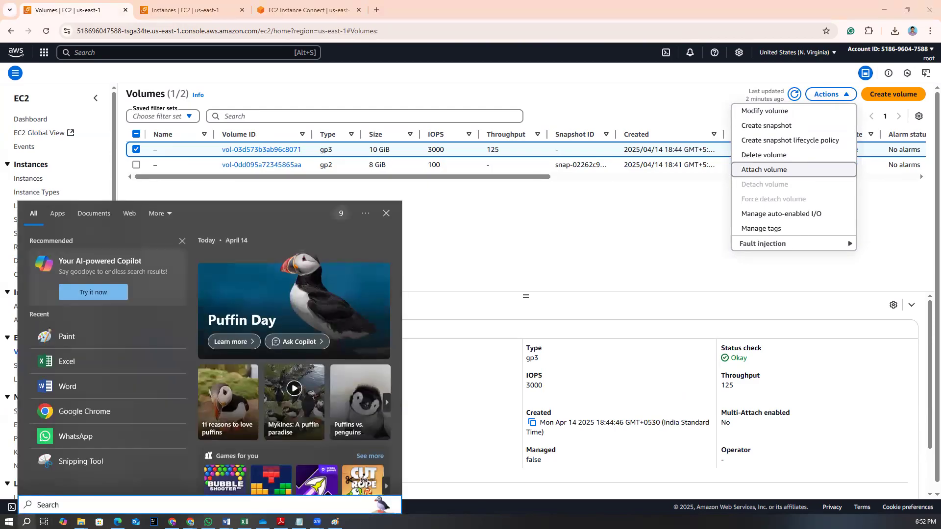
pyautogui.write('or')
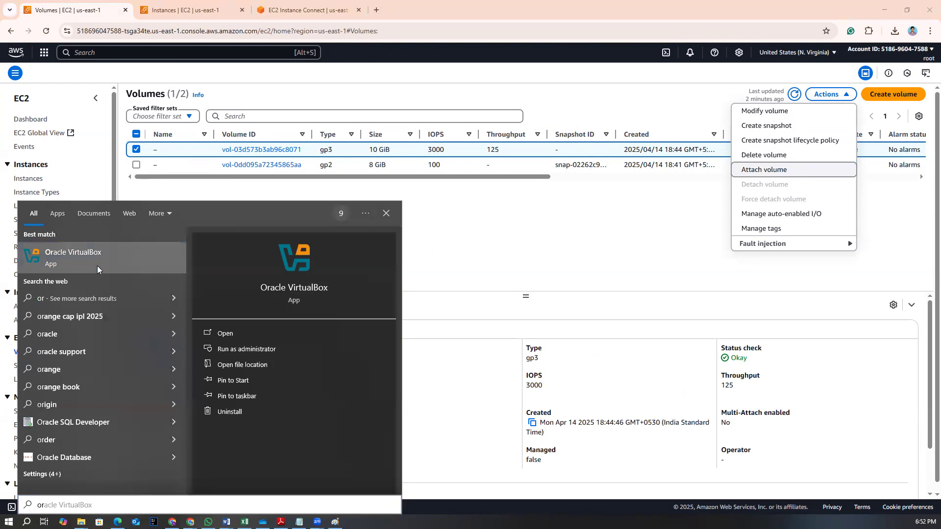
pyautogui.click(97, 269)
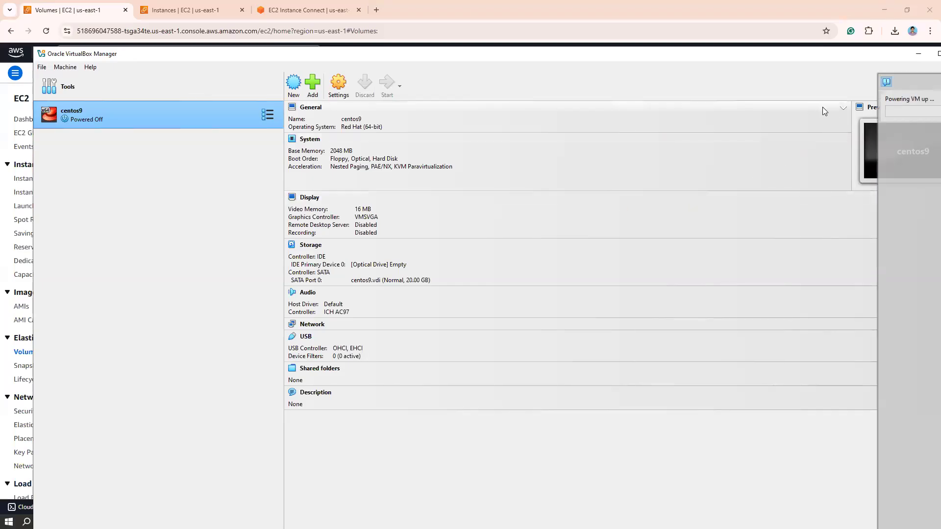
pyautogui.click(338, 85)
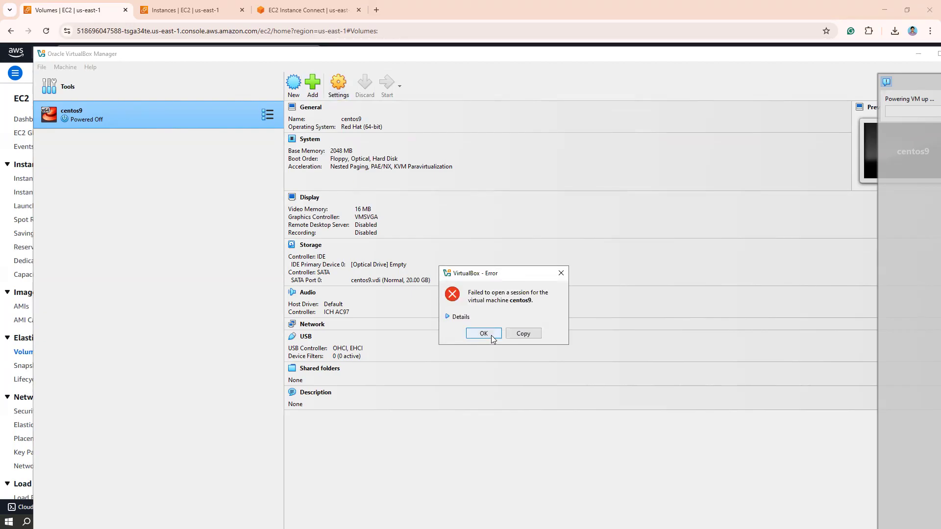
pyautogui.click(484, 333)
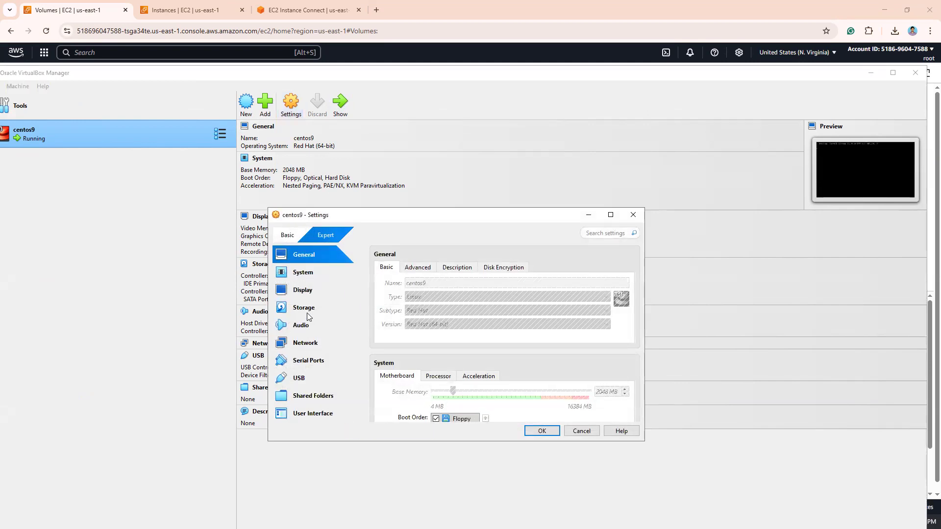
pyautogui.click(309, 311)
pyautogui.click(413, 316)
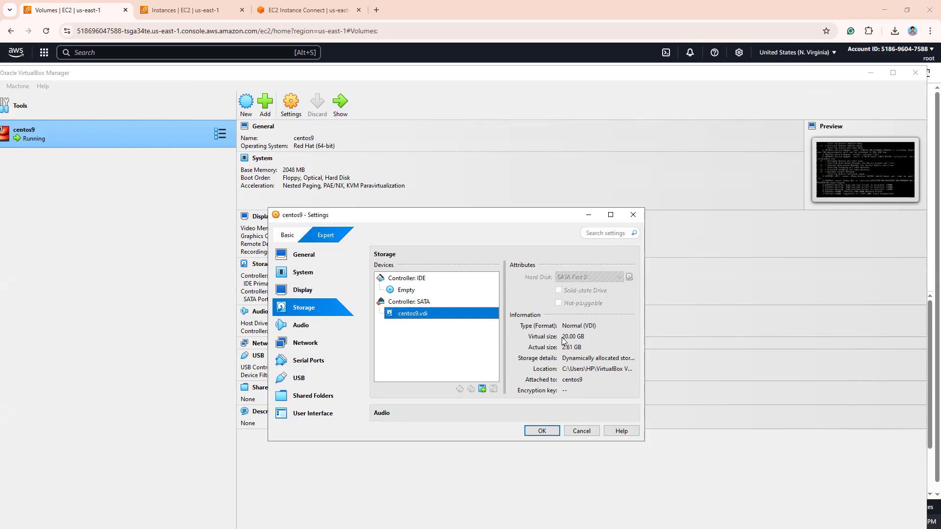
pyautogui.moveTo(563, 342); pyautogui.dragTo(583, 337)
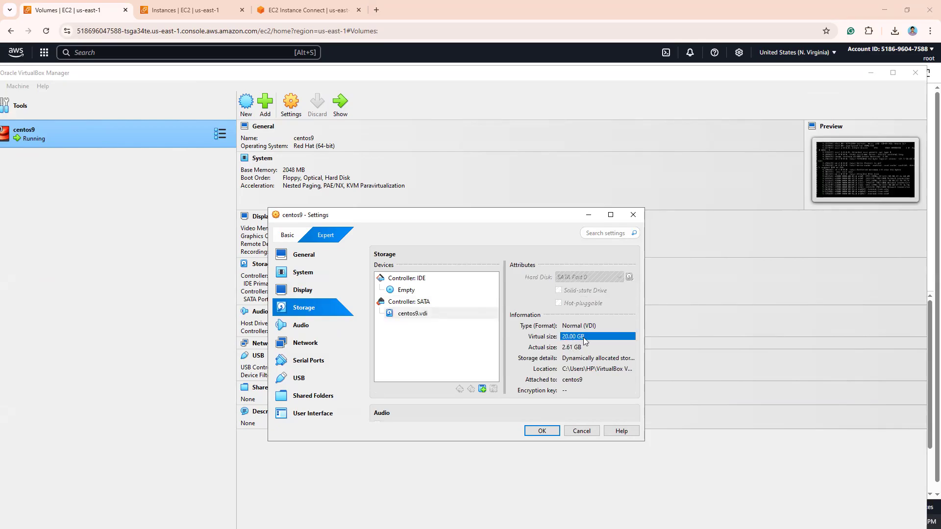
pyautogui.click(431, 304)
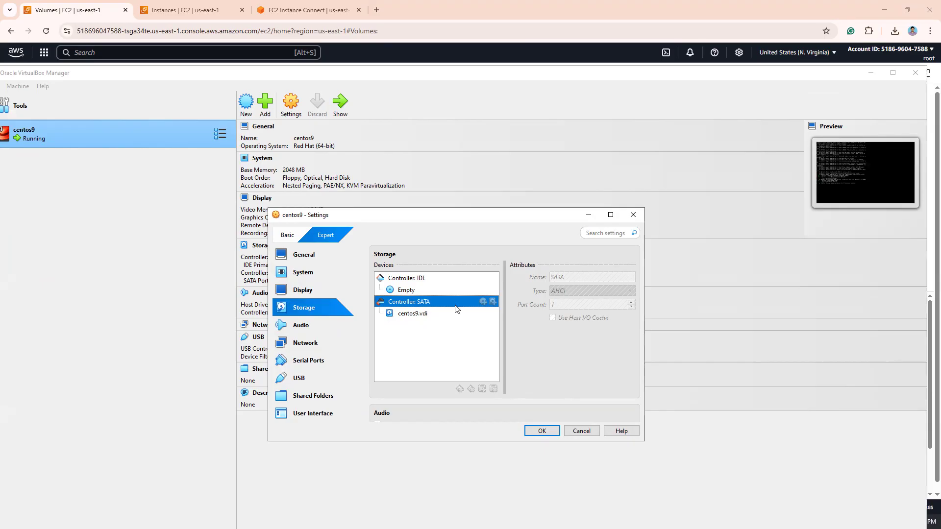
pyautogui.moveTo(433, 322)
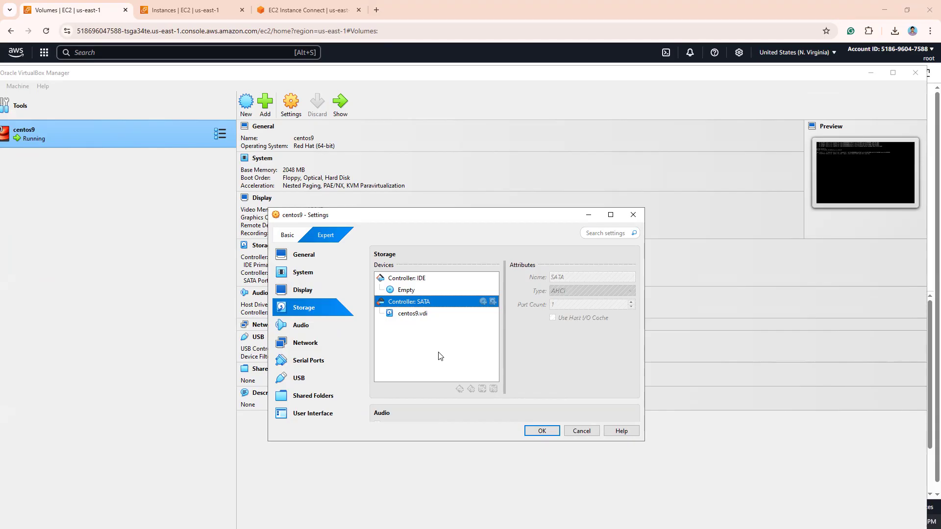
pyautogui.click(590, 216)
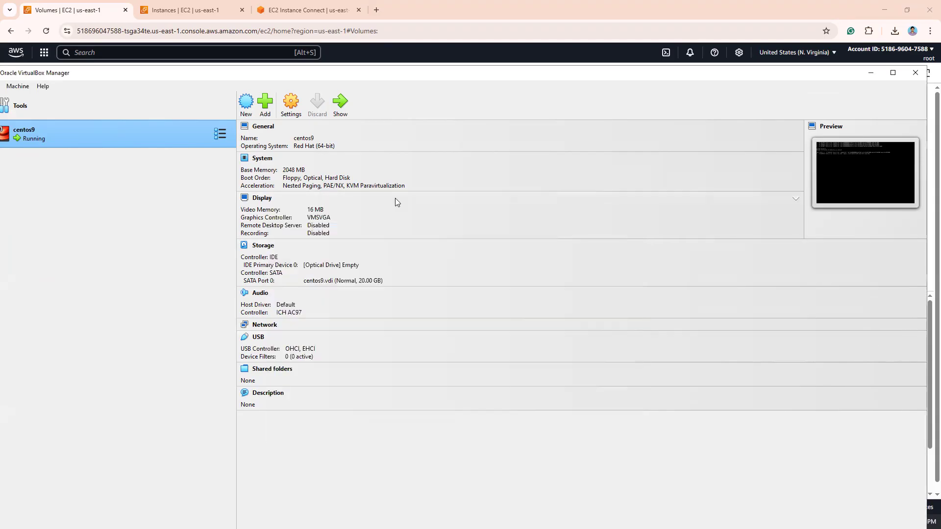
pyautogui.click(871, 72)
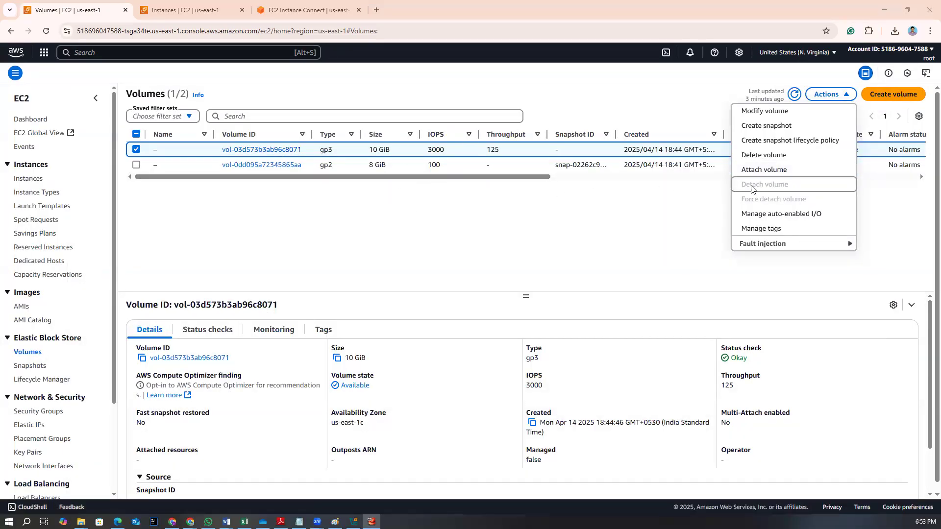
# Attach the 10 GiB volume to the myec2 instance with device name /dev/sdb
pyautogui.click(761, 173)
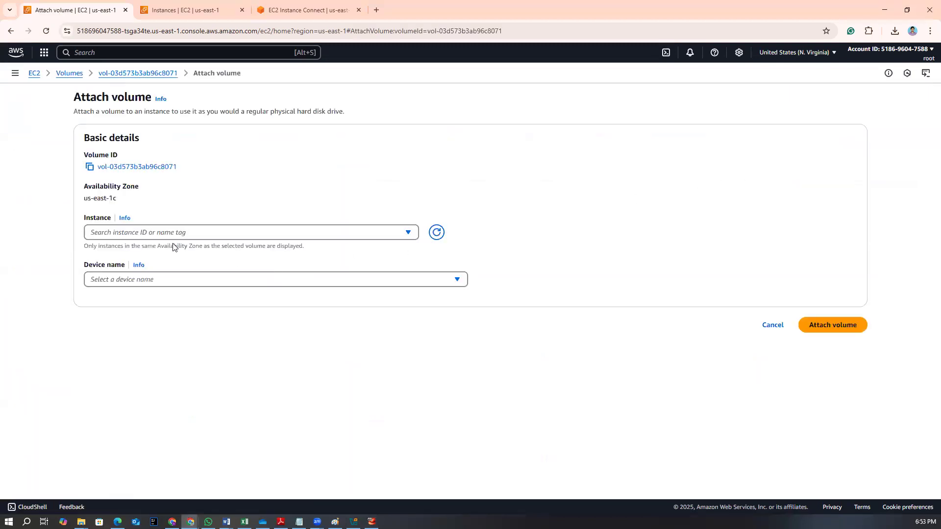
pyautogui.click(408, 234)
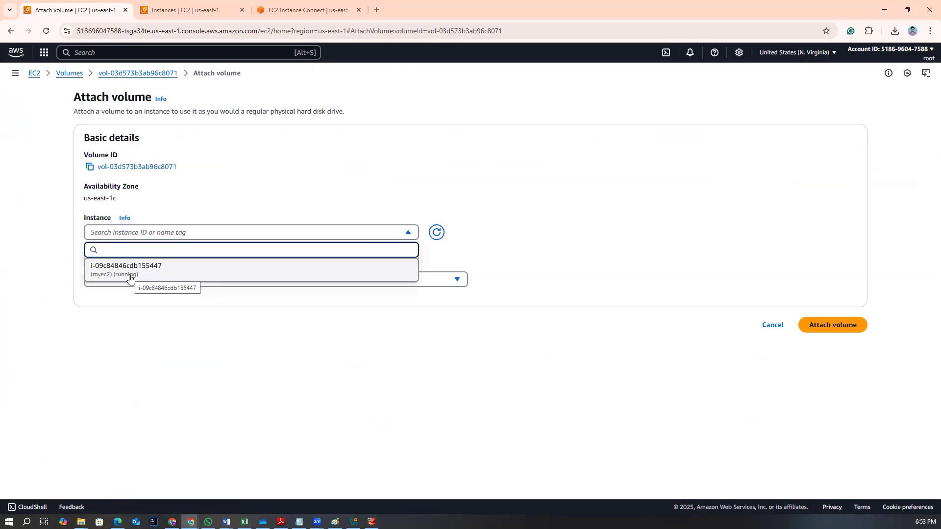
pyautogui.click(129, 278)
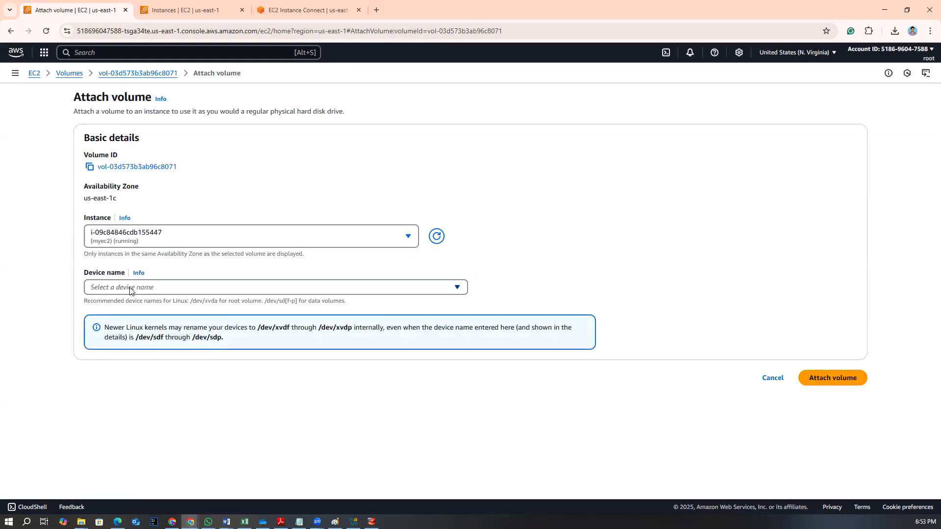
pyautogui.click(130, 288)
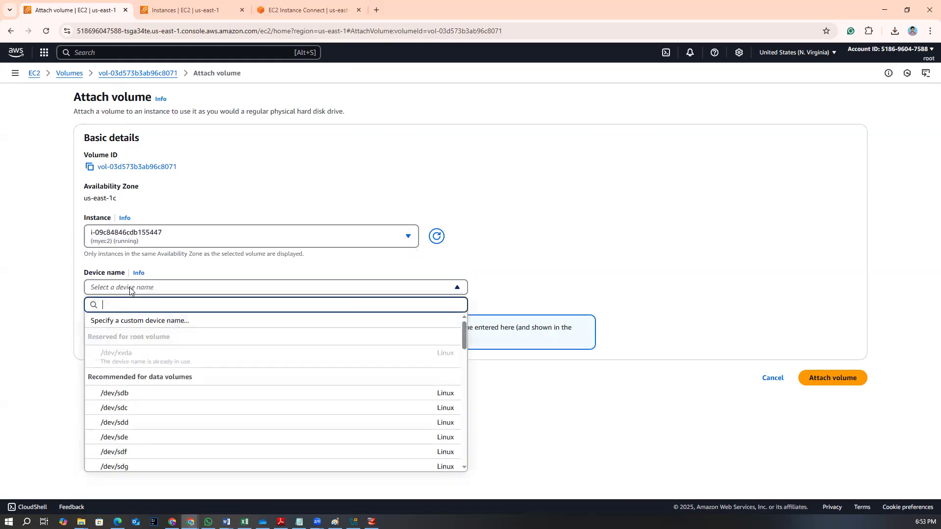
pyautogui.click(126, 395)
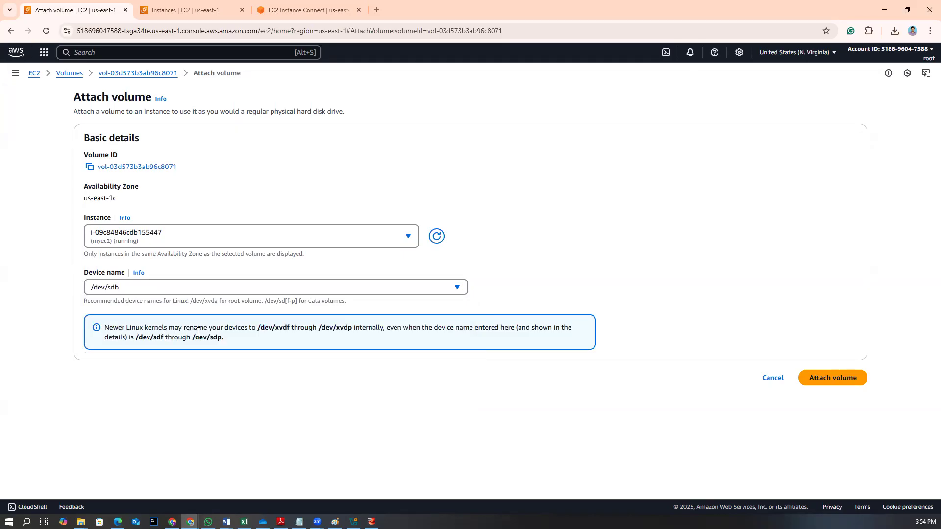
pyautogui.moveTo(259, 328); pyautogui.dragTo(290, 328)
pyautogui.click(280, 329)
pyautogui.moveTo(136, 337); pyautogui.dragTo(219, 340)
pyautogui.click(173, 341)
pyautogui.click(335, 522)
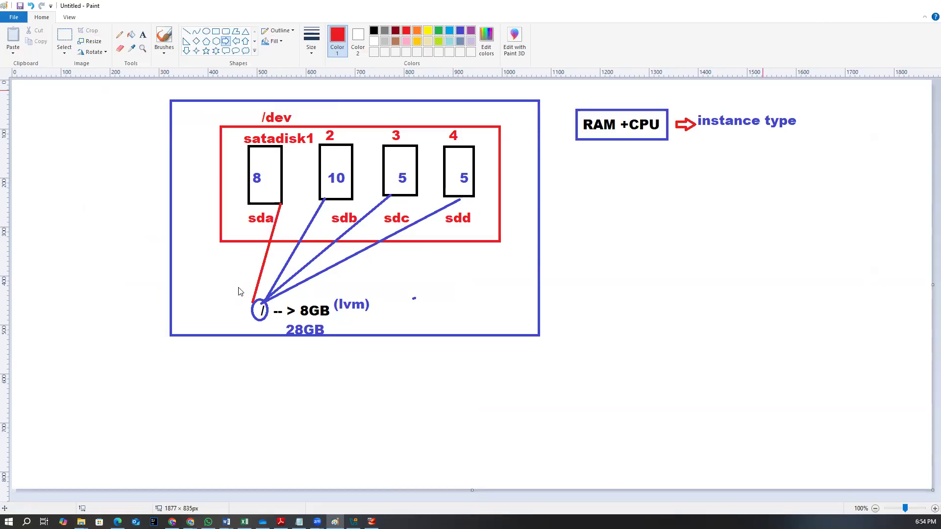
pyautogui.hotkey('alt', 'Tab')
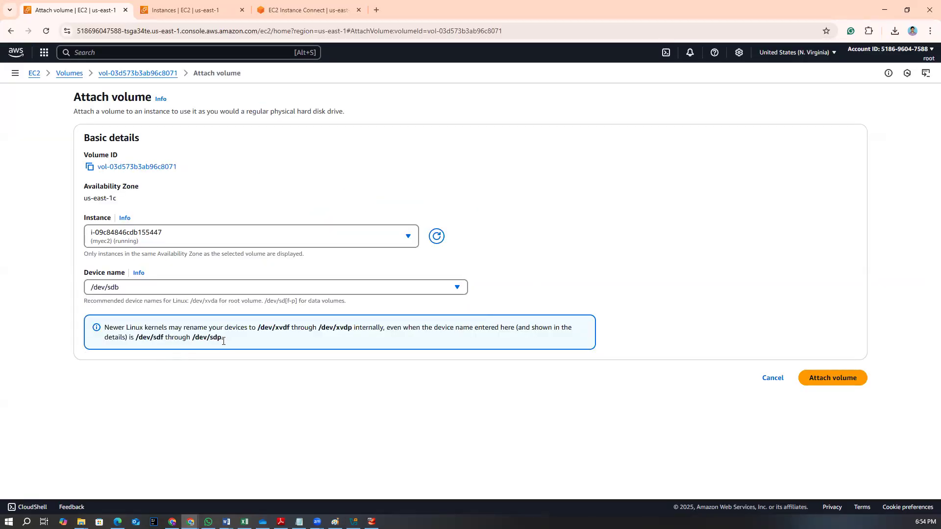
pyautogui.click(817, 377)
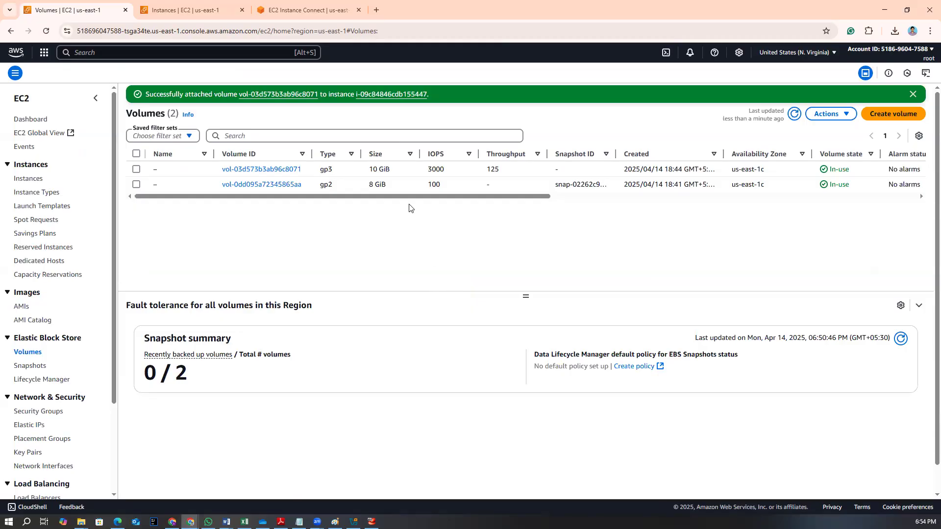
# Rerun lsblk in the instance terminal and highlight the newly attached xvdb disk
pyautogui.moveTo(328, 198); pyautogui.dragTo(489, 198)
pyautogui.click(296, 9)
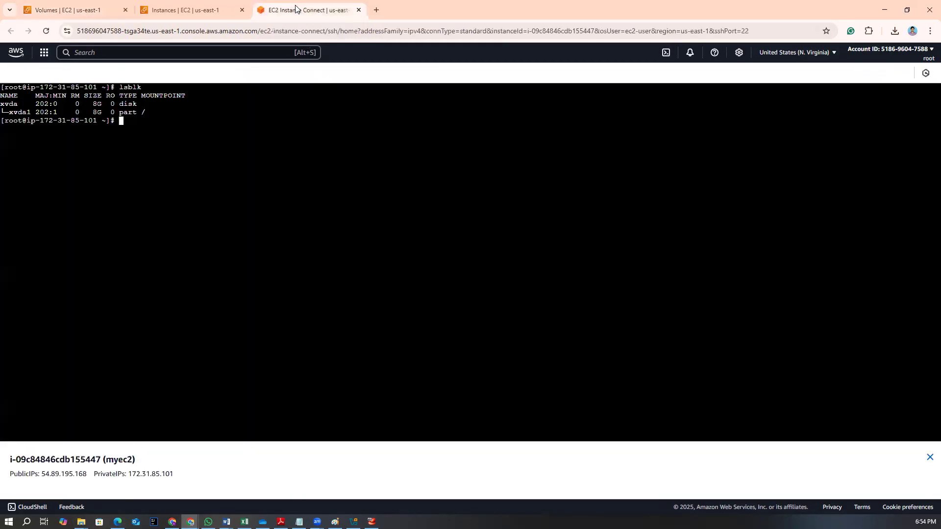
pyautogui.write('lsblk')
pyautogui.press('Return')
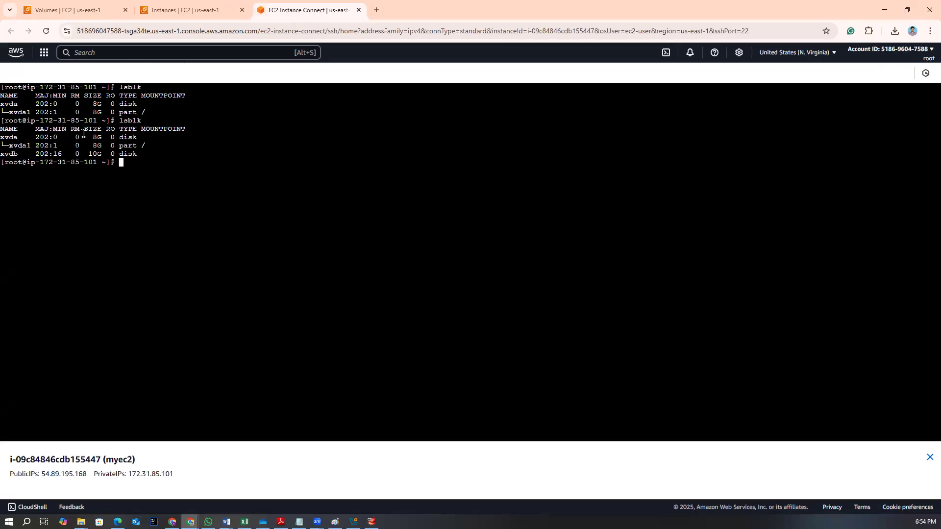
pyautogui.moveTo(5, 156); pyautogui.dragTo(132, 156)
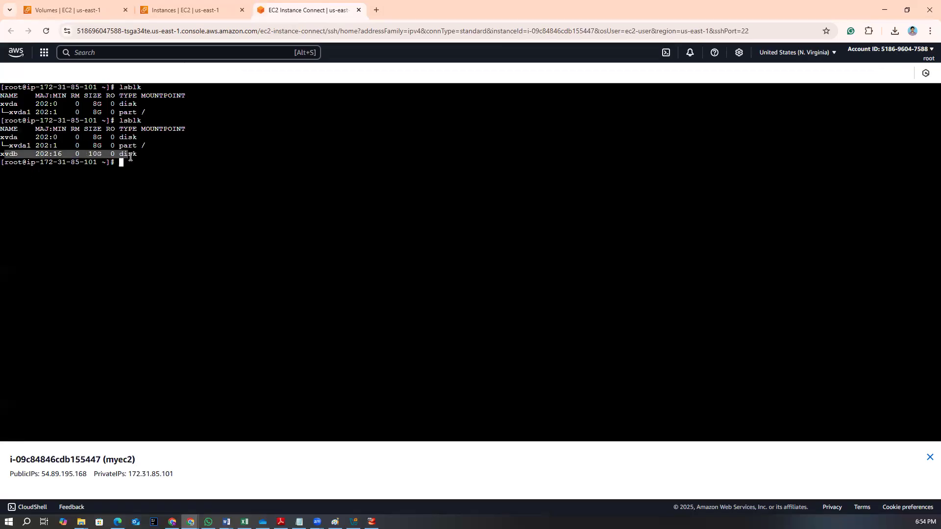
# Switch to the EC2 console's Instances tab and browse to the Security Groups list and then the Key Pairs page
pyautogui.click(148, 205)
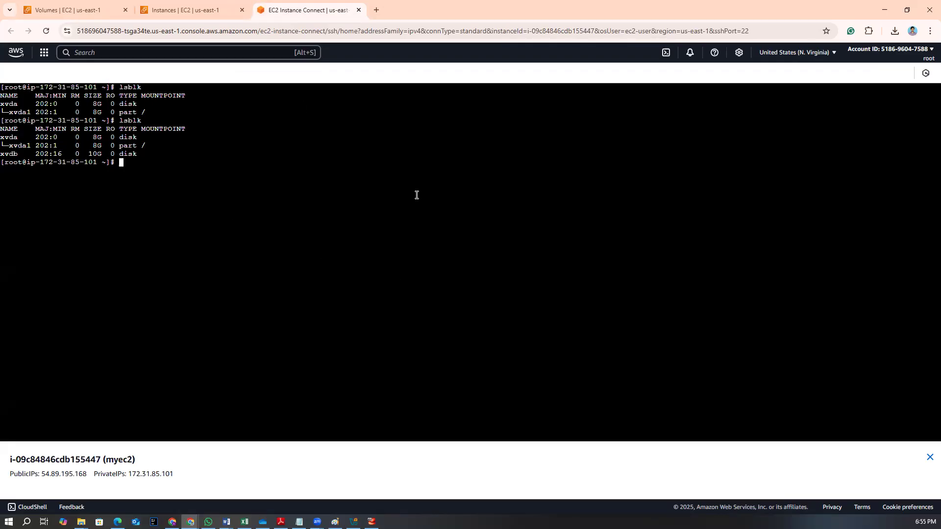
pyautogui.click(192, 5)
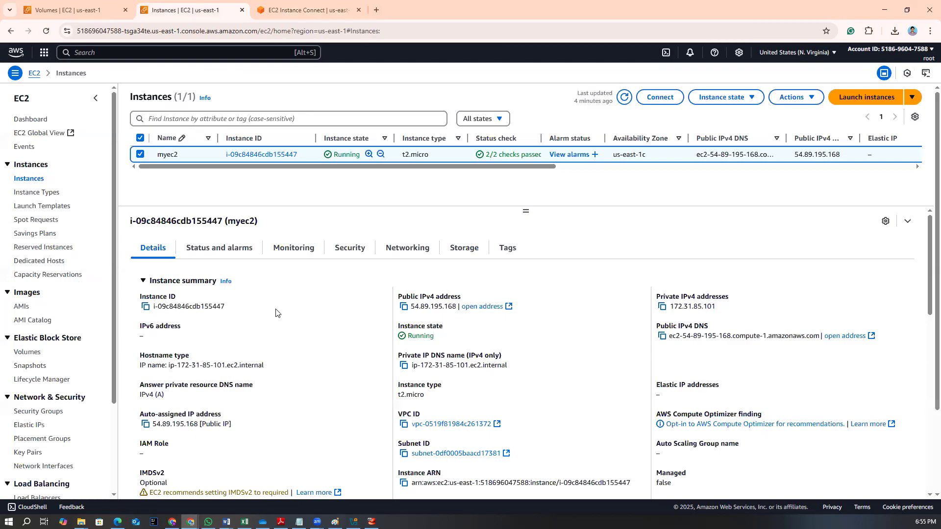
pyautogui.scroll(-2, 72, 331)
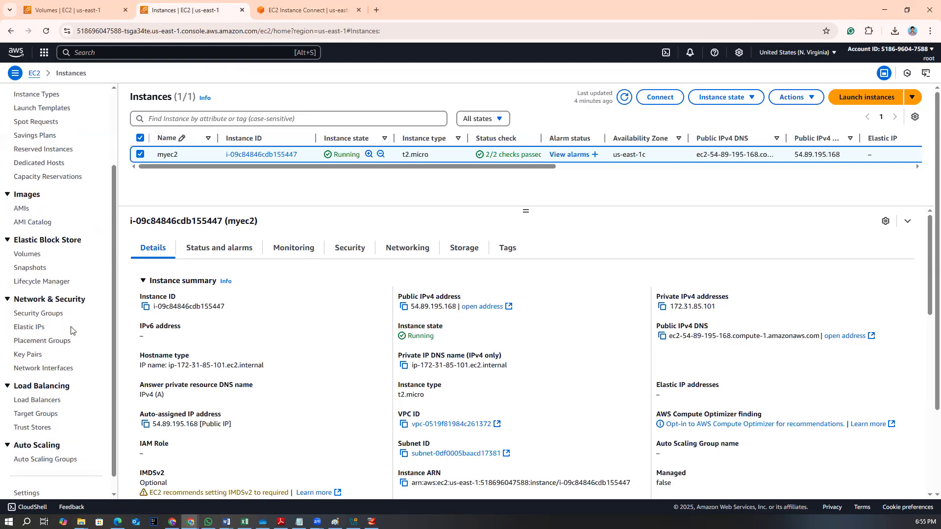
pyautogui.click(39, 314)
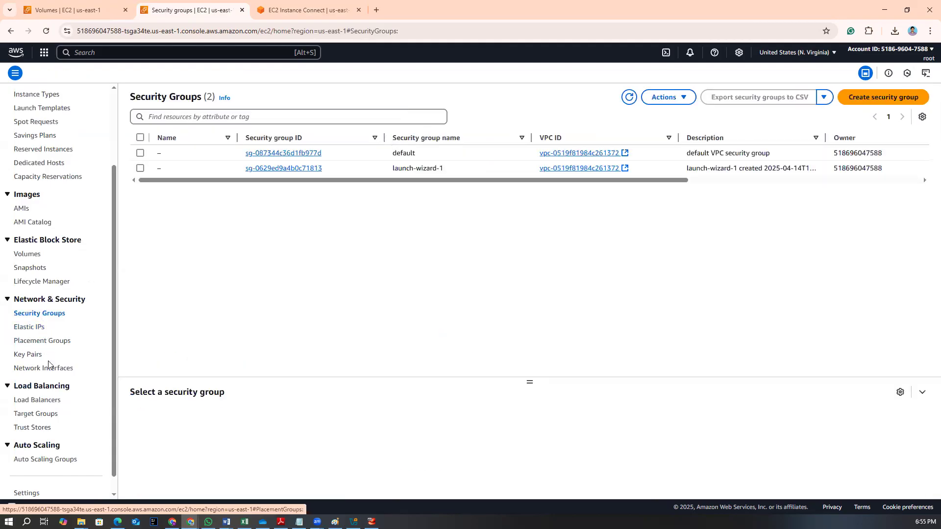
pyautogui.scroll(-1, 49, 357)
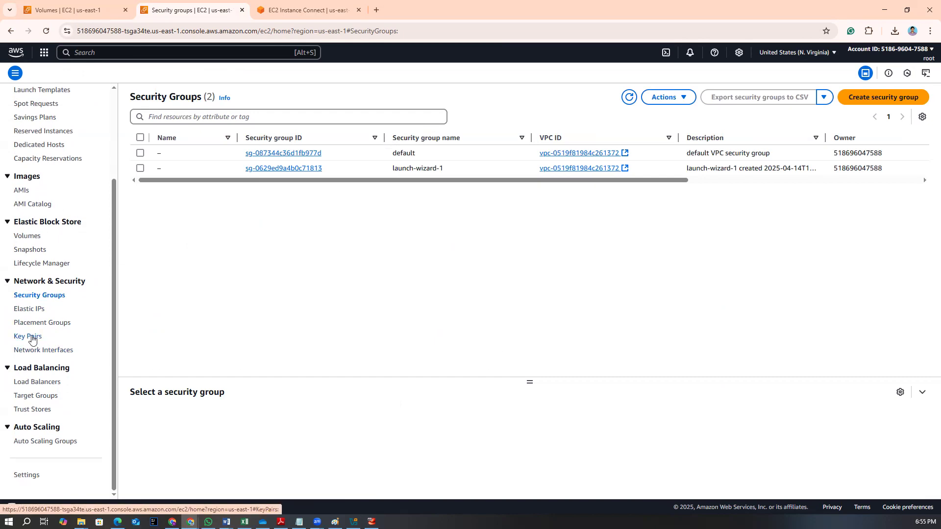
pyautogui.click(30, 337)
# Minimize the browser and search Windows for the PuTTY app
pyautogui.click(885, 10)
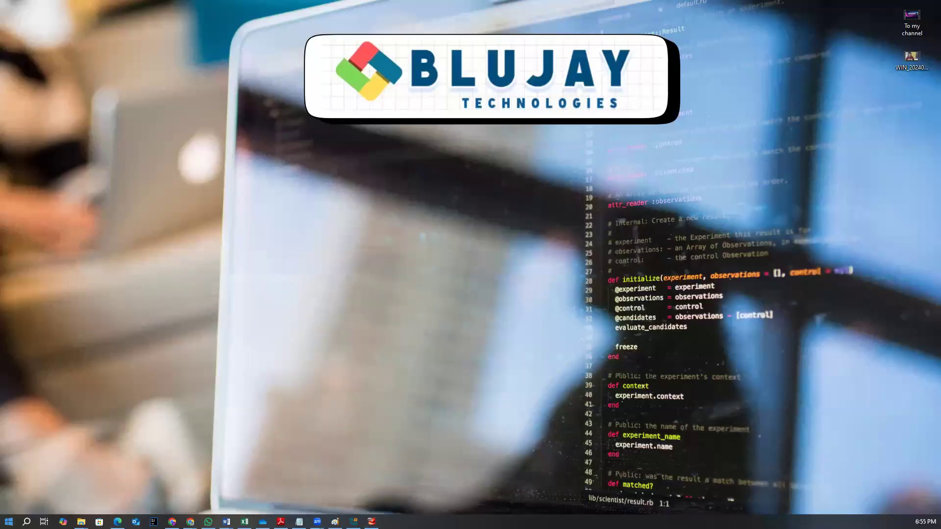
pyautogui.click(27, 521)
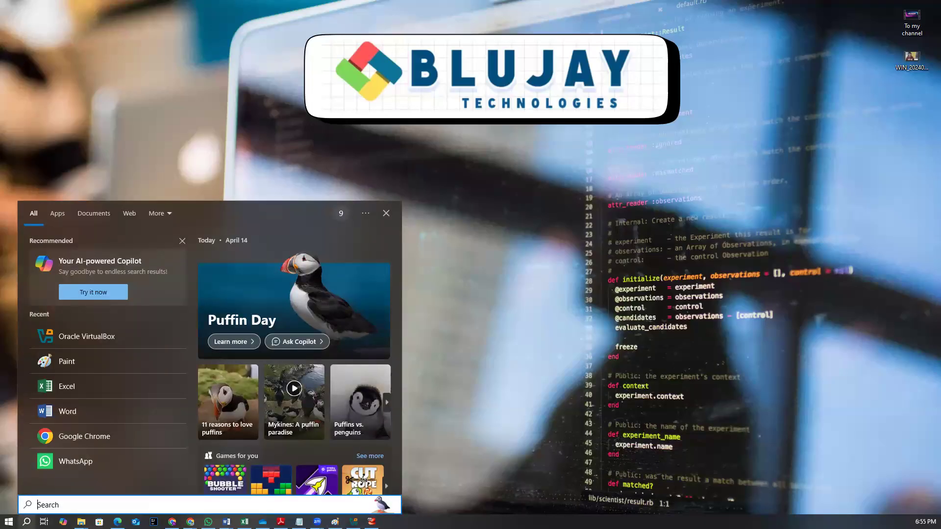
pyautogui.click(26, 522)
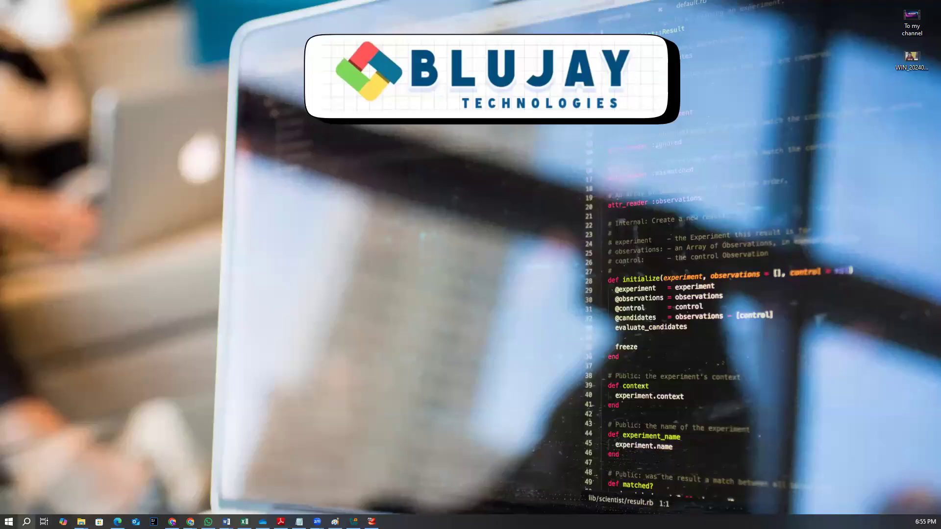
pyautogui.click(26, 522)
pyautogui.write('put')
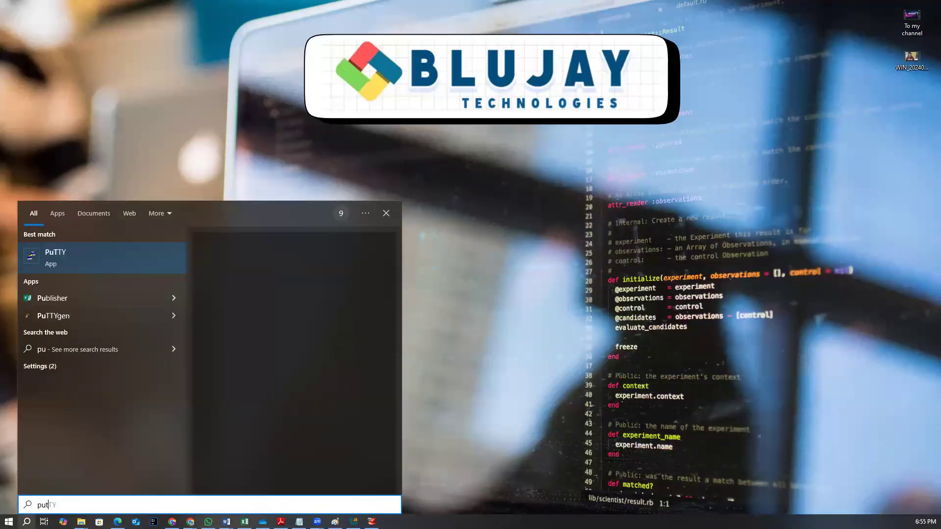
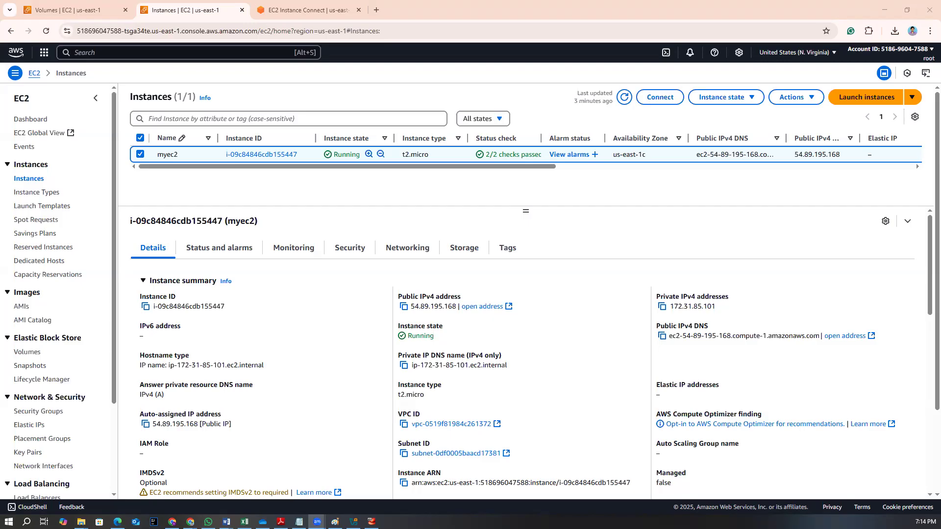
# Sign out of the AWS console session from the account menu
pyautogui.click(302, 6)
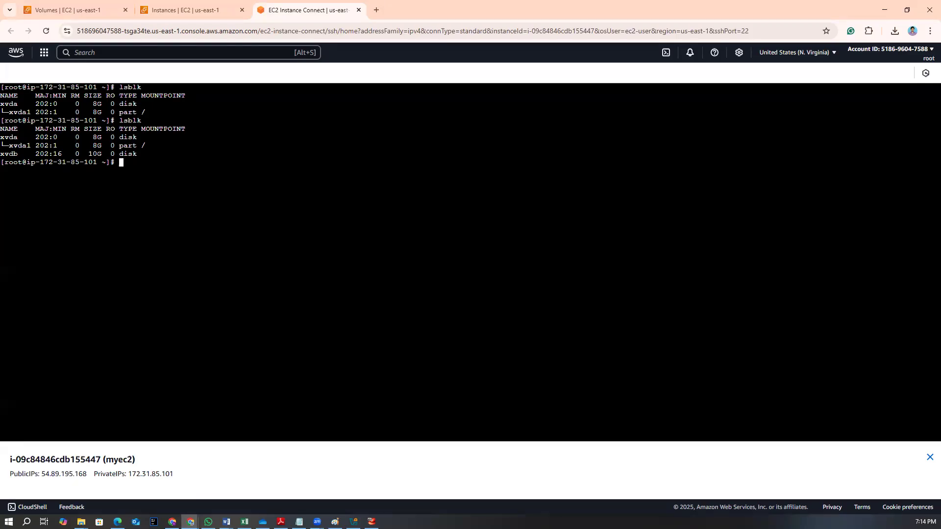
pyautogui.click(225, 12)
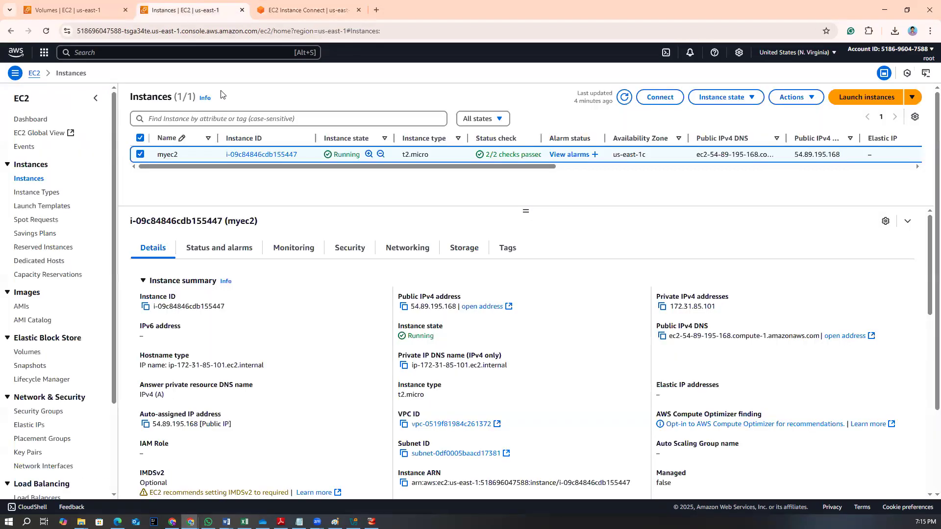
pyautogui.scroll(-2, 259, 339)
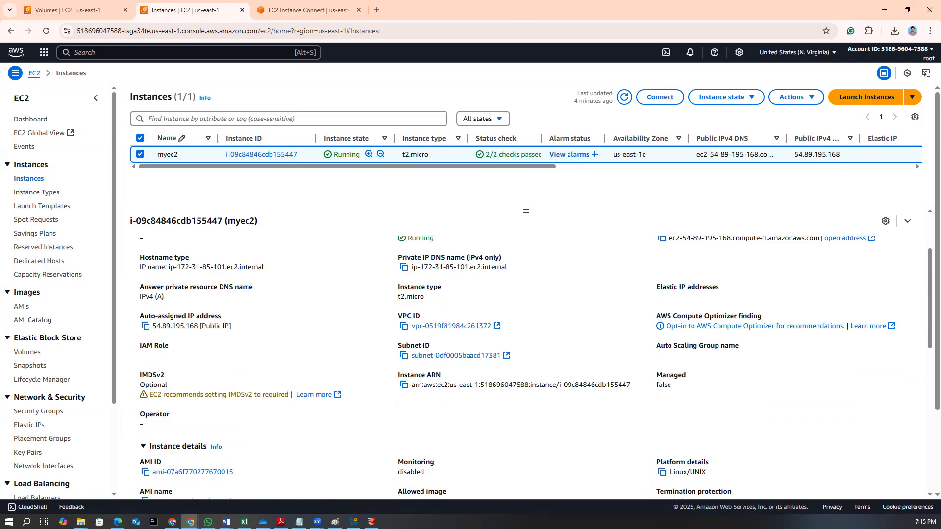
pyautogui.click(913, 98)
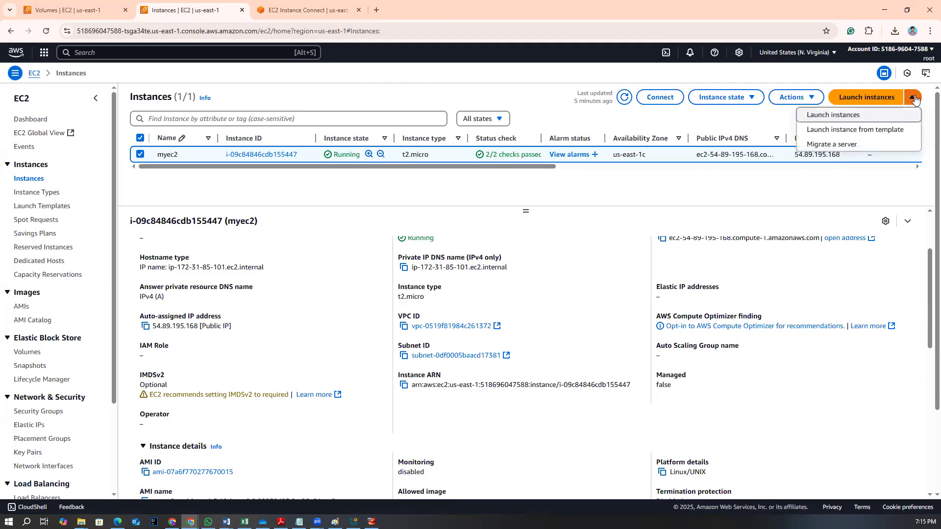
pyautogui.click(928, 58)
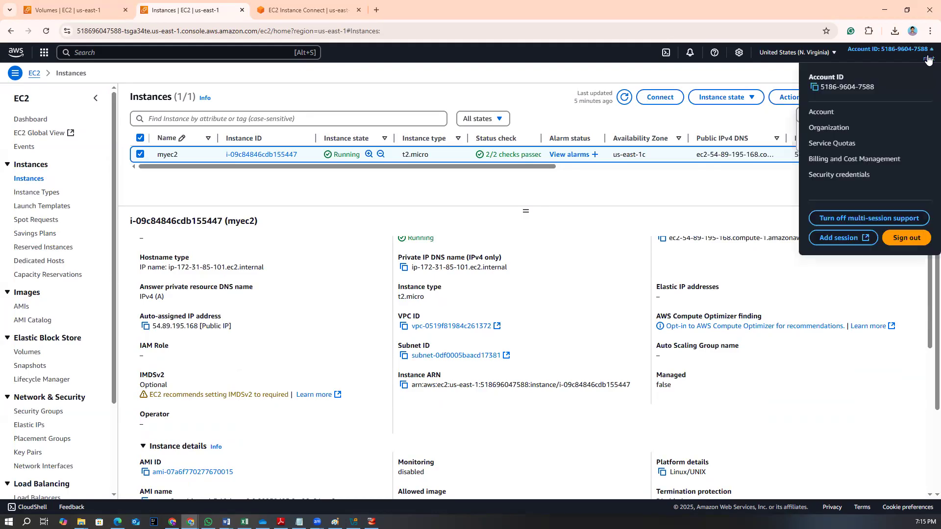
pyautogui.click(907, 238)
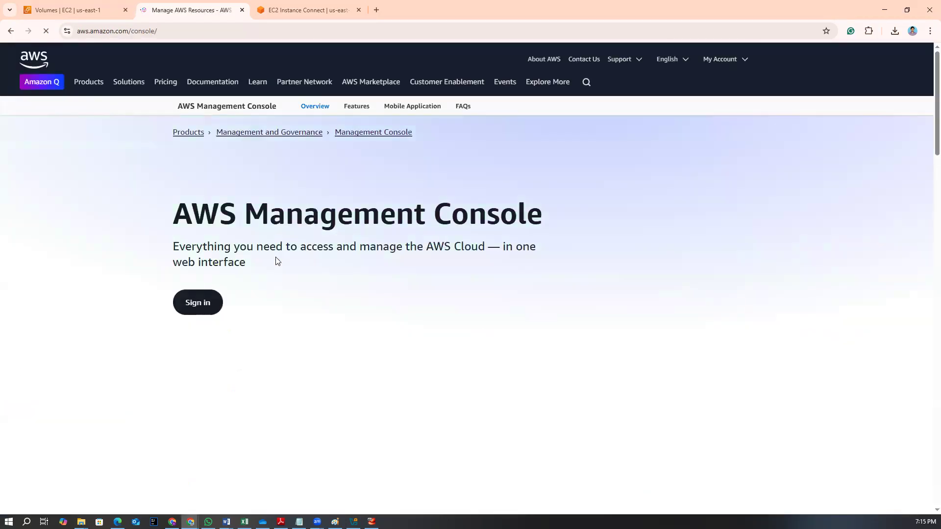
# Start signing back in as root user, choosing the root user's email address and continuing
pyautogui.click(822, 61)
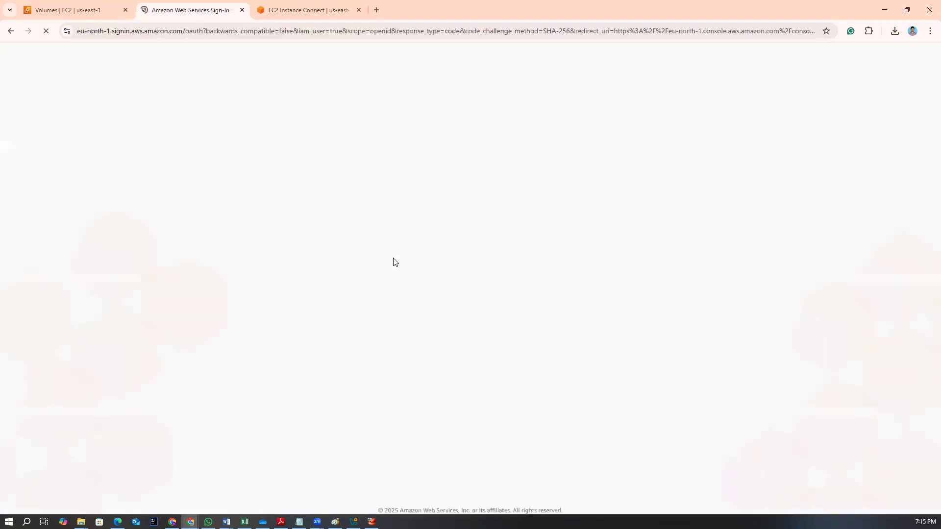
pyautogui.click(322, 421)
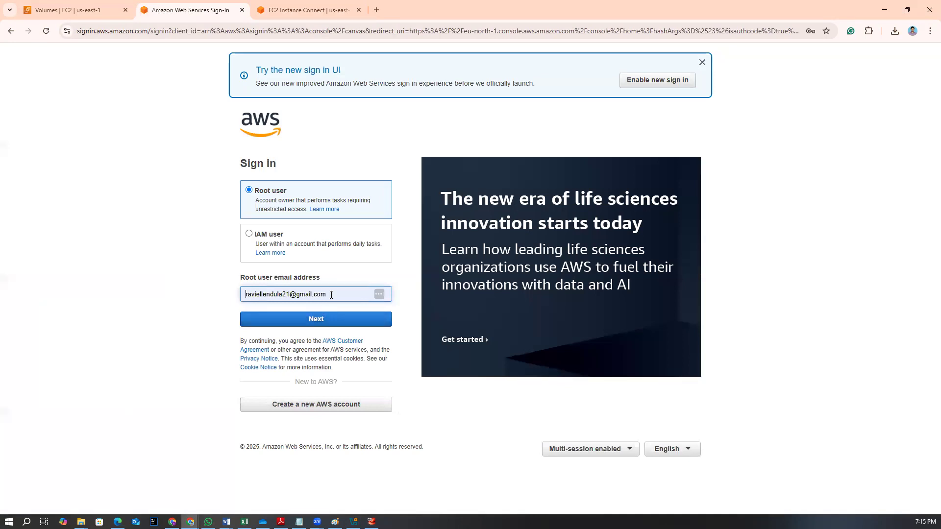
pyautogui.moveTo(334, 295); pyautogui.dragTo(186, 289)
pyautogui.write('bl')
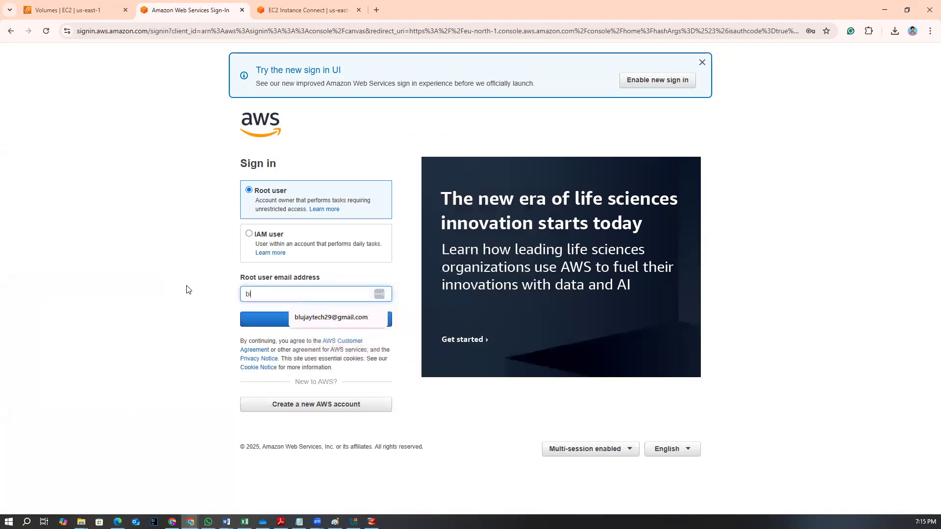
pyautogui.click(343, 319)
pyautogui.click(313, 321)
# Try to sign in by entering the root user password
pyautogui.moveTo(294, 222); pyautogui.dragTo(190, 219)
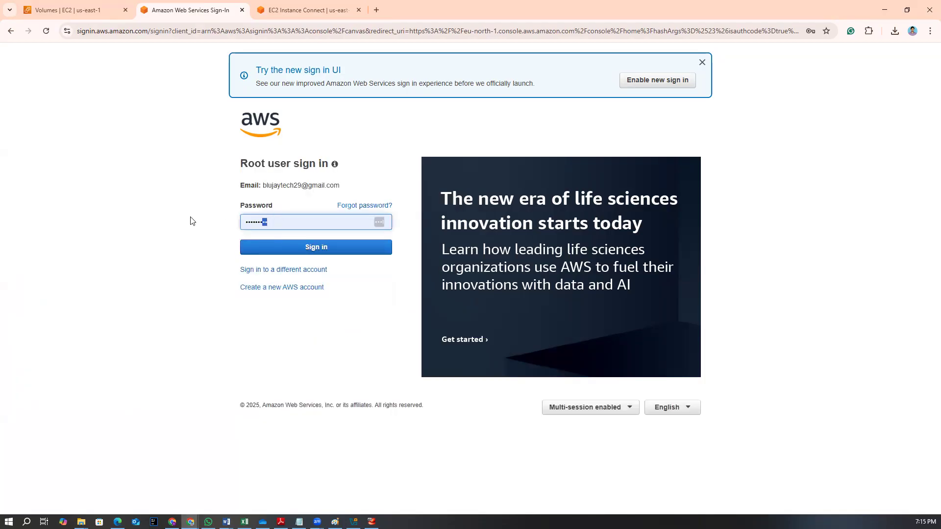
pyautogui.press('Right')
pyautogui.write('••••••')
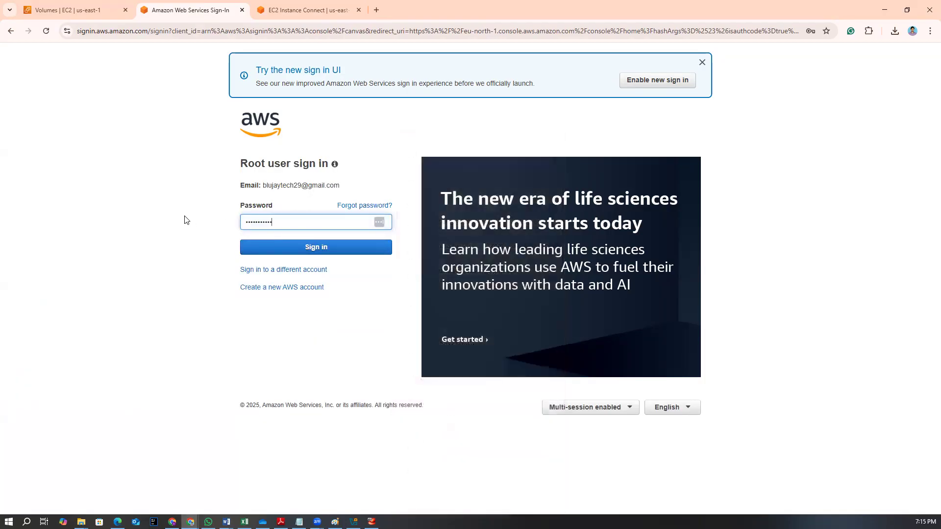
pyautogui.write('••••••••••••')
pyautogui.press('Return')
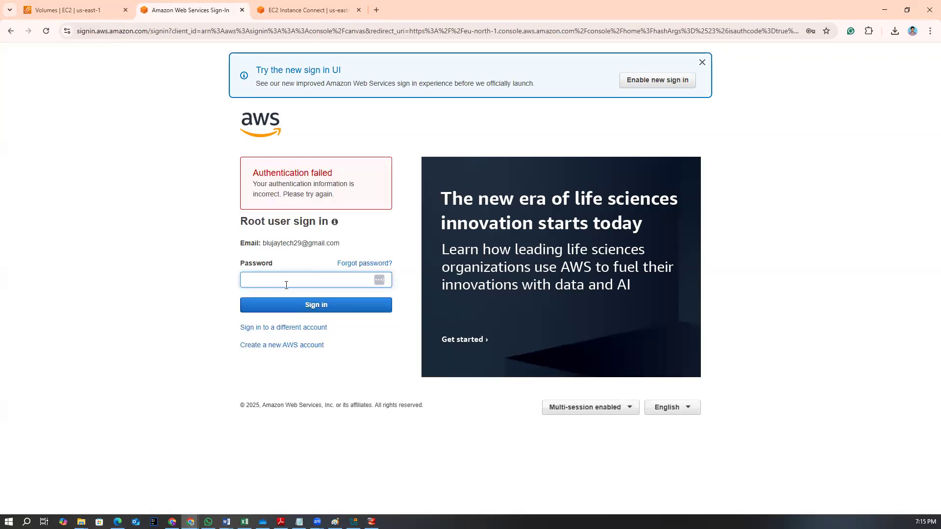
# Enter the root user password again and sign in
pyautogui.click(286, 285)
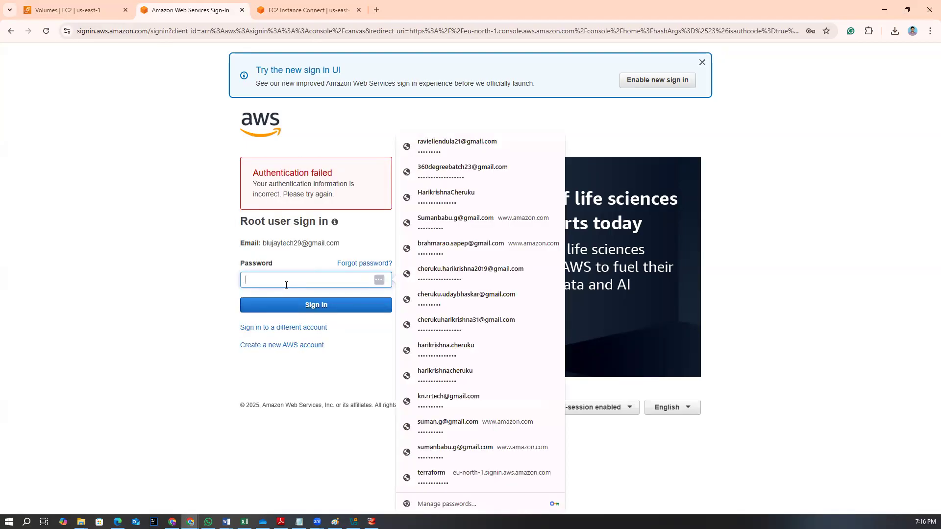
pyautogui.write('••••••••••')
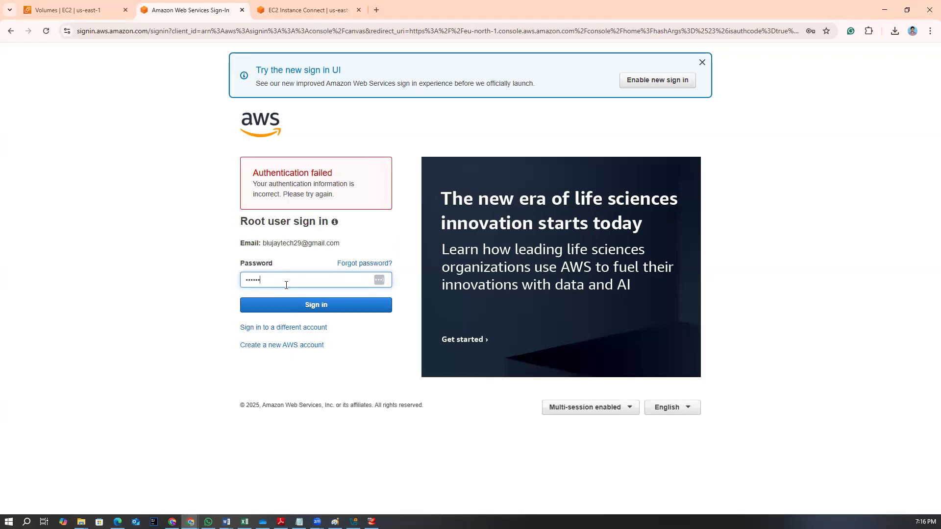
pyautogui.write('•••••••••')
pyautogui.press('Return')
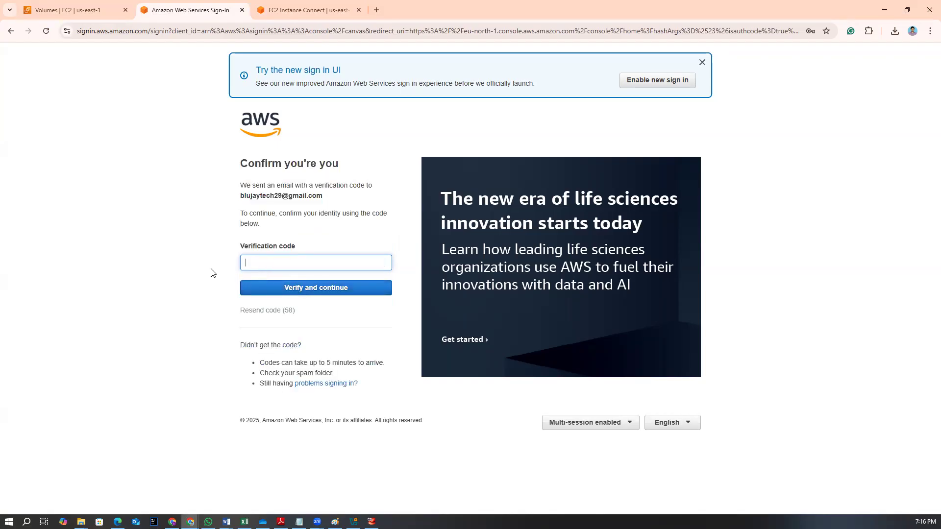
# Paste the emailed verification code and verify it to finish signing in
pyautogui.hotkey('alt', 'Tab')
pyautogui.hotkey('alt', 'Tab')
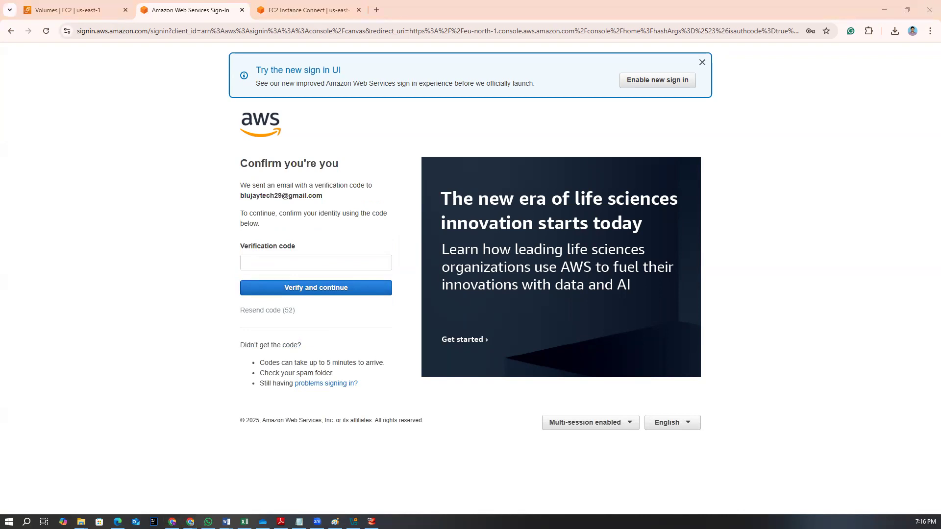
pyautogui.hotkey('alt', 'Tab')
pyautogui.rightClick(276, 267)
pyautogui.click(305, 362)
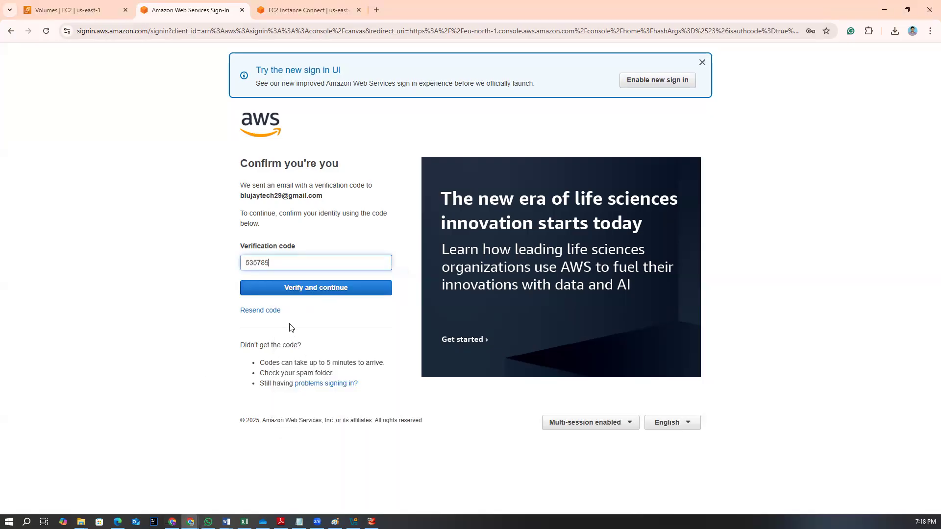
pyautogui.click(302, 289)
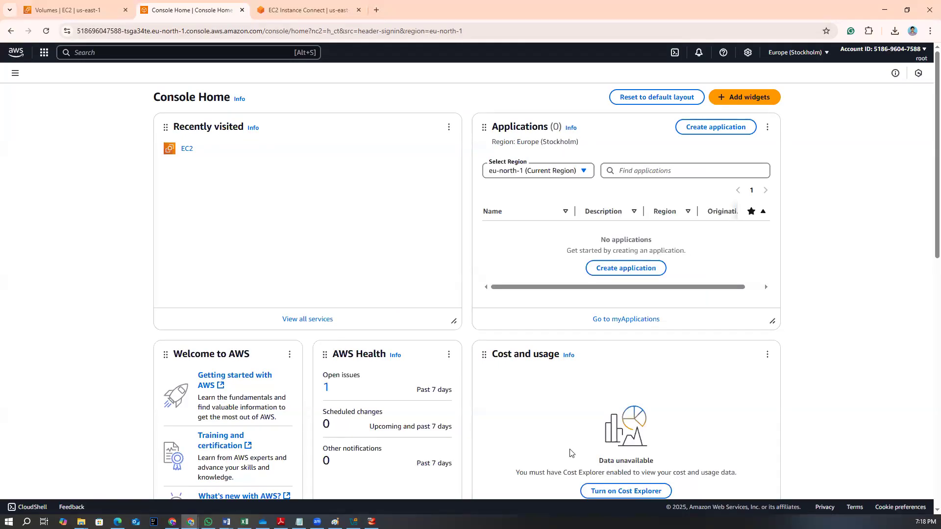
pyautogui.click(895, 58)
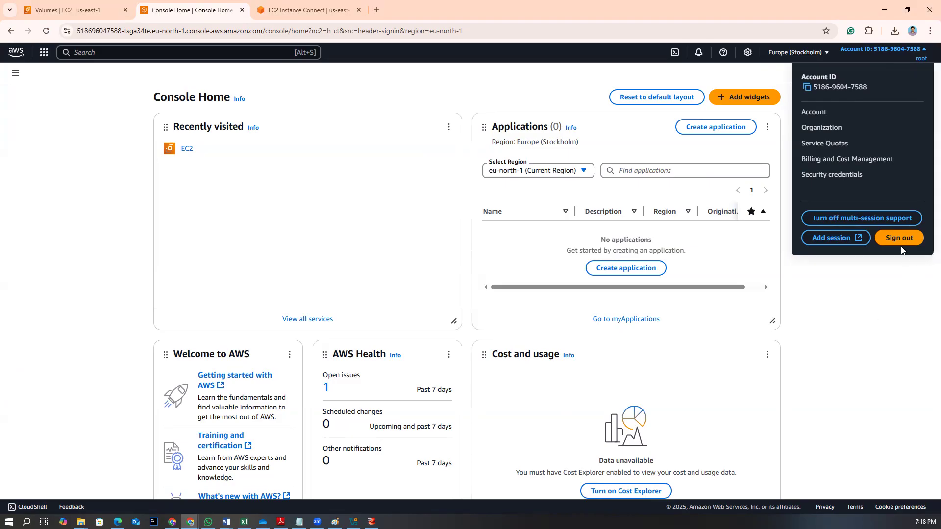
pyautogui.click(867, 327)
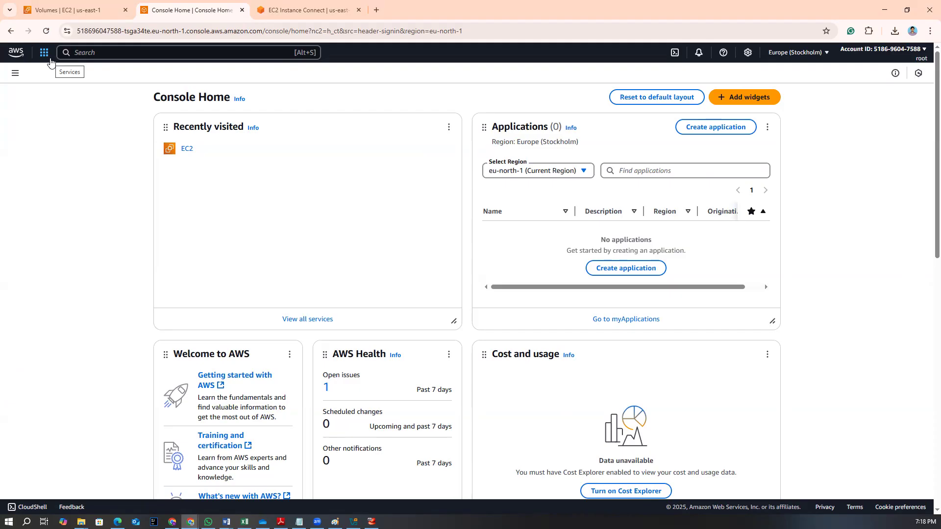
pyautogui.scroll(-3, 282, 270)
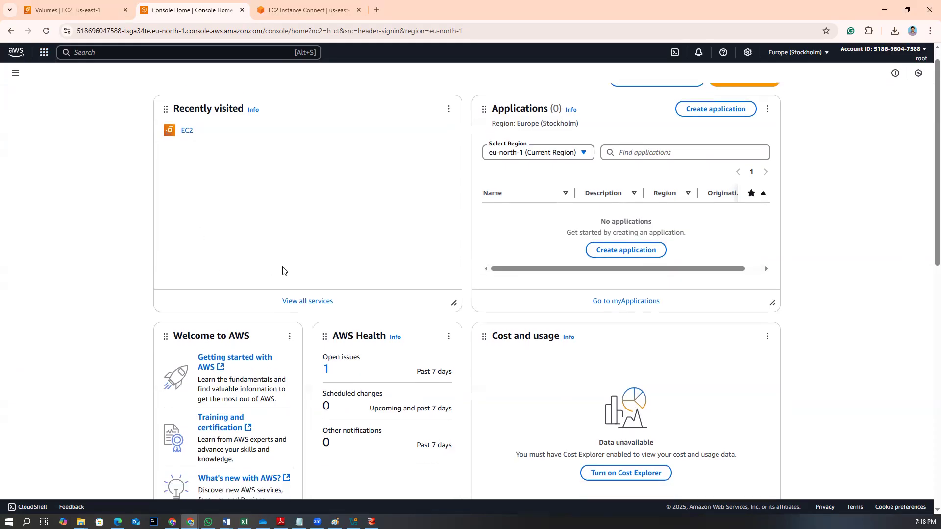
pyautogui.scroll(3, 282, 270)
pyautogui.hotkey('ctrl', 't')
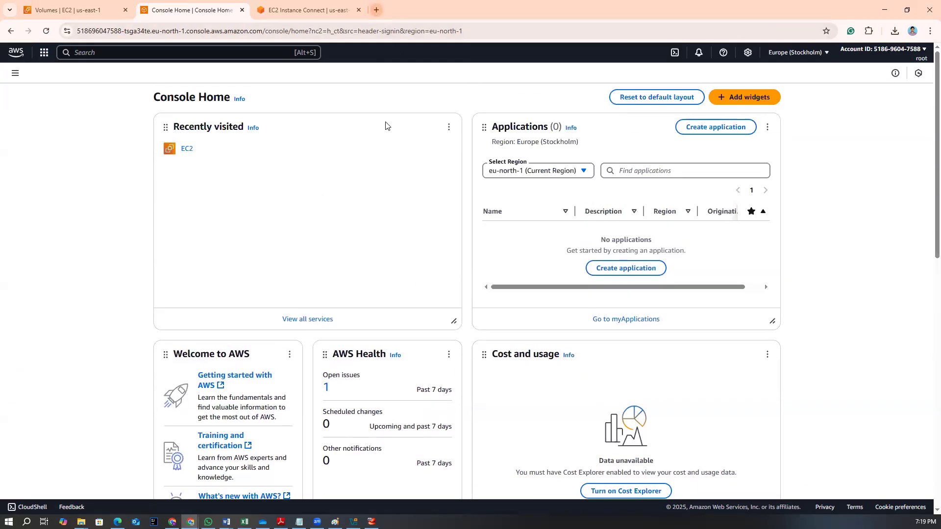
pyautogui.write('aut')
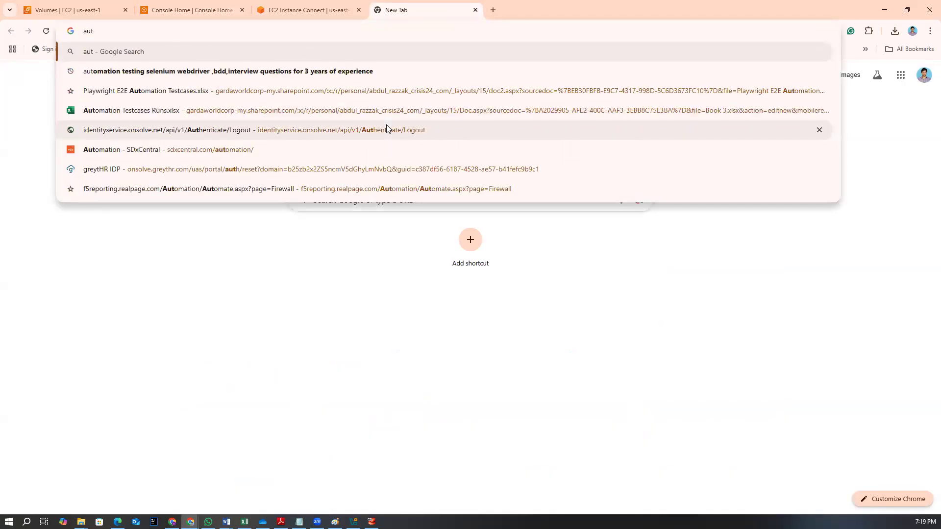
pyautogui.click(475, 10)
# Switch between the EC2 Instance Connect tab and the Console Home tab to check the session
pyautogui.click(276, 14)
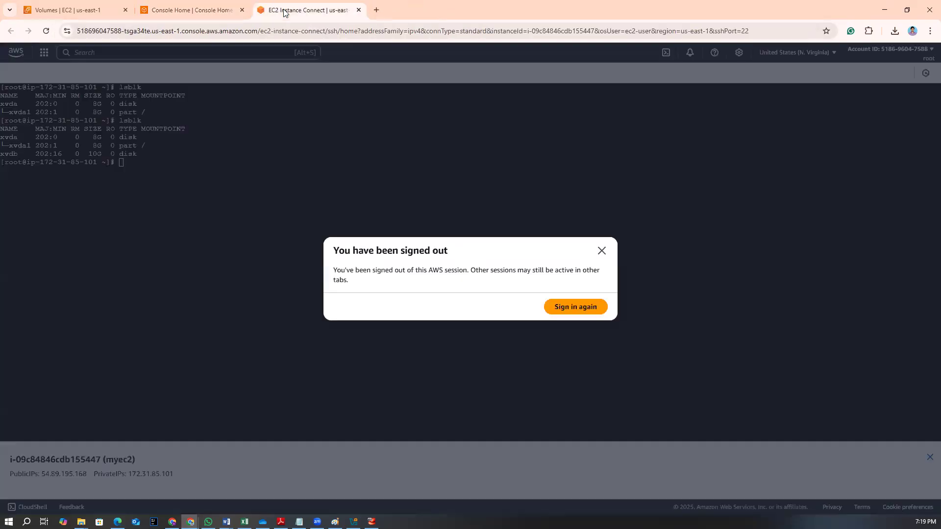
pyautogui.click(196, 10)
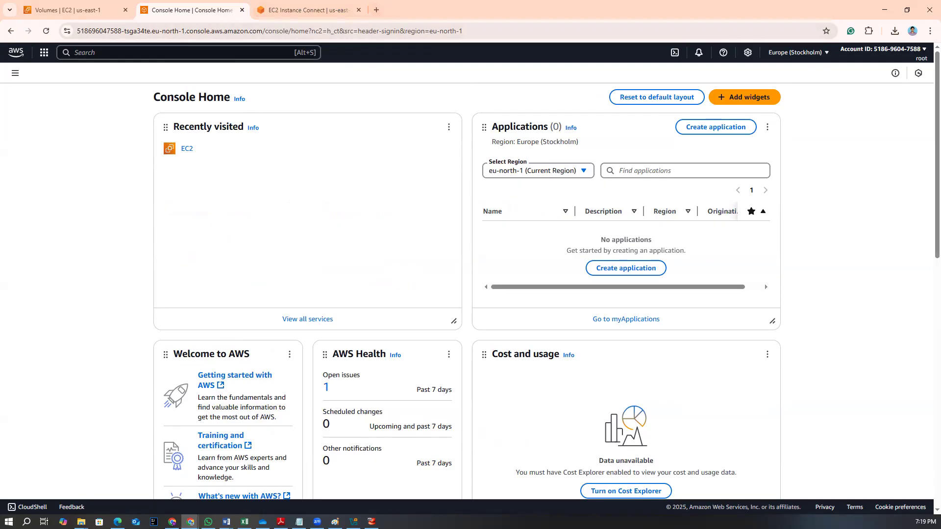
pyautogui.click(314, 10)
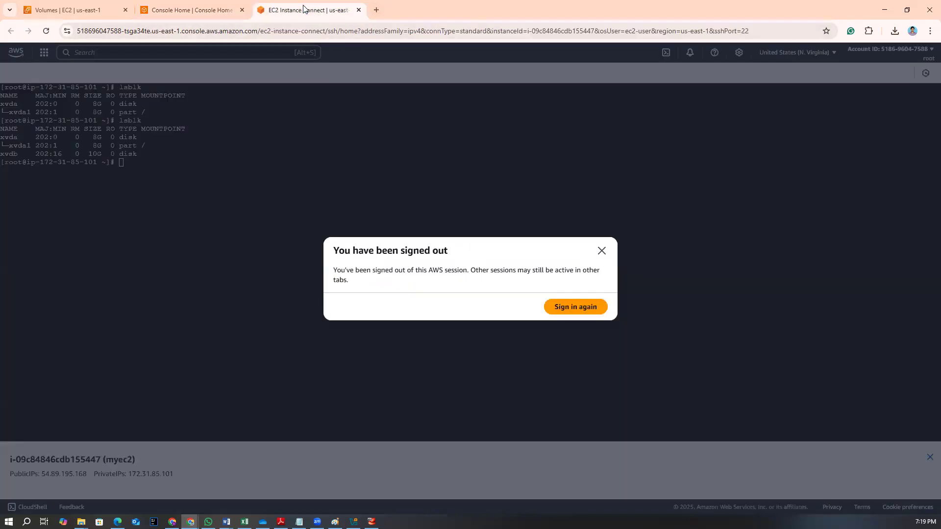
# Open a new browser tab and search Google for aws mfa with google authenticator
pyautogui.click(376, 10)
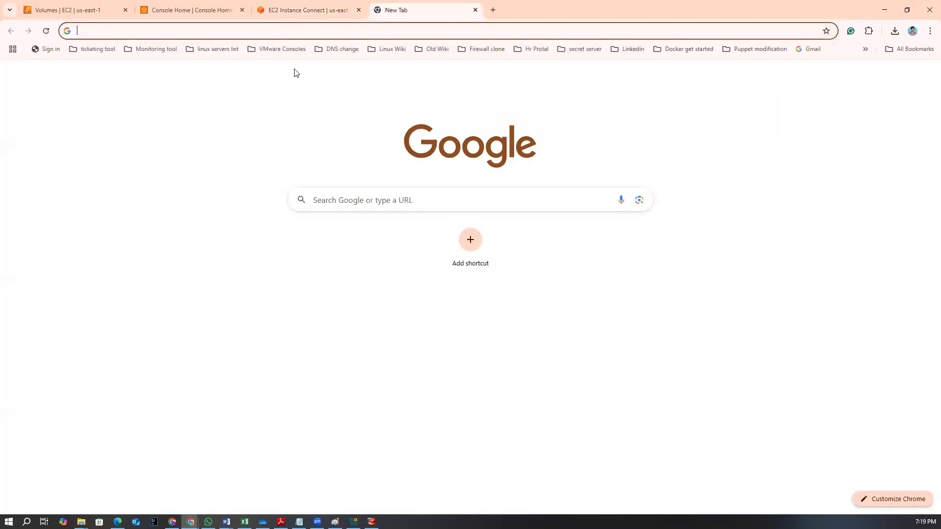
pyautogui.write('mfa a')
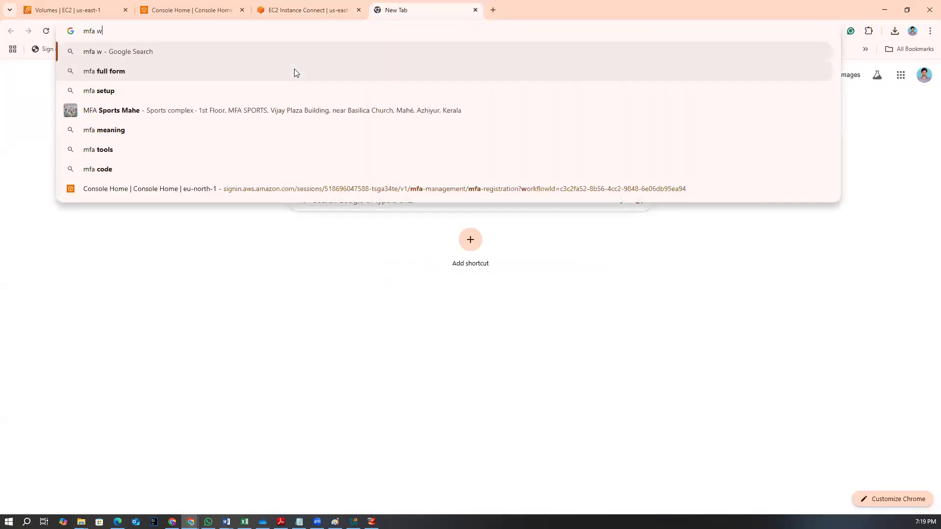
pyautogui.press('BackSpace')
pyautogui.press('BackSpace')
pyautogui.press('BackSpace')
pyautogui.press('BackSpace')
pyautogui.press('BackSpace')
pyautogui.write('aws')
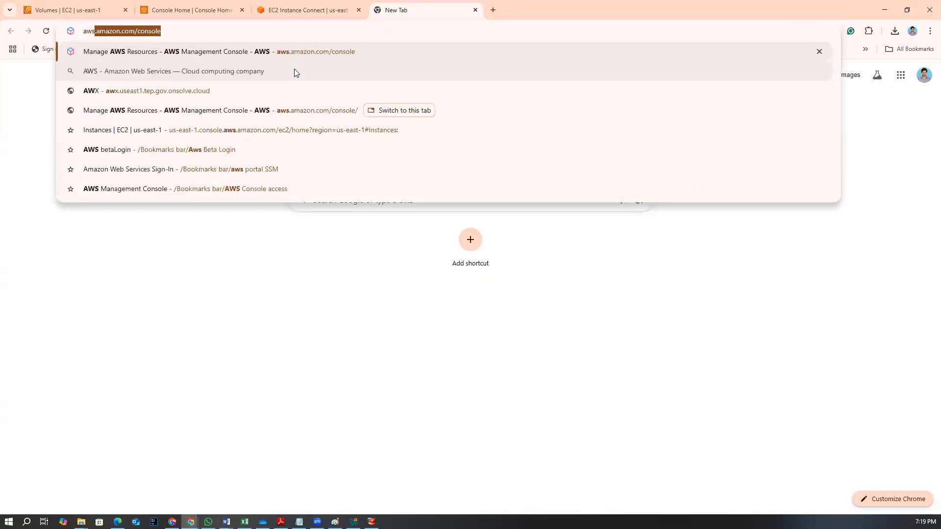
pyautogui.write(' mfa wi')
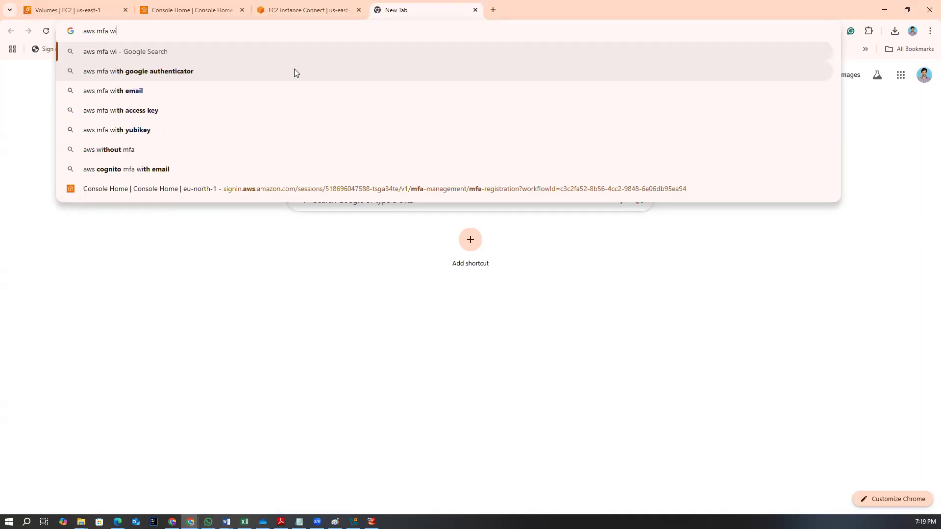
pyautogui.write('th au')
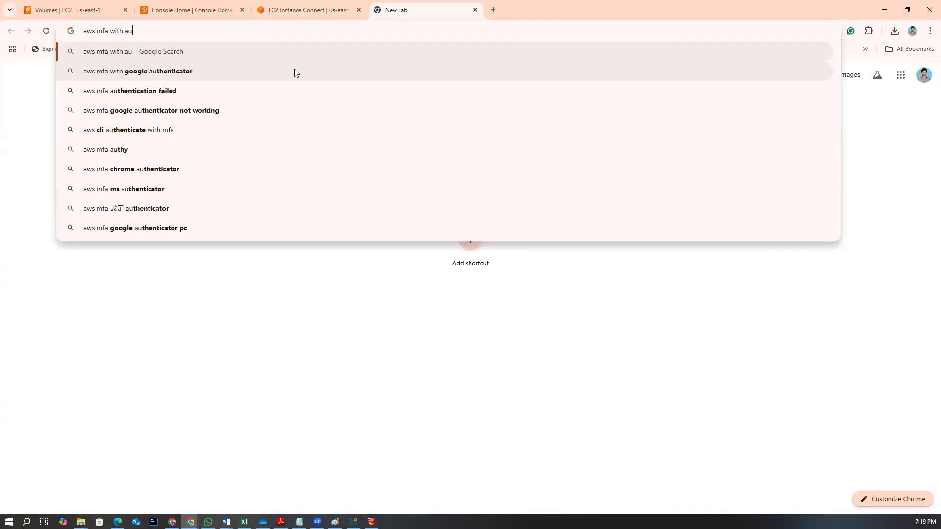
pyautogui.click(295, 71)
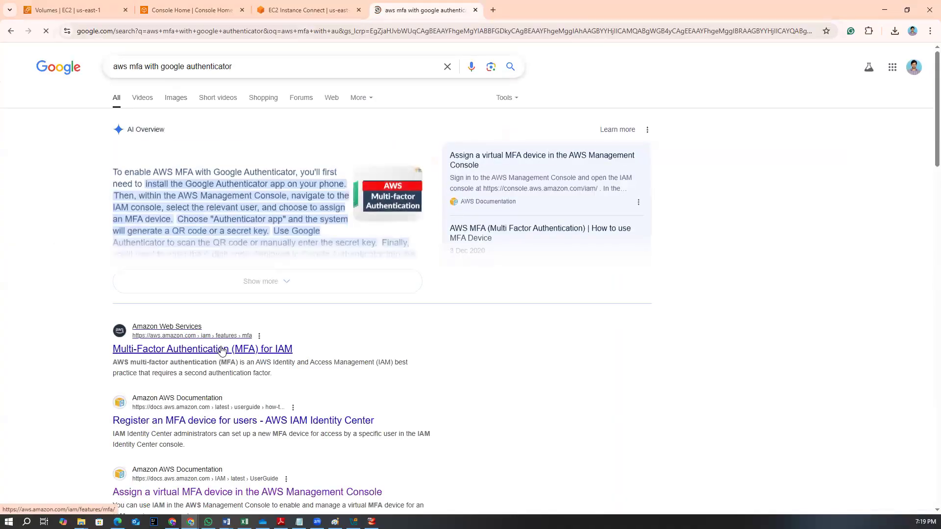
# Expand the AI overview and read through the MFA setup steps
pyautogui.click(261, 292)
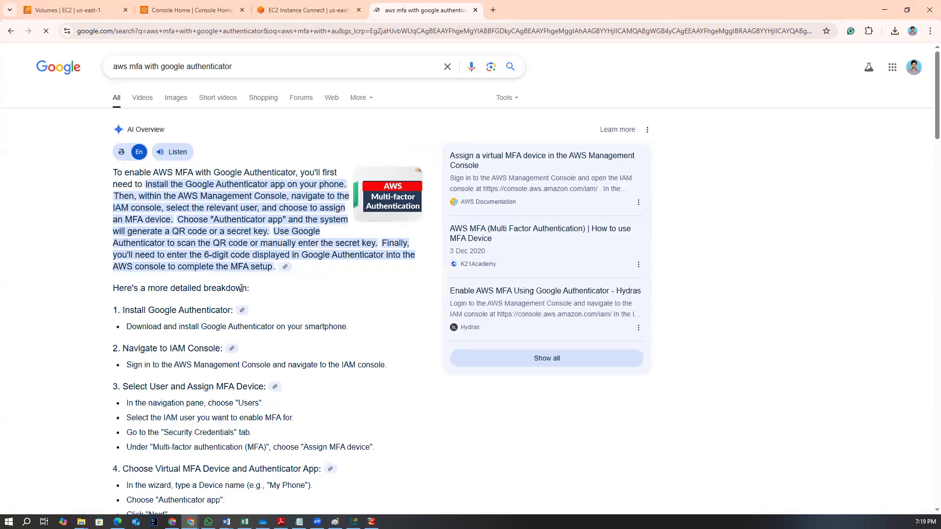
pyautogui.scroll(-5, 245, 299)
pyautogui.scroll(-6, 235, 307)
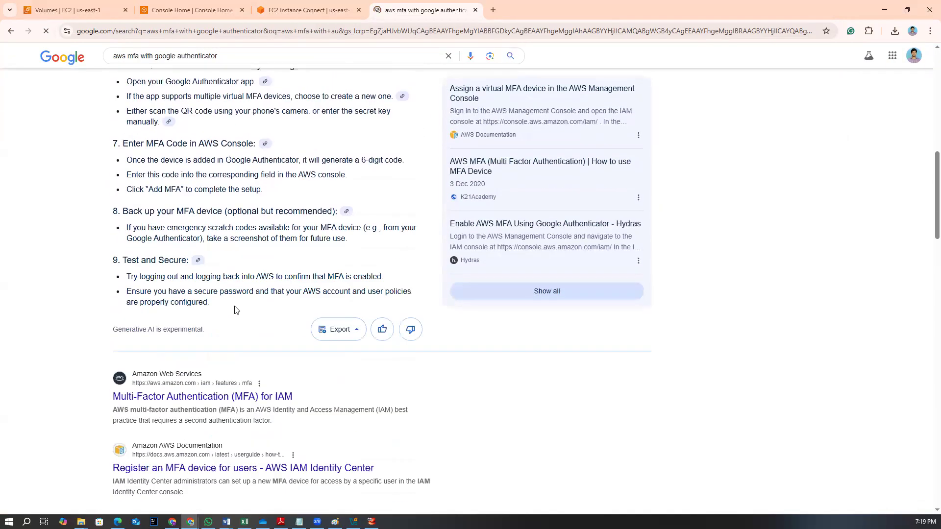
pyautogui.scroll(5, 235, 309)
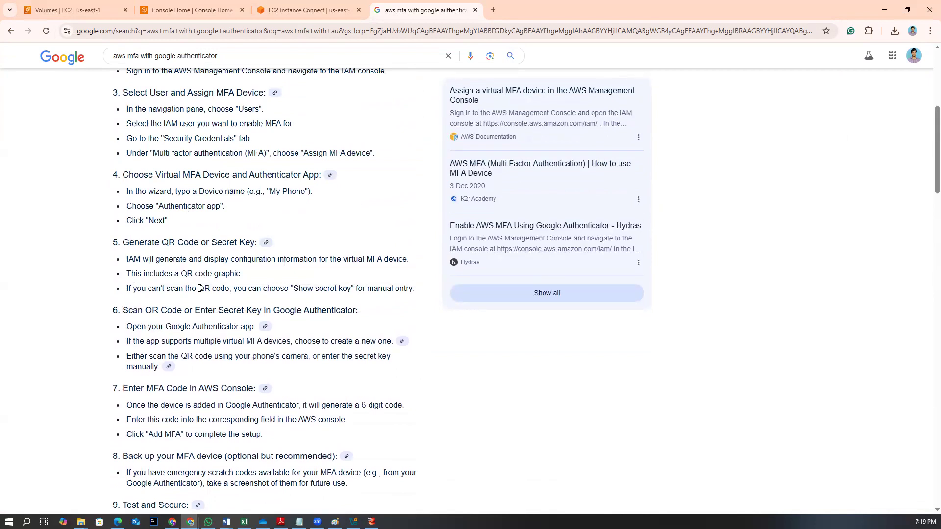
# Open the AWS Multi-Factor Authentication for IAM page from the search results, read through it, and close the search tab
pyautogui.scroll(-7, 200, 288)
pyautogui.click(207, 303)
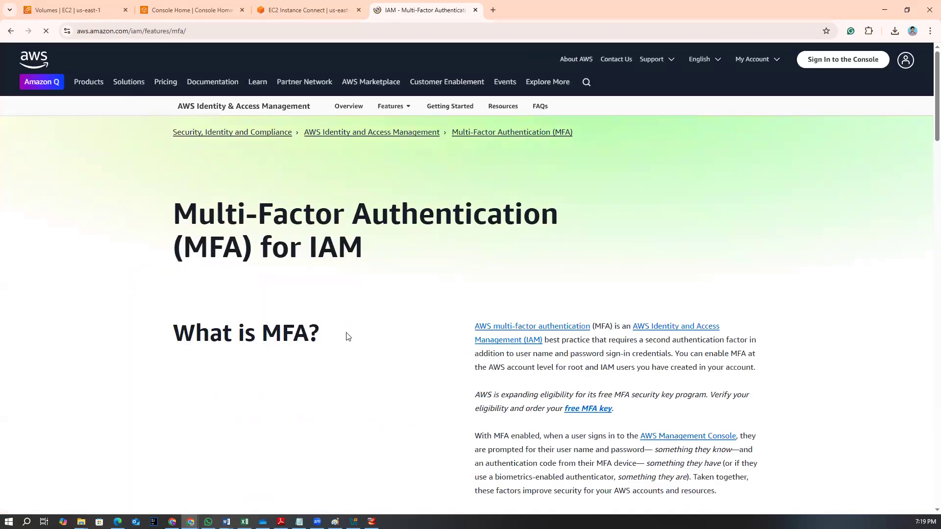
pyautogui.scroll(-20, 346, 336)
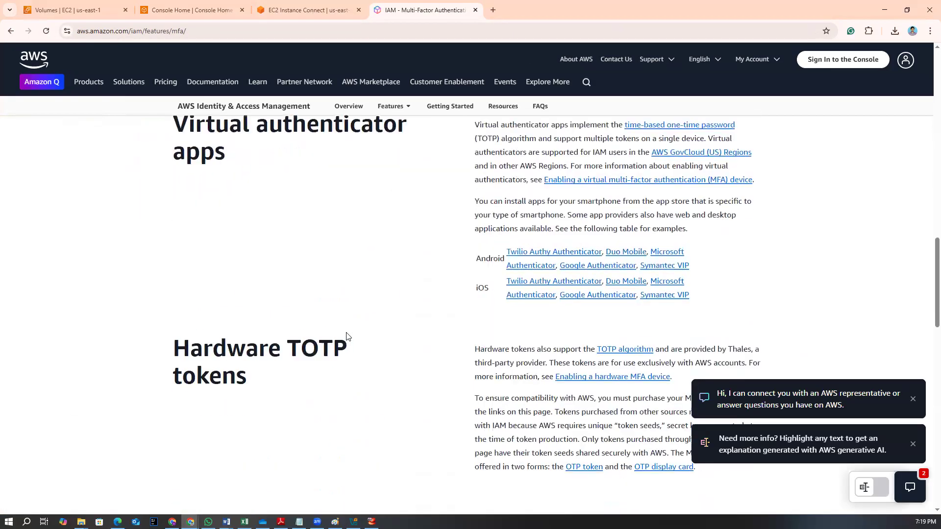
pyautogui.scroll(-20, 347, 336)
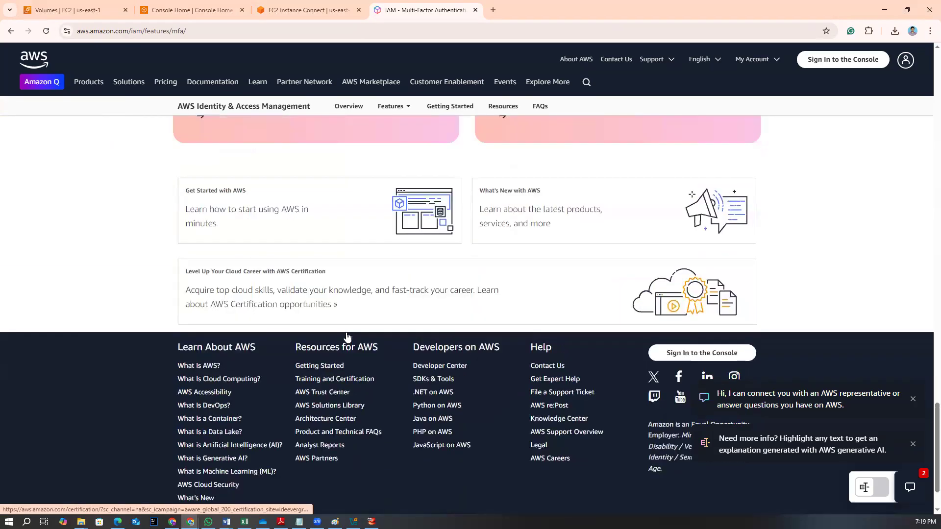
pyautogui.scroll(5, 347, 336)
pyautogui.scroll(-5, 346, 336)
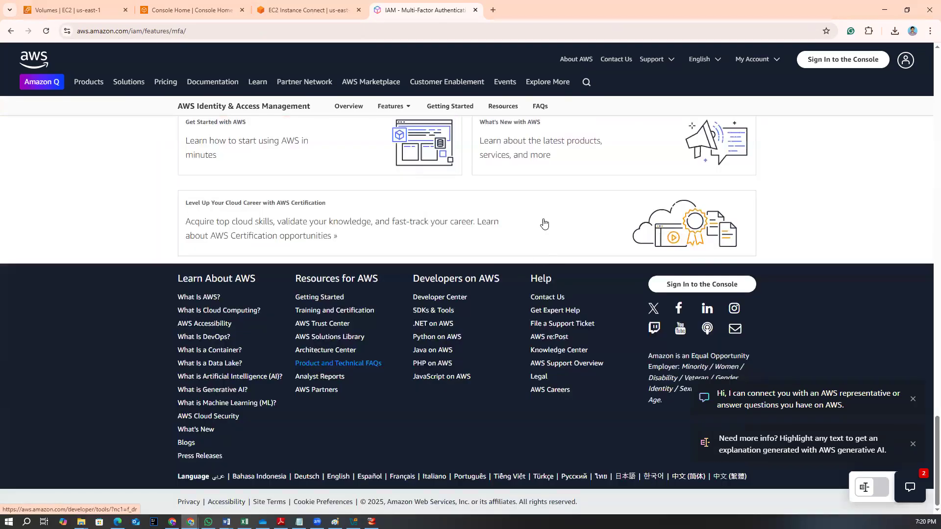
pyautogui.click(475, 10)
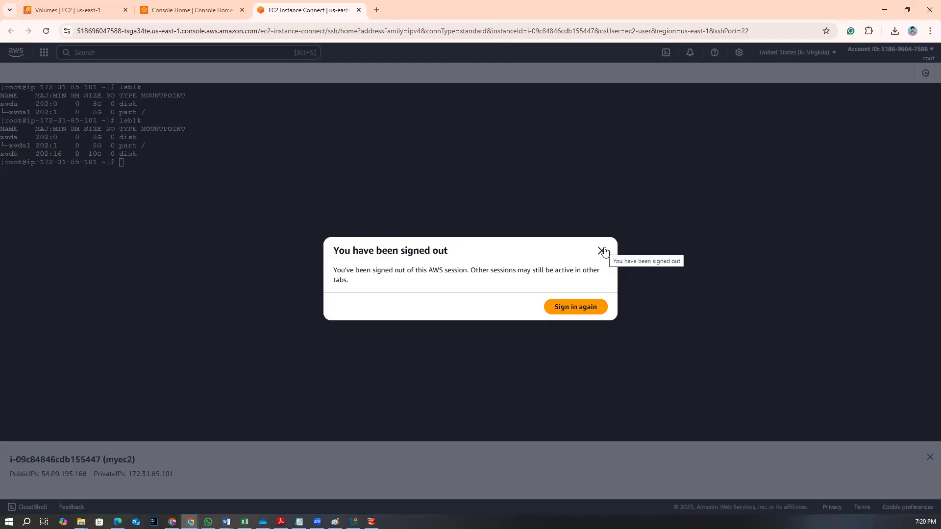
# Close the EC2 Instance Connect tab and open the EC2 Instances list in the N. Virginia (us-east-1) region
pyautogui.click(359, 10)
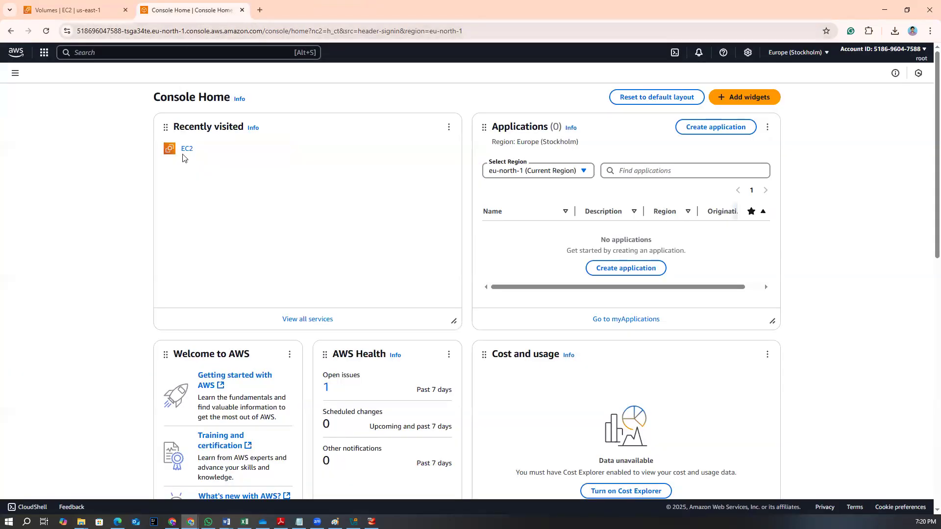
pyautogui.click(170, 150)
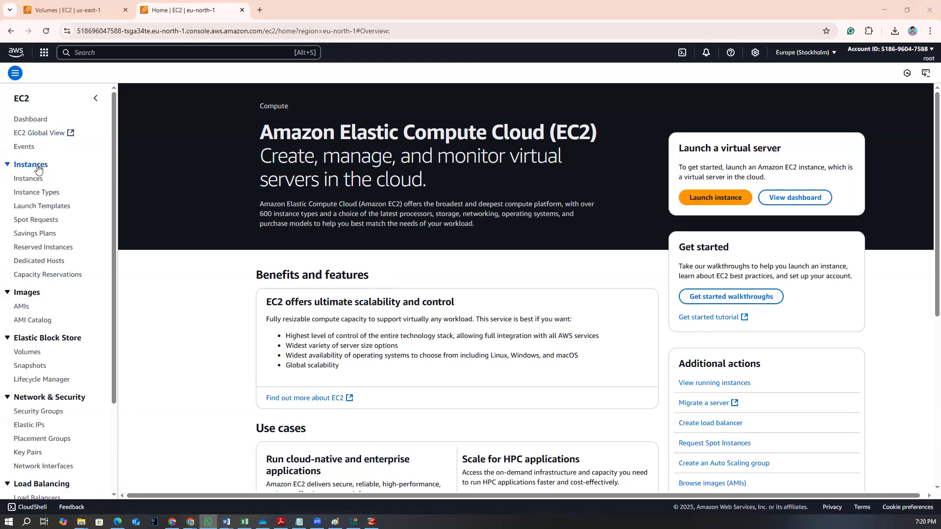
pyautogui.click(29, 180)
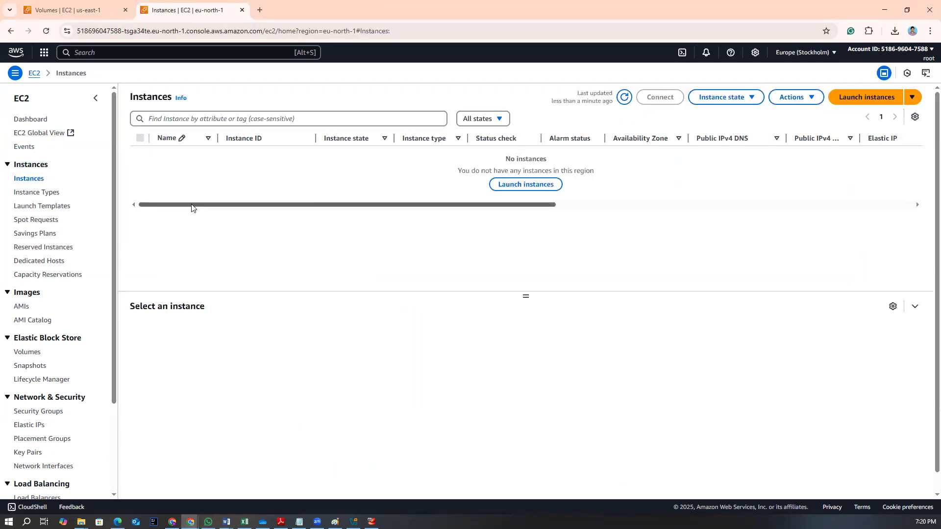
pyautogui.click(805, 52)
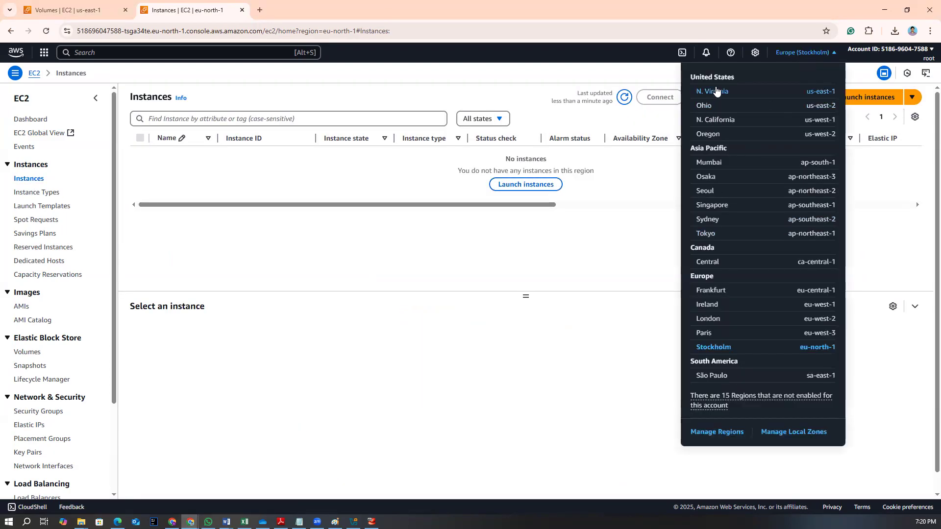
pyautogui.click(713, 91)
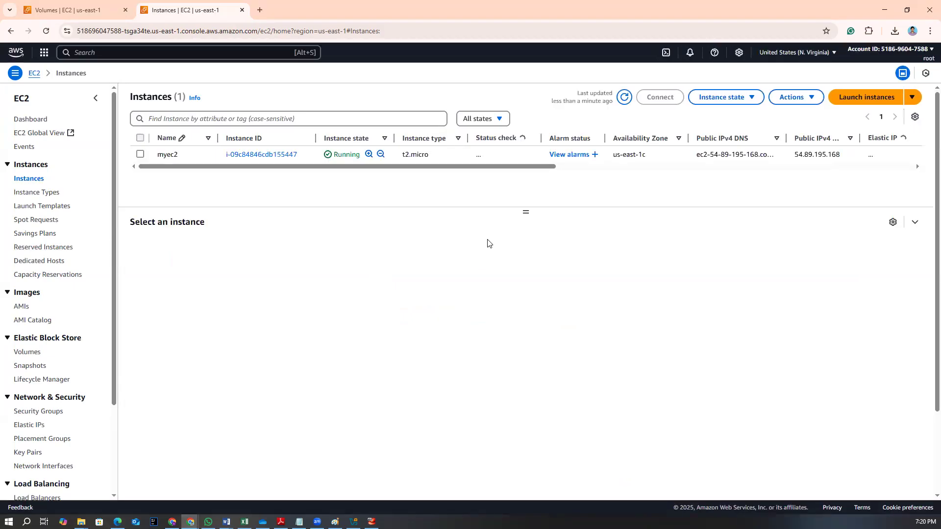
# Terminate (delete) the myec2 instance and dismiss the termination notice
pyautogui.click(170, 163)
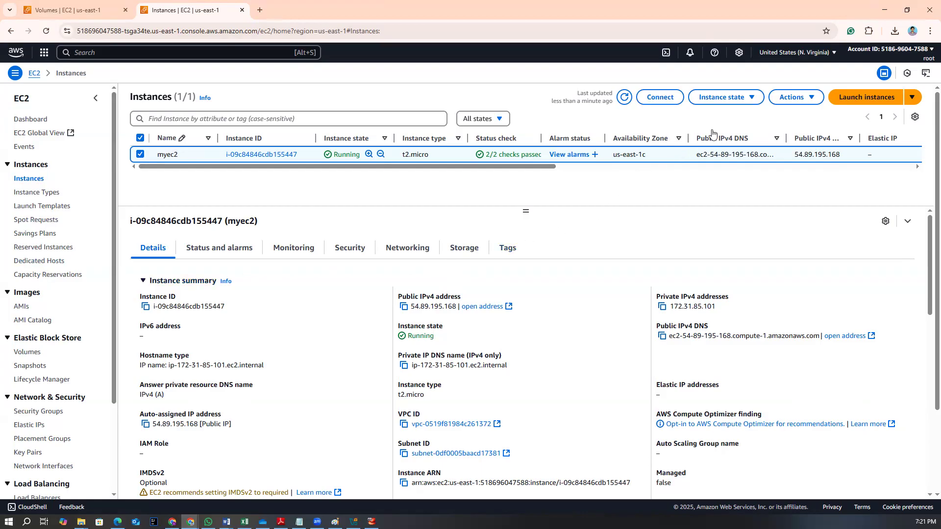
pyautogui.click(753, 98)
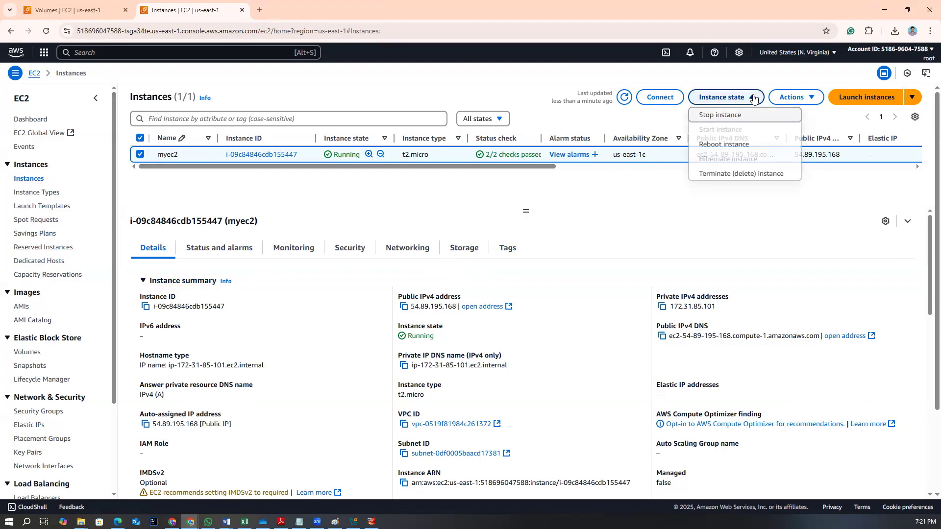
pyautogui.click(740, 174)
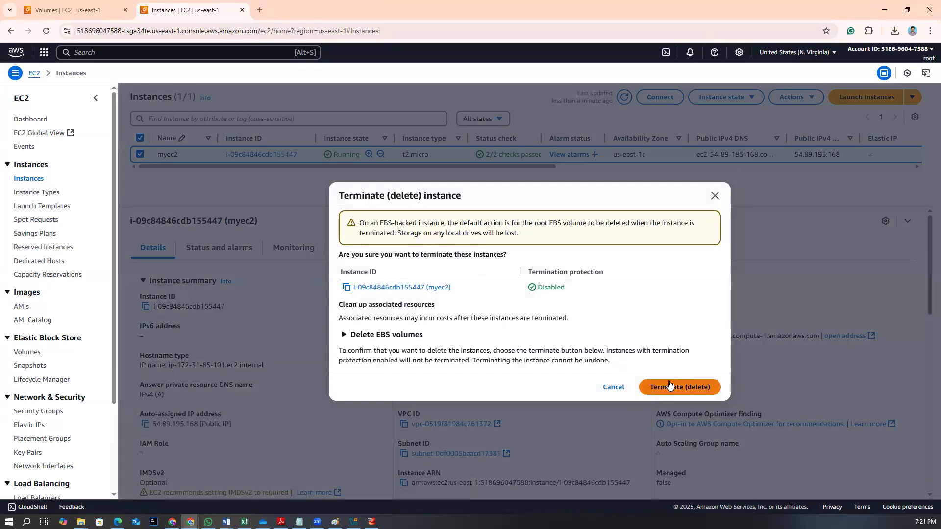
pyautogui.click(671, 383)
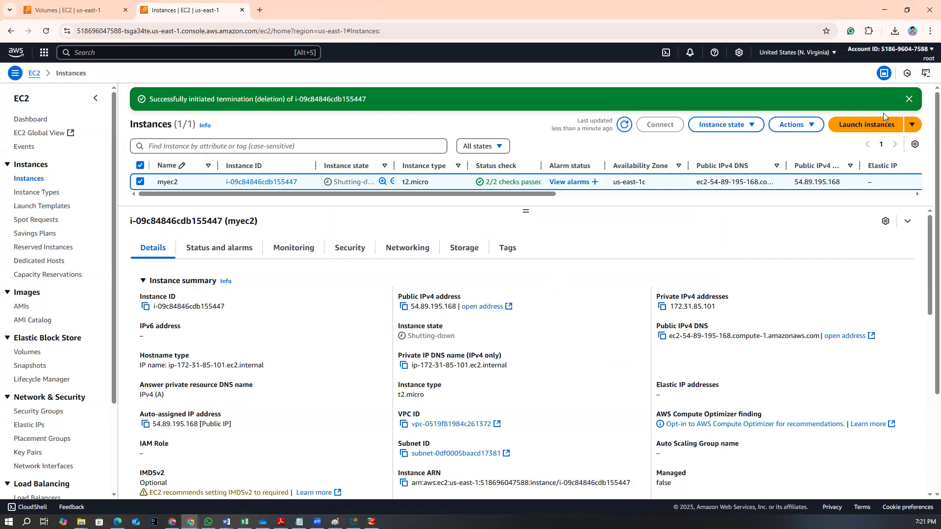
pyautogui.click(909, 98)
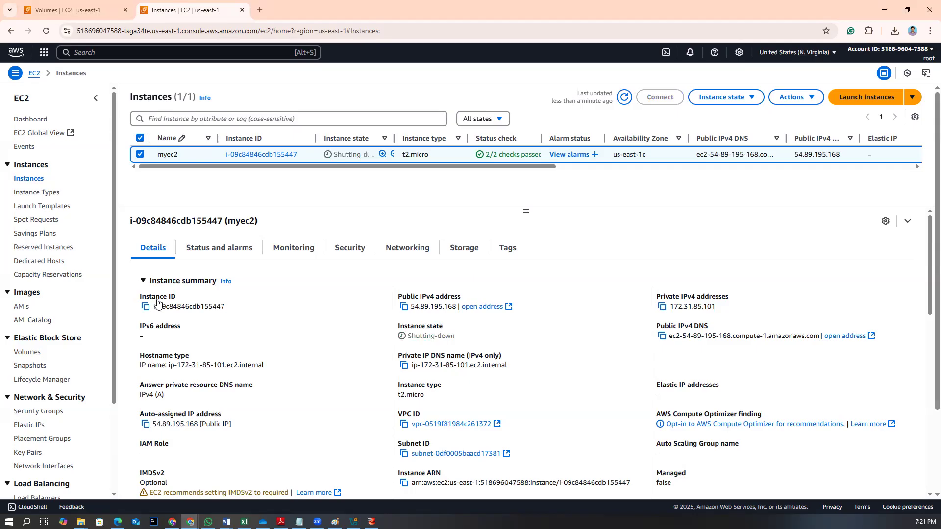
# Switch to Paint and start a new blank canvas without saving the previous drawing
pyautogui.click(299, 522)
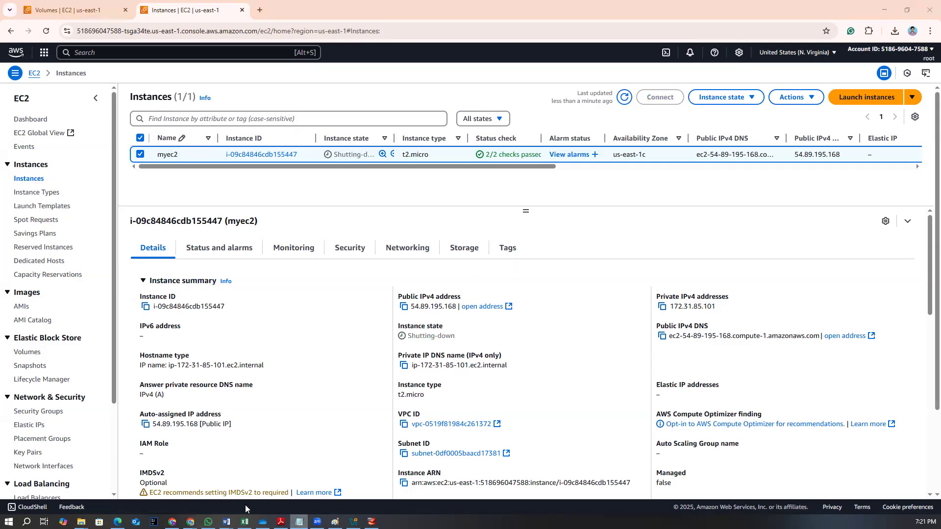
pyautogui.click(335, 522)
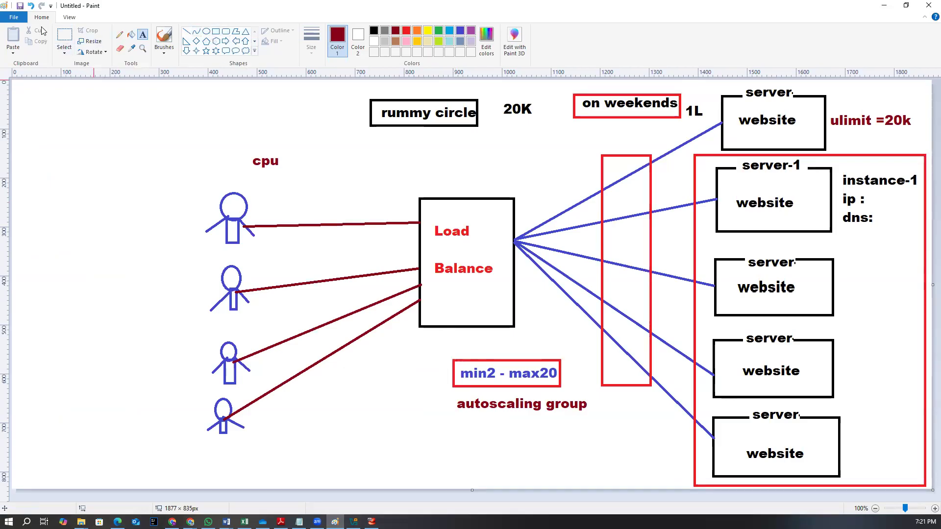
pyautogui.click(19, 17)
pyautogui.click(28, 34)
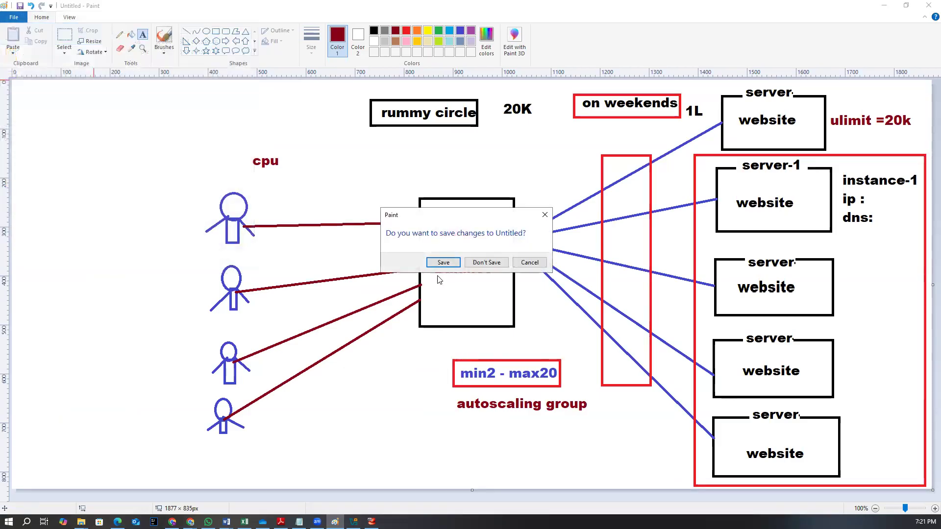
pyautogui.click(483, 264)
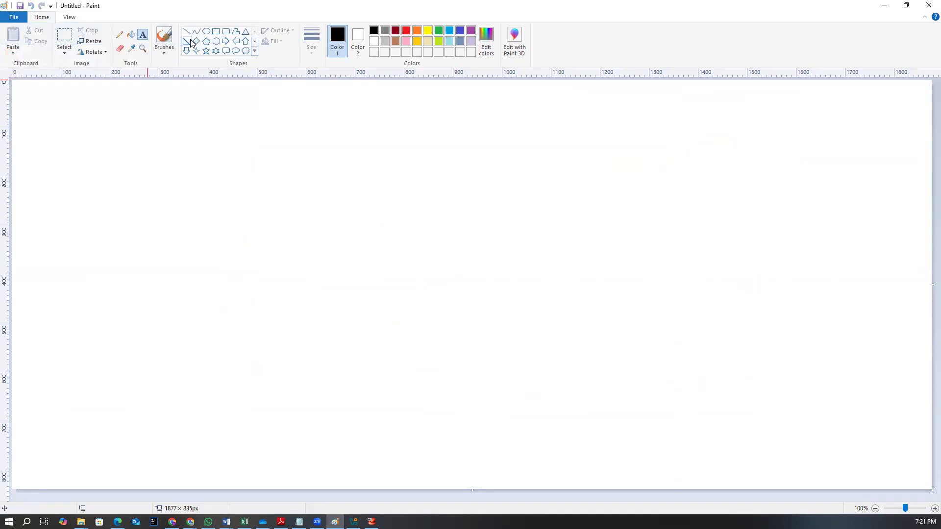
# Draw a dark red rectangle on the canvas and label it Ec2 instance in purple text
pyautogui.click(216, 31)
pyautogui.click(396, 31)
pyautogui.moveTo(343, 101); pyautogui.dragTo(477, 131)
pyautogui.click(143, 34)
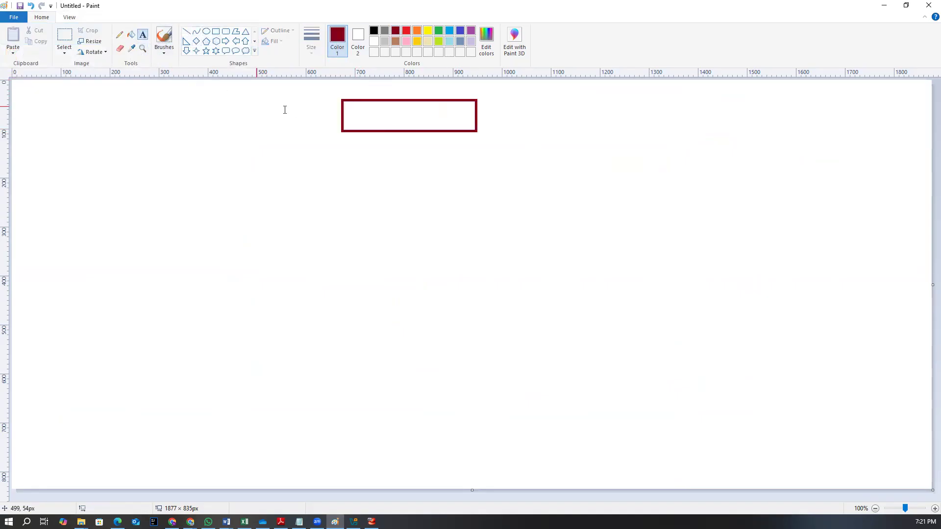
pyautogui.click(352, 107)
pyautogui.click(320, 31)
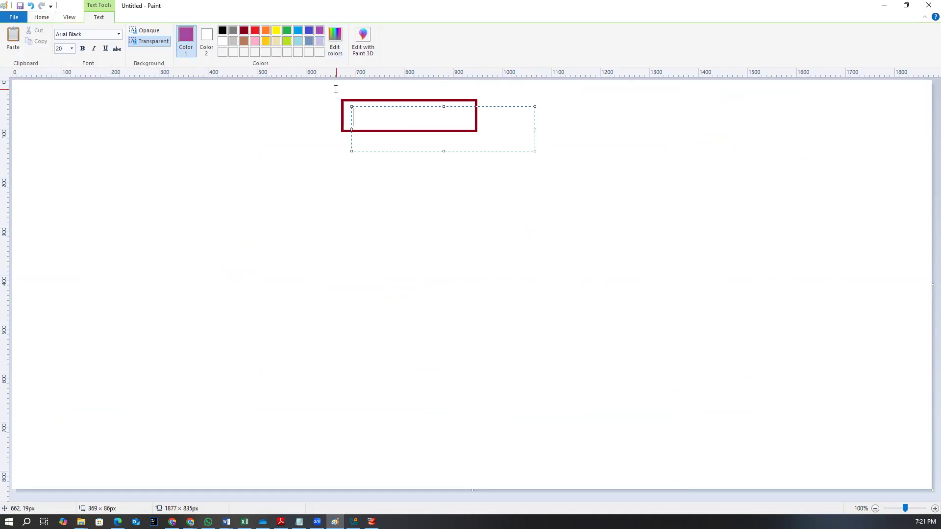
pyautogui.write('Ec2 instance')
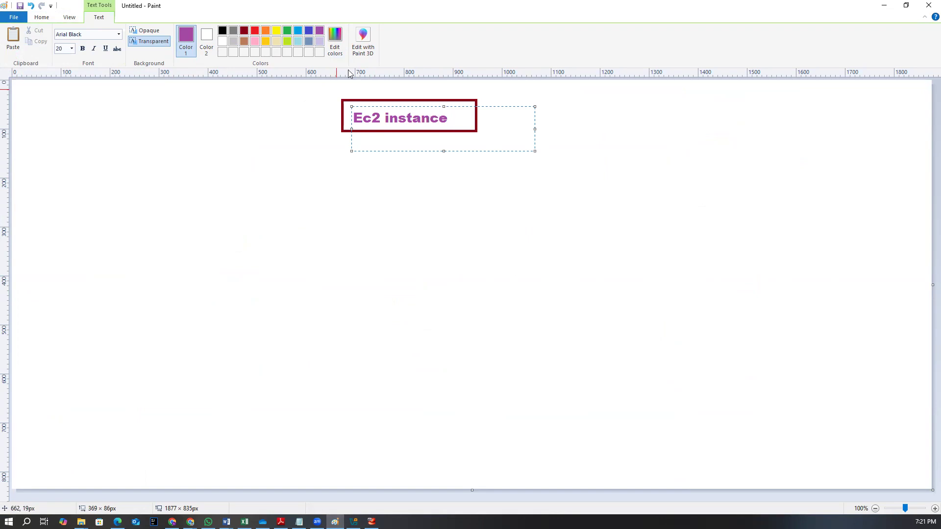
pyautogui.click(309, 165)
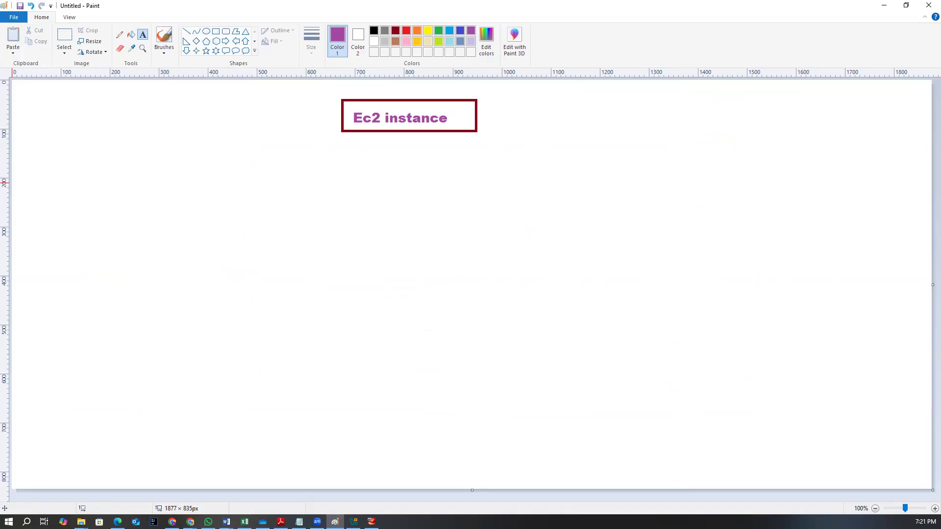
# Switch to a maximized Notepad and write the heading Launching EC2 instance: underlined with plus signs
pyautogui.click(299, 521)
pyautogui.click(299, 522)
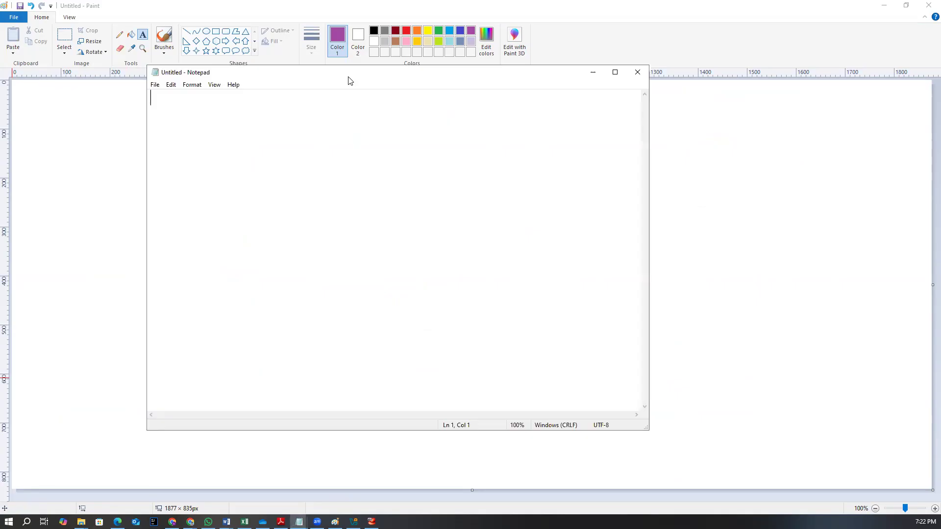
pyautogui.click(615, 72)
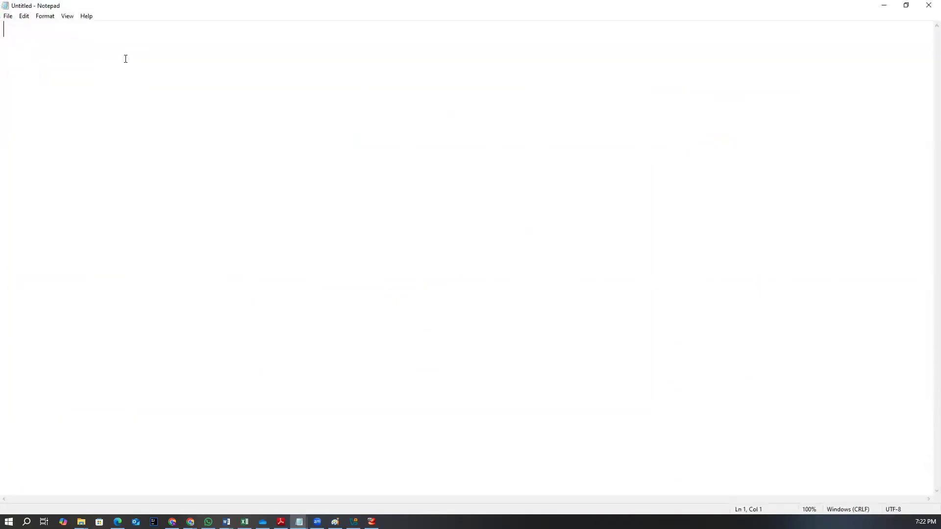
pyautogui.write('Launchin')
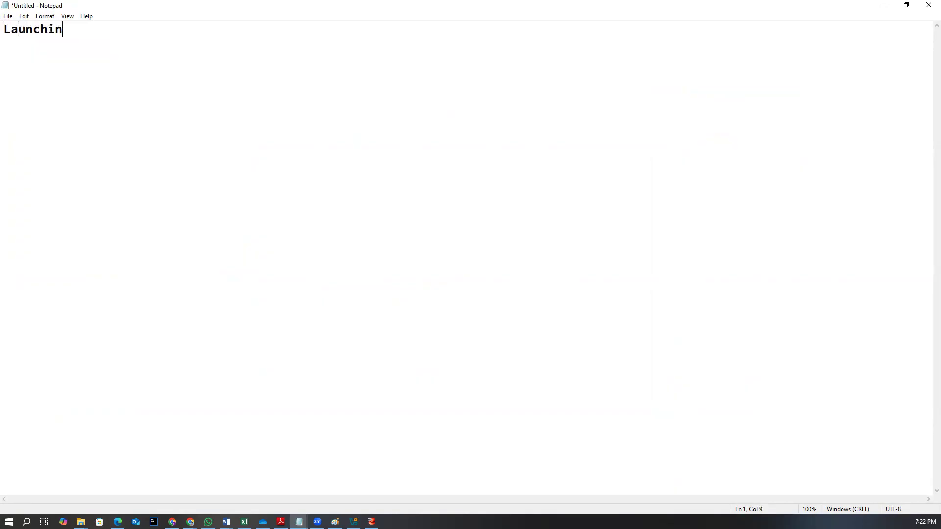
pyautogui.write('g EC2 instane')
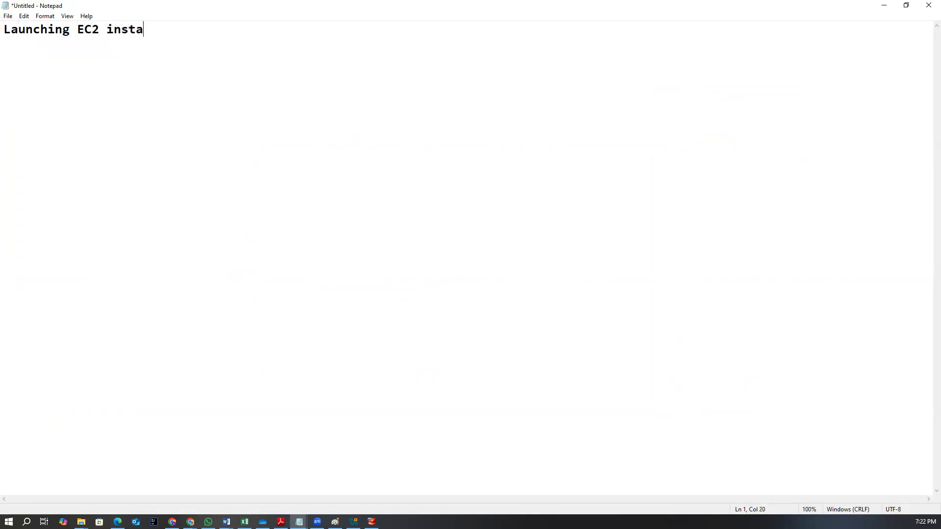
pyautogui.press('BackSpace')
pyautogui.write('ce: ')
pyautogui.write('+++++++++++++++++++++++')
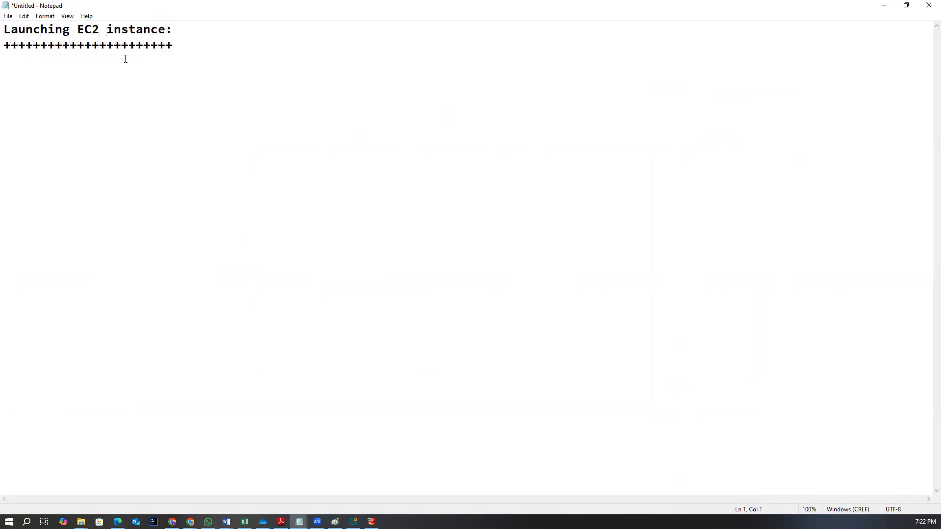
# Add the title AWS with DevOps above it, underlined with a row of equals signs
pyautogui.press('Return')
pyautogui.write('AW')
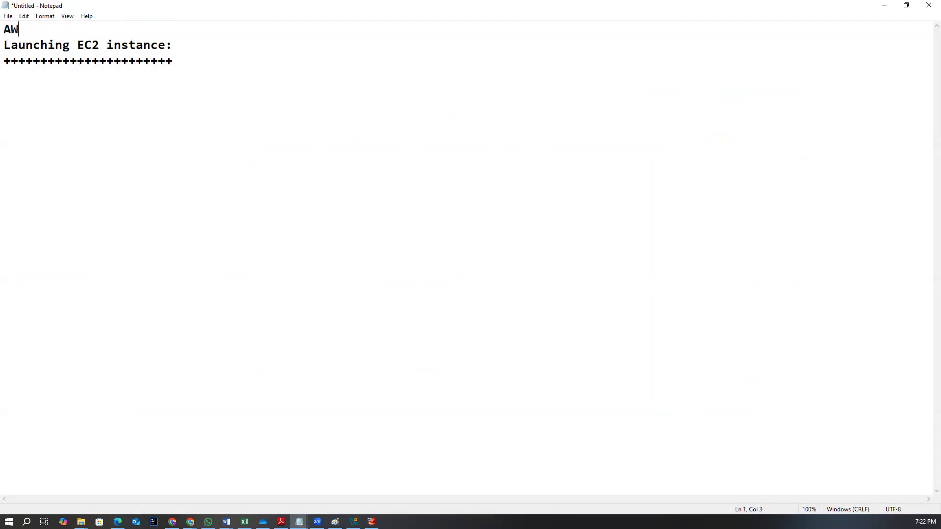
pyautogui.write('S with DevOps')
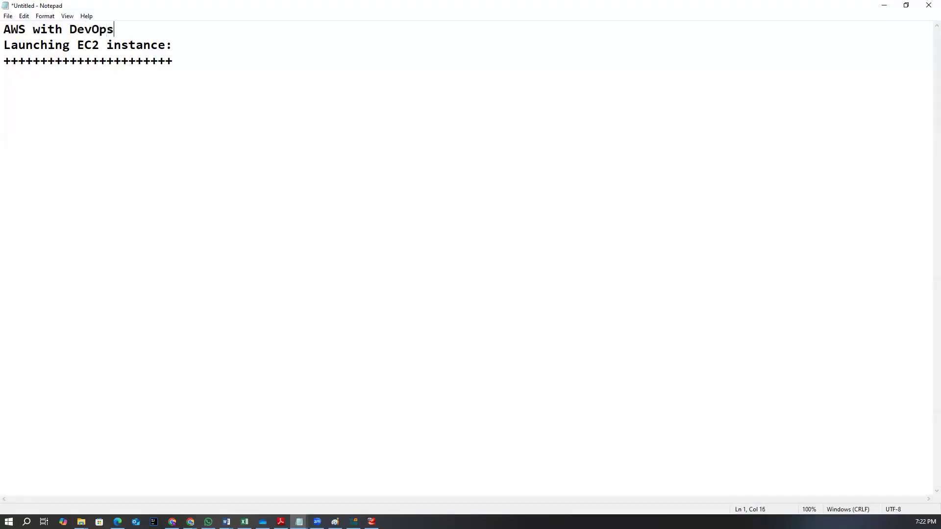
pyautogui.press('Return')
pyautogui.write('===============')
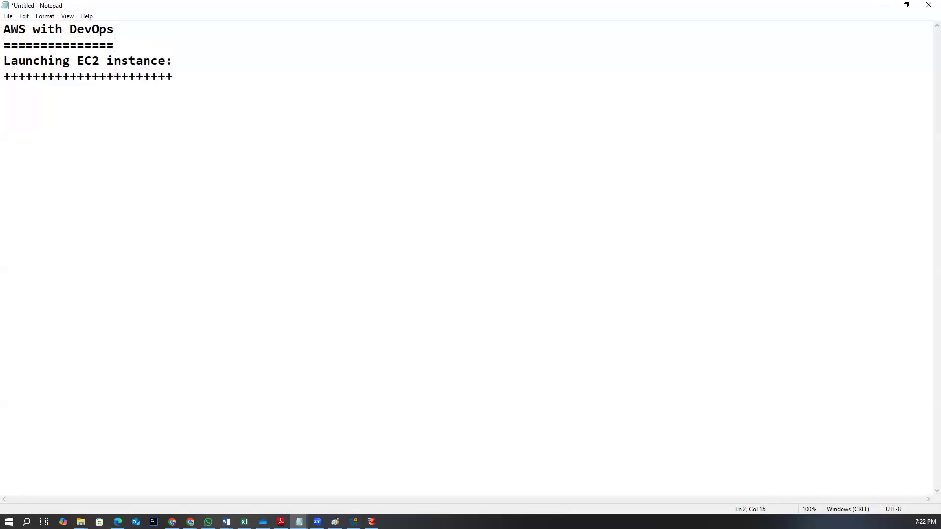
# Add a line date : 14-04-25 followed by a dashed separator and blank lines
pyautogui.press('Return')
pyautogui.write('date')
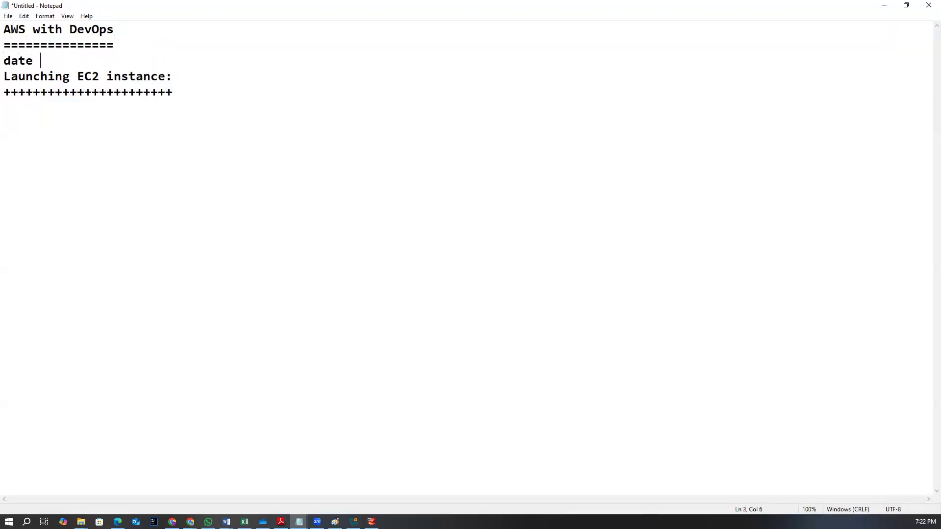
pyautogui.write(' : 14-04-25')
pyautogui.press('Return')
pyautogui.write('-----------------')
pyautogui.press('Return')
pyautogui.press('Return')
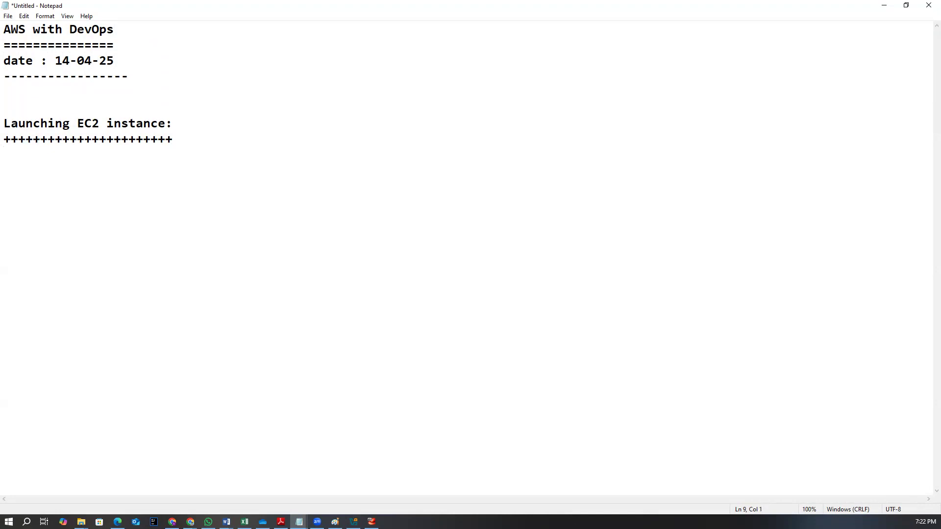
# Write the first numbered step: 1) Choose AMI (Free tier Eligible)
pyautogui.write('1) Choose AM')
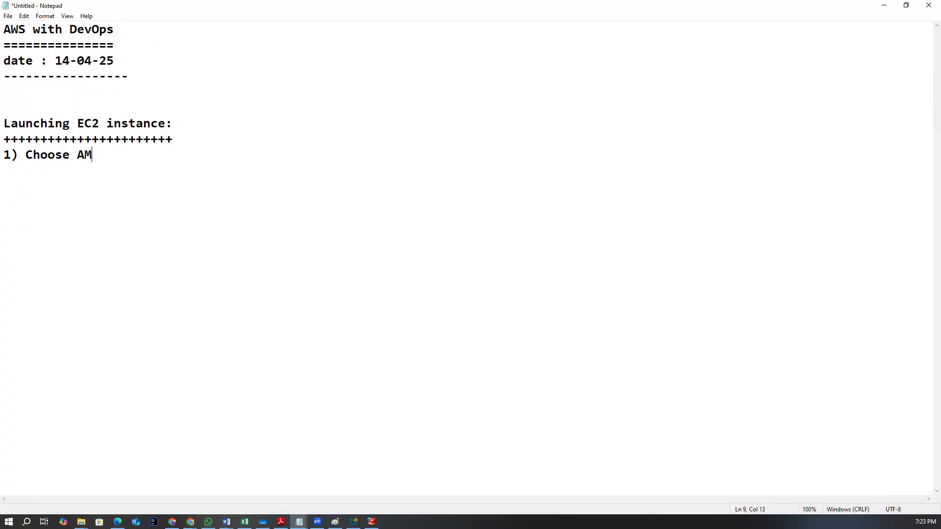
pyautogui.write('I (Free tier Elli')
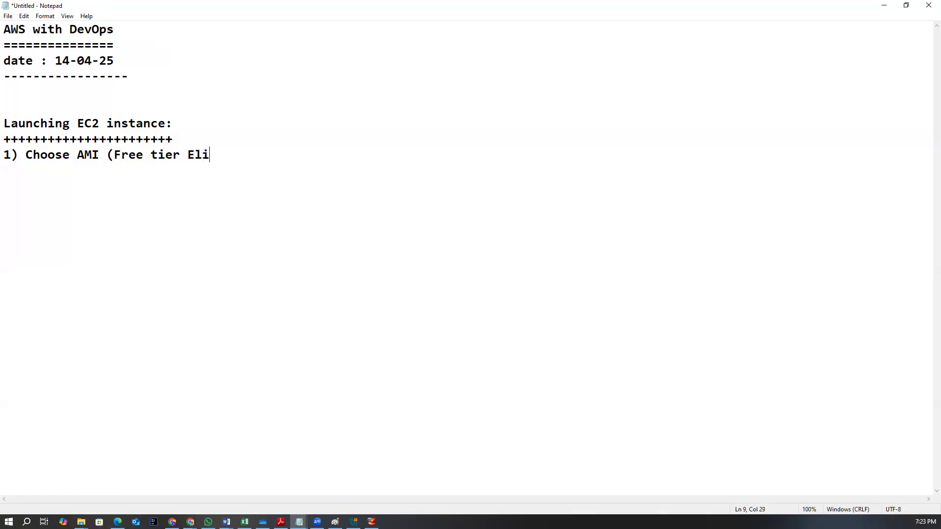
pyautogui.write('gible)')
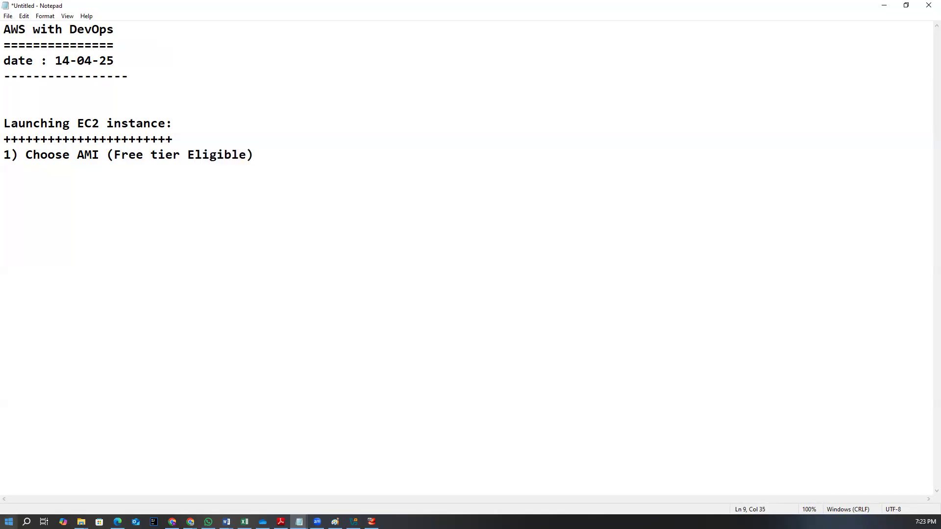
# Switch to the browser, search Google for aws free tier and open the AWS Free Tier page
pyautogui.moveTo(190, 522)
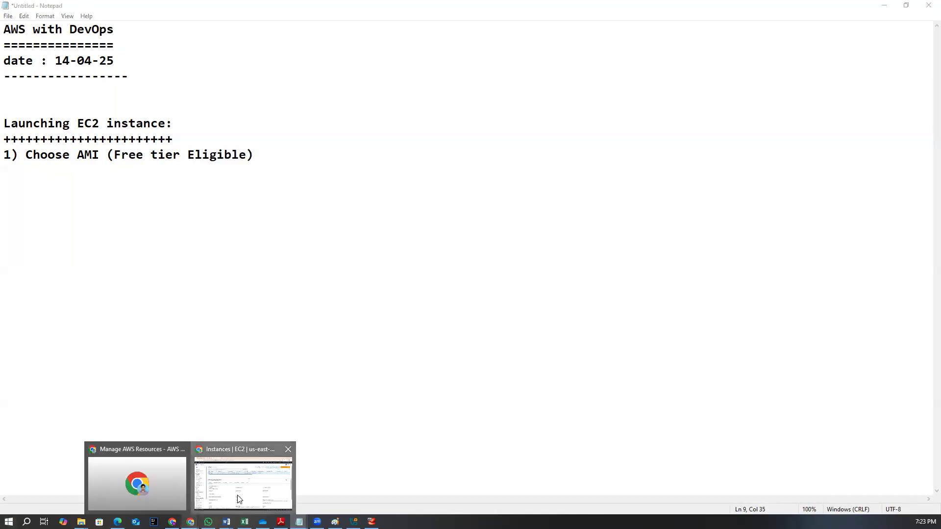
pyautogui.click(243, 479)
pyautogui.click(258, 12)
pyautogui.write('a')
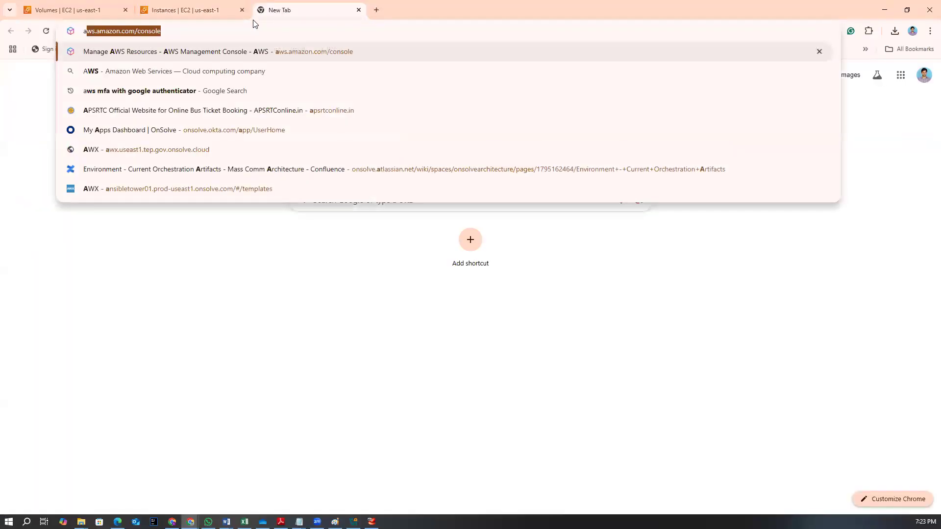
pyautogui.write('ws free')
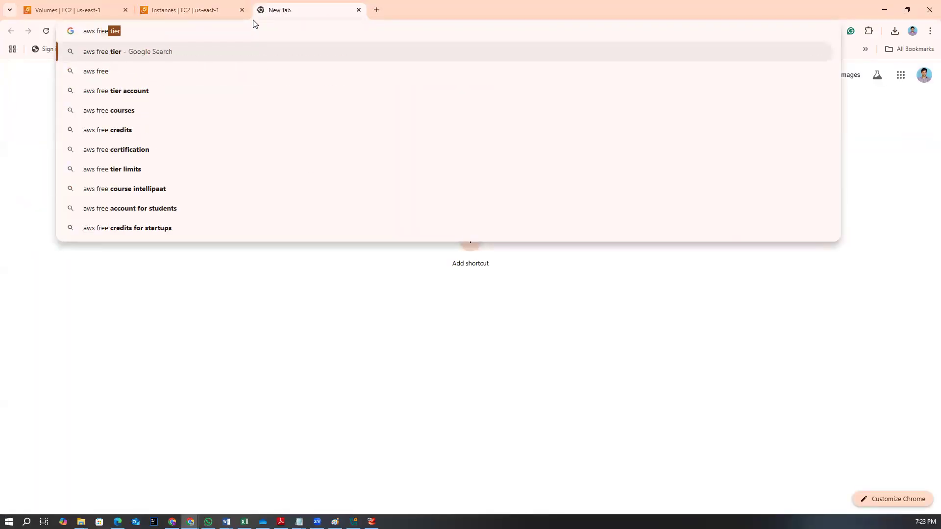
pyautogui.press('Return')
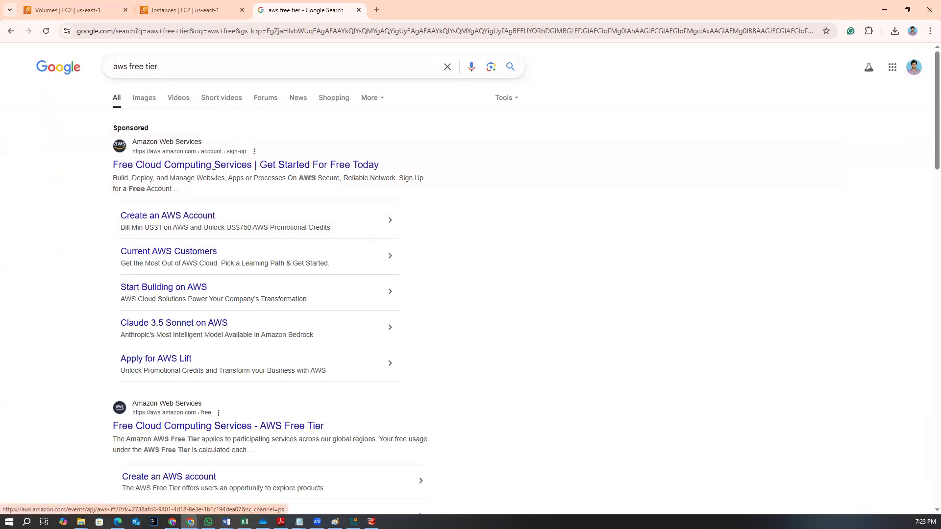
pyautogui.click(212, 171)
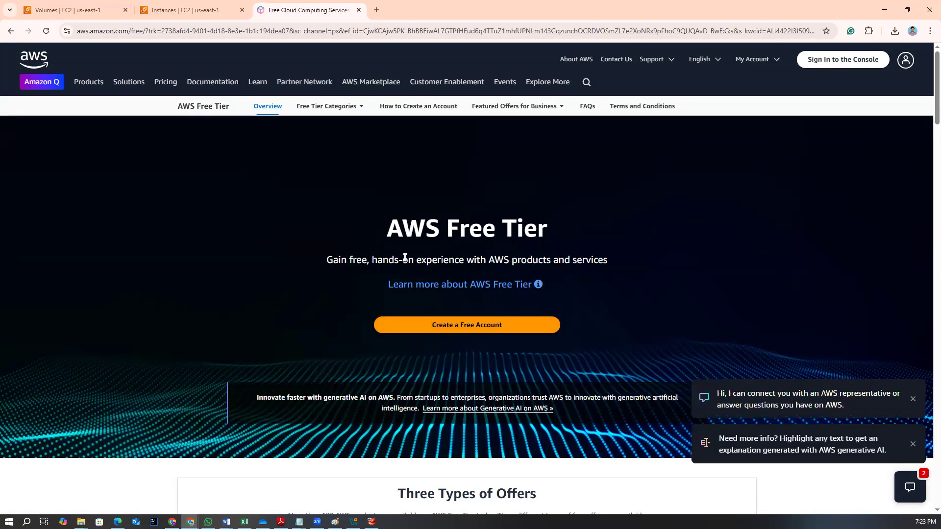
# Browse the 12 months free offers on the AWS Free Tier page, then return to Notepad
pyautogui.scroll(-4, 405, 258)
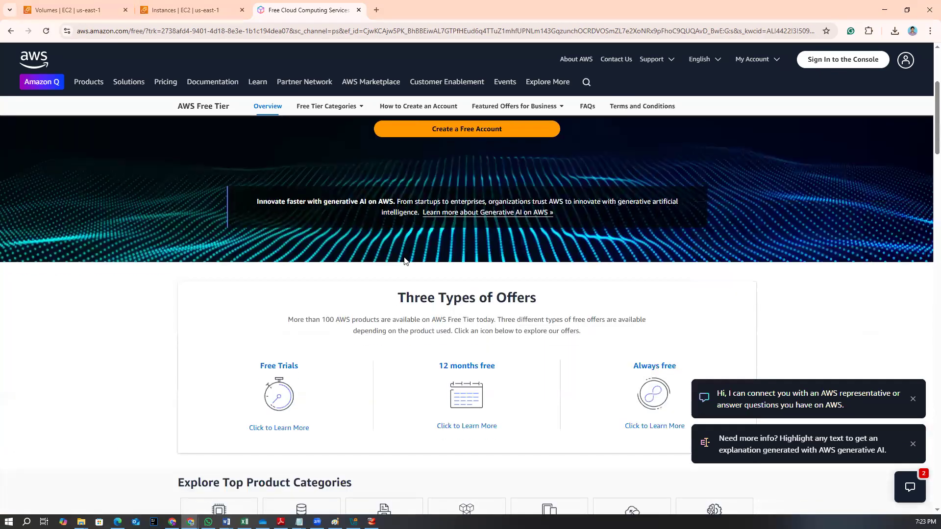
pyautogui.scroll(-4, 405, 261)
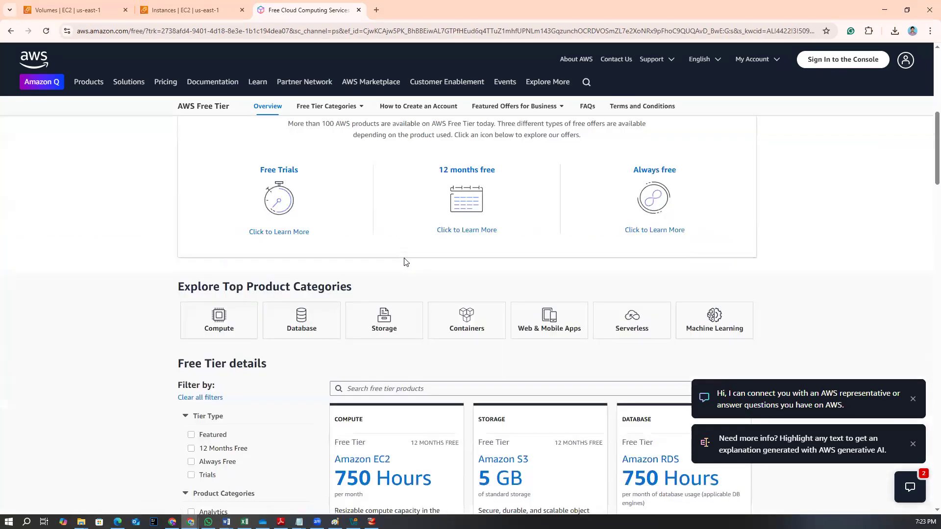
pyautogui.click(467, 171)
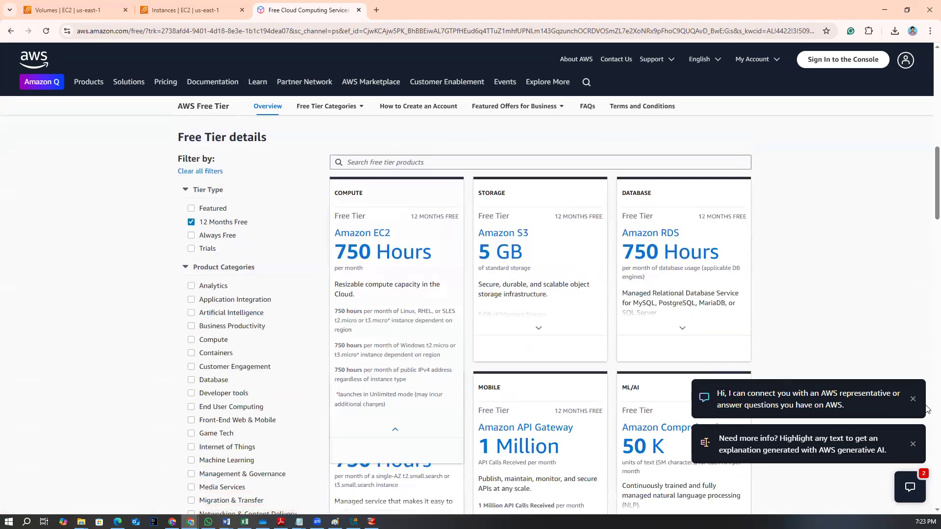
pyautogui.click(912, 398)
pyautogui.click(913, 444)
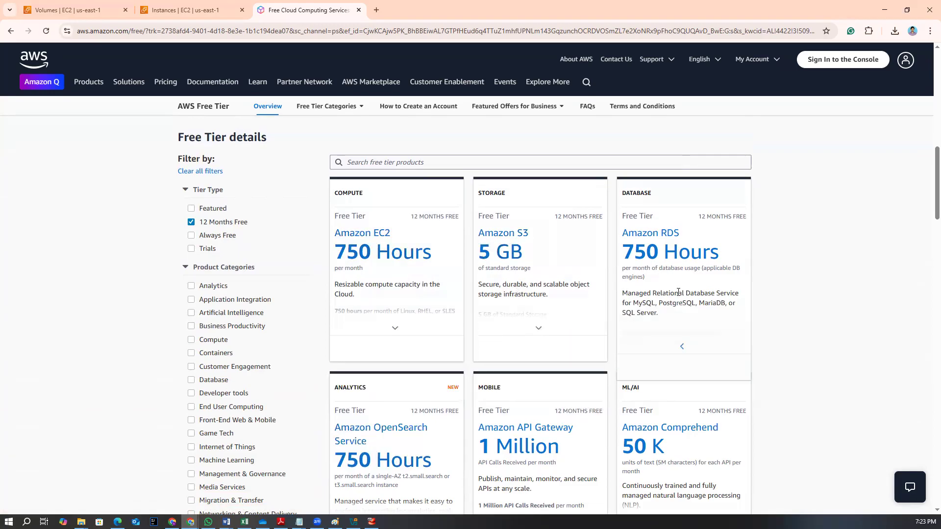
pyautogui.scroll(-5, 896, 352)
pyautogui.moveTo(421, 283)
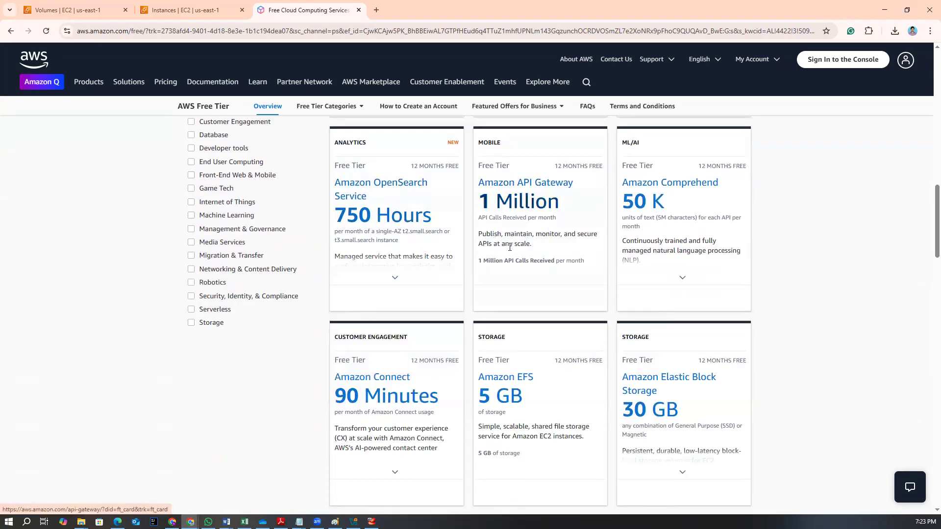
pyautogui.moveTo(708, 359)
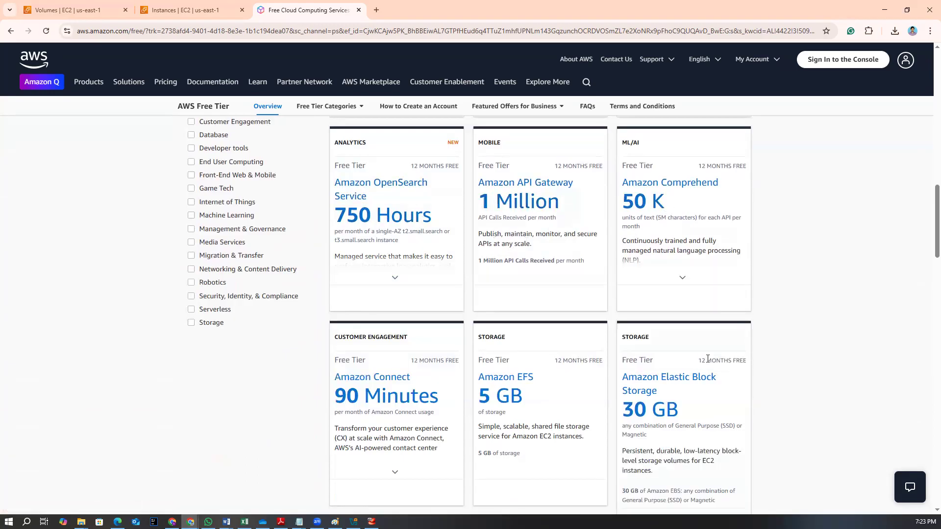
pyautogui.scroll(-4, 708, 359)
pyautogui.moveTo(373, 229)
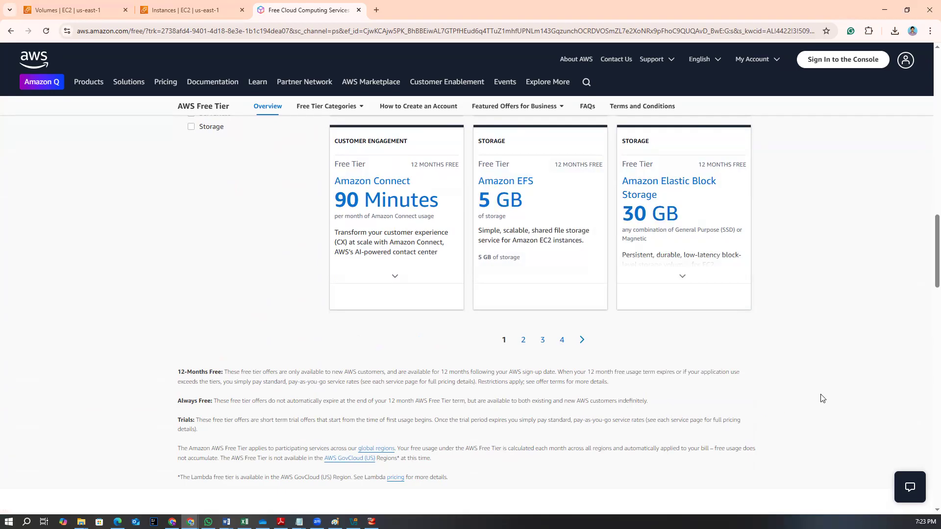
pyautogui.scroll(12, 610, 400)
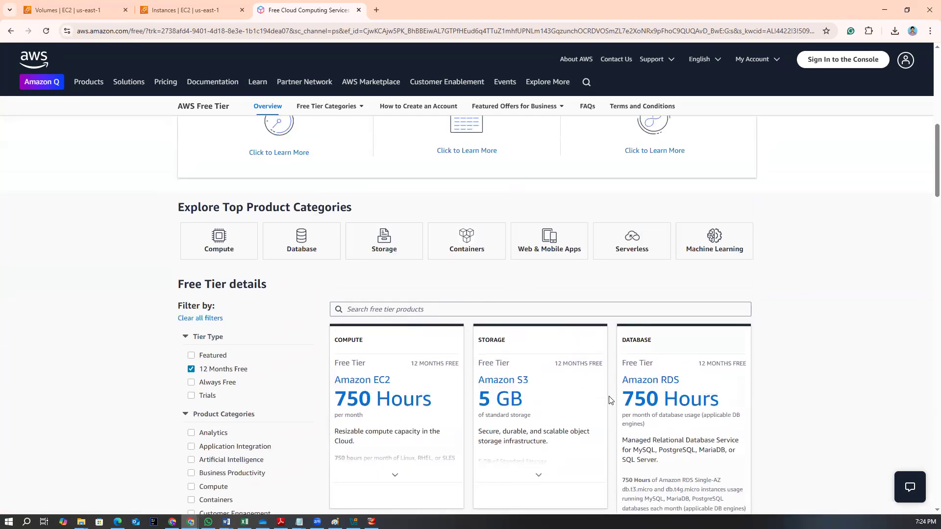
pyautogui.scroll(2, 555, 410)
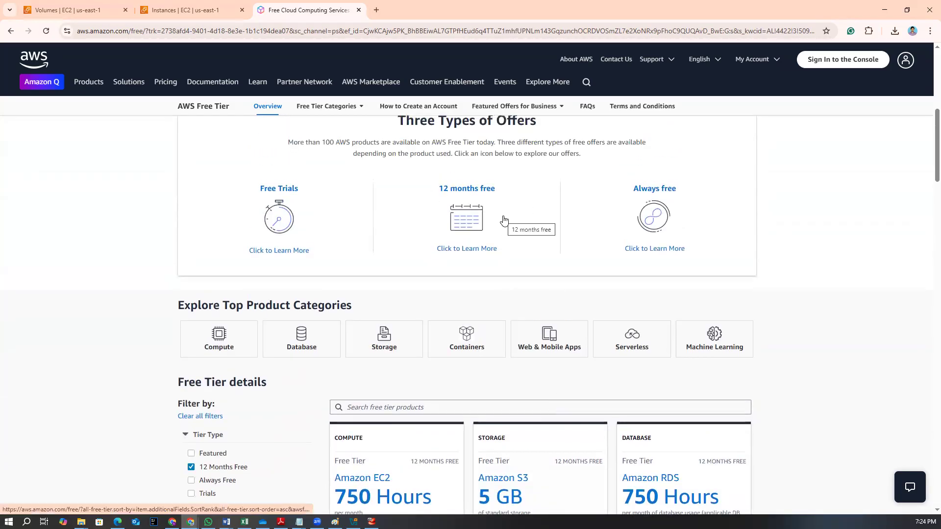
pyautogui.click(885, 10)
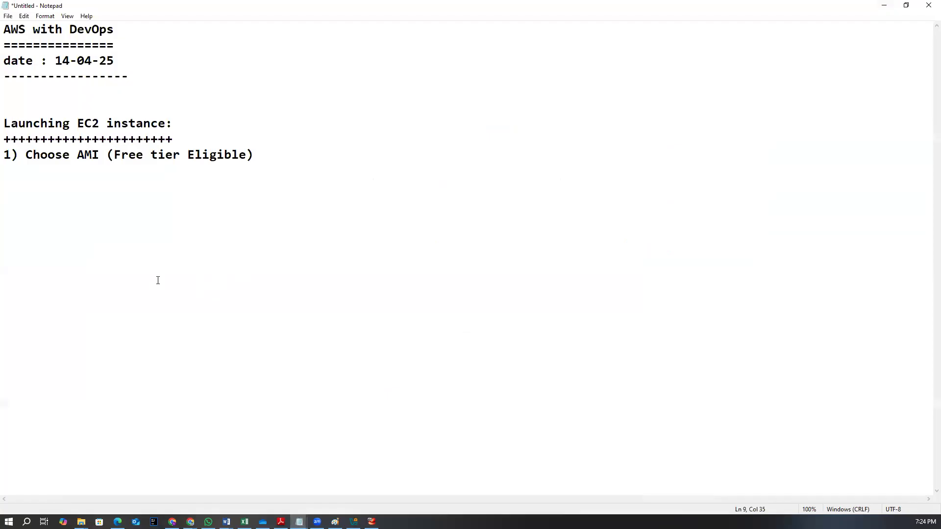
# Add a second step line: 2) Choose instance type(t2.micro)
pyautogui.press('Return')
pyautogui.press('Return')
pyautogui.write('2) Choose instance')
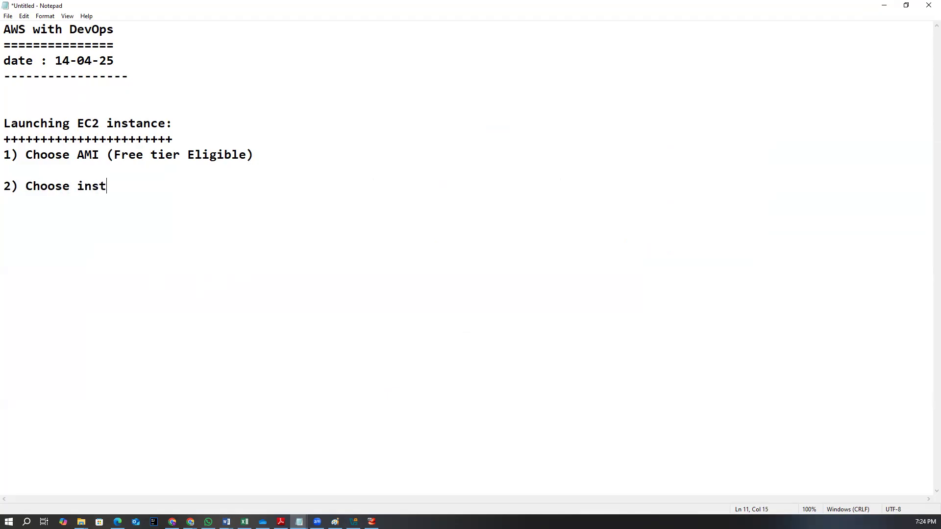
pyautogui.write('pe(t2.mi')
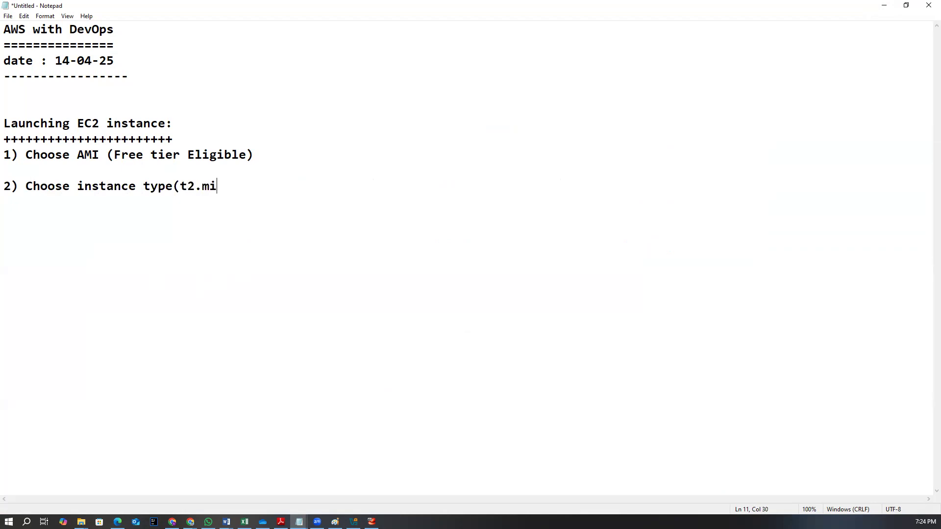
pyautogui.write('cro)')
# Add a third step line: 3) configure instance (default 1)
pyautogui.press('Return')
pyautogui.press('Return')
pyautogui.write('4')
pyautogui.press('BackSpace')
pyautogui.write('3)')
pyautogui.write('configure instance')
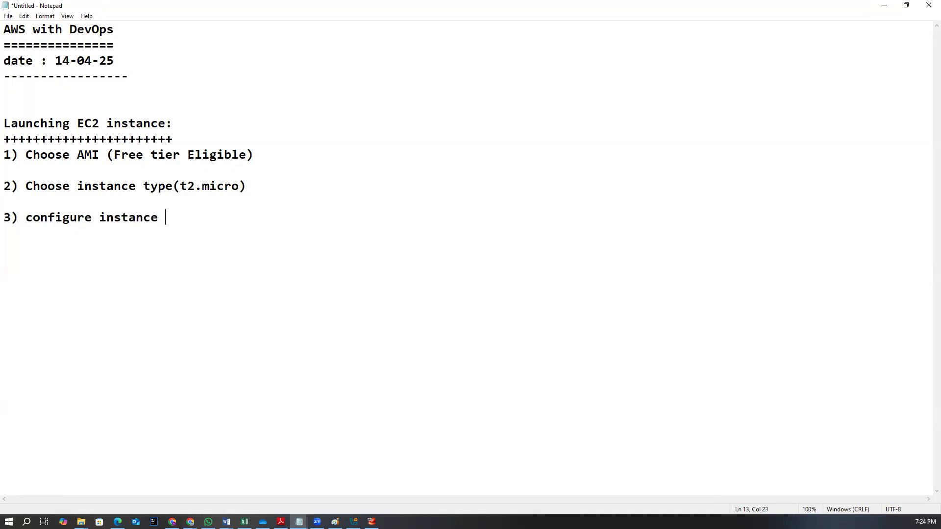
pyautogui.write(' (default 1)')
# Start a fourth step line: 4) Add storage (default 8Gb)
pyautogui.press('Return')
pyautogui.press('Return')
pyautogui.write('4')
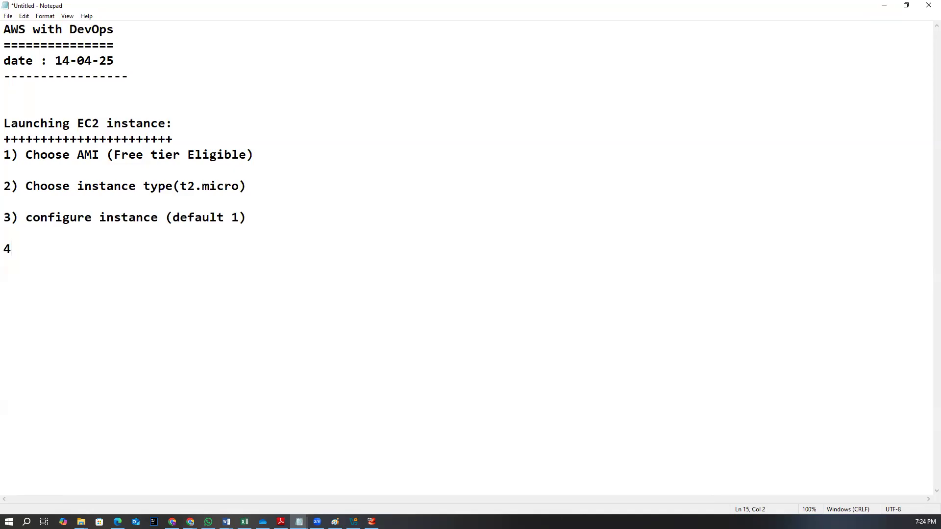
pyautogui.write(') Add storage')
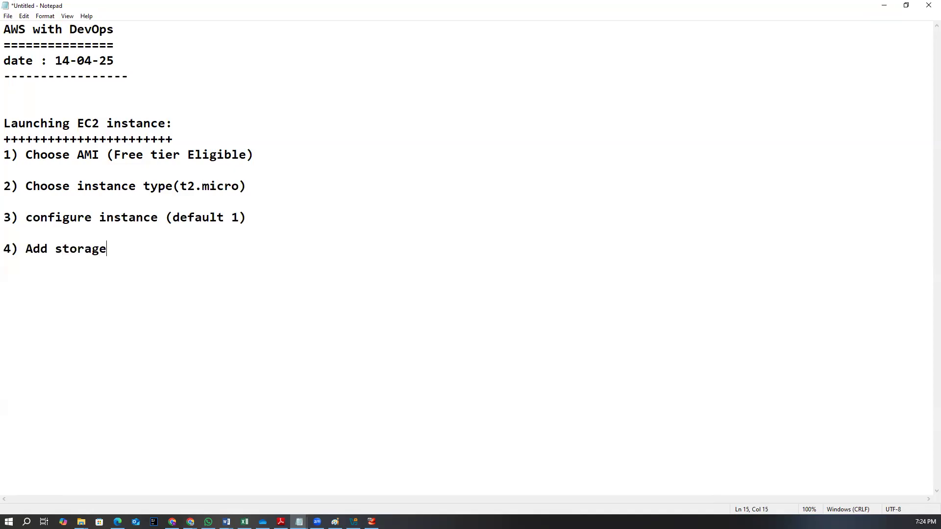
pyautogui.write(' (default 8Gb) ')
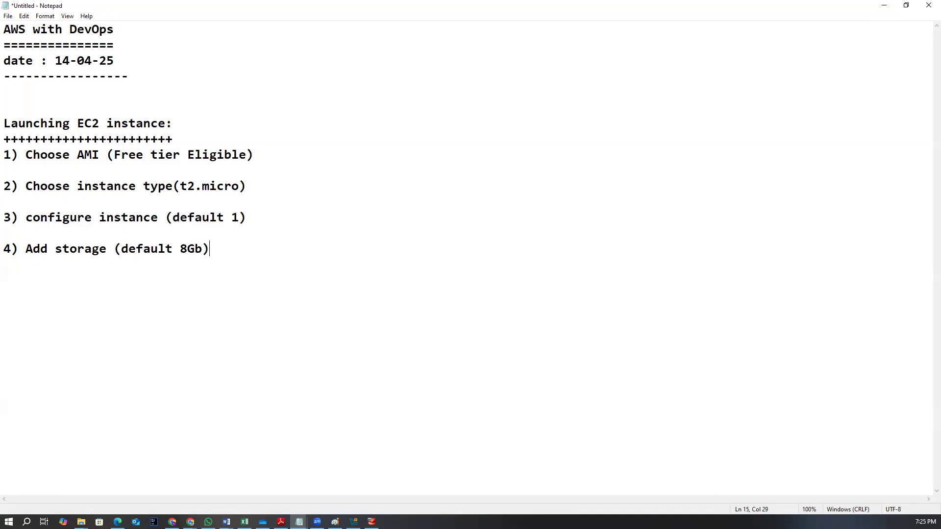
pyautogui.write('- ')
pyautogui.write('> we c')
pyautogui.write('an tak')
pyautogui.write('e')
# Extend the storage line with - > we can take extra storge using EBS upto 30GB (Free tier Eligible)
pyautogui.press('BackSpace')
pyautogui.write('take ext')
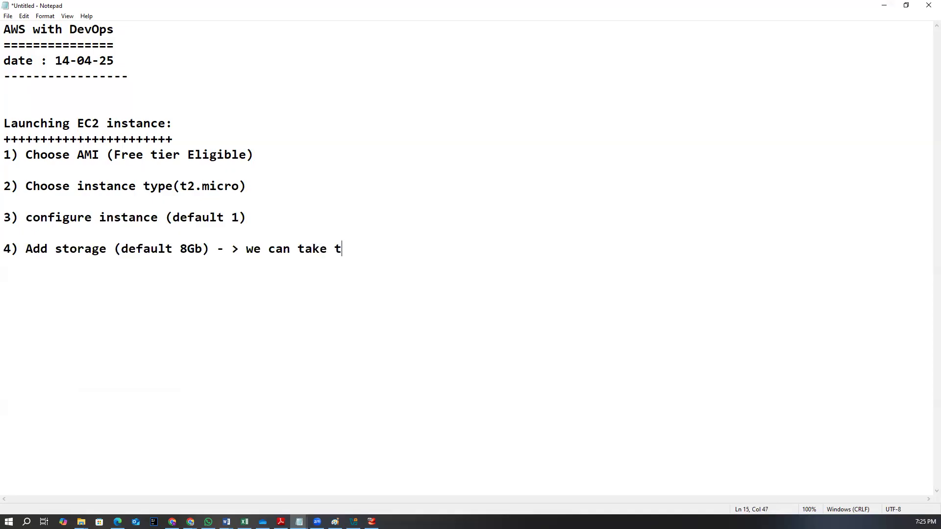
pyautogui.write('ra sor')
pyautogui.press('BackSpace')
pyautogui.press('BackSpace')
pyautogui.write('torg')
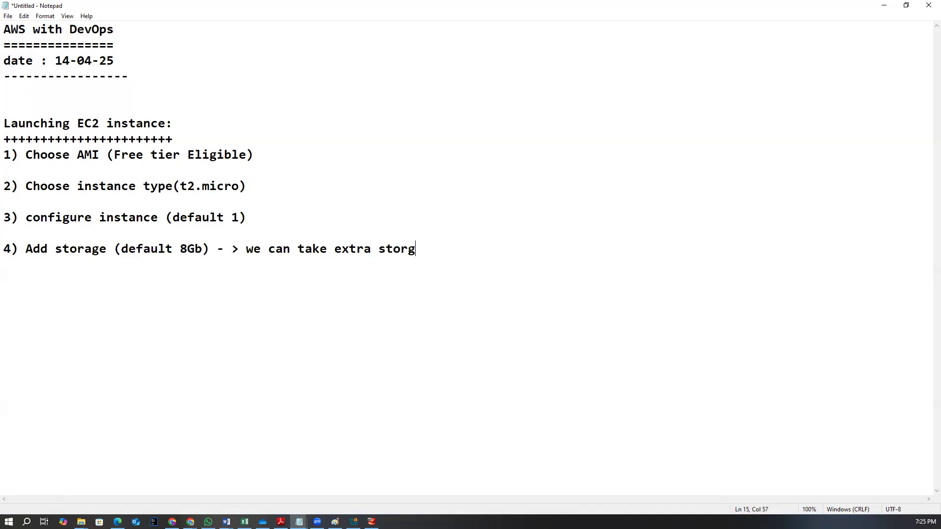
pyautogui.write('e using EBS upto ')
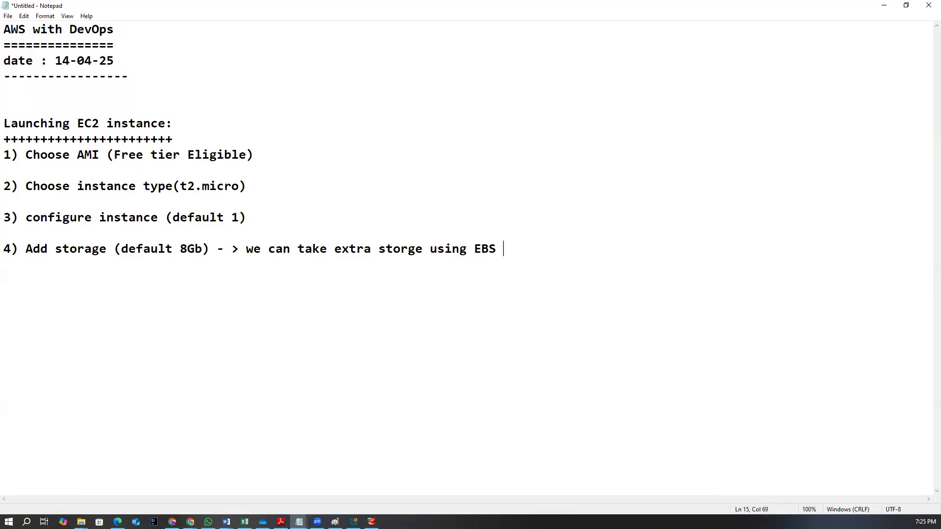
pyautogui.write('30GB (F')
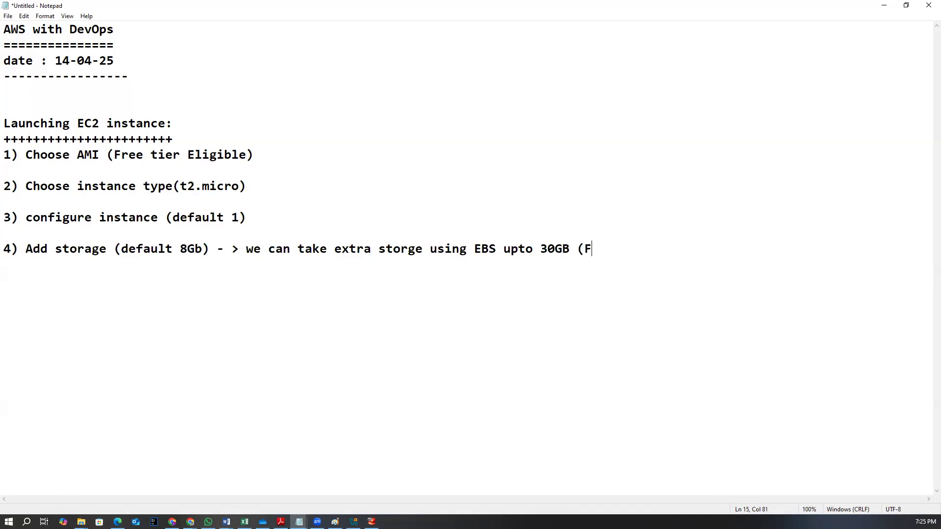
pyautogui.write('ree tier Eligi')
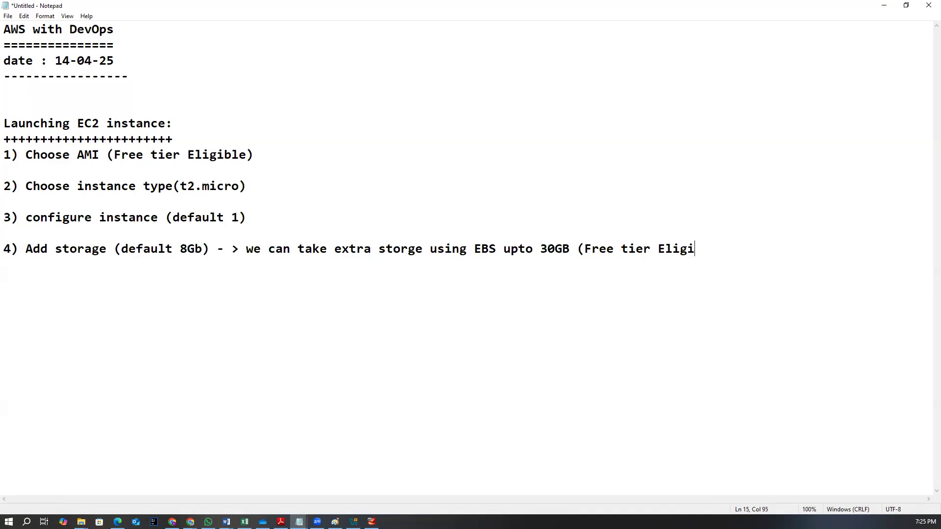
pyautogui.write('ble)')
# Add a fifth step line: 5) Add tags (optional)
pyautogui.press('Return')
pyautogui.write('5) Add ')
pyautogui.write('tags ')
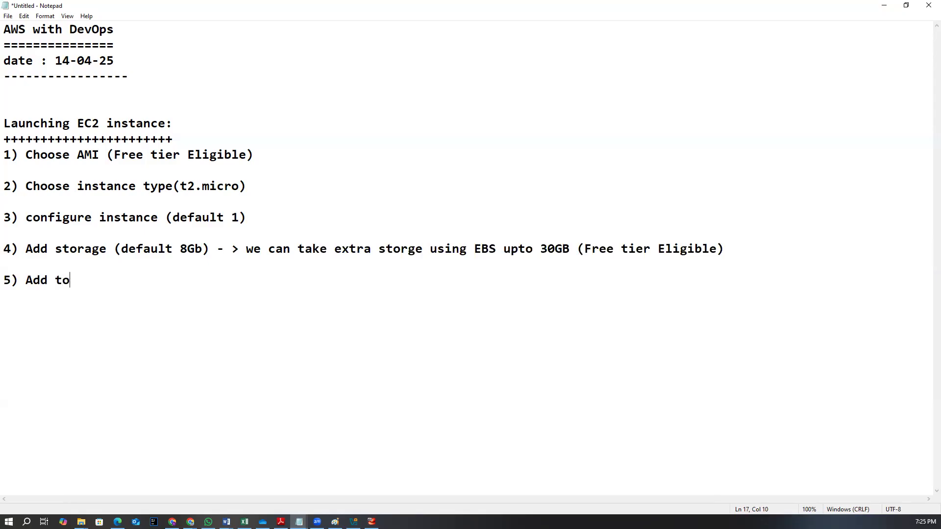
pyautogui.write('(options')
pyautogui.press('BackSpace')
pyautogui.write('al)')
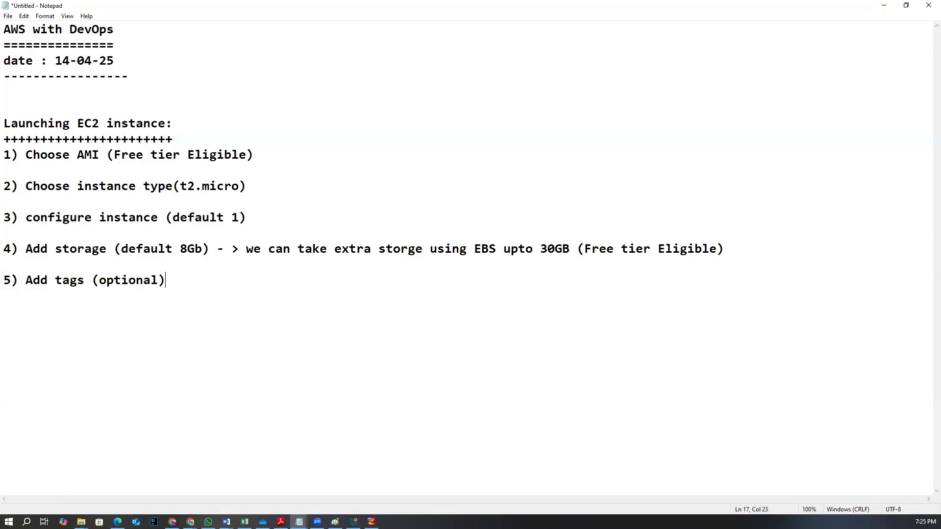
# Add a sixth step line: 6) configure security group
pyautogui.press('Return')
pyautogui.write('6)')
pyautogui.write(' se')
pyautogui.press('BackSpace')
pyautogui.press('BackSpace')
pyautogui.write('configure security group')
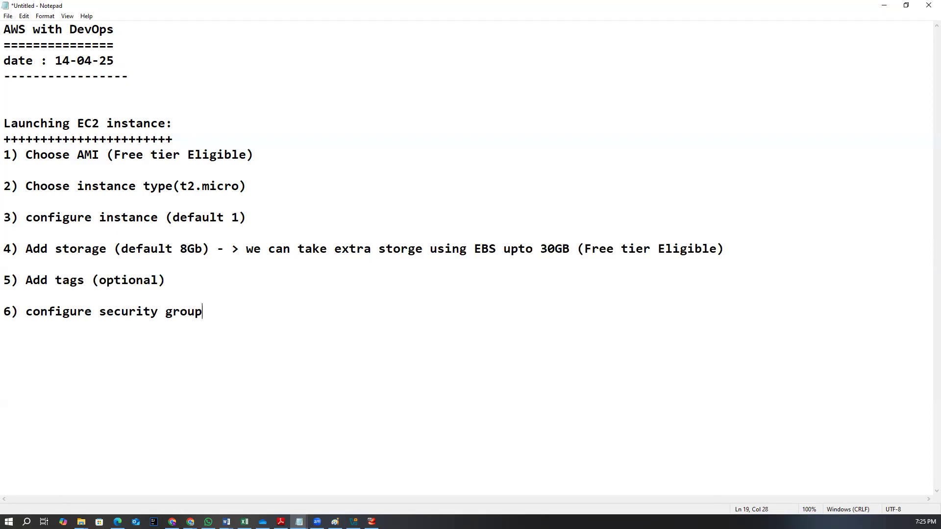
pyautogui.write(' ( t o allwo')
# Append the note ( to allow traffic to access our EC2 instance) to the security group line
pyautogui.press('BackSpace')
pyautogui.press('BackSpace')
pyautogui.write('ow traffice')
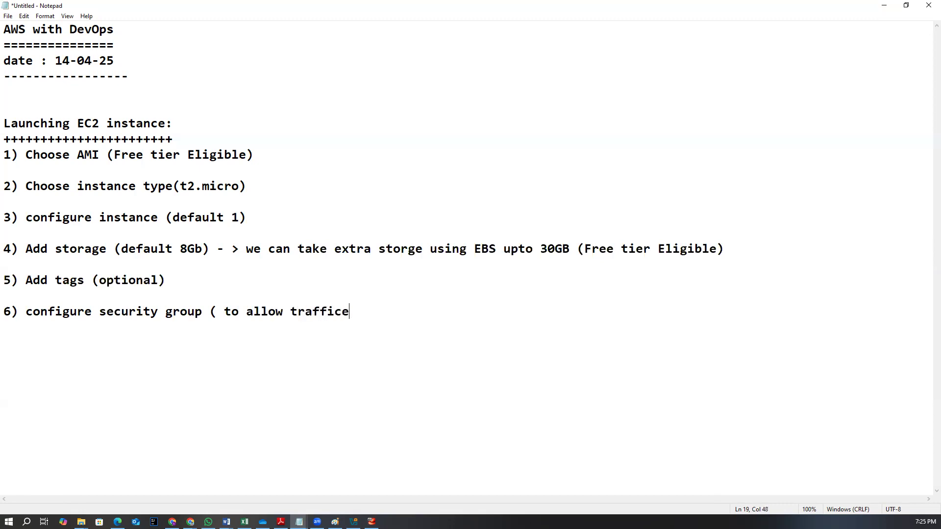
pyautogui.press('BackSpace')
pyautogui.write('to access our E')
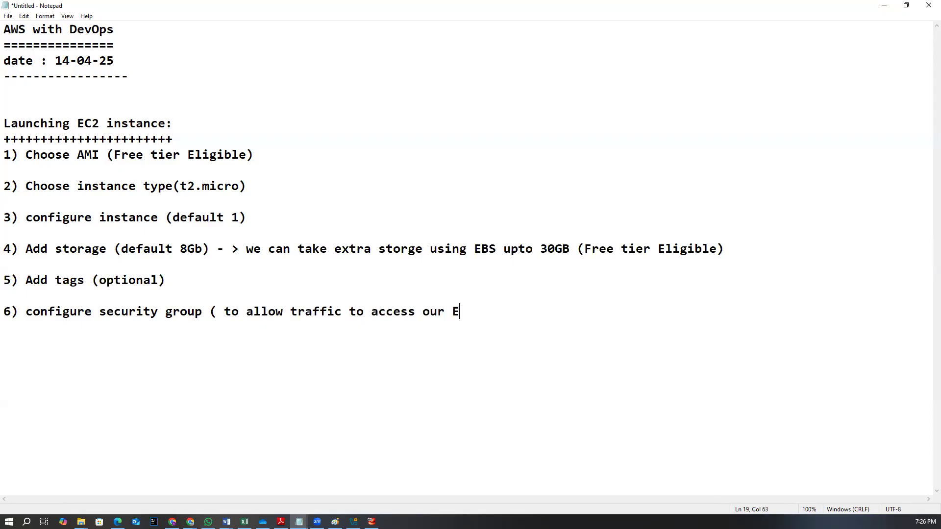
pyautogui.write('C2 istance)')
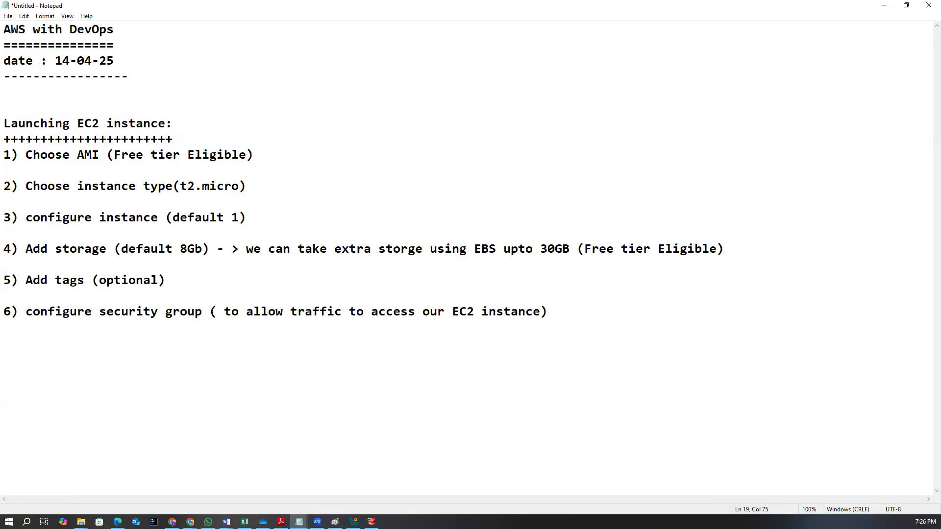
# List the ports under the security group line: SSH- 22, RDP - 3389, HTTP - 80, HTTS- 443
pyautogui.press('Return')
pyautogui.write('SSH- 22')
pyautogui.press('Return')
pyautogui.write('RDP - 339')
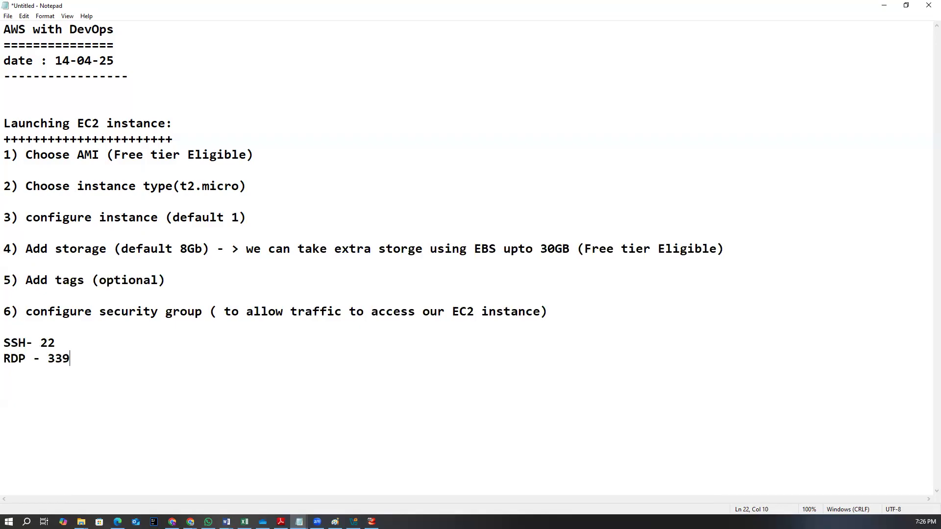
pyautogui.press('BackSpace')
pyautogui.write('89 ')
pyautogui.write('HTT')
pyautogui.write('P')
pyautogui.write(' - ')
pyautogui.write('80 ')
pyautogui.write('HTTS-')
pyautogui.write(' 443')
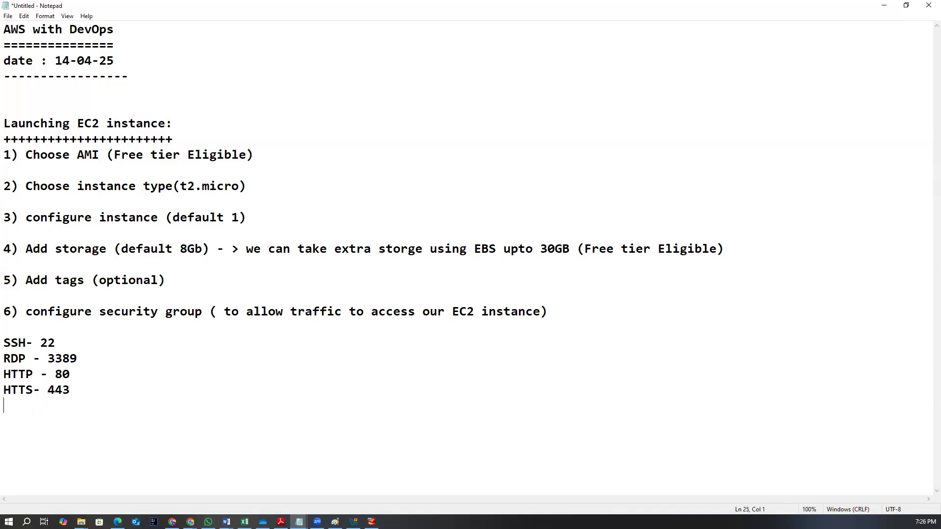
# Add a seventh step line: 7) Review instance details
pyautogui.press('Return')
pyautogui.write('7) Rev9e')
pyautogui.press('BackSpace')
pyautogui.press('BackSpace')
pyautogui.write('iew instance')
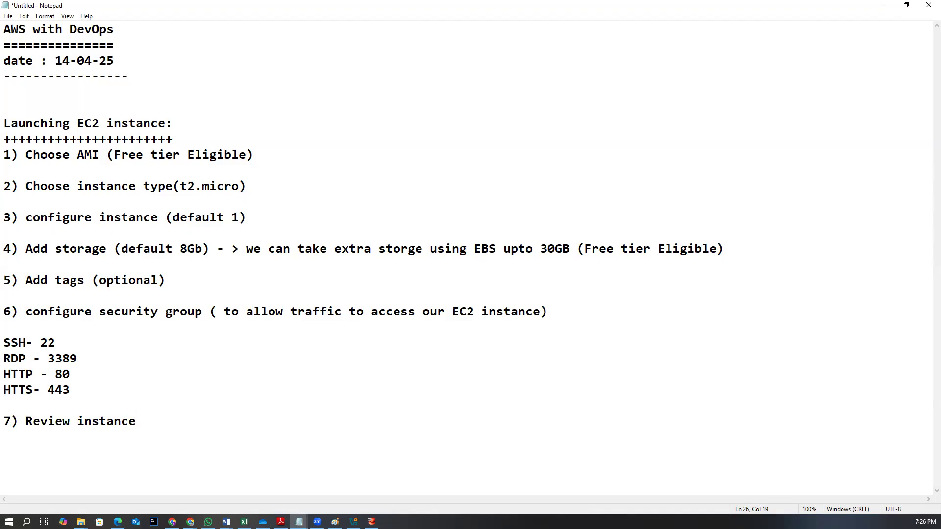
pyautogui.write(' details')
# Add an eighth step line: 8) create new keypair and download it
pyautogui.press('Return')
pyautogui.write('8) create new key')
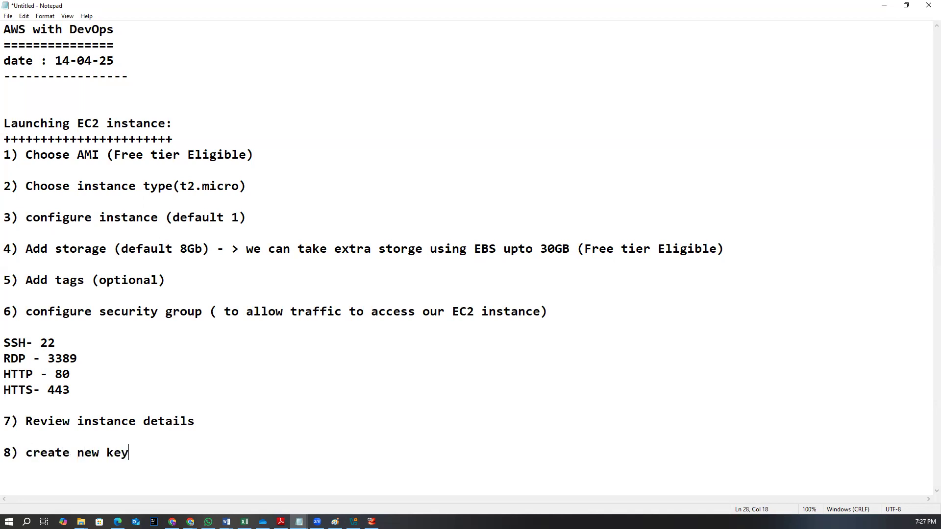
pyautogui.write('pair and d')
pyautogui.write('low')
pyautogui.press('BackSpace')
pyautogui.press('BackSpace')
pyautogui.press('BackSpace')
pyautogui.write('ow')
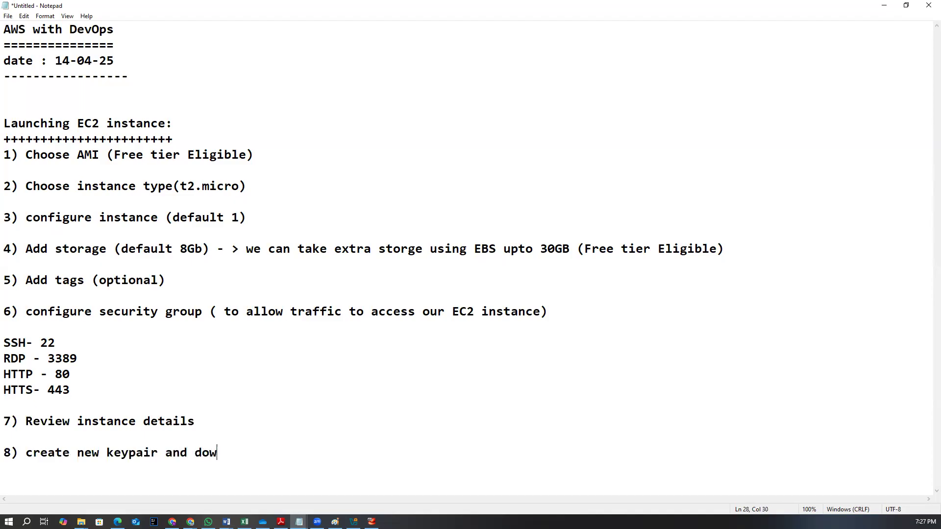
pyautogui.write('nload it ')
pyautogui.write('9)')
pyautogui.press('BackSpace')
pyautogui.press('BackSpace')
# Add a ninth step line: 9) convert pem file to ppk file
pyautogui.press('Return')
pyautogui.write('9) convert ')
pyautogui.write('pp')
pyautogui.press('BackSpace')
pyautogui.write('em file to ppk file')
# Add a tenth step line: 10) connect to ec2 using putty
pyautogui.press('Return')
pyautogui.press('Return')
pyautogui.write('19')
pyautogui.press('BackSpace')
pyautogui.write('0) connect to ec2 using puu')
pyautogui.press('BackSpace')
pyautogui.write('utt')
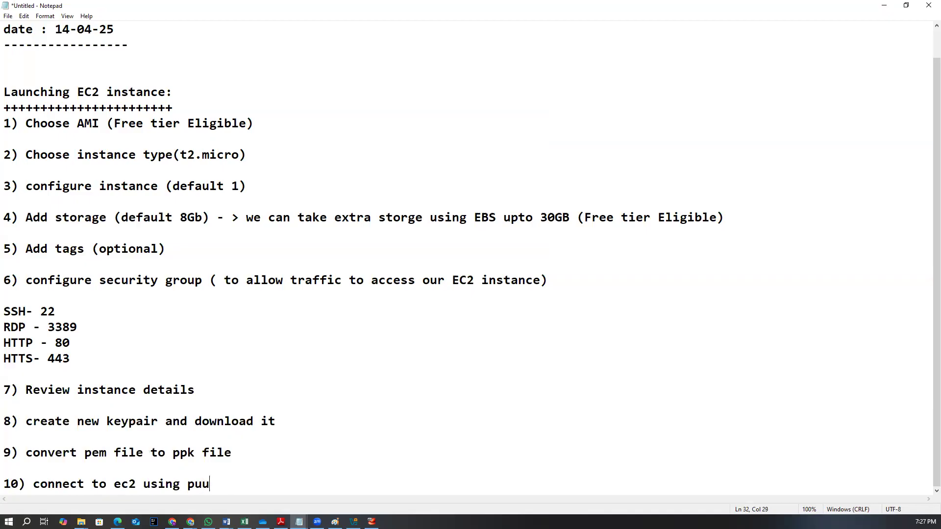
pyautogui.press('BackSpace')
pyautogui.press('BackSpace')
pyautogui.press('BackSpace')
pyautogui.write('tty')
pyautogui.press('Return')
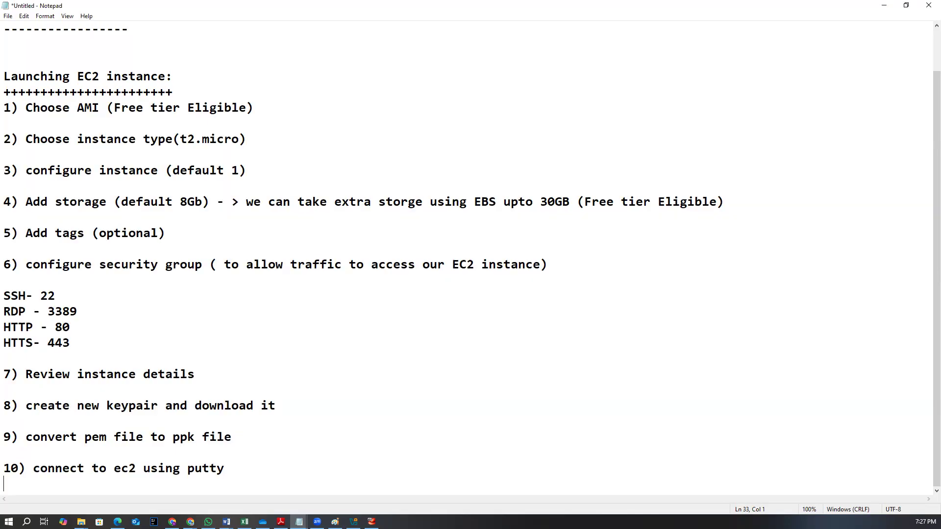
# Switch to Paint and draw a red rectangle in the middle of the canvas below the Ec2 instance label
pyautogui.hotkey('alt', 'Tab')
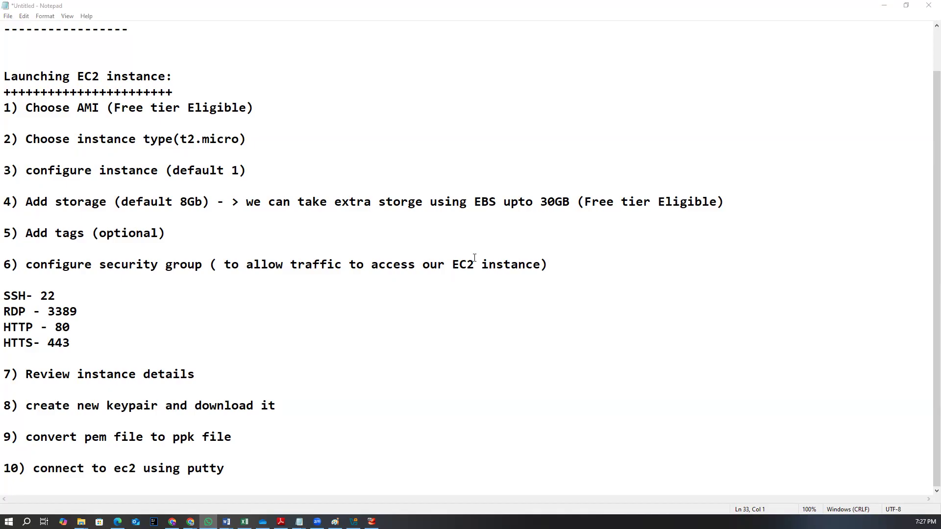
pyautogui.click(335, 521)
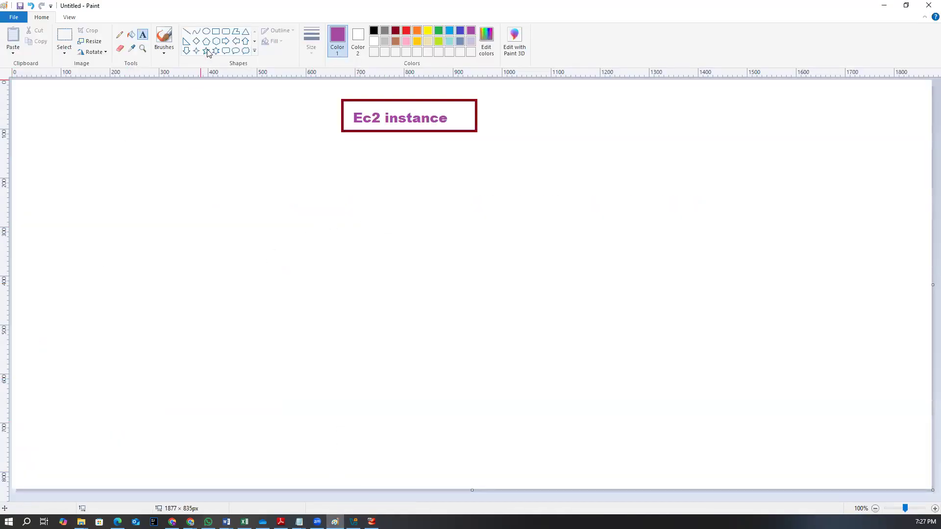
pyautogui.click(216, 31)
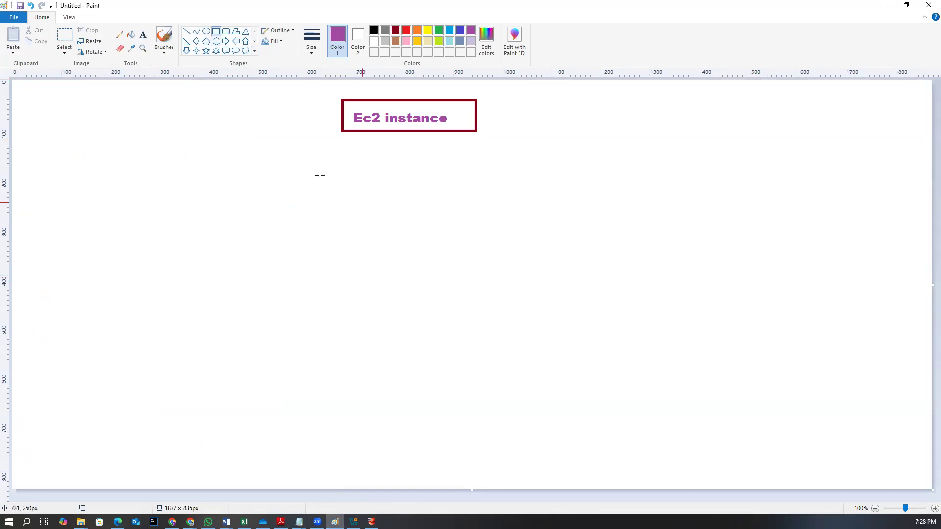
pyautogui.click(407, 31)
pyautogui.moveTo(443, 200); pyautogui.dragTo(595, 298)
pyautogui.click(283, 130)
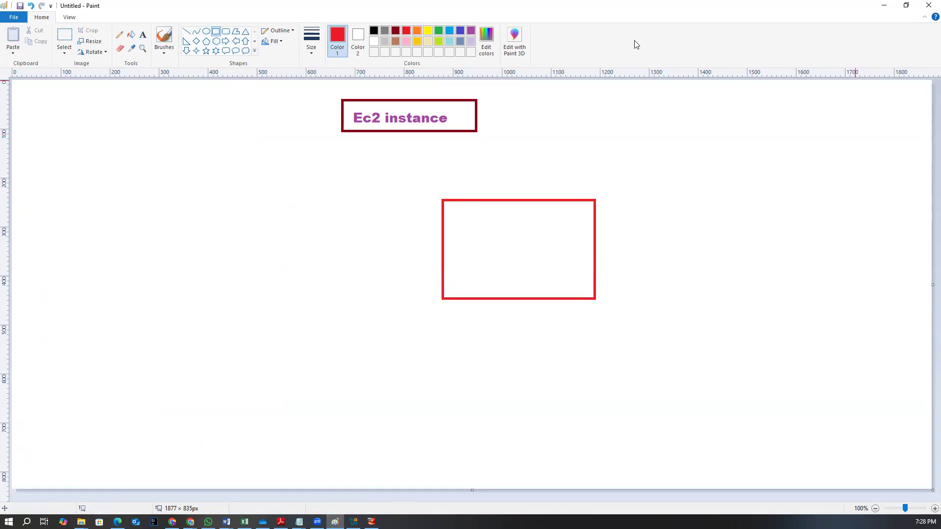
# Add the red label RKE (Rancher k8s) near the upper left and frame it with a red rectangle
pyautogui.click(317, 521)
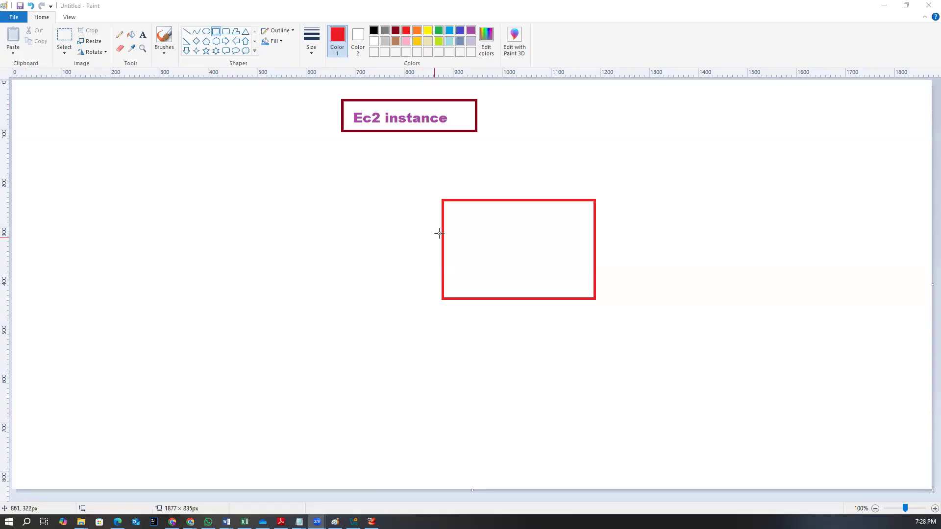
pyautogui.hotkey('alt', 'Tab')
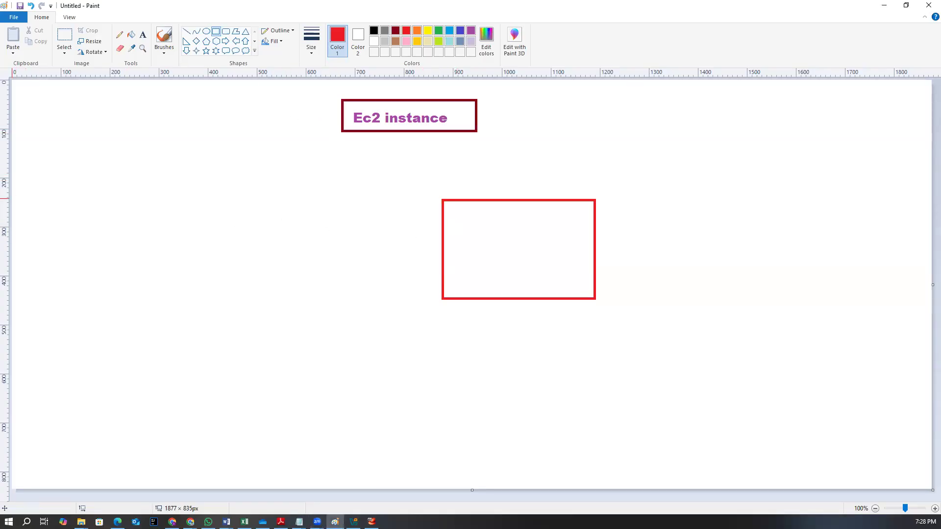
pyautogui.click(142, 35)
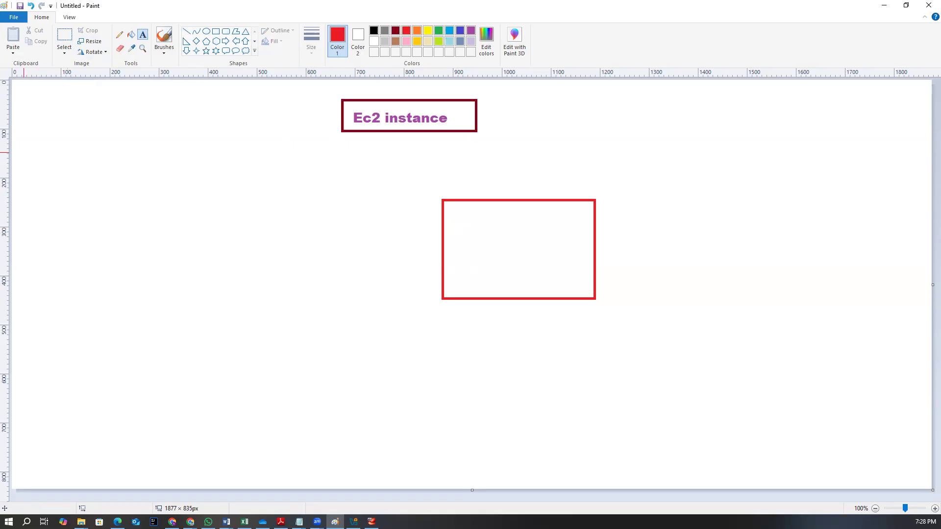
pyautogui.moveTo(129, 131); pyautogui.dragTo(254, 173)
pyautogui.write('rKE')
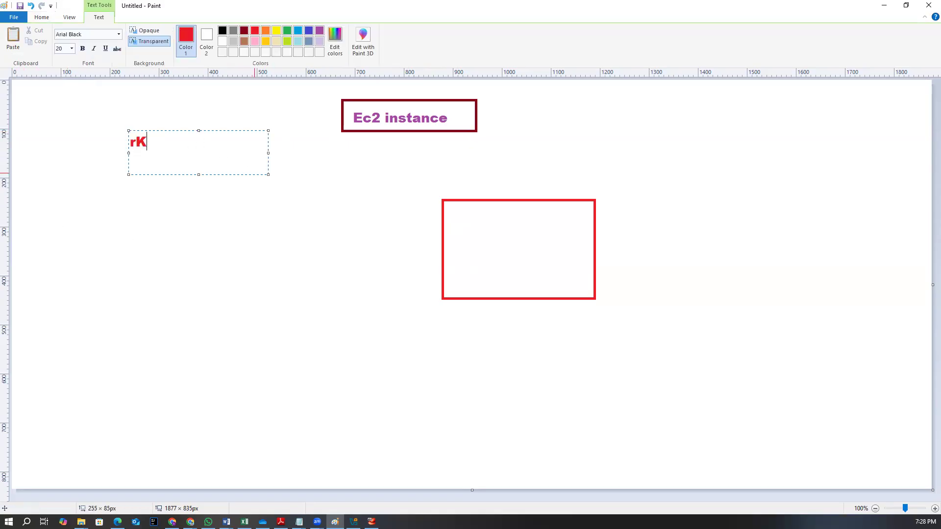
pyautogui.press('BackSpace')
pyautogui.press('BackSpace')
pyautogui.press('BackSpace')
pyautogui.write('R')
pyautogui.write('KE')
pyautogui.write(' (Ram')
pyautogui.press('BackSpace')
pyautogui.write('nc')
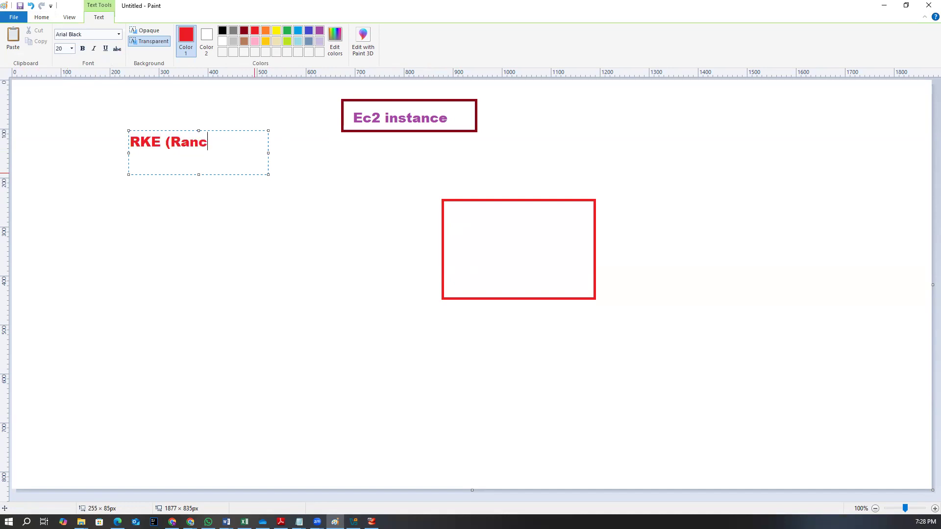
pyautogui.write('her k8s)')
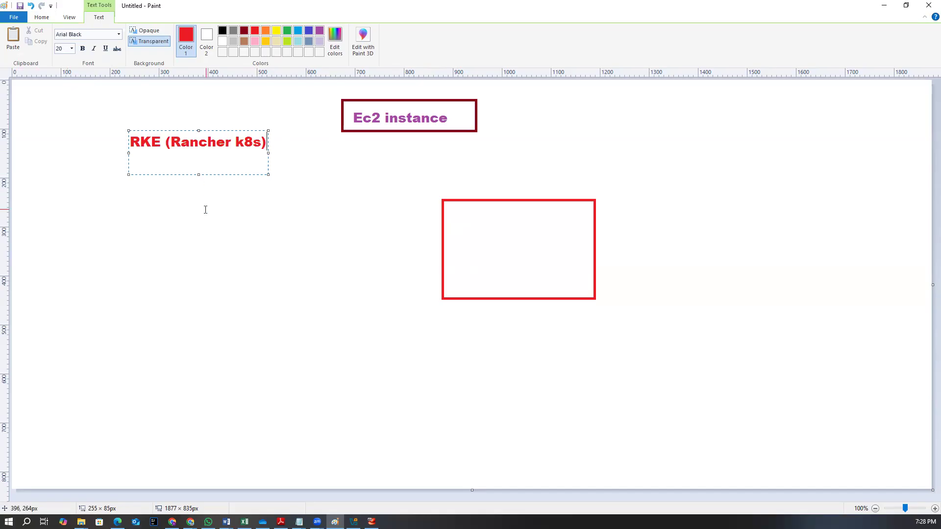
pyautogui.click(204, 208)
pyautogui.moveTo(126, 130); pyautogui.dragTo(269, 159)
# Draw a down arrow below the RKE box and a blue rectangle beneath the arrow
pyautogui.click(186, 50)
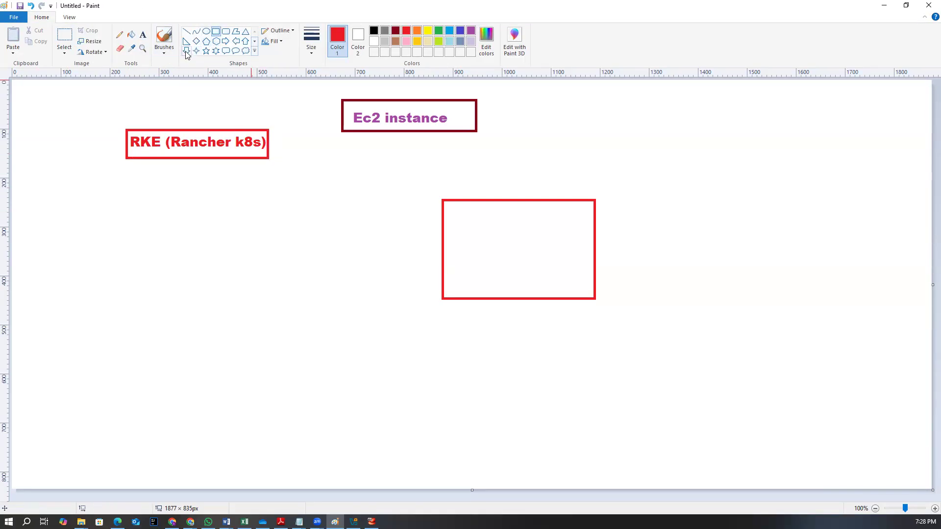
pyautogui.moveTo(176, 171); pyautogui.dragTo(191, 198)
pyautogui.click(461, 30)
pyautogui.click(217, 31)
pyautogui.moveTo(122, 210); pyautogui.dragTo(273, 240)
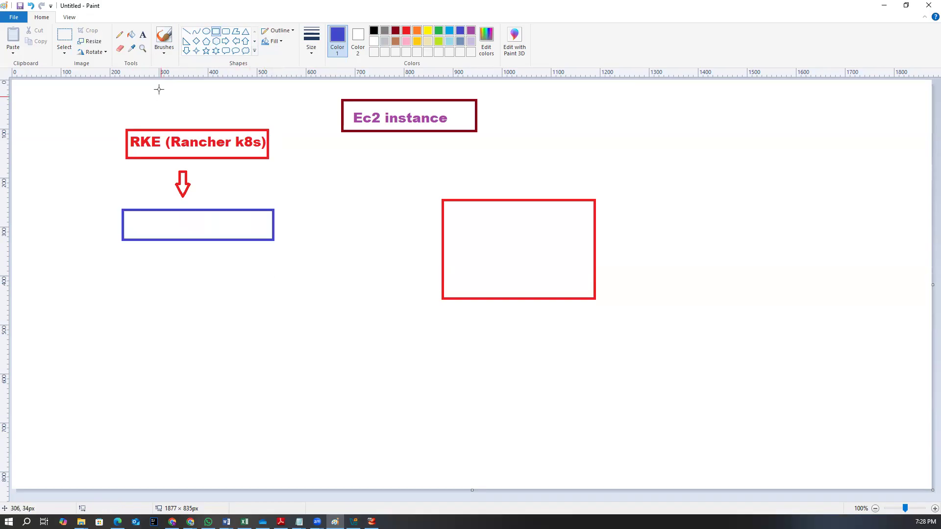
# Write EKS ( AWS) inside the blue rectangle
pyautogui.click(143, 34)
pyautogui.moveTo(143, 210); pyautogui.dragTo(231, 234)
pyautogui.write('EKS (')
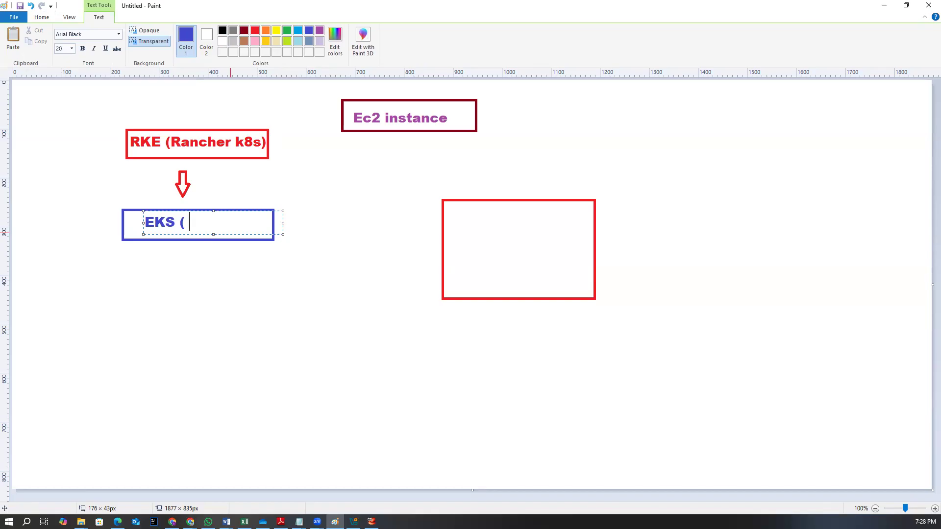
pyautogui.write(' AWS)')
pyautogui.click(197, 323)
# Write Provider managed k8s below the EKS box
pyautogui.moveTo(122, 244); pyautogui.dragTo(308, 278)
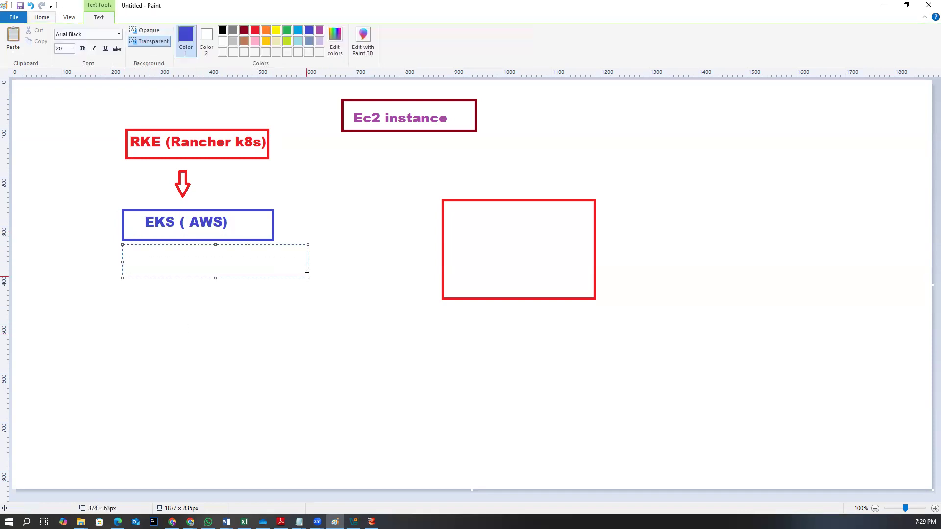
pyautogui.write('Provide ma')
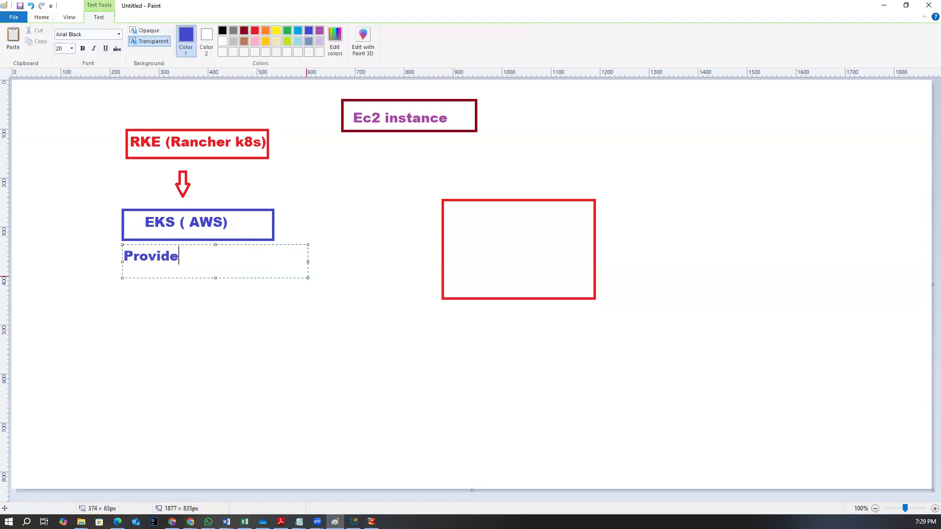
pyautogui.press('BackSpace')
pyautogui.press('BackSpace')
pyautogui.press('BackSpace')
pyautogui.write('r manage')
pyautogui.write('d ')
pyautogui.write('eks')
pyautogui.press('BackSpace')
pyautogui.press('BackSpace')
pyautogui.press('BackSpace')
pyautogui.write('k9')
pyautogui.press('BackSpace')
pyautogui.write('8s')
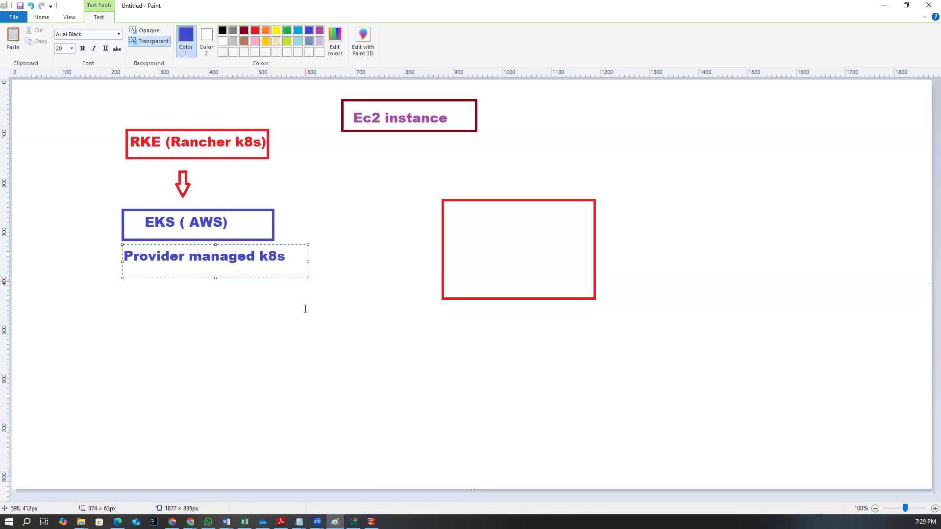
pyautogui.click(305, 309)
# Write self managed k8s above the RKE box
pyautogui.moveTo(114, 101); pyautogui.dragTo(271, 131)
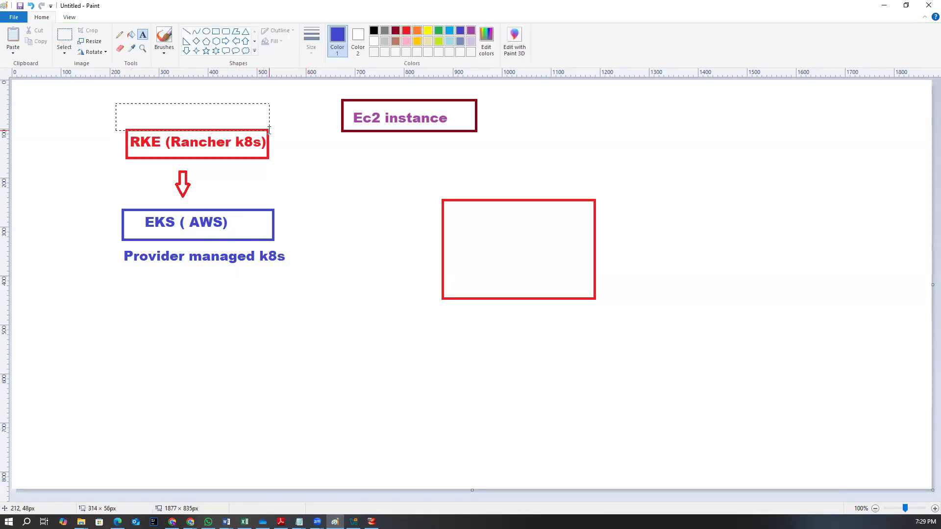
pyautogui.write('self m')
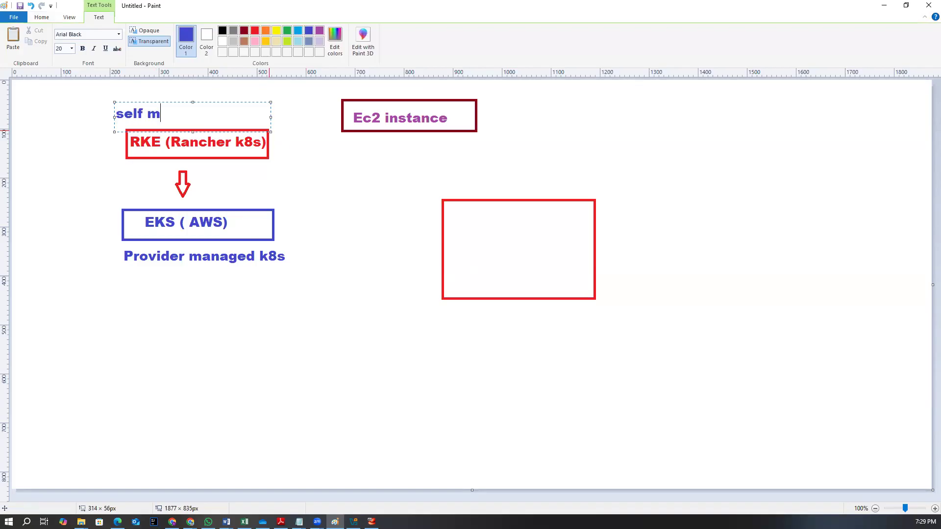
pyautogui.write('anage d k')
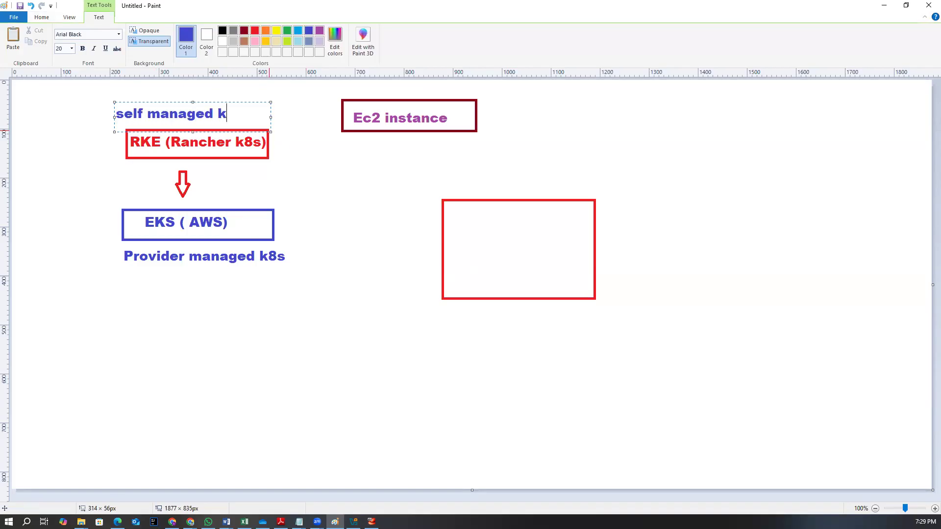
pyautogui.write('8s')
pyautogui.click(267, 227)
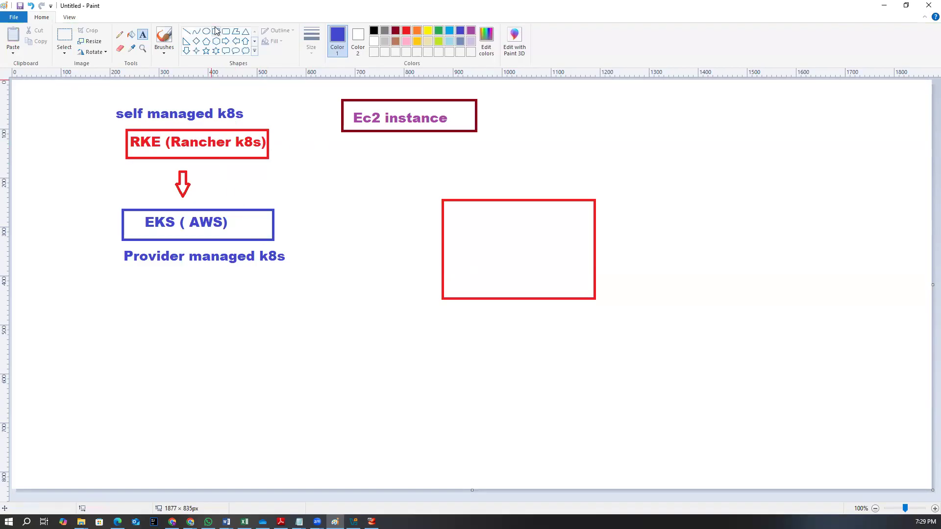
# Select the whole Kubernetes diagram and move it to the lower right of the canvas
pyautogui.click(65, 37)
pyautogui.moveTo(99, 103); pyautogui.dragTo(304, 276)
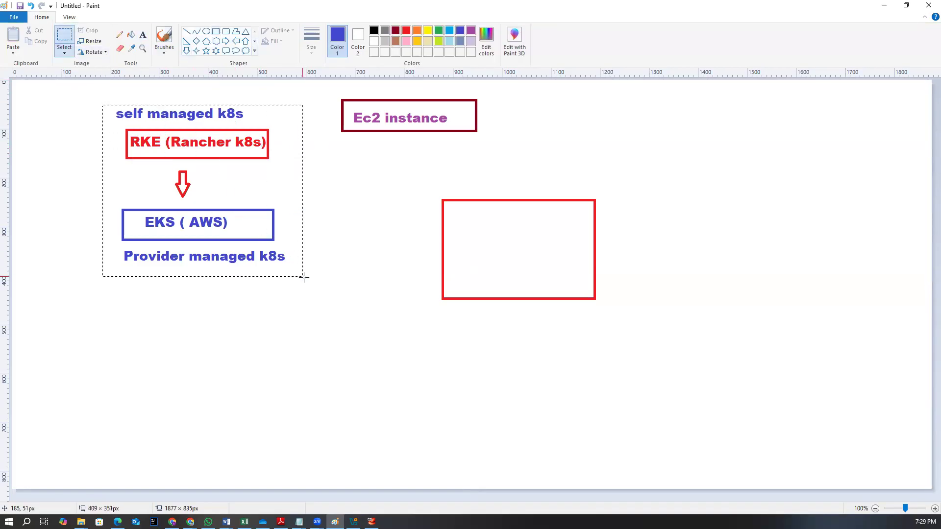
pyautogui.moveTo(243, 182)
pyautogui.mouseDown()
pyautogui.moveTo(801, 426)
pyautogui.moveTo(816, 366)
pyautogui.mouseUp()
pyautogui.click(726, 239)
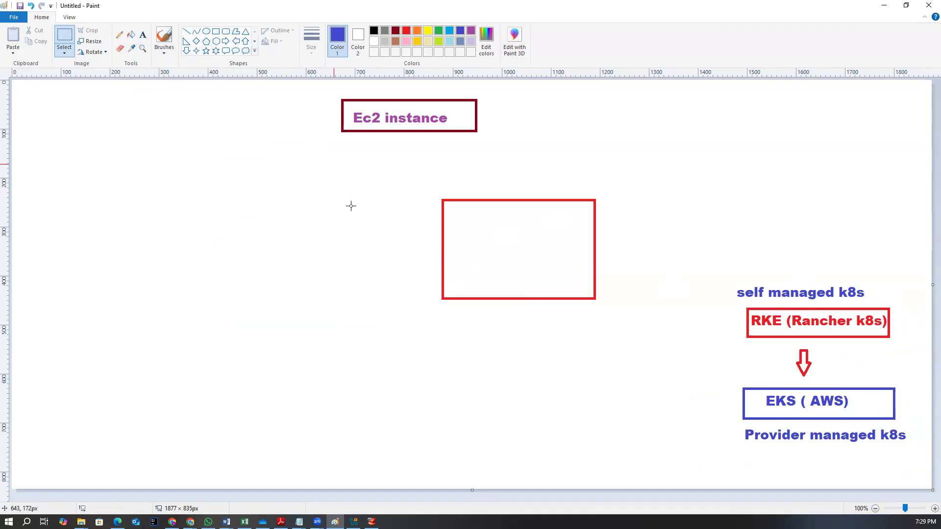
# Write EC2 Instacne inside the red rectangle
pyautogui.click(143, 34)
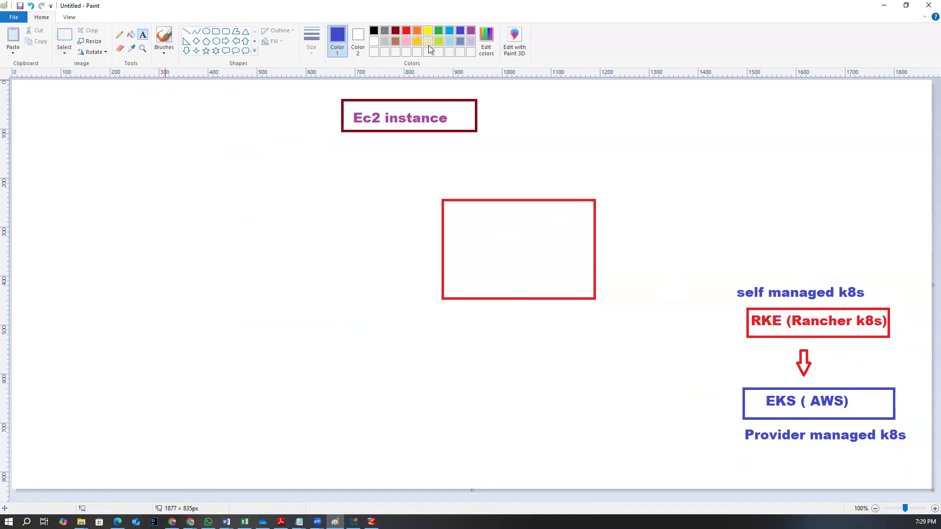
pyautogui.click(467, 249)
pyautogui.write('EC2 Instacne')
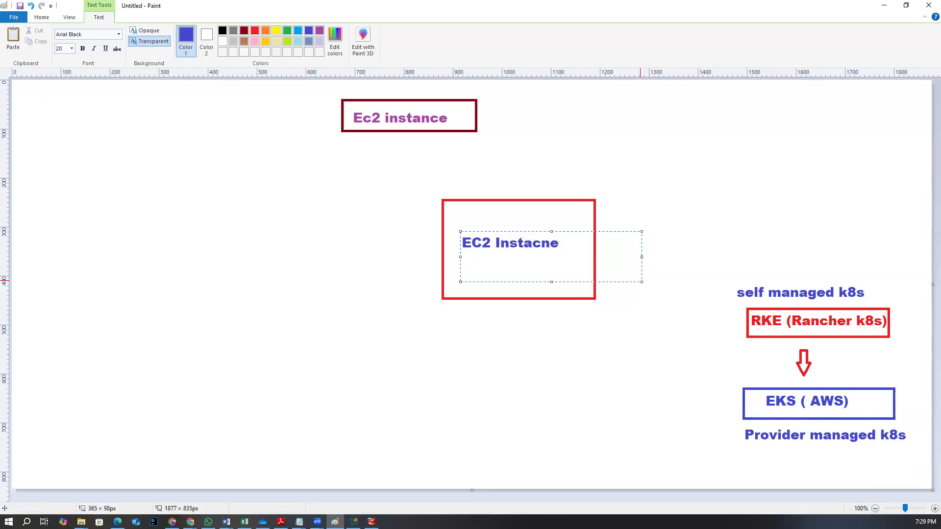
pyautogui.click(589, 359)
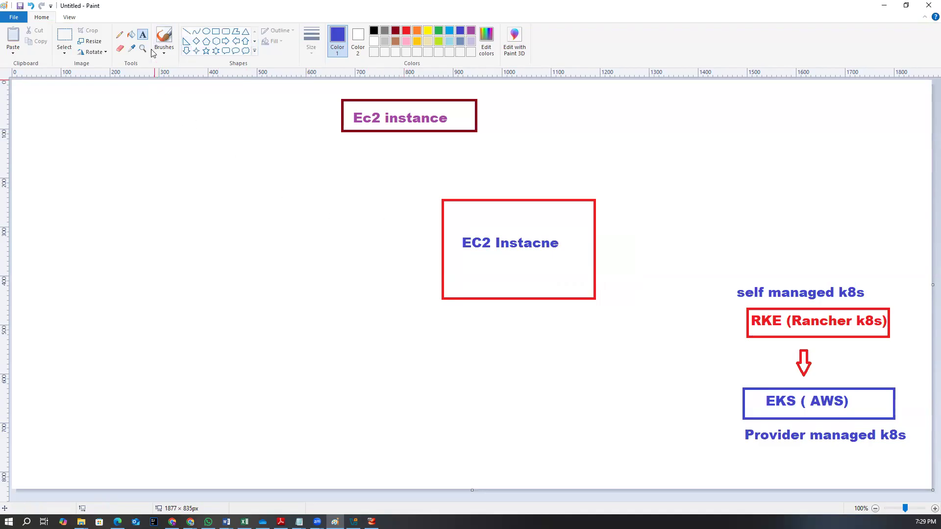
# Draw a narrow blue rectangle along the left edge inside the EC2 box
pyautogui.click(215, 32)
pyautogui.moveTo(447, 224); pyautogui.dragTo(460, 288)
pyautogui.click(263, 237)
# Write ssh vertically, one letter per line, in black inside the narrow blue rectangle
pyautogui.click(143, 35)
pyautogui.click(374, 30)
pyautogui.click(447, 230)
pyautogui.write('s')
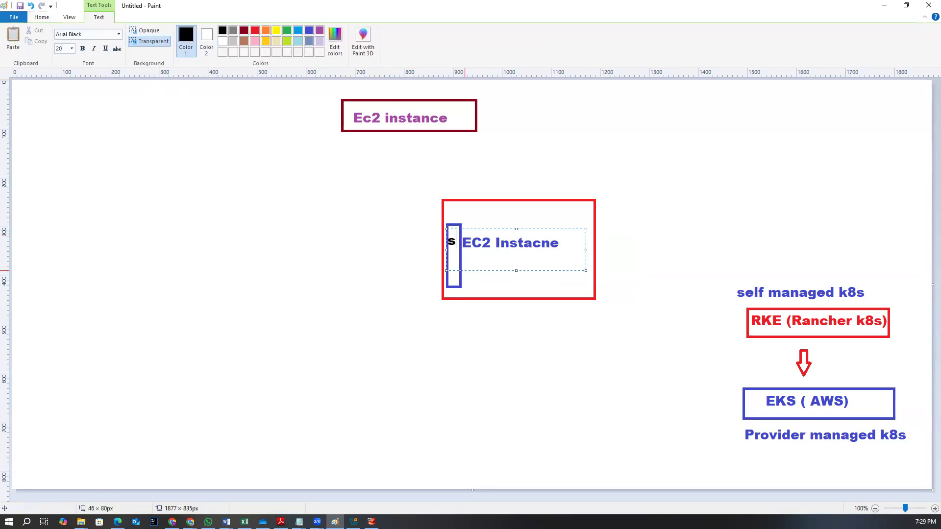
pyautogui.press('Return')
pyautogui.write('sh')
pyautogui.click(443, 338)
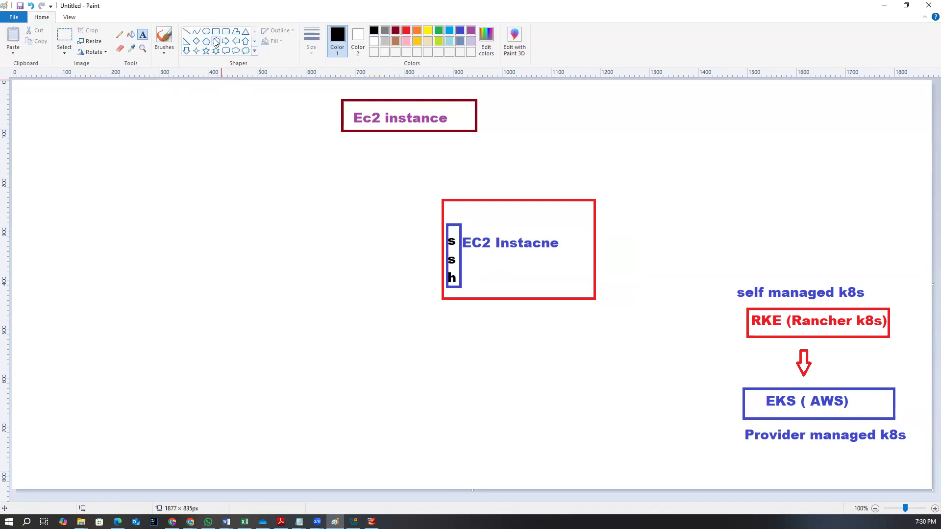
# Draw an arrow from the upper left pointing into the ssh box and a line leaving the EC2 box toward the upper right
pyautogui.click(187, 32)
pyautogui.moveTo(288, 186); pyautogui.dragTo(439, 249)
pyautogui.click(597, 269)
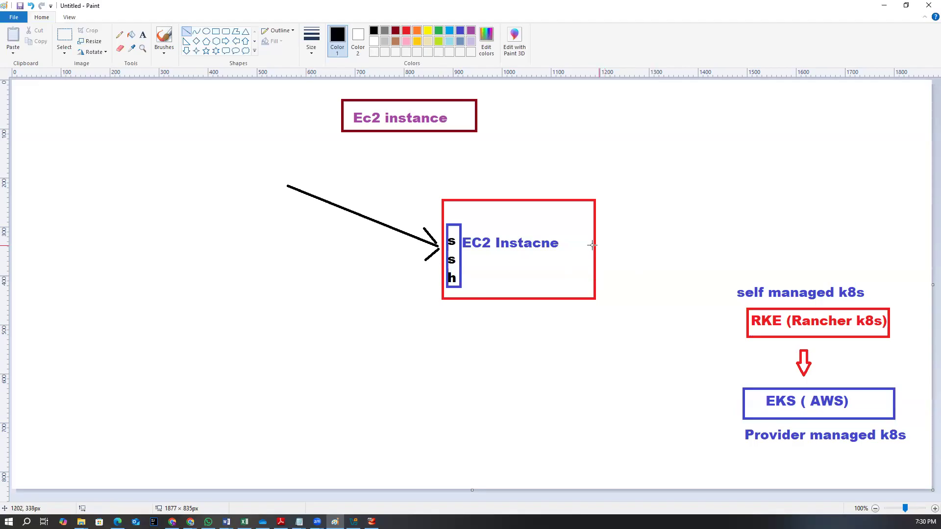
pyautogui.moveTo(594, 239); pyautogui.dragTo(704, 169)
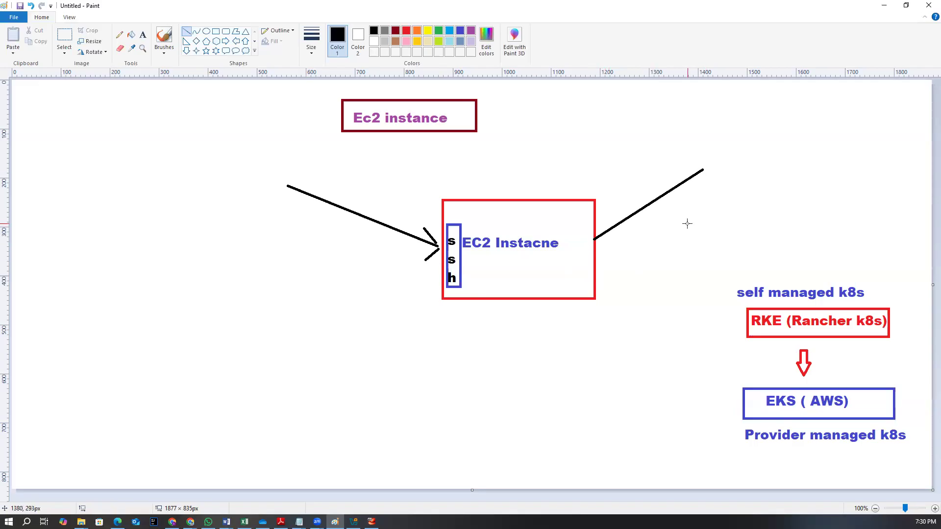
# Label the incoming arrow with the text inbond
pyautogui.click(144, 39)
pyautogui.moveTo(216, 151); pyautogui.dragTo(382, 184)
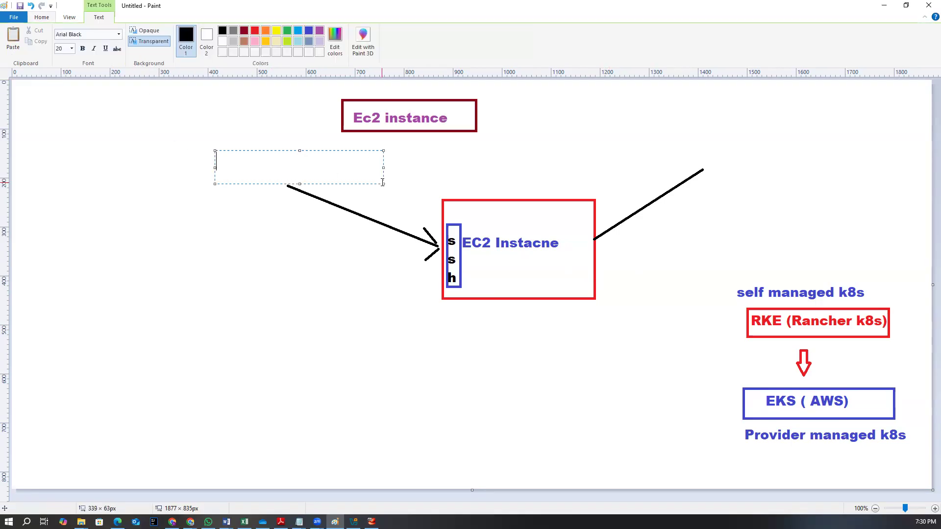
pyautogui.write('inbond')
pyautogui.click(371, 269)
# Start a text label above the outgoing line at the upper right
pyautogui.moveTo(679, 138); pyautogui.dragTo(818, 159)
pyautogui.write('o')
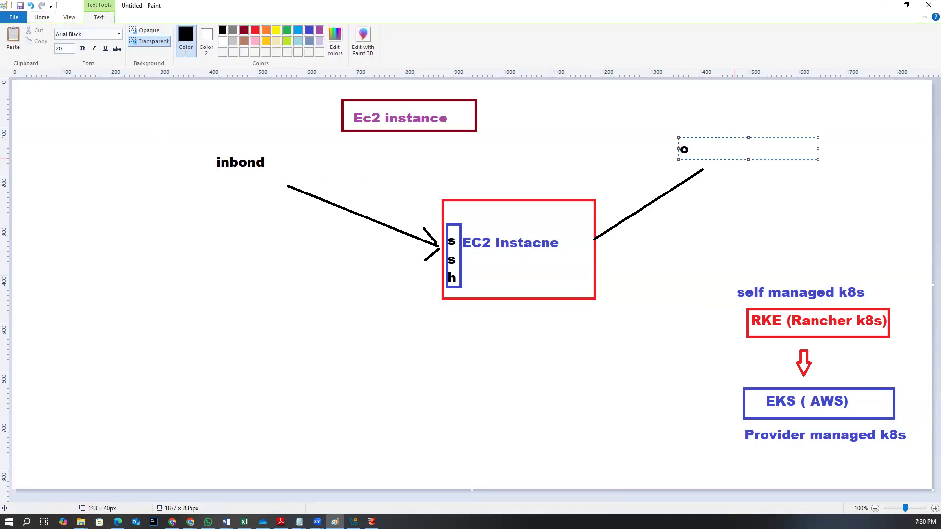
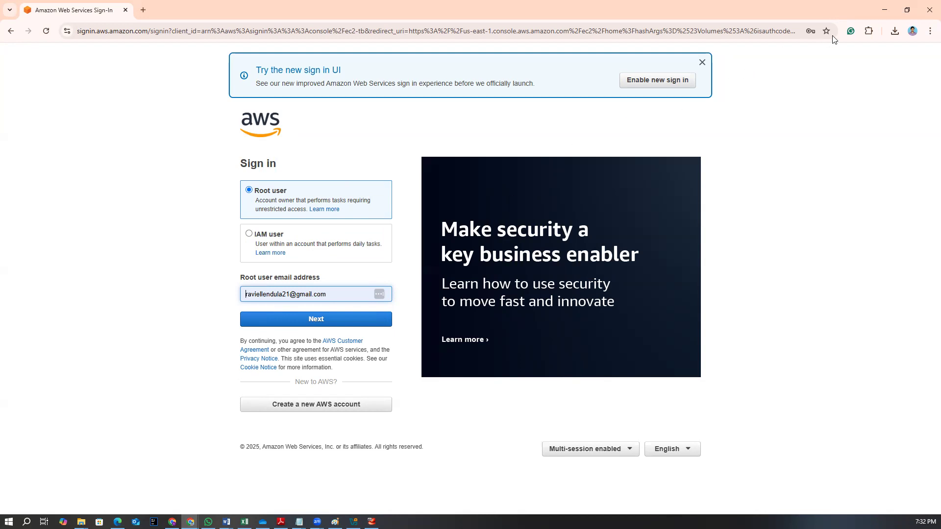
# Switch to the Paint diagram and draw two maroon rectangles at the left ends of the two lines beside the cloud
pyautogui.click(883, 10)
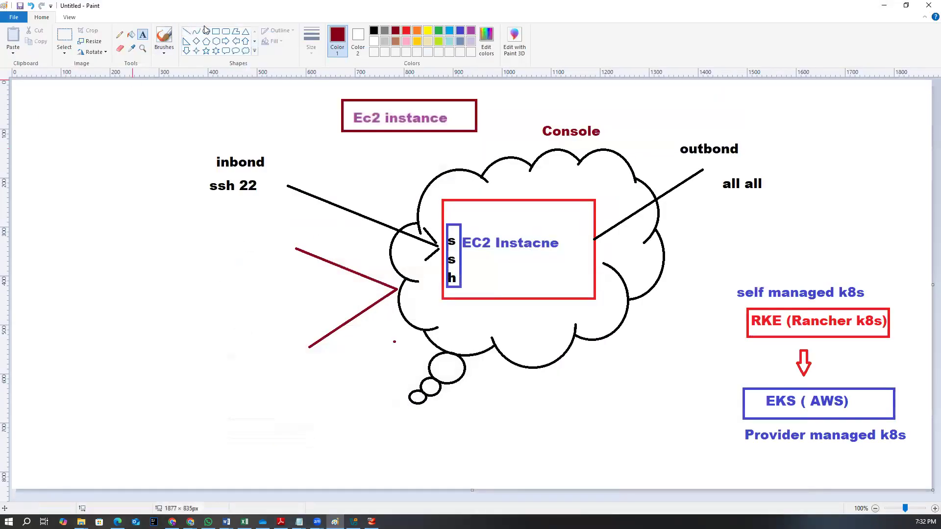
pyautogui.moveTo(209, 237); pyautogui.dragTo(295, 259)
pyautogui.moveTo(221, 324); pyautogui.dragTo(320, 356)
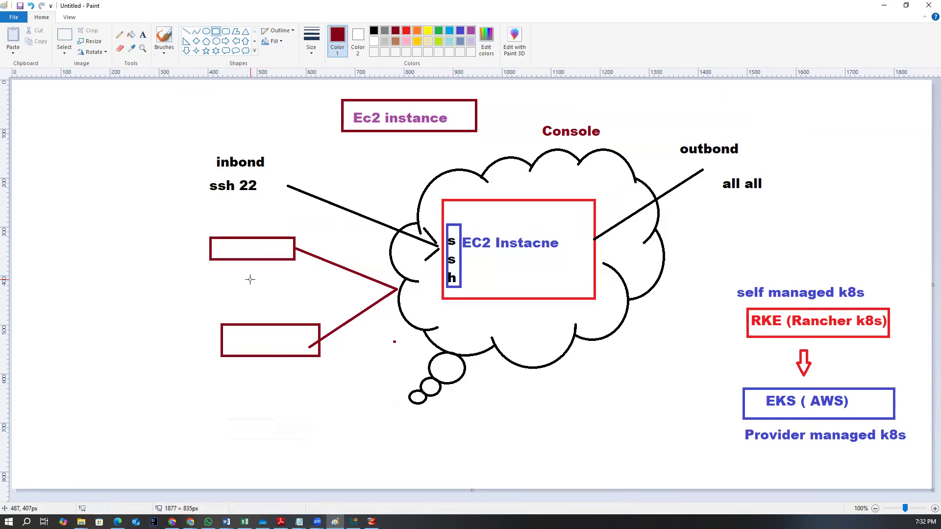
# Switch to the AWS sign-in page, replace the root user email address with another account's email, and continue
pyautogui.click(885, 6)
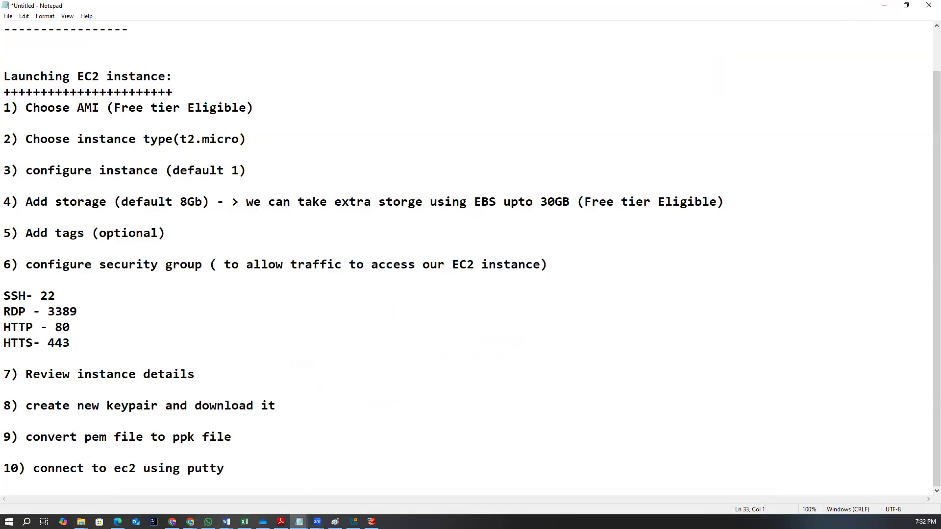
pyautogui.moveTo(190, 522)
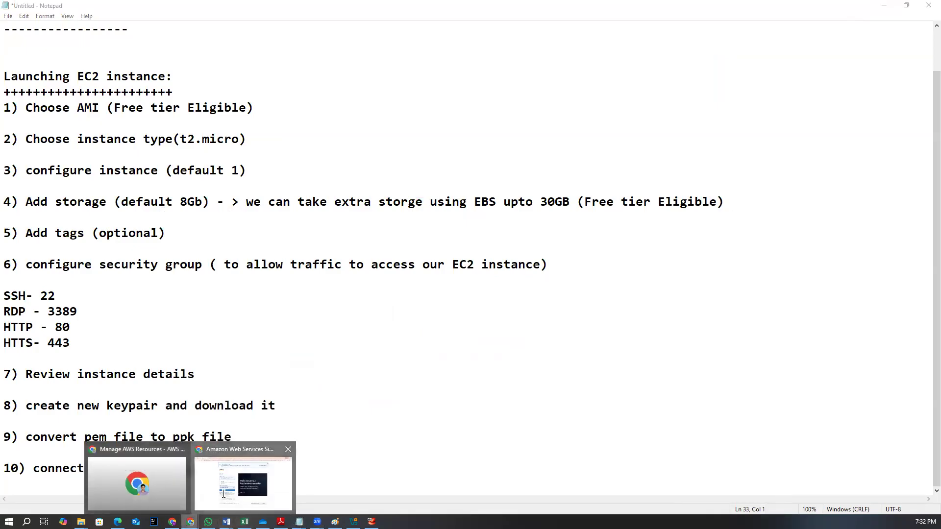
pyautogui.click(224, 494)
pyautogui.moveTo(330, 294); pyautogui.dragTo(227, 291)
pyautogui.press('BackSpace')
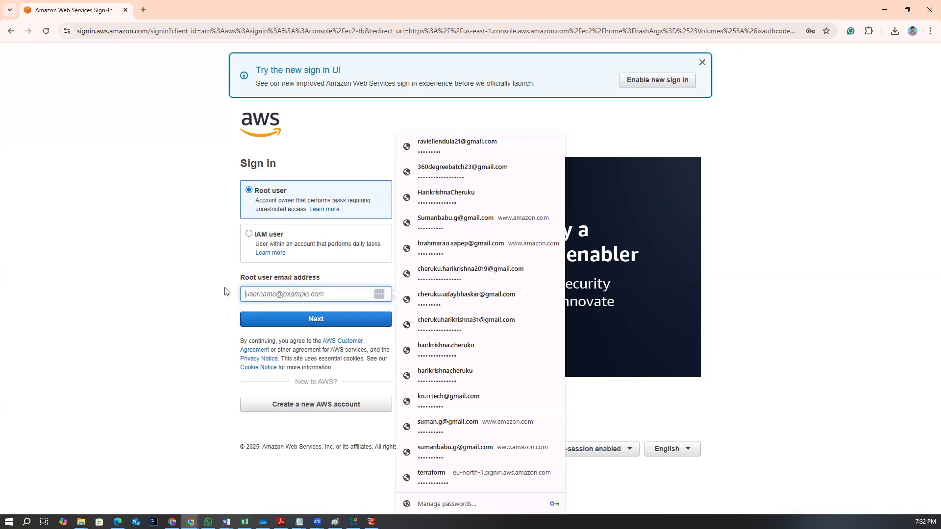
pyautogui.write('blu')
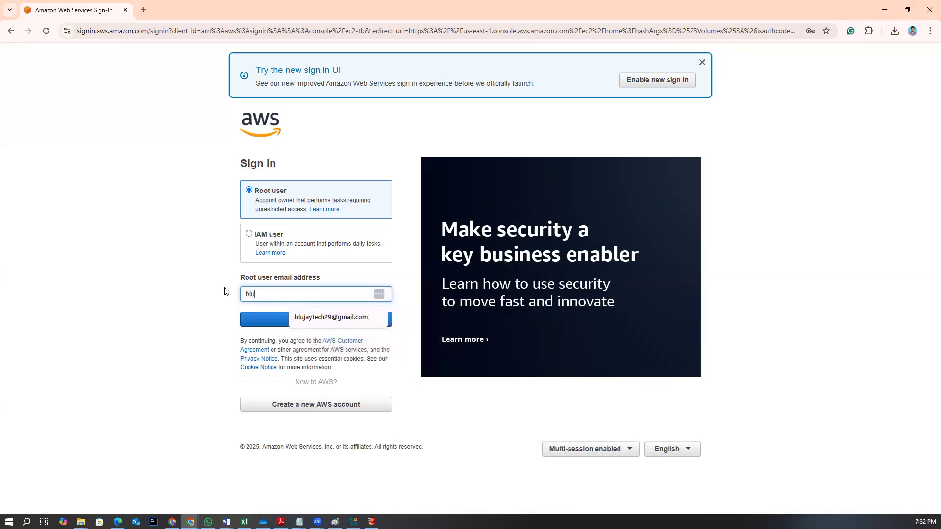
pyautogui.click(310, 324)
pyautogui.click(299, 323)
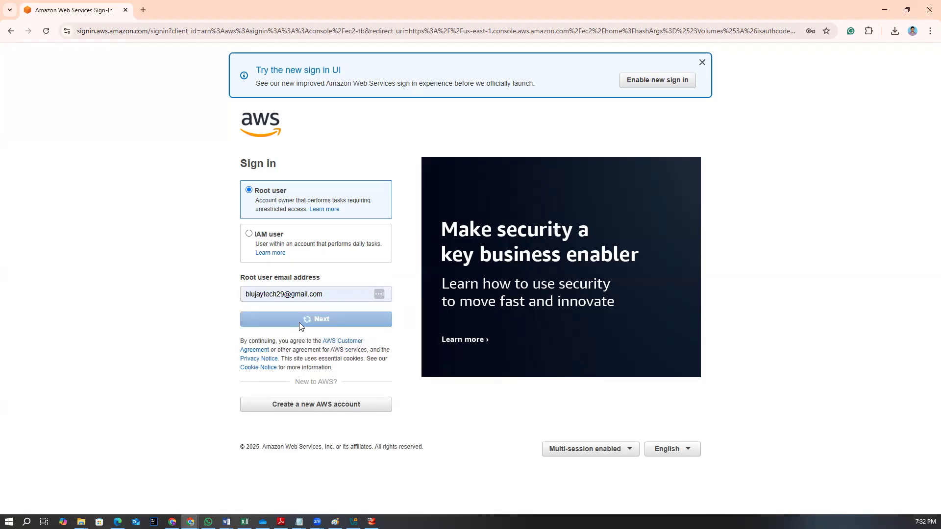
# Enter the root user password and sign in
pyautogui.click(245, 222)
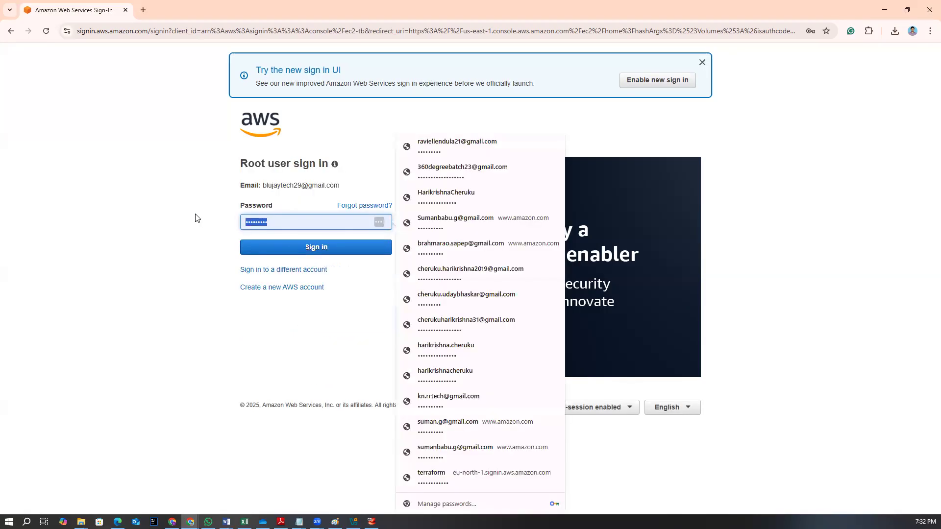
pyautogui.hotkey('ctrl', 'v')
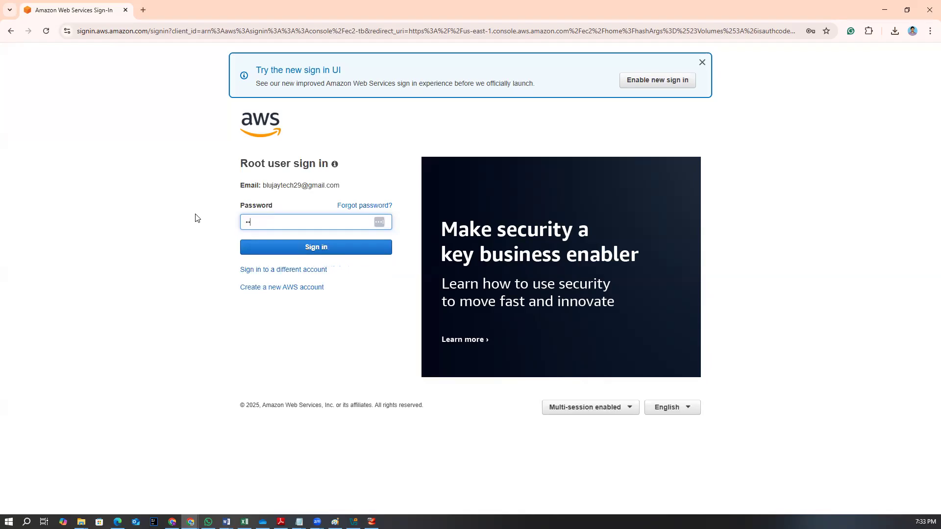
pyautogui.press('BackSpace')
pyautogui.write('•')
pyautogui.click(305, 248)
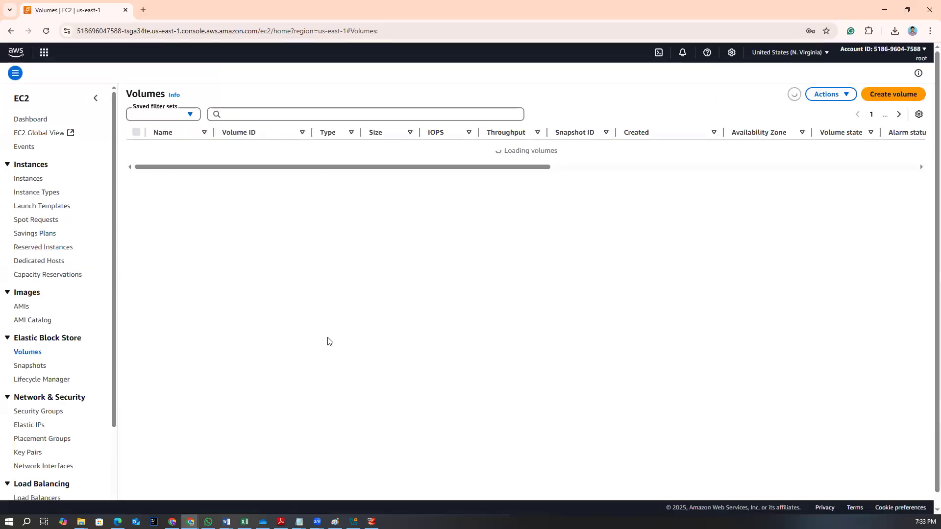
# Open the EC2 dashboard from the console
pyautogui.click(43, 52)
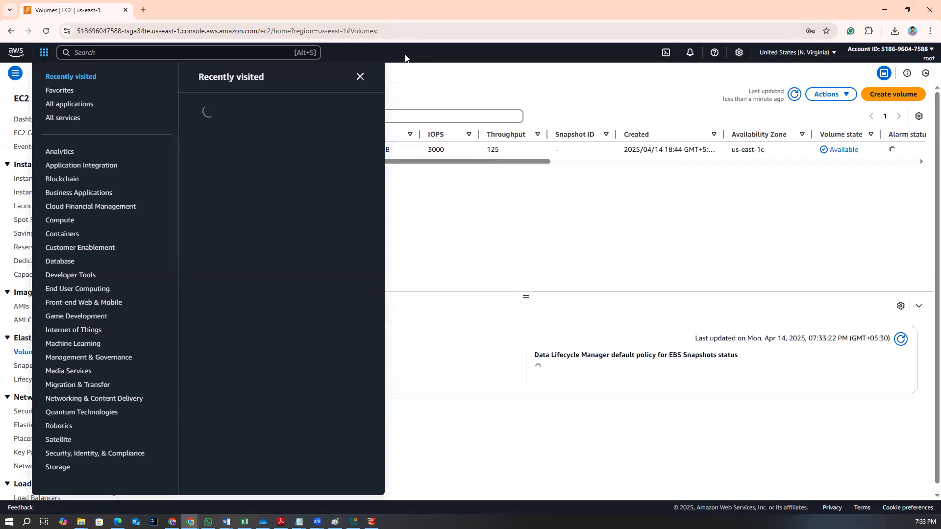
pyautogui.click(360, 76)
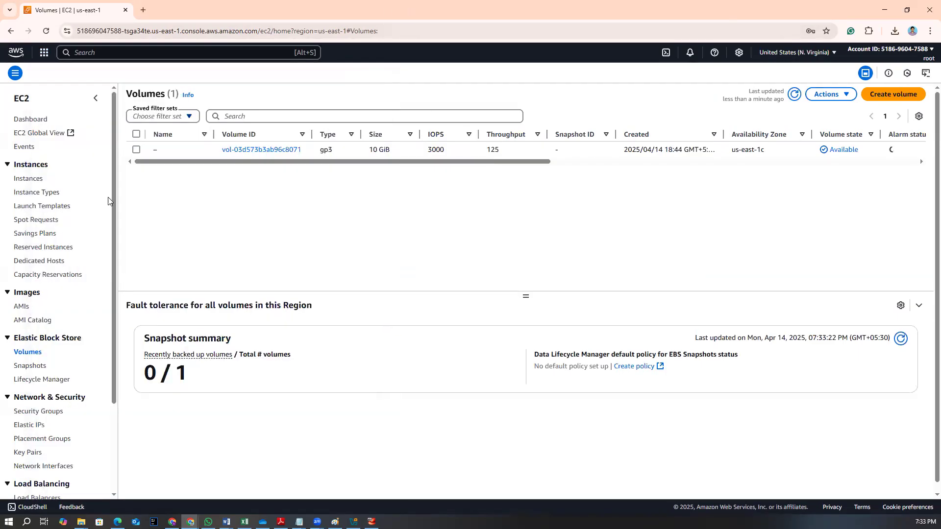
pyautogui.click(29, 120)
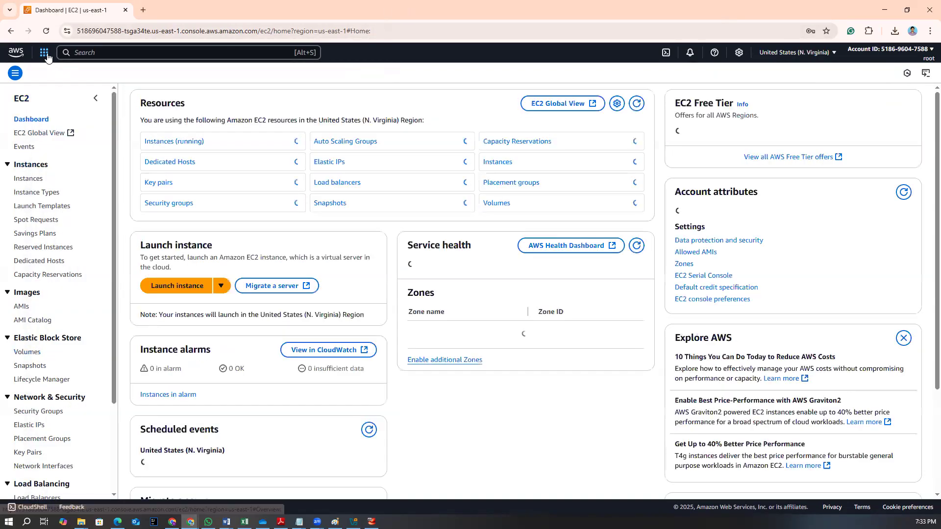
# Open the page listing all AWS services
pyautogui.click(44, 52)
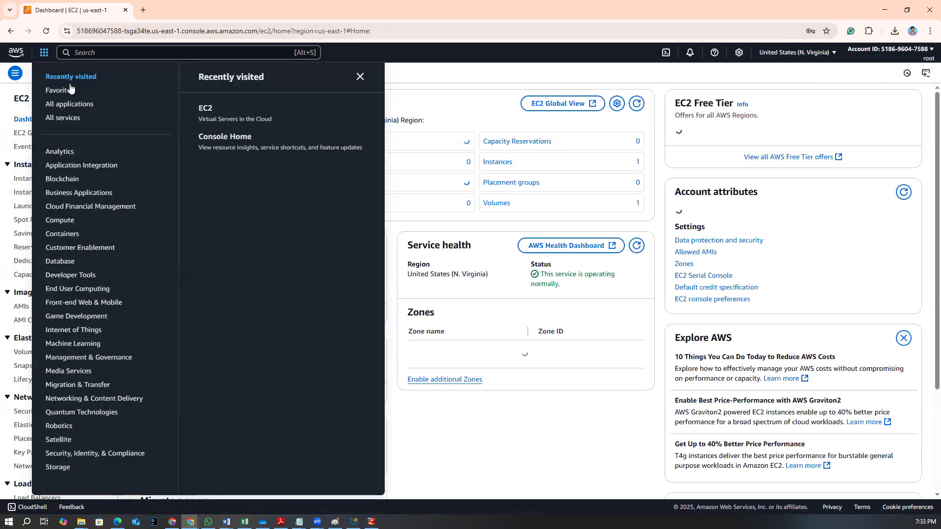
pyautogui.click(67, 120)
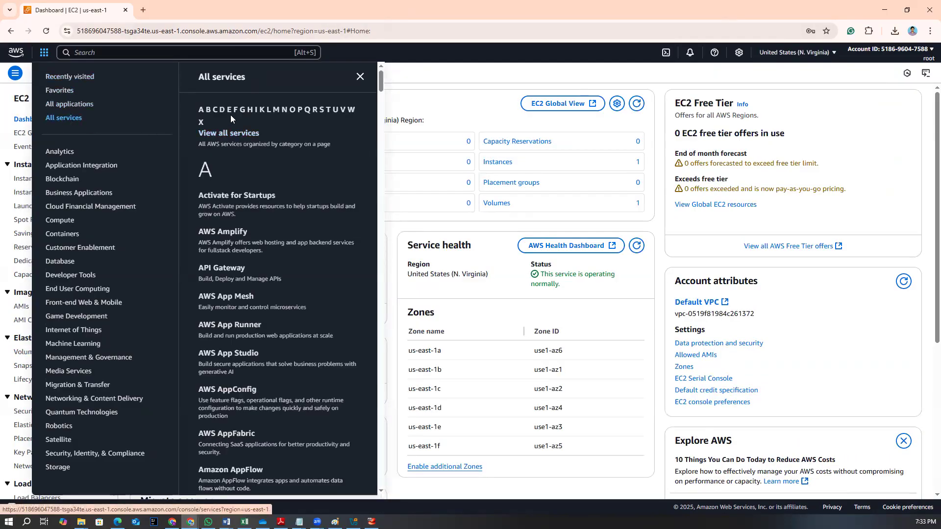
pyautogui.click(225, 134)
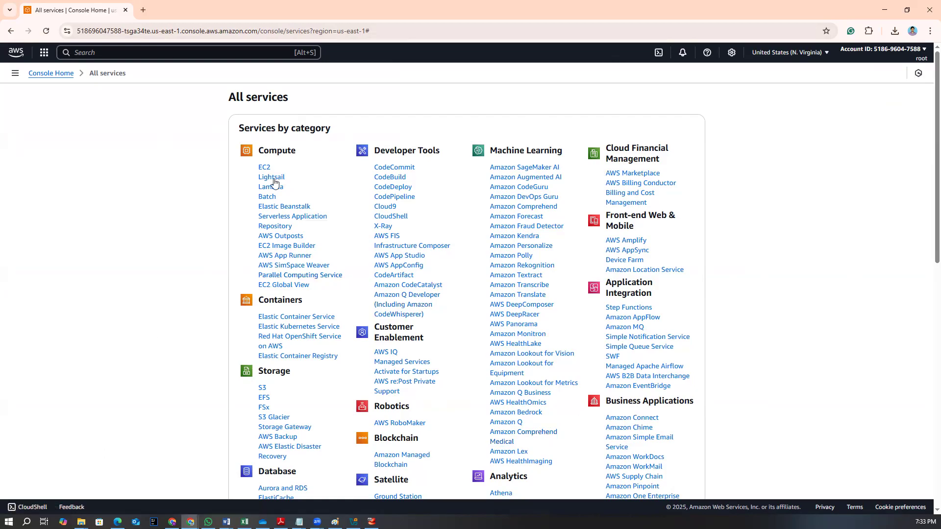
# Browse the services-by-category list on the All services page
pyautogui.scroll(-1, 277, 436)
pyautogui.scroll(-3, 277, 436)
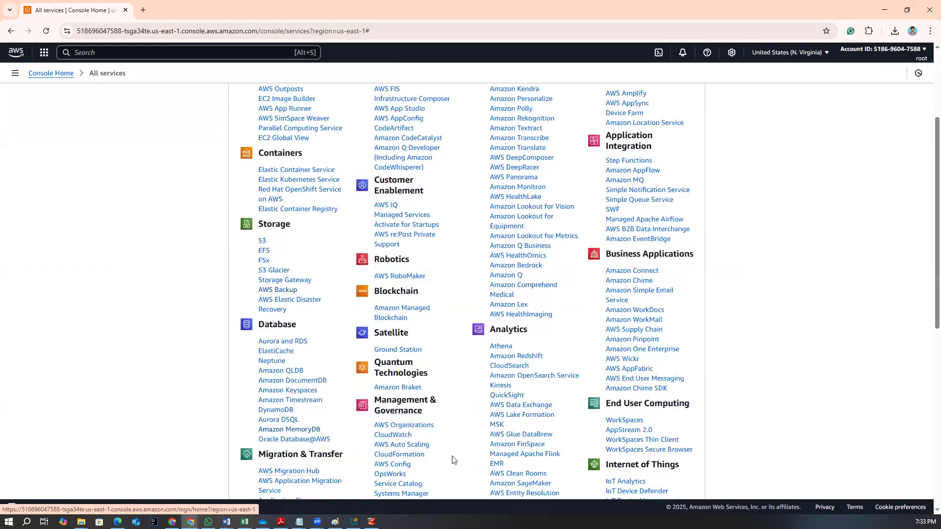
pyautogui.scroll(3, 402, 467)
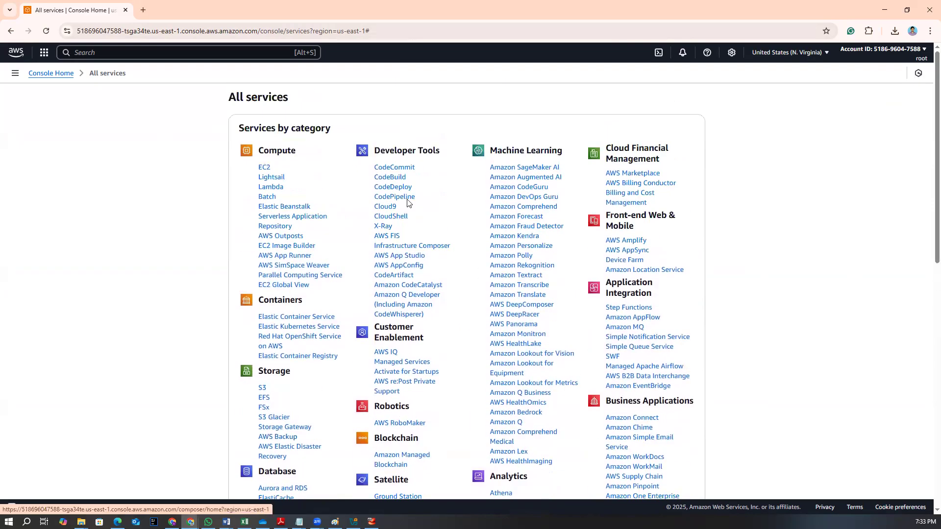
pyautogui.scroll(-2, 762, 263)
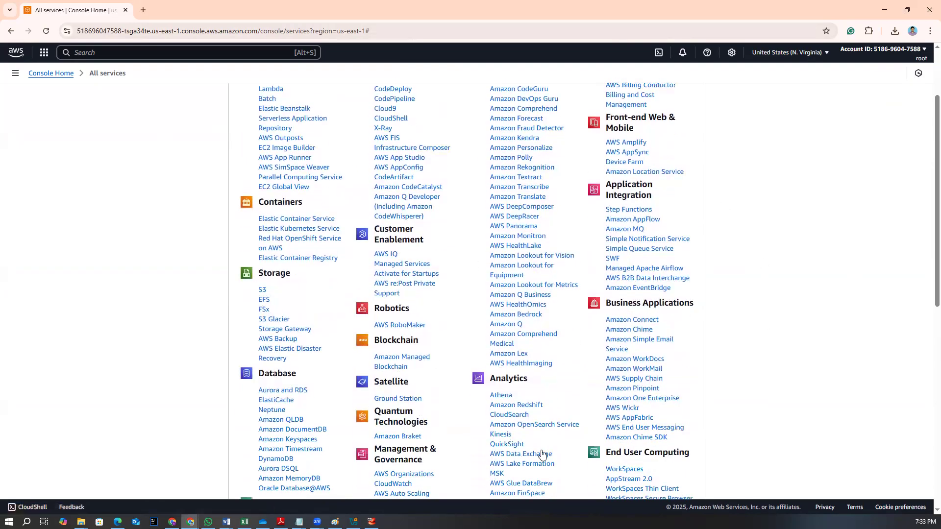
pyautogui.scroll(-6, 540, 453)
pyautogui.scroll(-3, 542, 455)
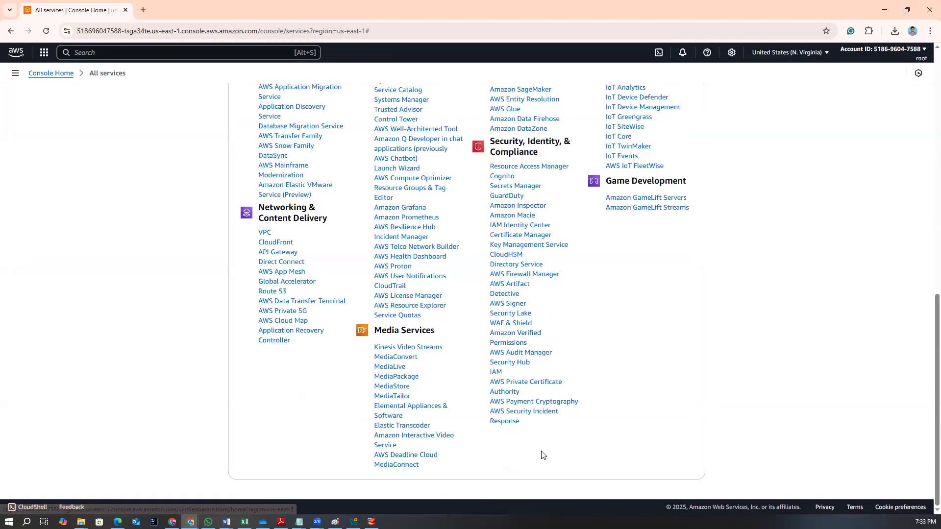
pyautogui.scroll(11, 541, 455)
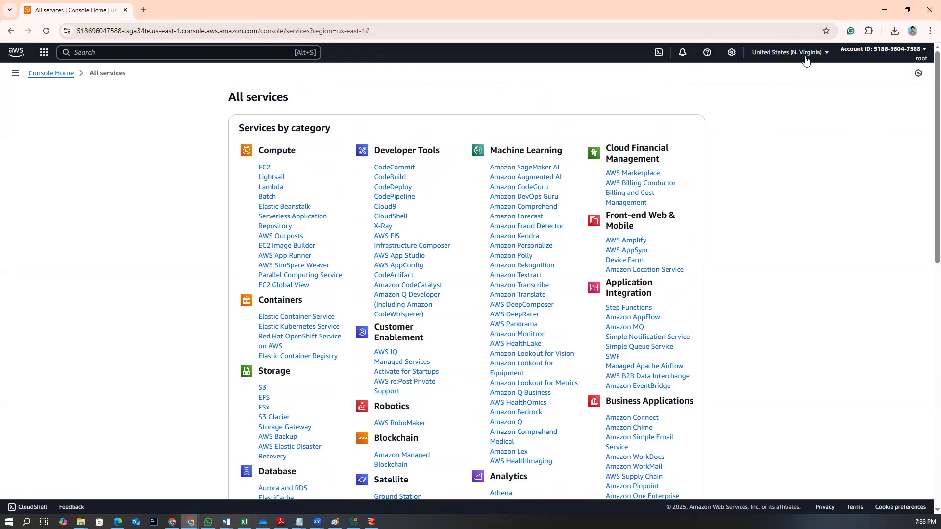
# Switch the console region to Asia Pacific (Mumbai)
pyautogui.click(777, 56)
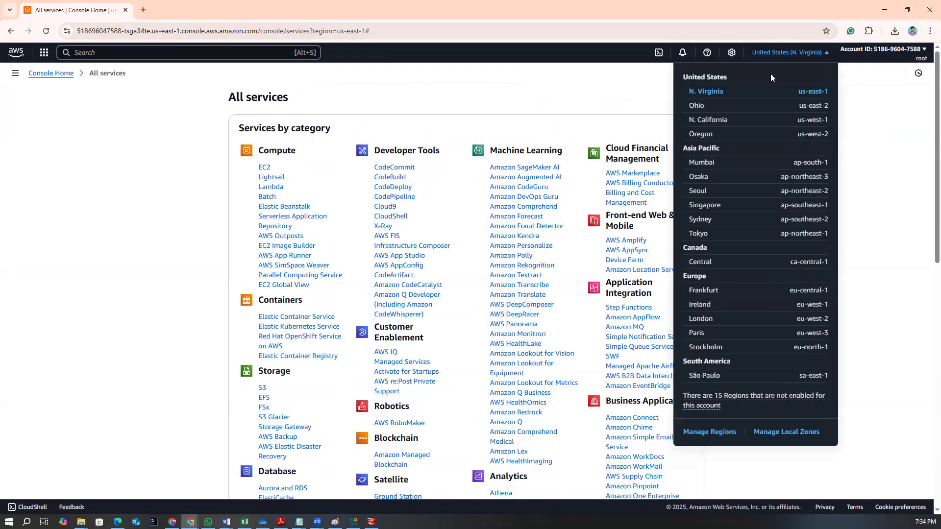
pyautogui.click(734, 164)
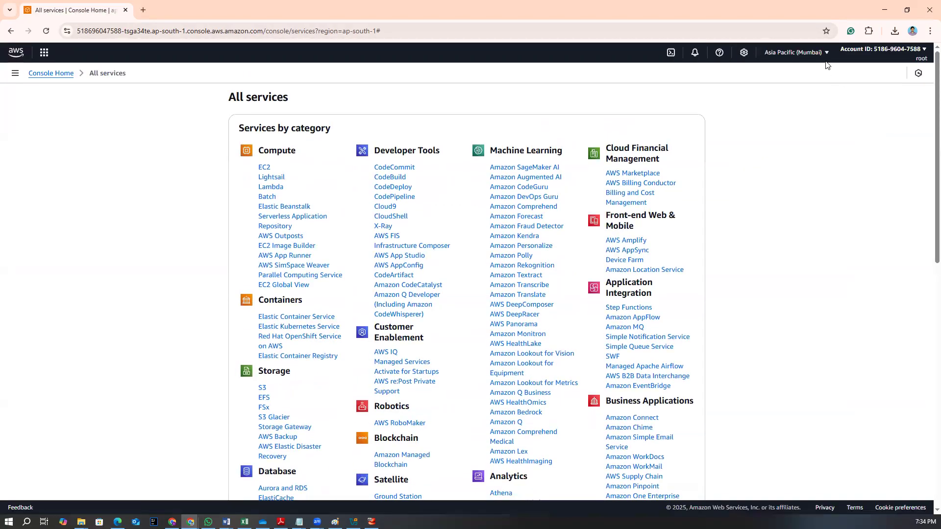
# Search the console for ec2 and open the EC2 service
pyautogui.click(93, 49)
pyautogui.write('ec2')
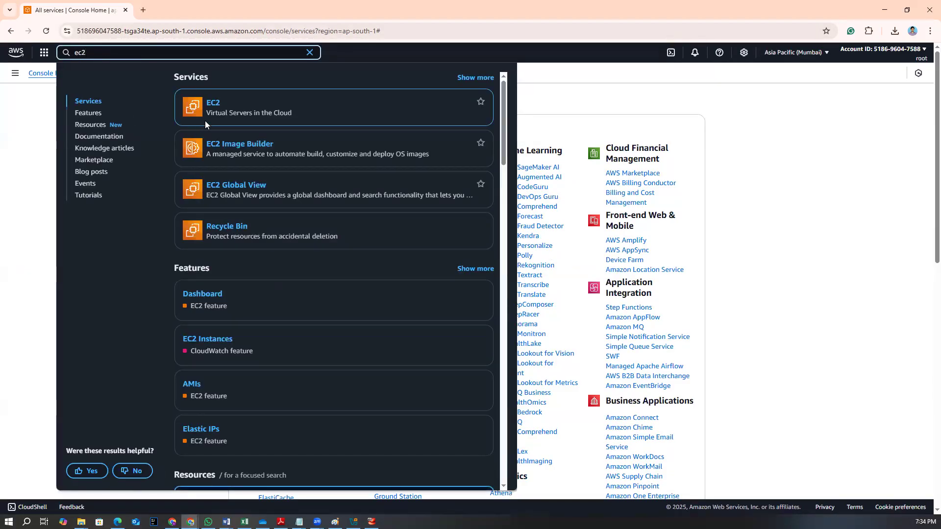
pyautogui.click(214, 104)
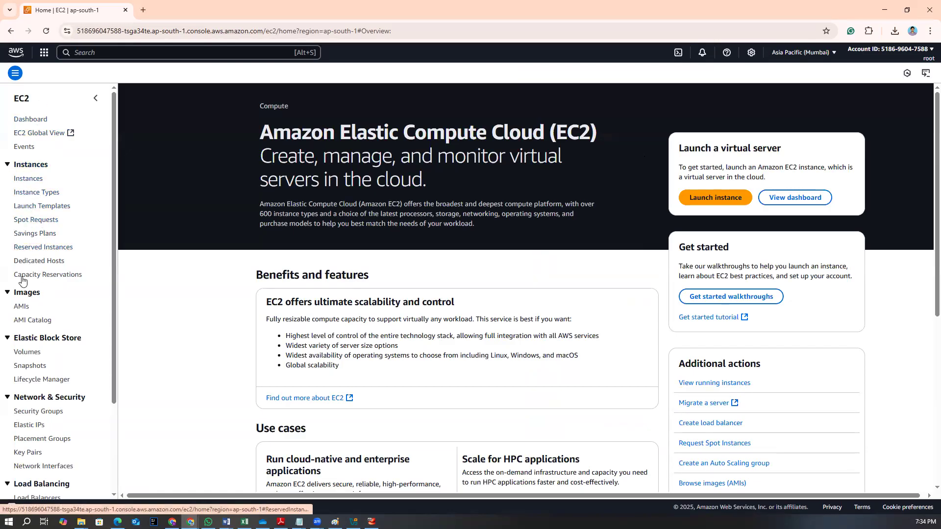
# Open the EC2 Instances list
pyautogui.scroll(-1, 23, 313)
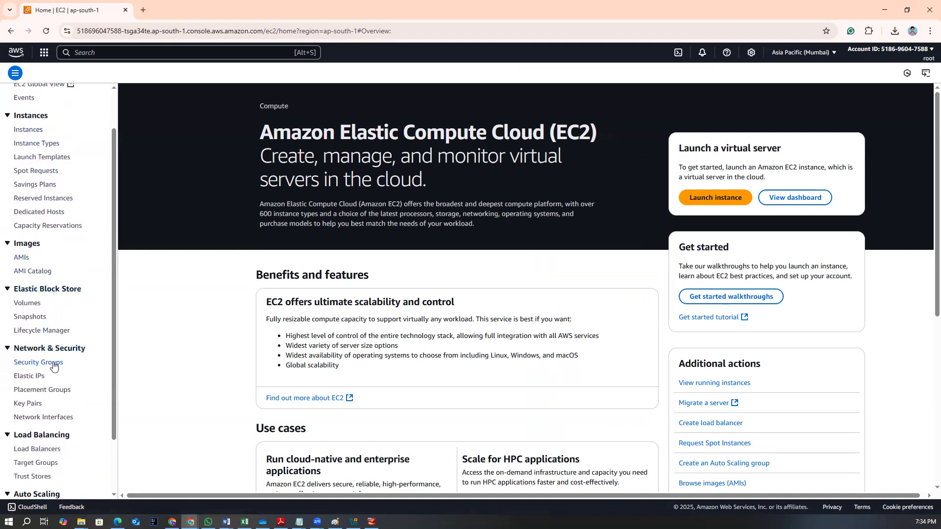
pyautogui.scroll(-2, 61, 385)
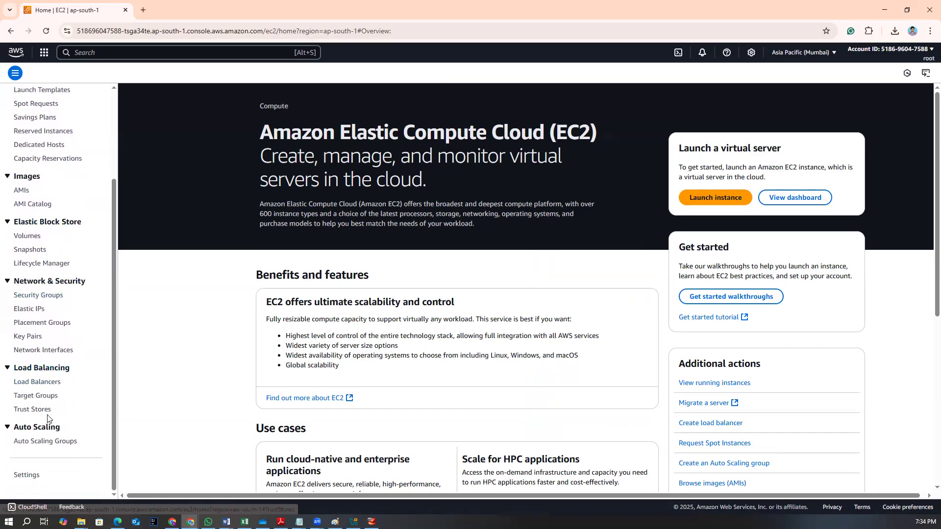
pyautogui.scroll(3, 49, 405)
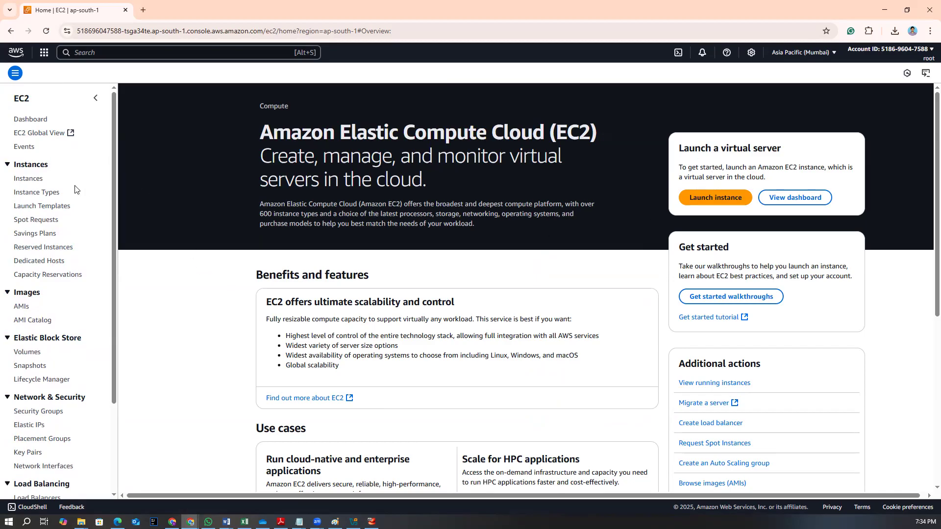
pyautogui.click(29, 179)
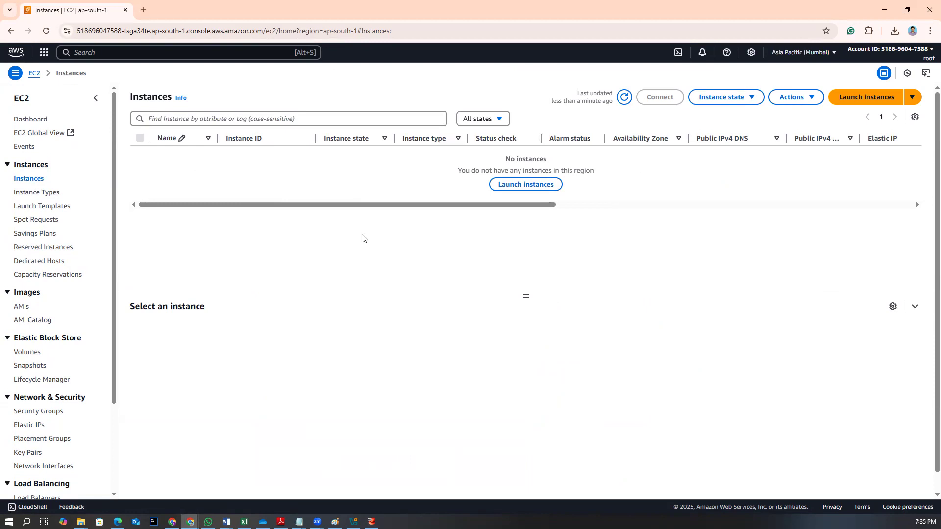
# Start launching a new instance and name it myec2
pyautogui.click(863, 98)
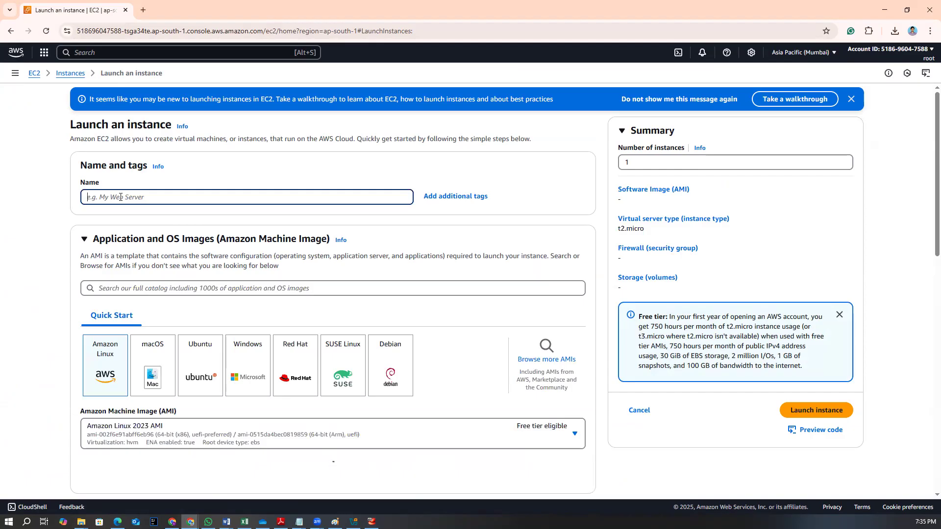
pyautogui.write('myec2')
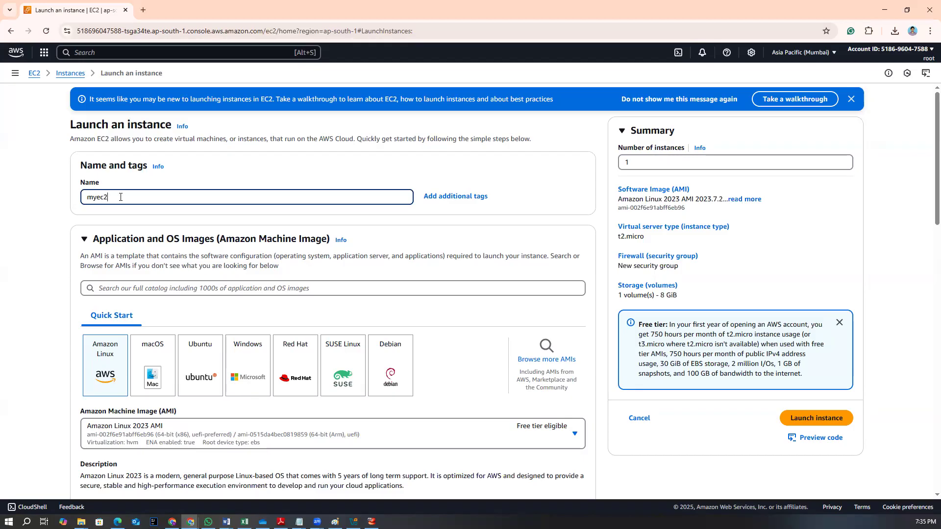
# Review the Application and OS Images section of the launch form
pyautogui.scroll(-2, 278, 332)
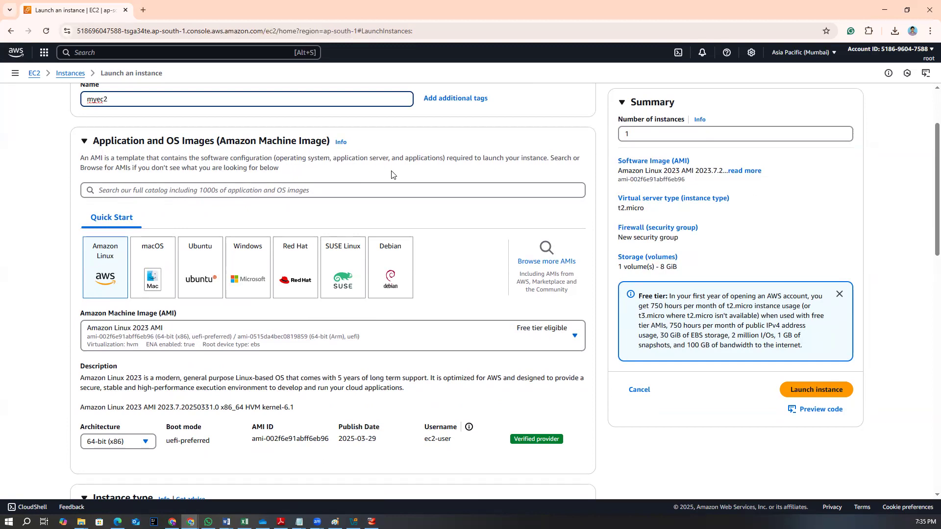
pyautogui.moveTo(155, 171); pyautogui.dragTo(284, 176)
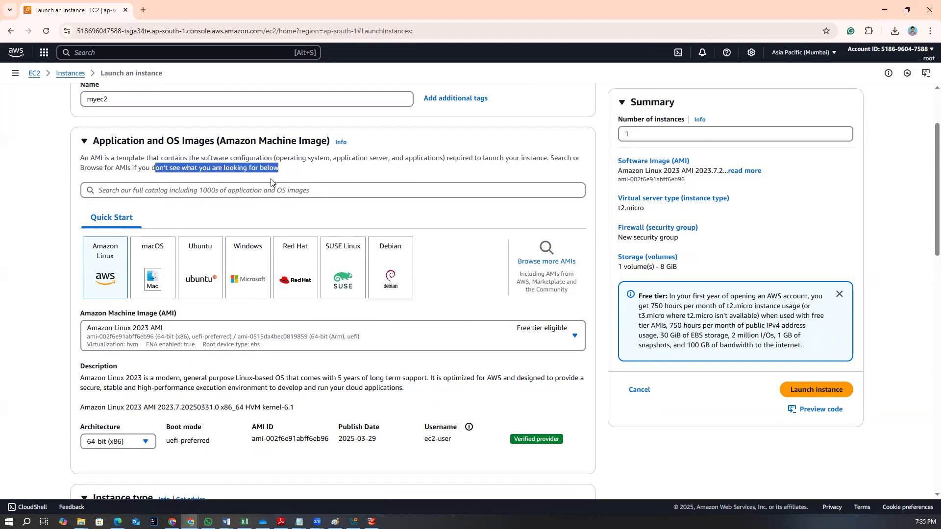
pyautogui.scroll(2, 233, 277)
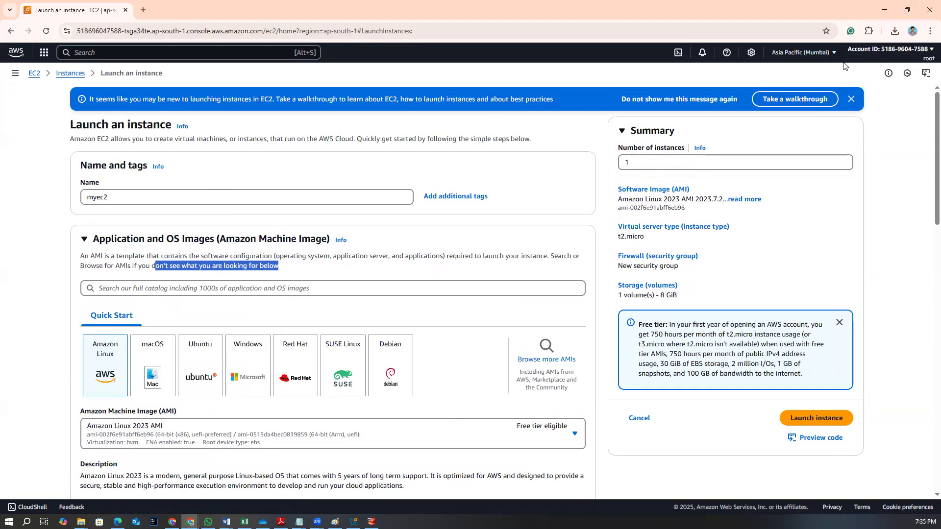
pyautogui.scroll(-3, 255, 308)
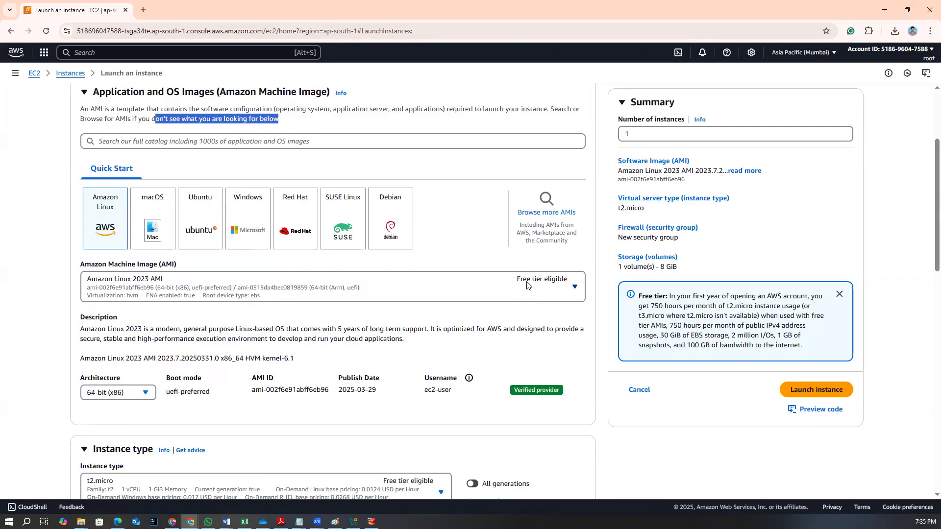
# Open the full AMI catalog and browse through the Quick Start AMIs available
pyautogui.click(530, 213)
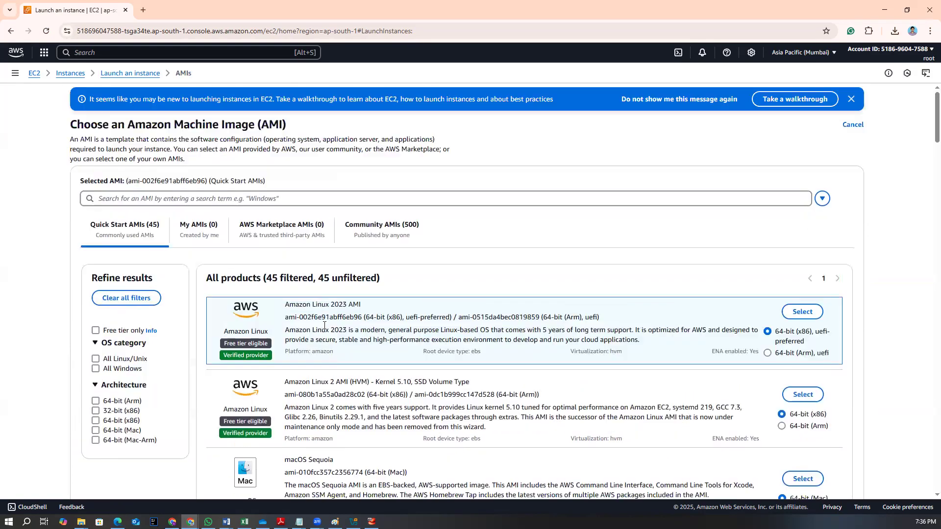
pyautogui.scroll(-6, 317, 319)
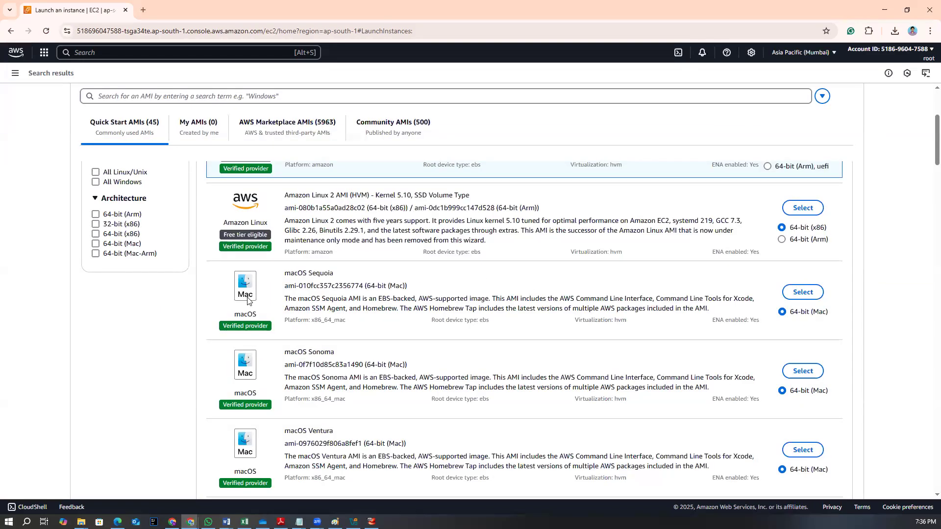
pyautogui.scroll(-3, 248, 302)
pyautogui.scroll(-3, 245, 324)
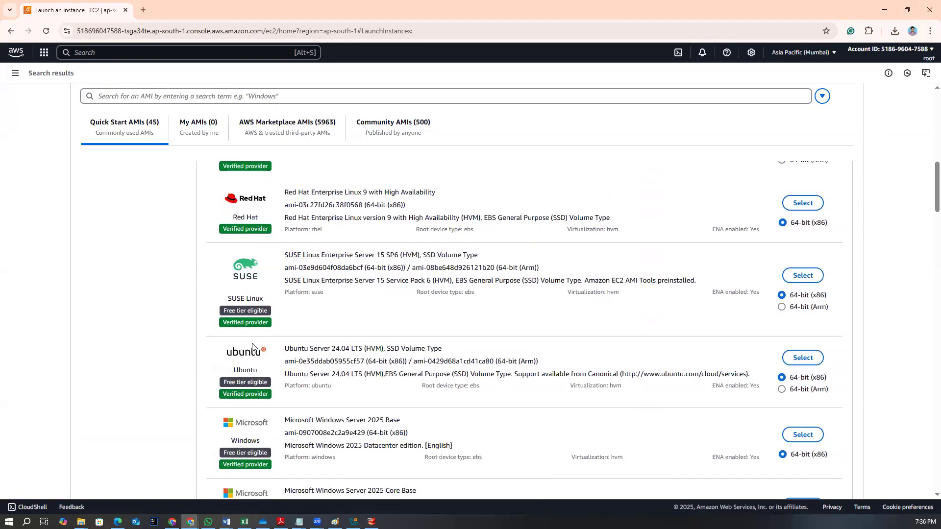
pyautogui.scroll(-3, 241, 363)
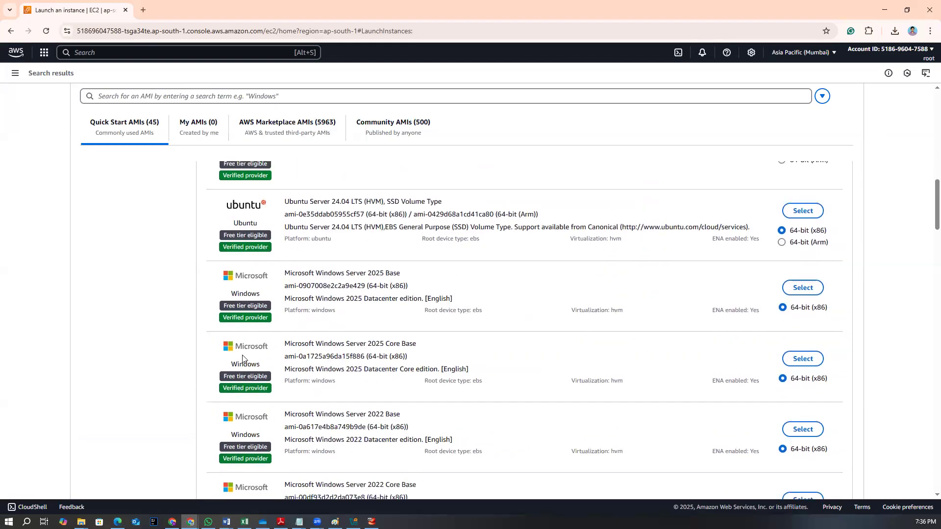
pyautogui.scroll(-6, 242, 358)
pyautogui.scroll(-10, 242, 359)
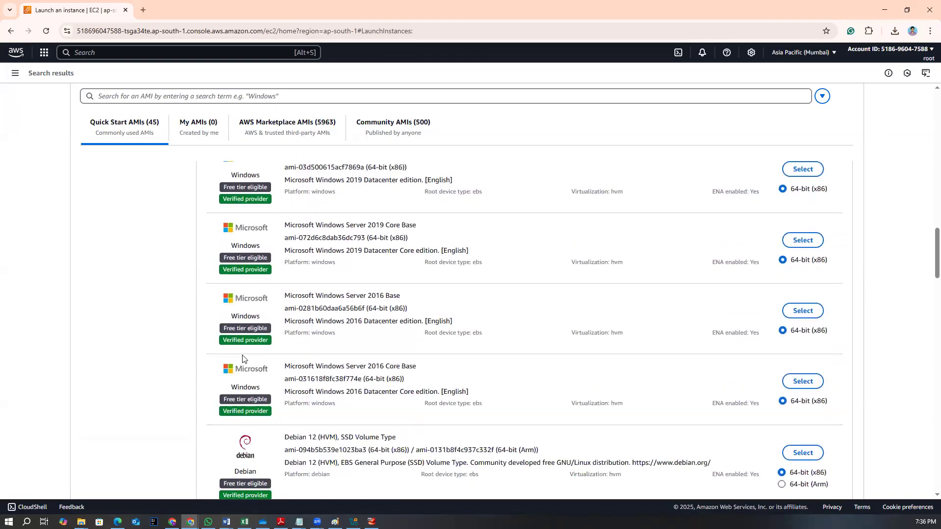
pyautogui.scroll(-10, 256, 390)
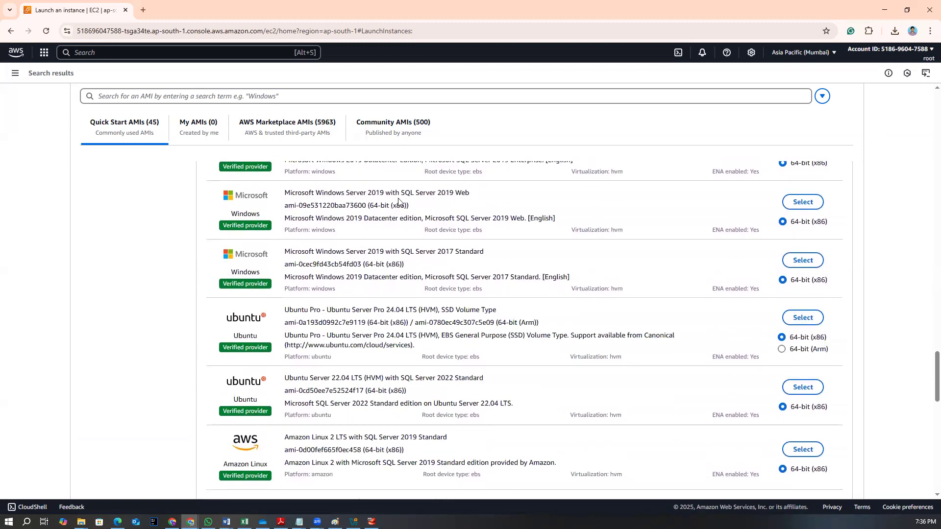
pyautogui.scroll(10, 373, 391)
pyautogui.scroll(15, 373, 392)
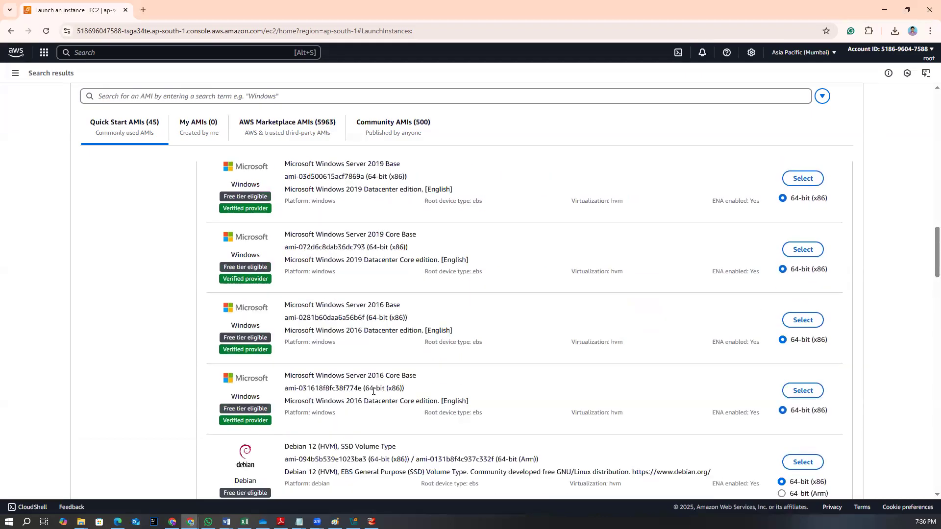
pyautogui.scroll(7, 374, 391)
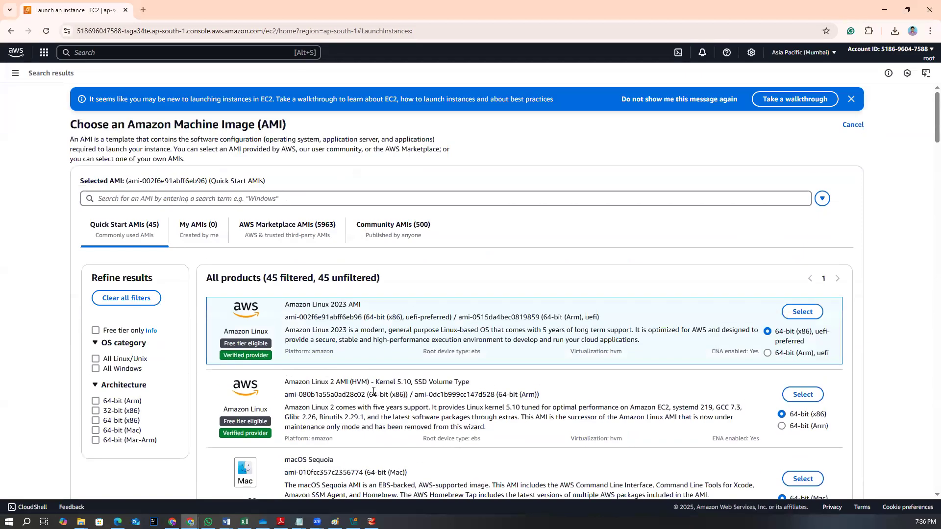
pyautogui.scroll(-3, 402, 404)
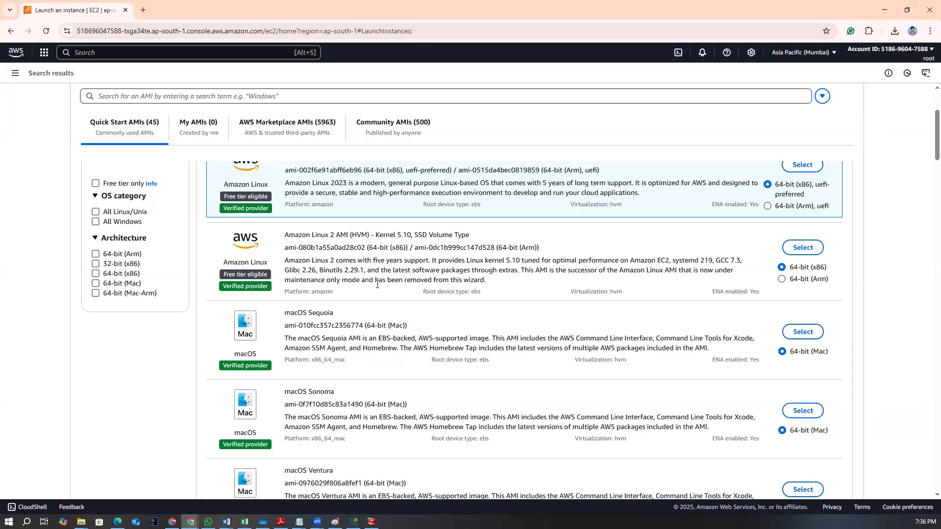
pyautogui.scroll(2, 386, 223)
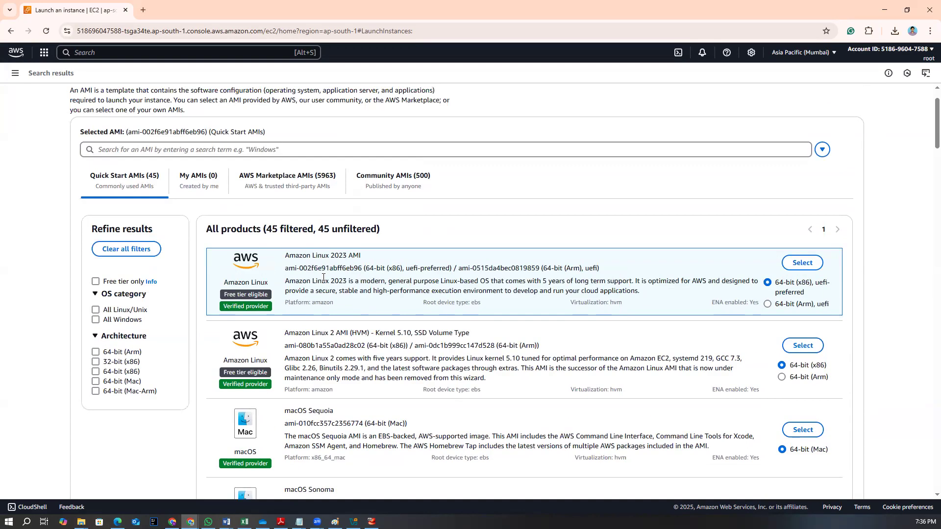
# Select the Amazon Linux 2 AMI (HVM) - Kernel 5.10, SSD Volume Type image for the instance
pyautogui.moveTo(329, 255); pyautogui.dragTo(349, 255)
pyautogui.scroll(-1, 323, 333)
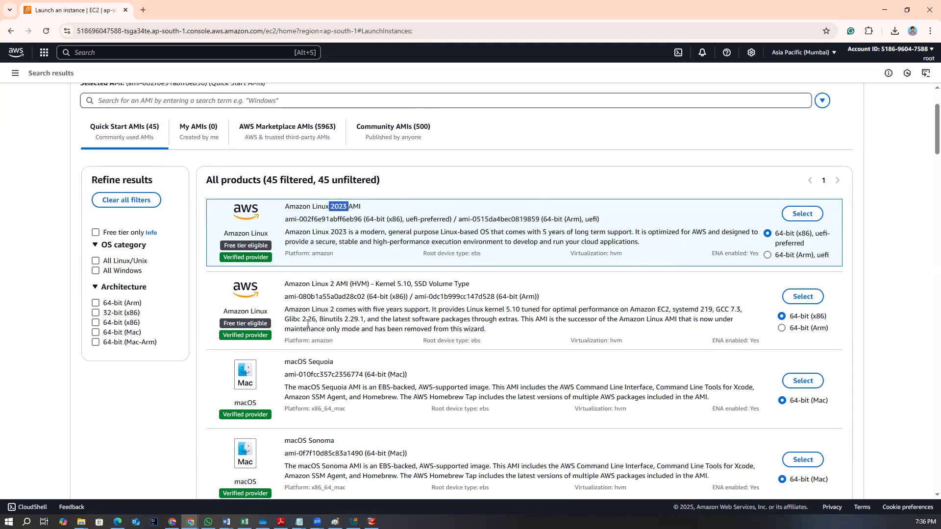
pyautogui.moveTo(283, 284); pyautogui.dragTo(471, 296)
pyautogui.click(803, 296)
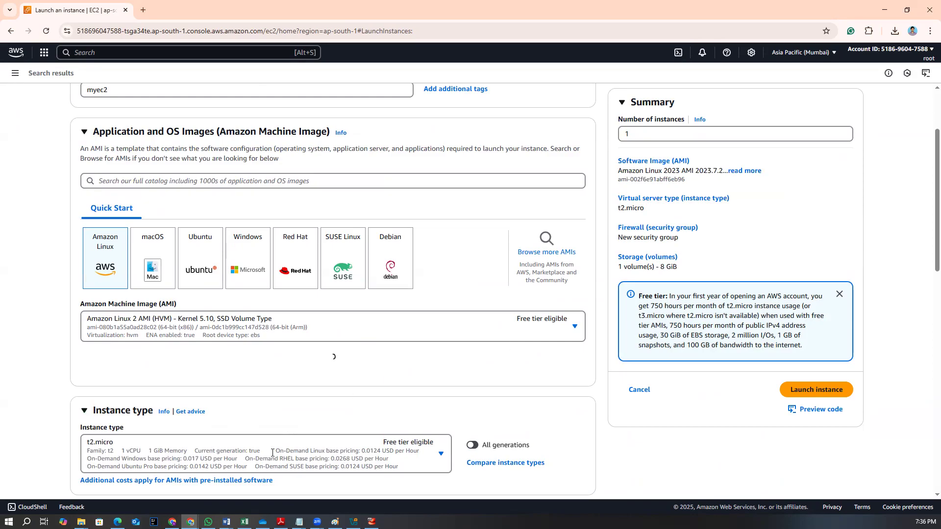
# Review the chosen AMI details on the launch form and open the instance type comparison
pyautogui.scroll(-10, 466, 461)
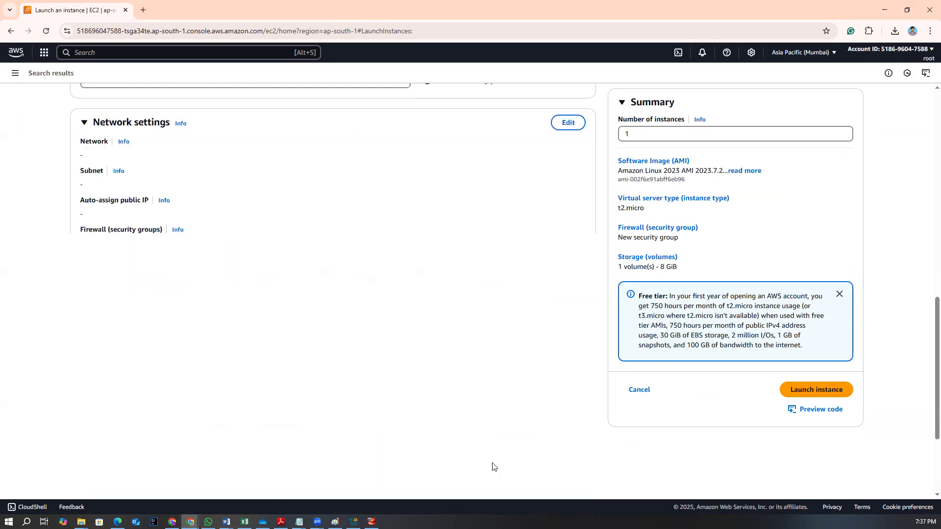
pyautogui.scroll(5, 320, 442)
pyautogui.scroll(7, 318, 402)
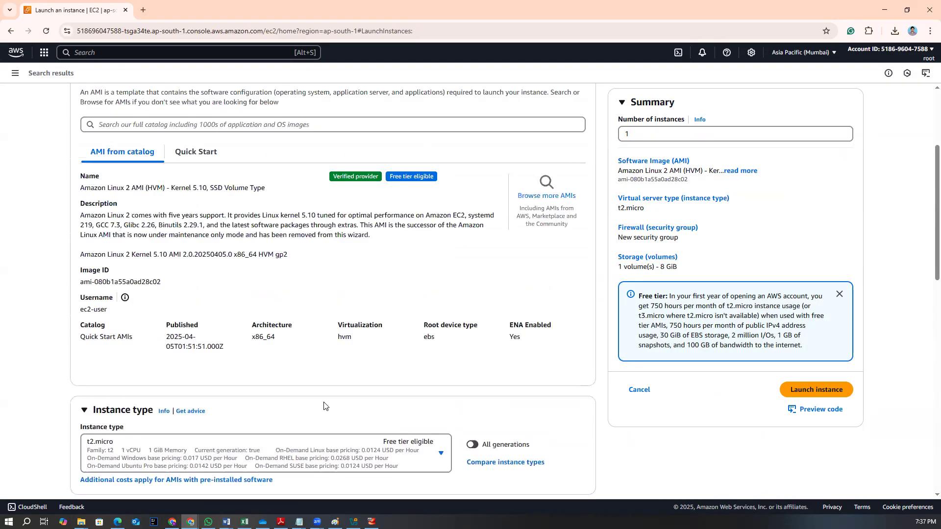
pyautogui.scroll(-7, 324, 403)
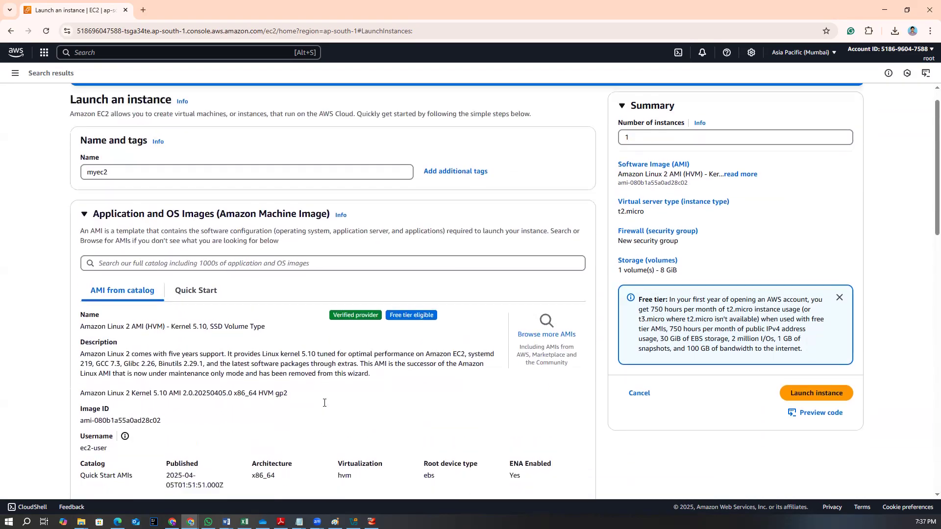
pyautogui.click(500, 284)
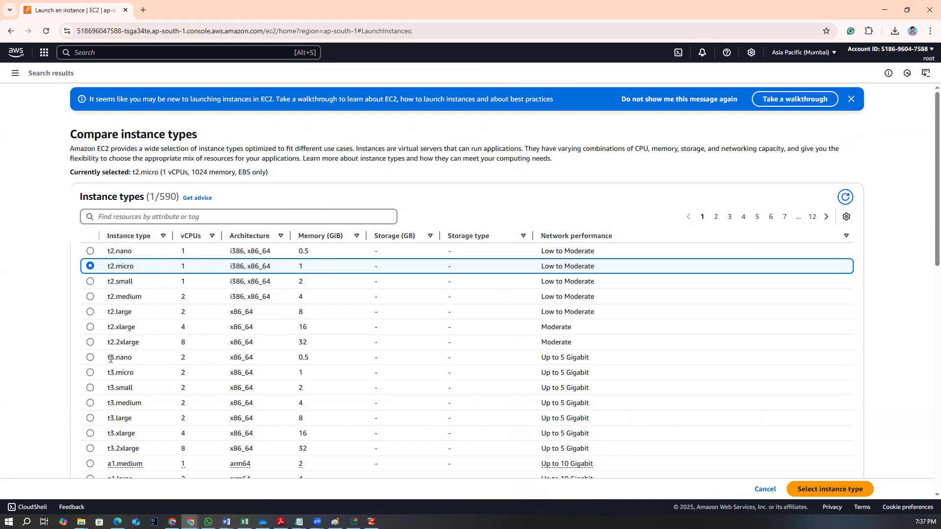
# Browse the instance type comparison table and select t2.micro as the instance type
pyautogui.scroll(-2, 112, 359)
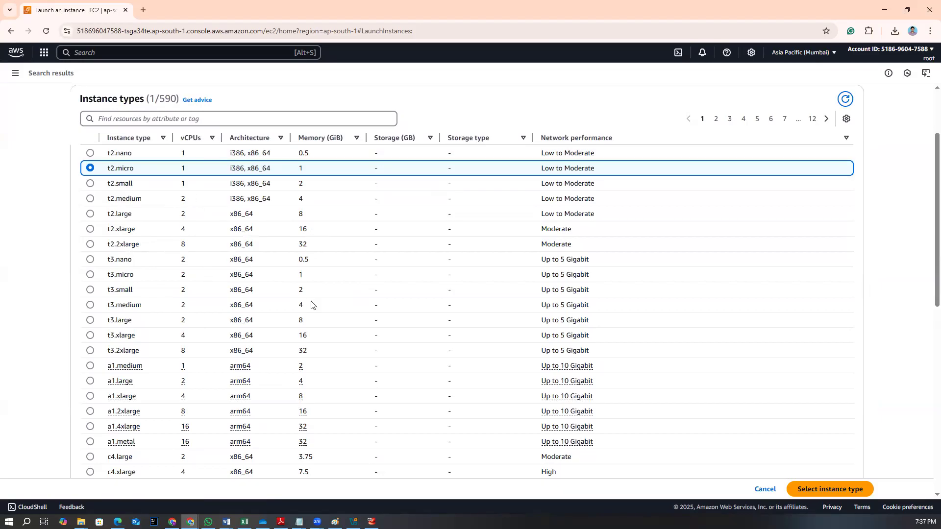
pyautogui.scroll(-3, 166, 410)
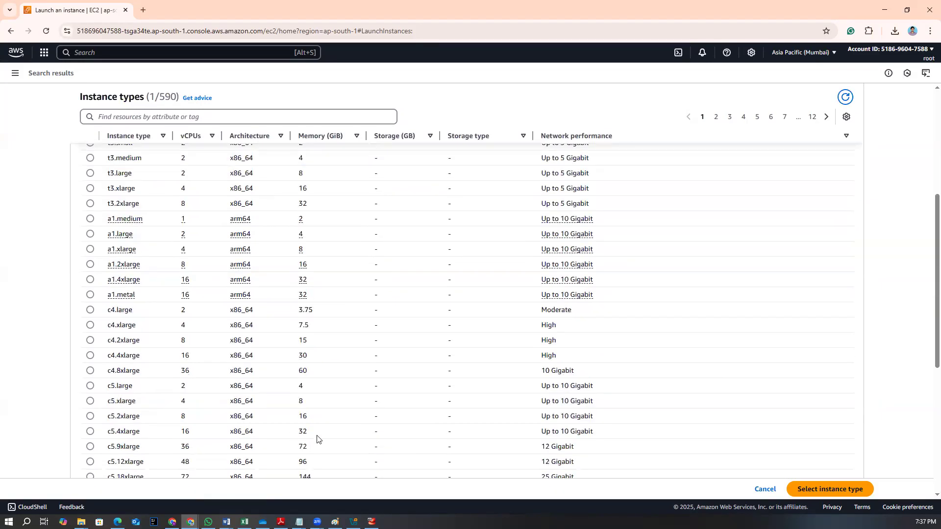
pyautogui.scroll(-4, 318, 438)
pyautogui.scroll(-2, 131, 352)
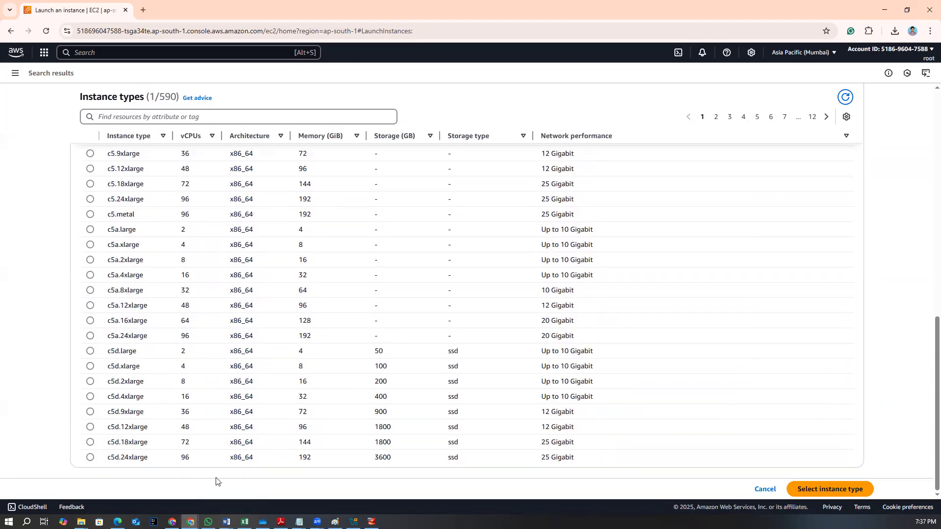
pyautogui.moveTo(181, 458); pyautogui.dragTo(195, 459)
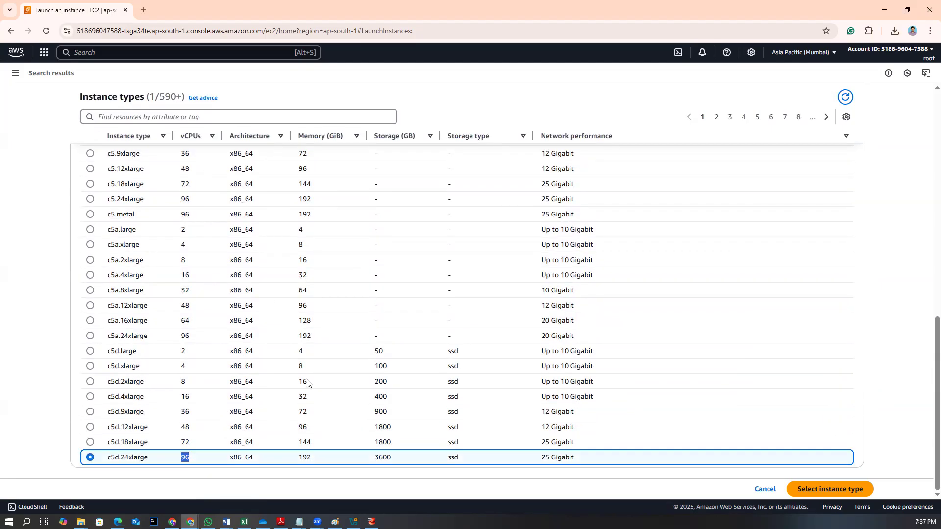
pyautogui.moveTo(295, 461); pyautogui.dragTo(312, 465)
pyautogui.scroll(3, 253, 436)
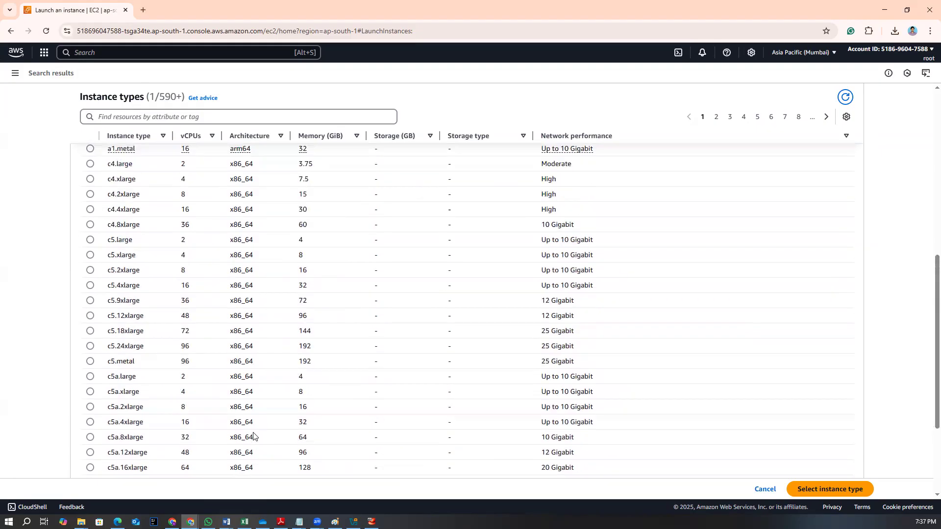
pyautogui.scroll(8, 253, 436)
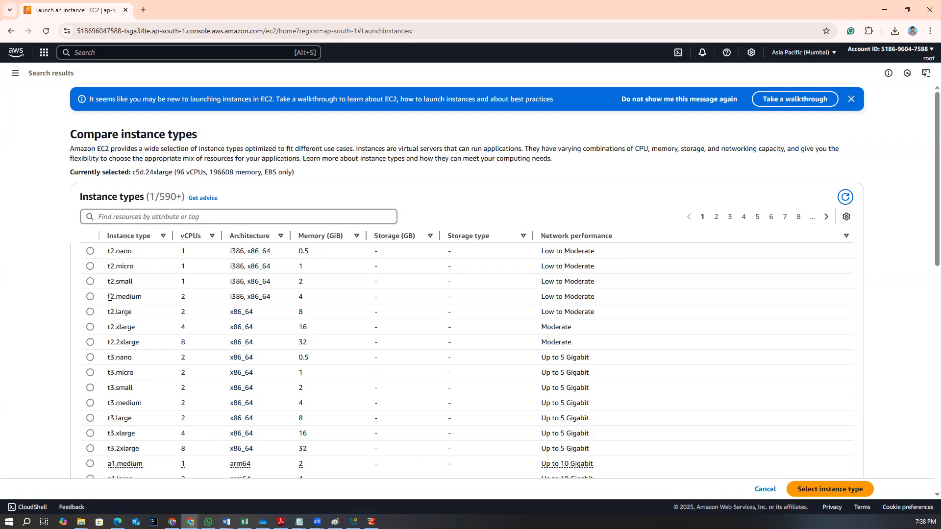
pyautogui.click(90, 266)
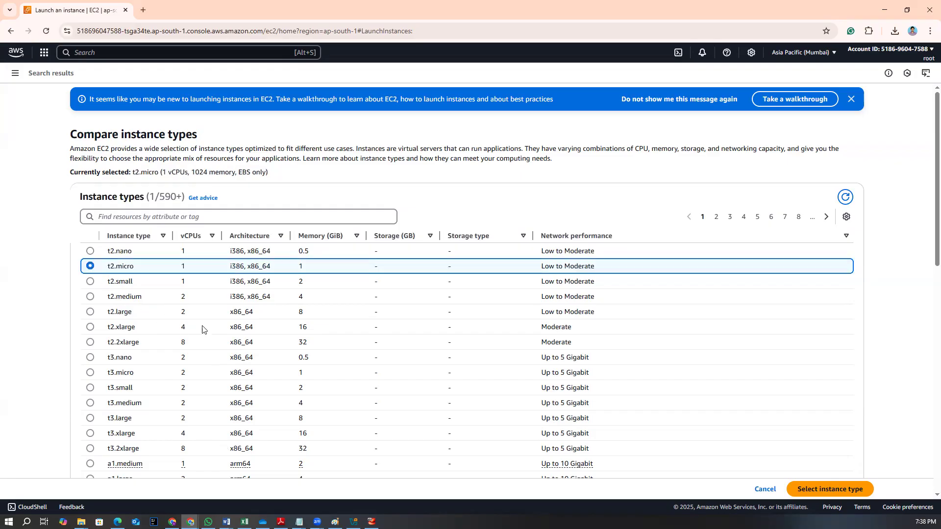
pyautogui.click(832, 487)
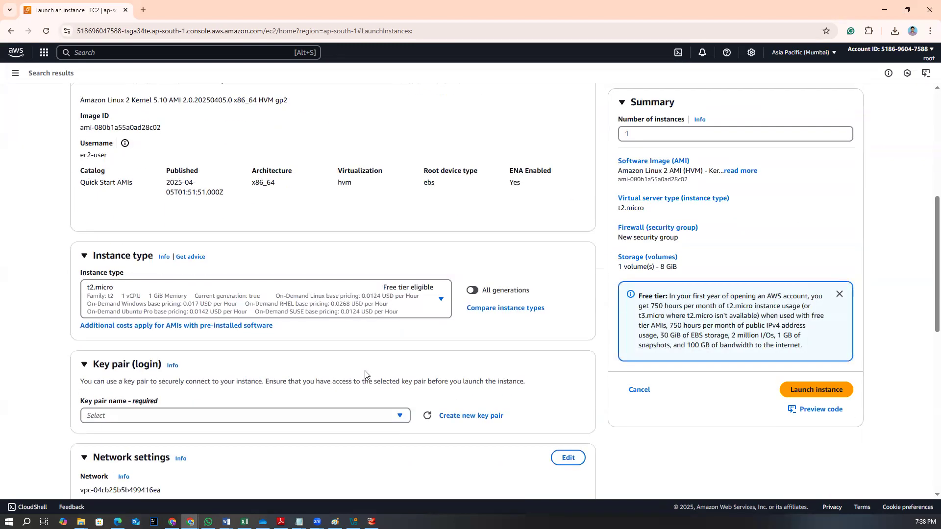
# Switch to Paint and draw a dark red rectangle at the diagram's left side
pyautogui.scroll(-4, 275, 343)
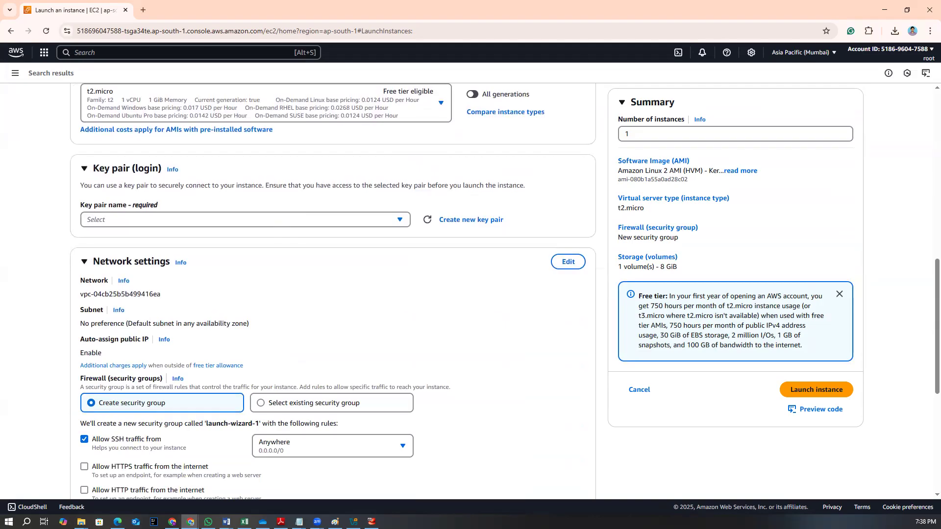
pyautogui.click(335, 522)
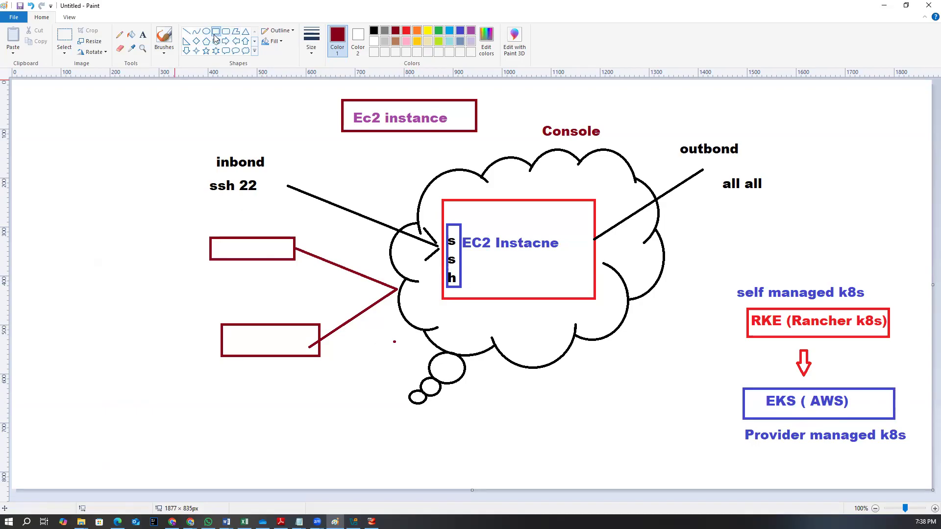
pyautogui.moveTo(53, 234); pyautogui.dragTo(134, 298)
pyautogui.click(184, 338)
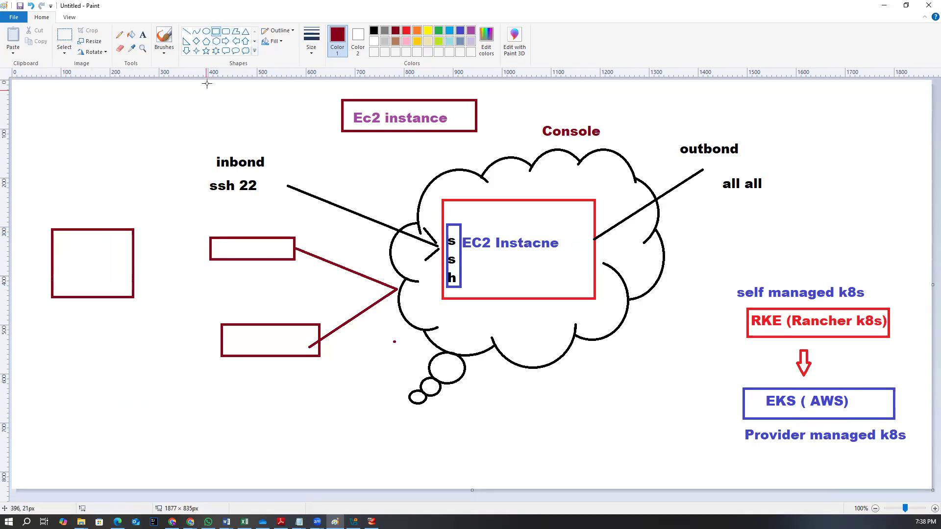
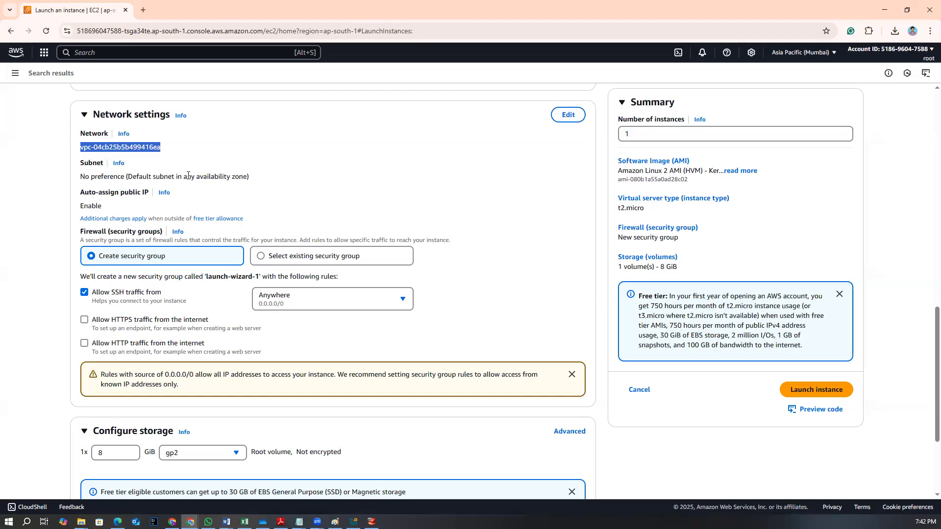
# Allow HTTPS and HTTP traffic from the internet in the new security group's rules
pyautogui.scroll(-1, 176, 260)
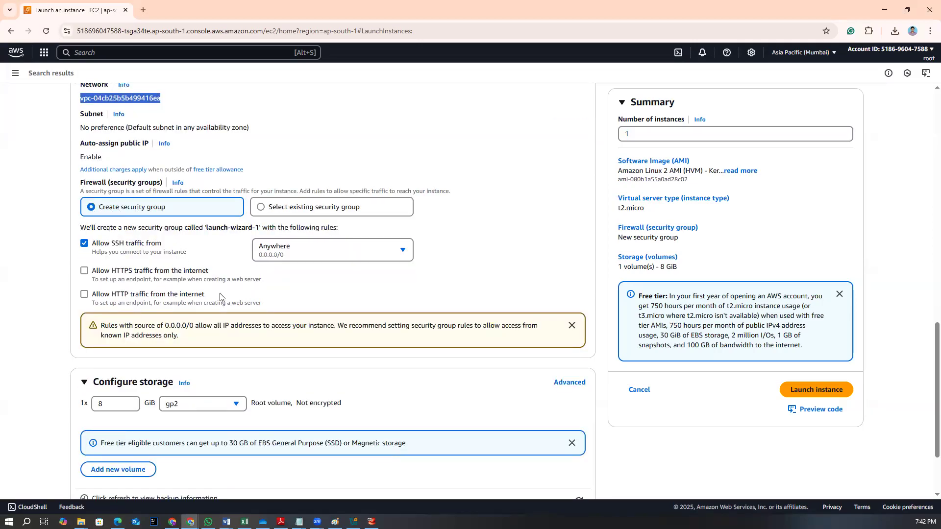
pyautogui.scroll(-1, 96, 248)
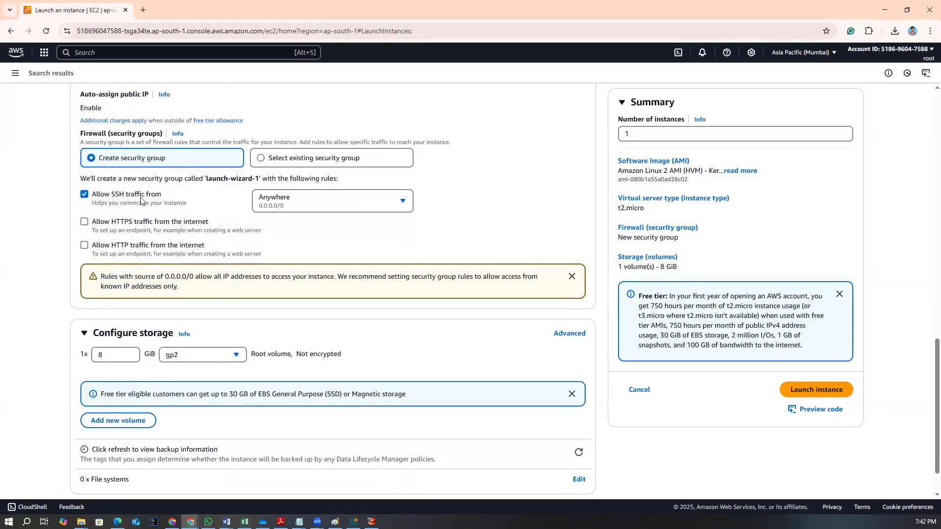
pyautogui.click(85, 223)
pyautogui.click(84, 245)
pyautogui.scroll(-1, 209, 368)
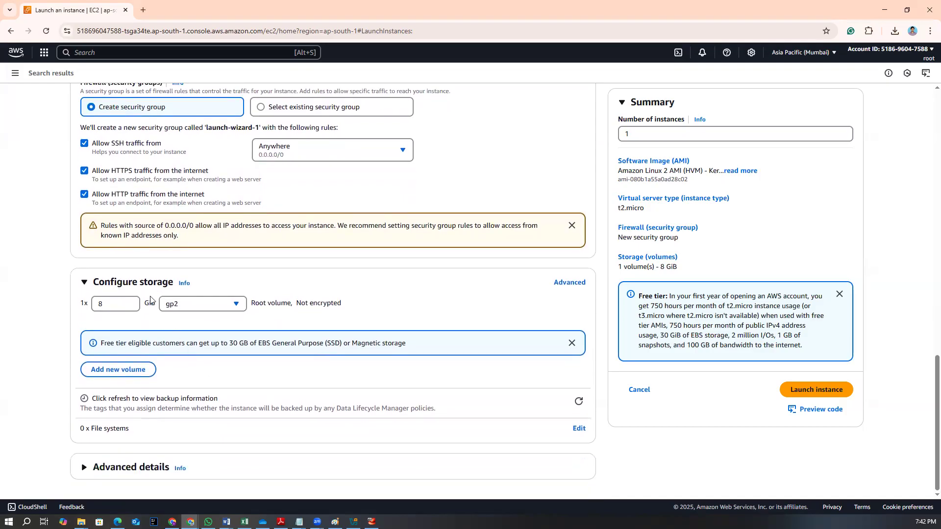
# Review the EC2 launch notes in Notepad covering storage and security group ports
pyautogui.moveTo(299, 522)
pyautogui.click(342, 485)
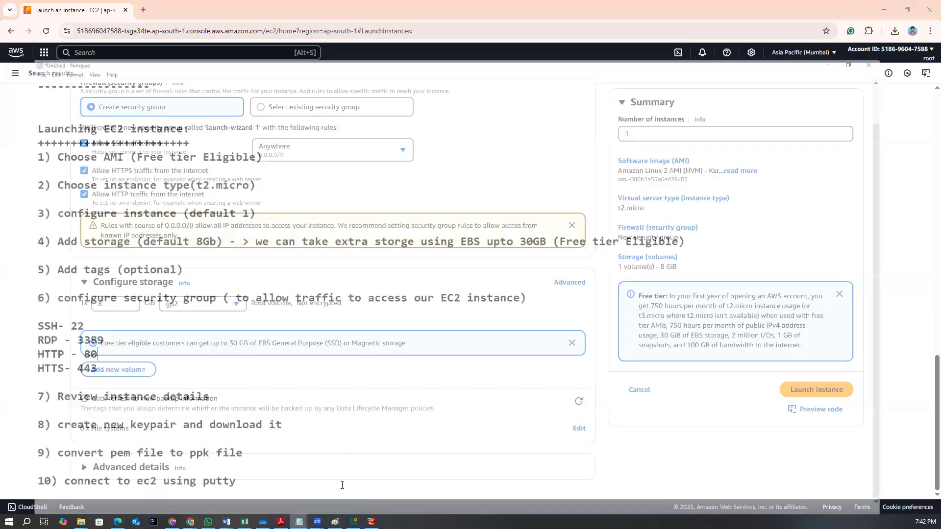
pyautogui.moveTo(128, 204); pyautogui.dragTo(202, 204)
pyautogui.click(334, 241)
pyautogui.moveTo(467, 203); pyautogui.dragTo(569, 203)
pyautogui.click(883, 5)
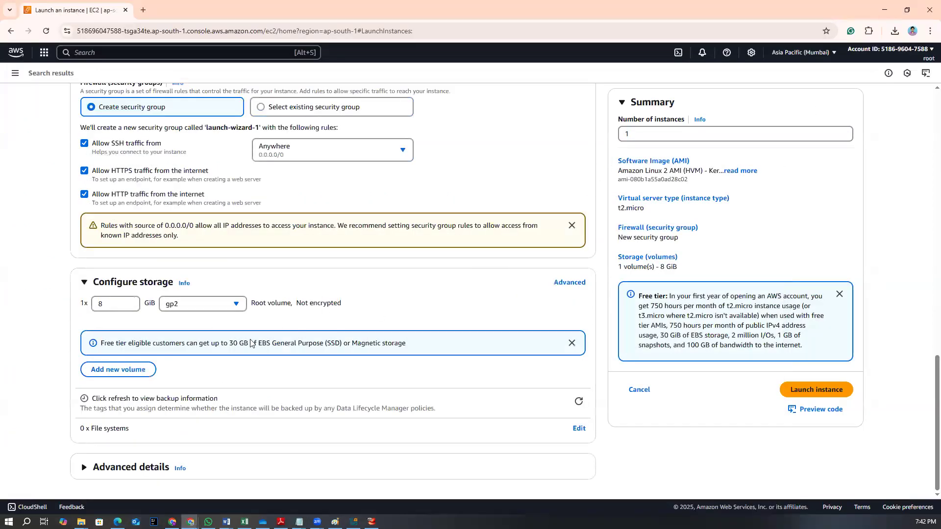
# Review the storage free tier note and launch the instance
pyautogui.moveTo(203, 343); pyautogui.dragTo(421, 350)
pyautogui.click(401, 319)
pyautogui.scroll(4, 238, 353)
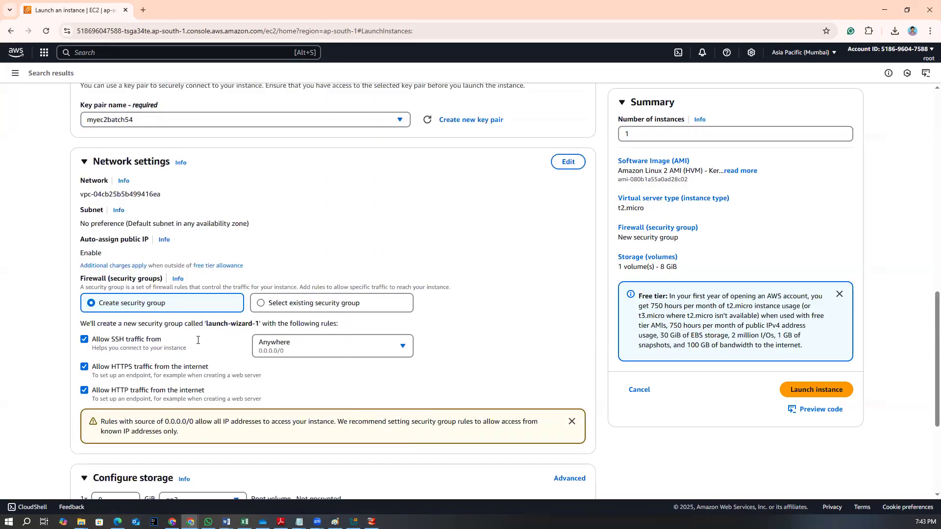
pyautogui.scroll(6, 198, 341)
pyautogui.scroll(-10, 199, 378)
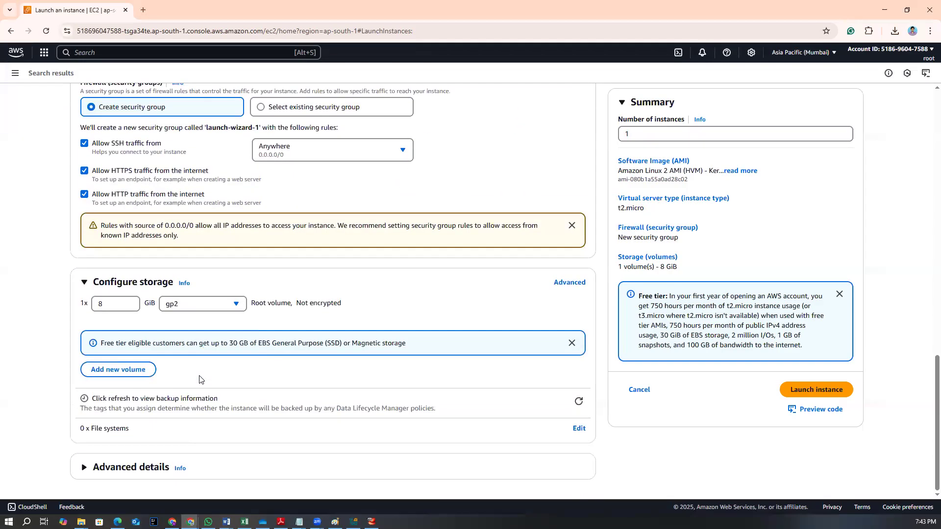
pyautogui.click(795, 389)
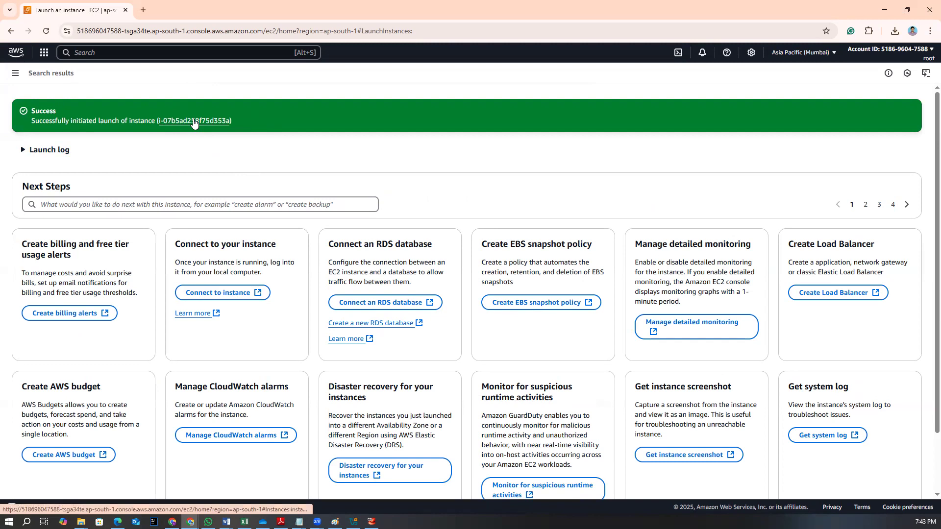
# Open the Instances list, refresh it and select the myec2 instance
pyautogui.click(14, 75)
pyautogui.click(26, 182)
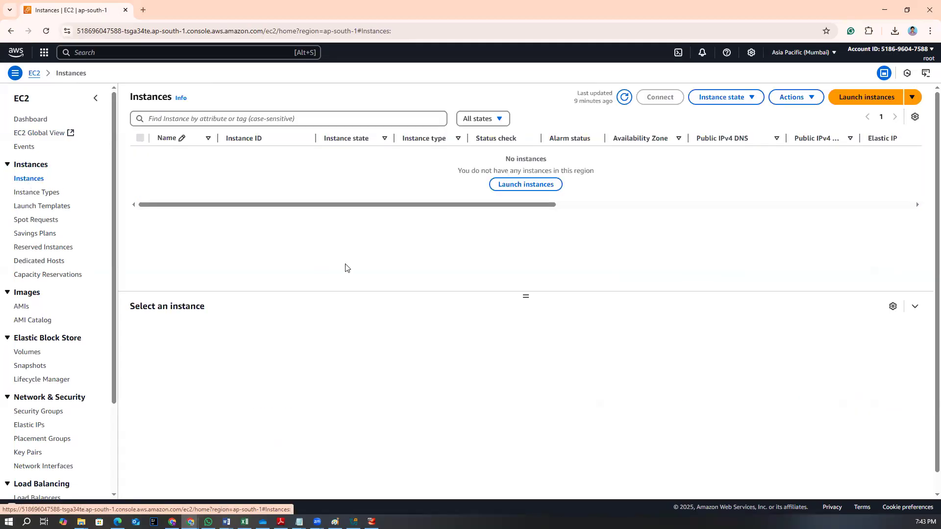
pyautogui.click(46, 31)
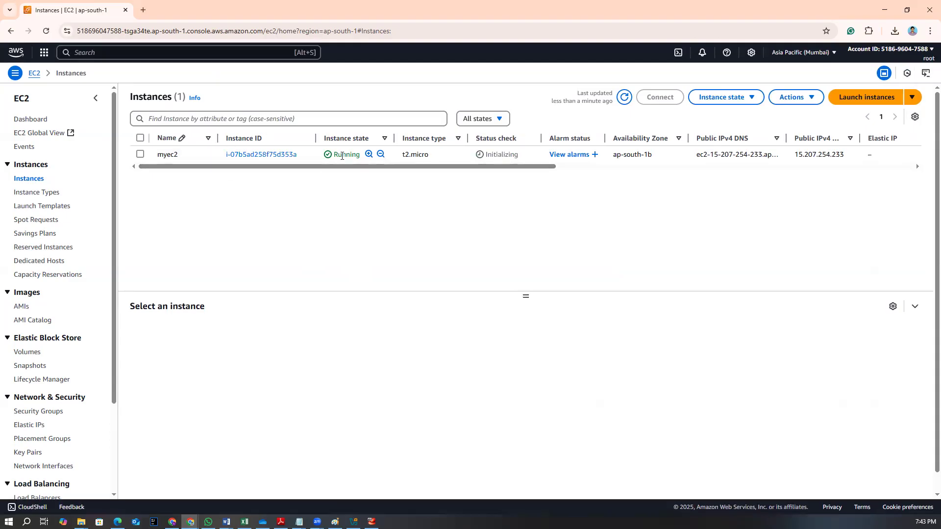
pyautogui.moveTo(401, 158); pyautogui.dragTo(436, 156)
pyautogui.click(425, 182)
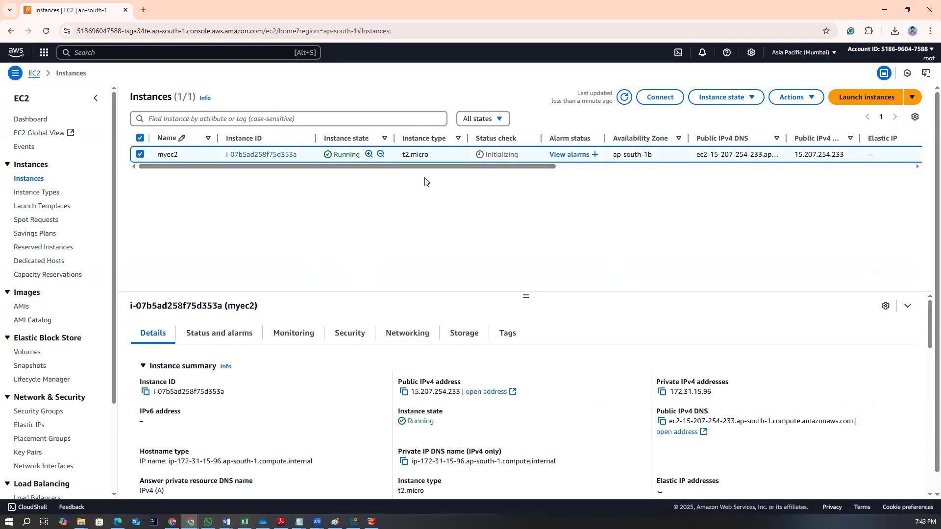
# Examine the instance's columns across the list and its details summary
pyautogui.hscroll(2, 488, 168)
pyautogui.moveTo(488, 167); pyautogui.dragTo(625, 167)
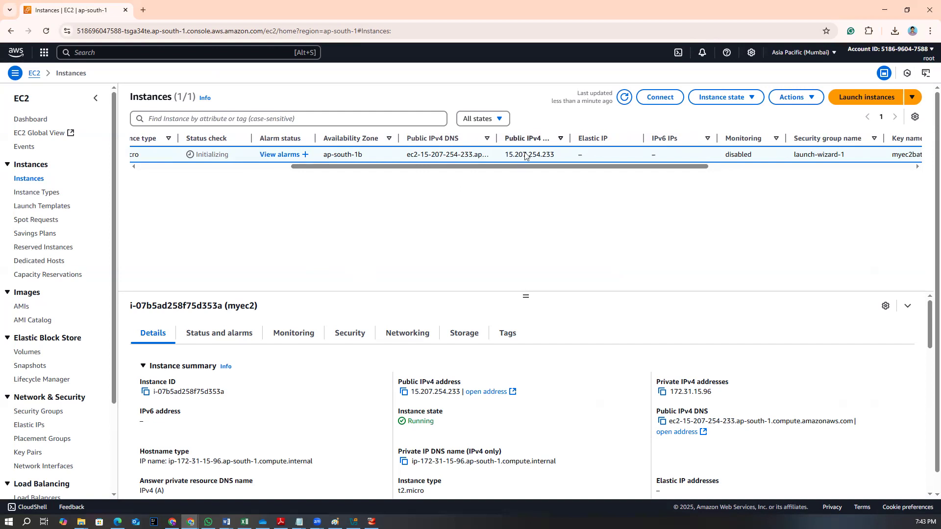
pyautogui.moveTo(539, 165); pyautogui.dragTo(635, 172)
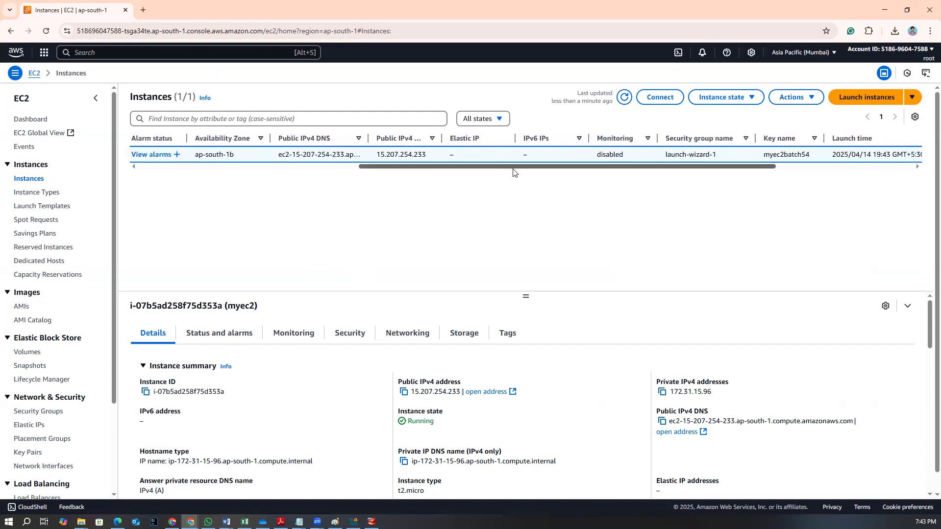
pyautogui.hscroll(3, 514, 171)
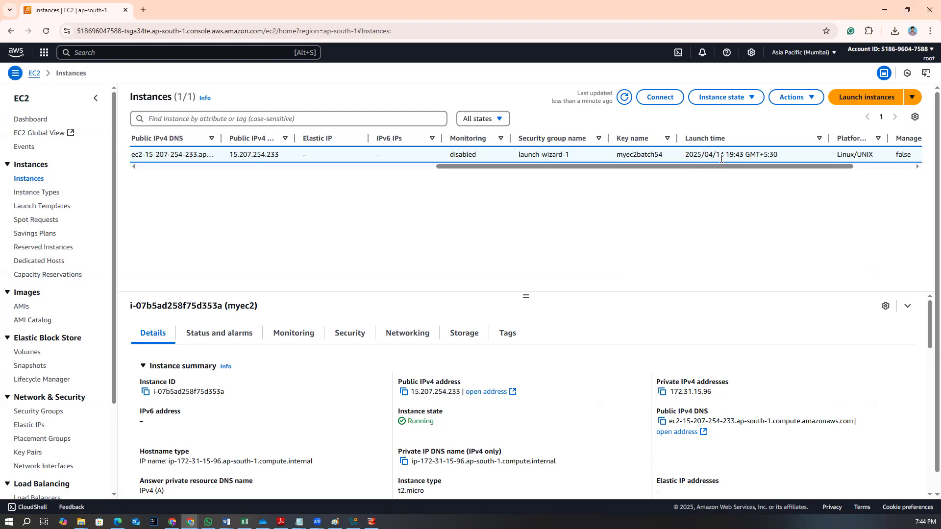
pyautogui.hscroll(2, 792, 174)
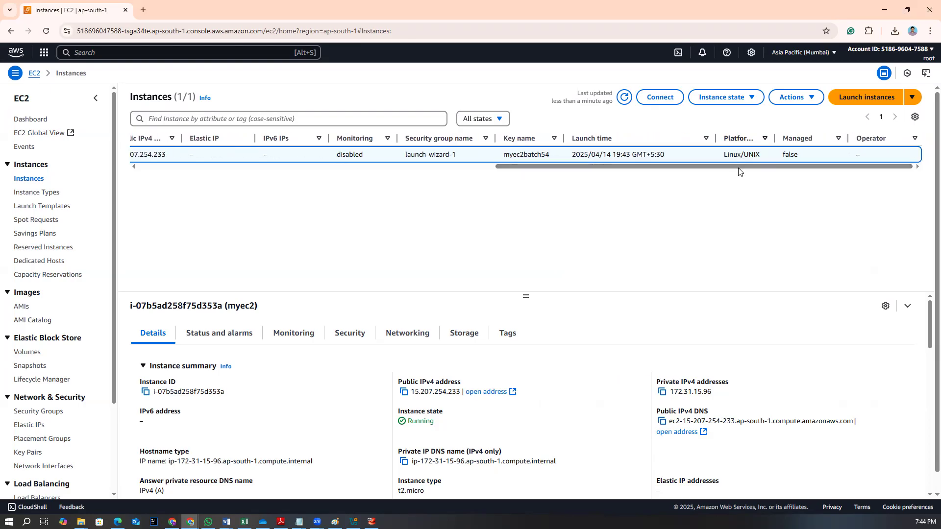
pyautogui.moveTo(563, 169); pyautogui.dragTo(162, 166)
pyautogui.scroll(-3, 274, 390)
pyautogui.scroll(3, 274, 389)
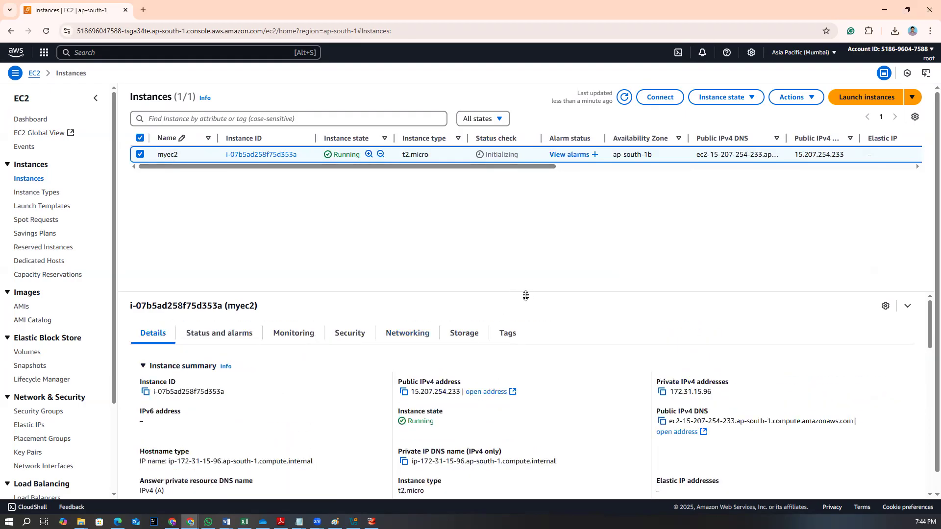
pyautogui.moveTo(526, 296); pyautogui.dragTo(515, 176)
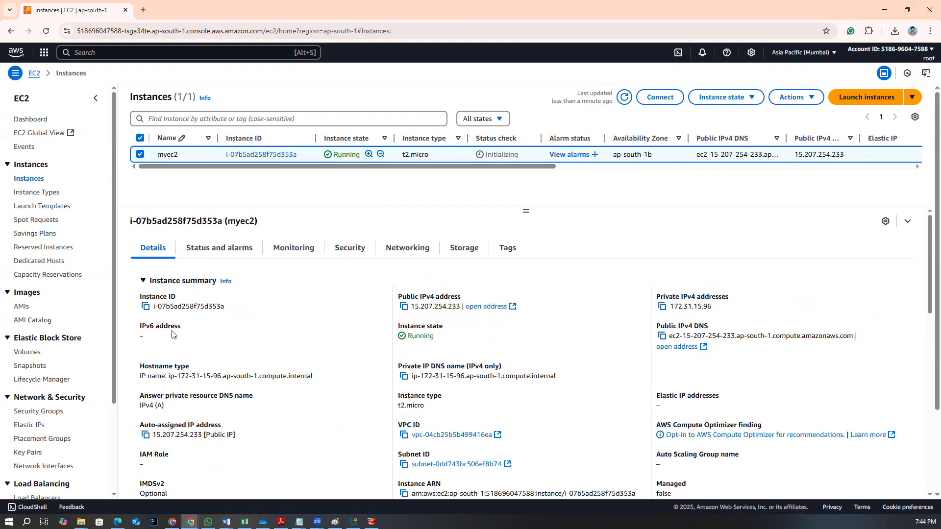
pyautogui.scroll(-2, 170, 426)
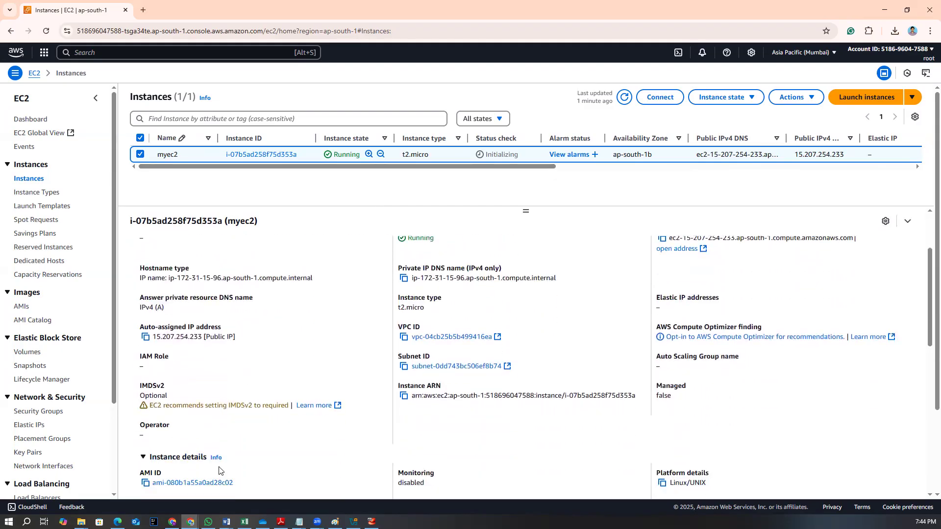
pyautogui.scroll(-4, 219, 471)
pyautogui.scroll(3, 219, 471)
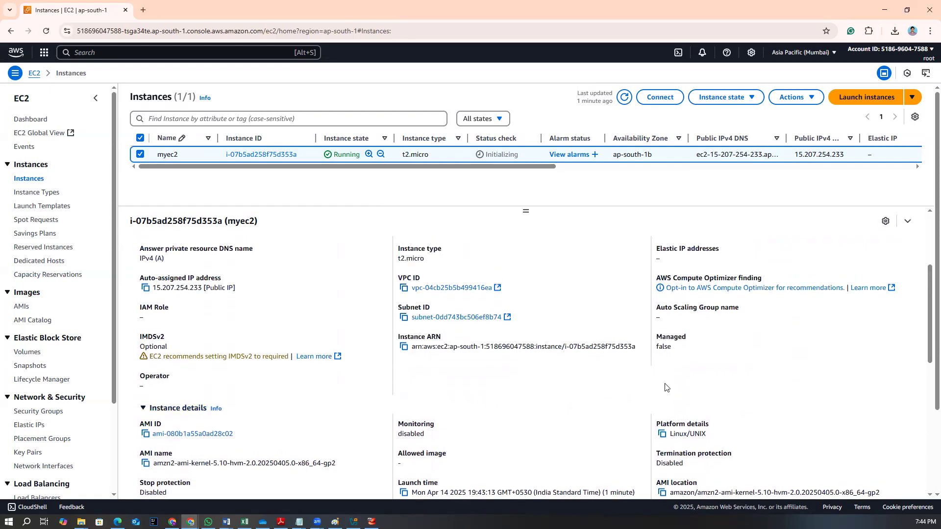
pyautogui.scroll(3, 662, 387)
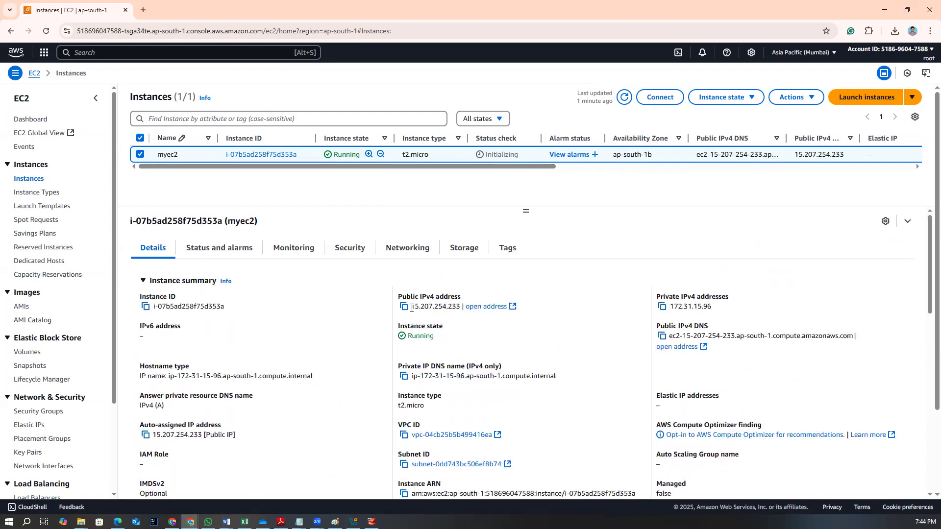
# Open the instance's launch-wizard-1 security group and examine its inbound and outbound rules
pyautogui.click(346, 255)
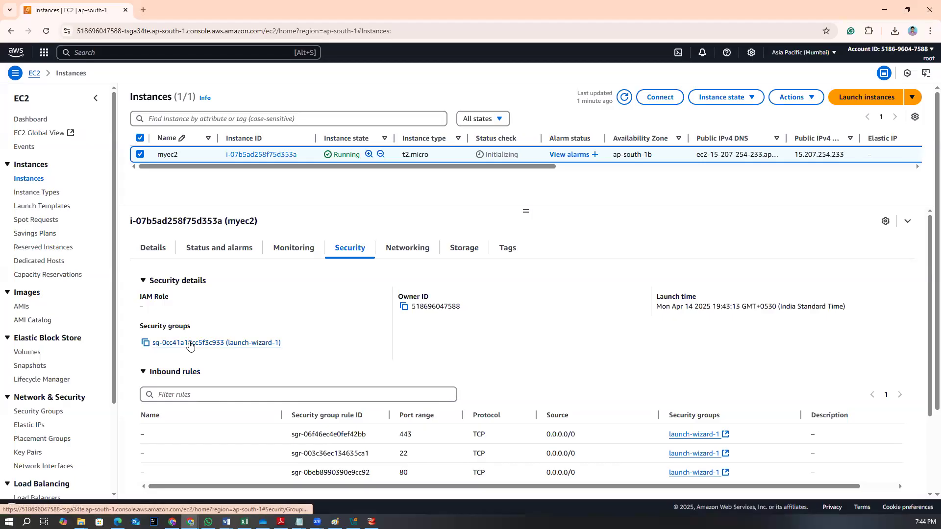
pyautogui.click(192, 344)
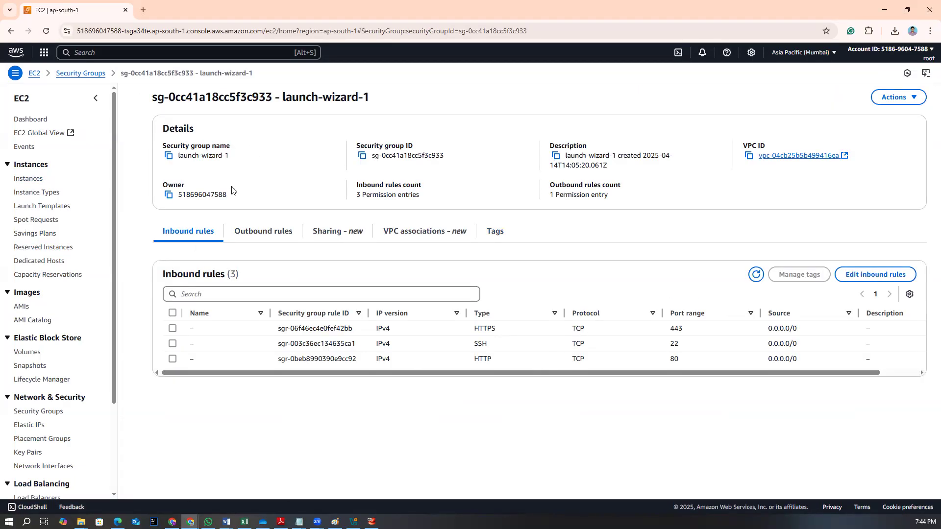
pyautogui.hotkey('alt', 'Tab')
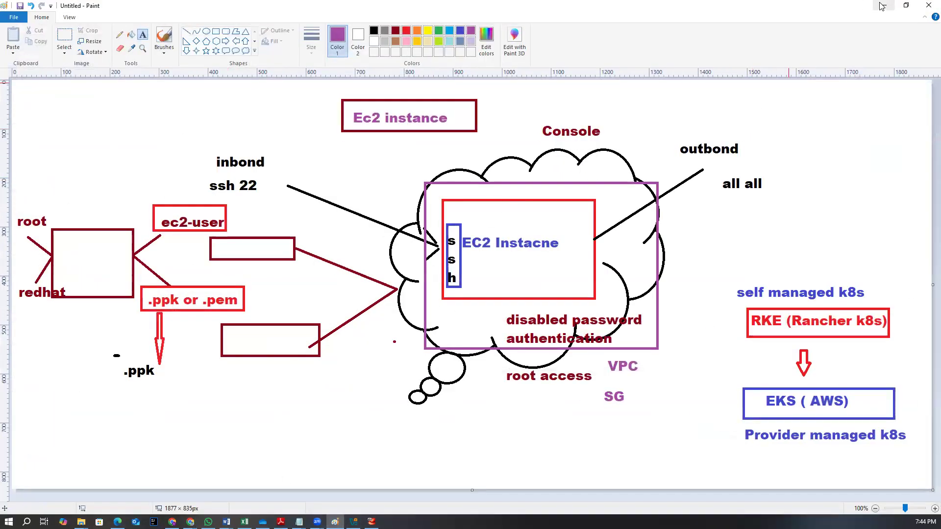
pyautogui.click(882, 5)
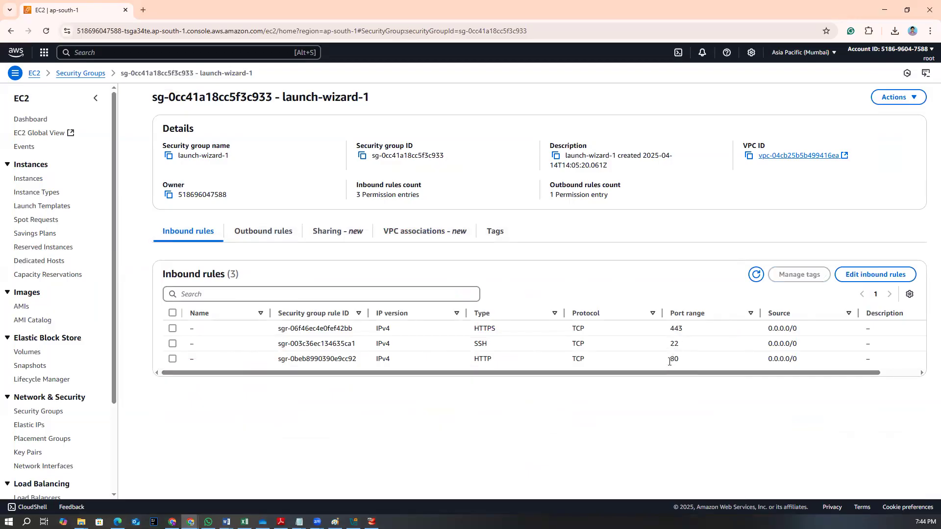
pyautogui.click(267, 229)
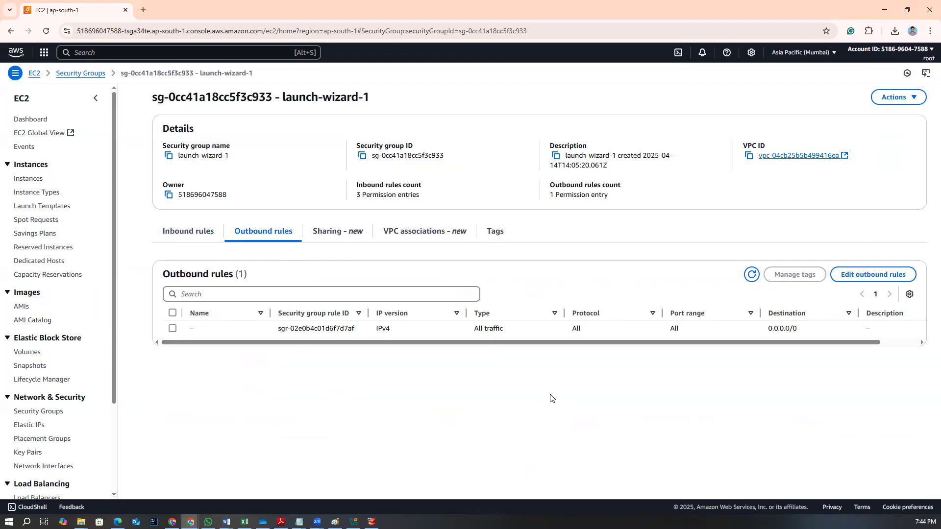
pyautogui.click(192, 235)
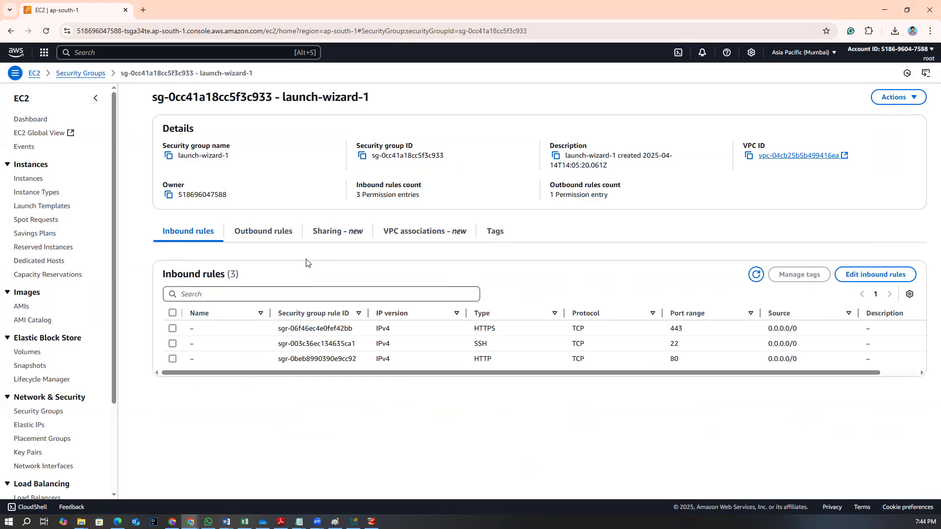
# Return to the myec2 instance and browse its Security, Storage, Networking, Monitoring, Status and alarms, Details and Tags tabs
pyautogui.click(28, 179)
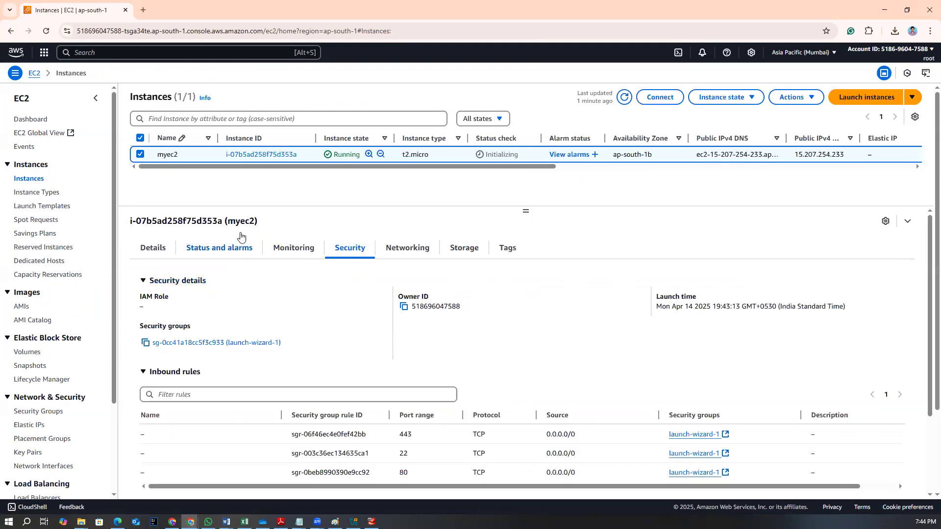
pyautogui.scroll(-1, 449, 417)
pyautogui.scroll(-4, 448, 416)
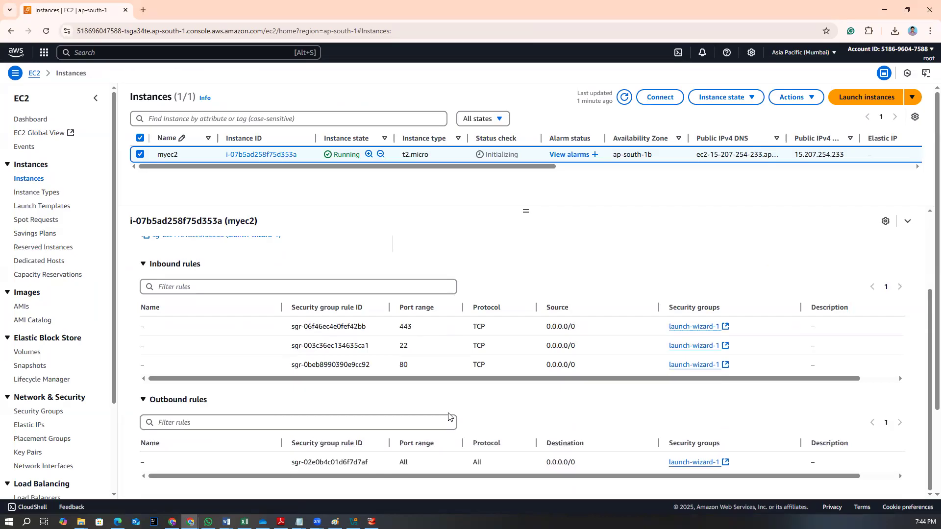
pyautogui.scroll(5, 449, 416)
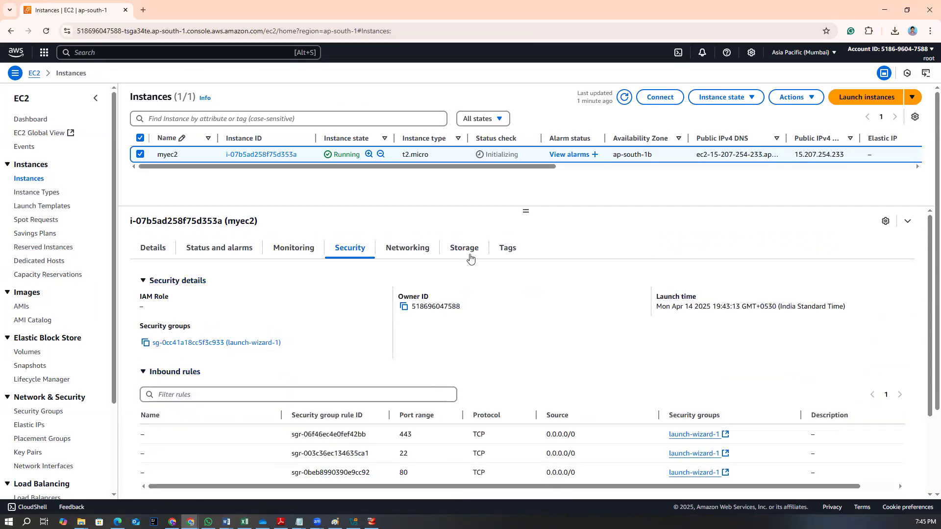
pyautogui.click(449, 248)
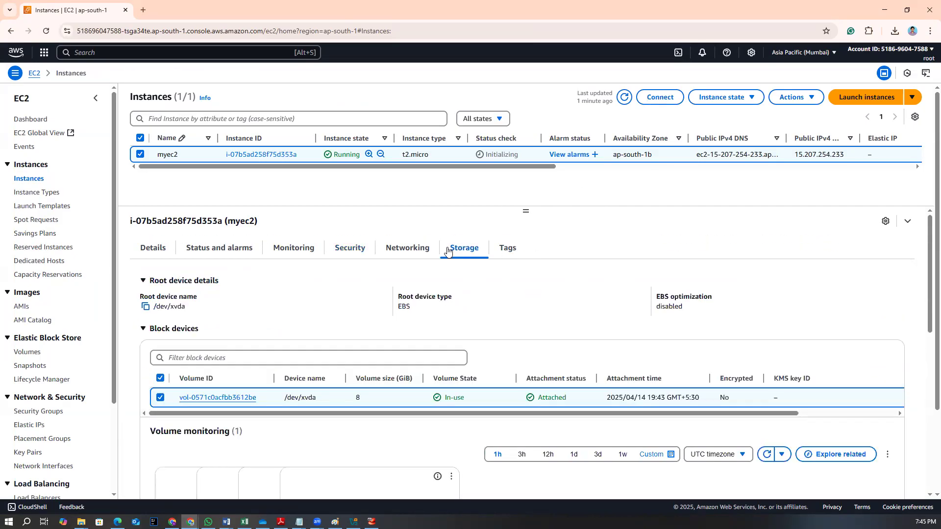
pyautogui.click(403, 249)
pyautogui.click(352, 246)
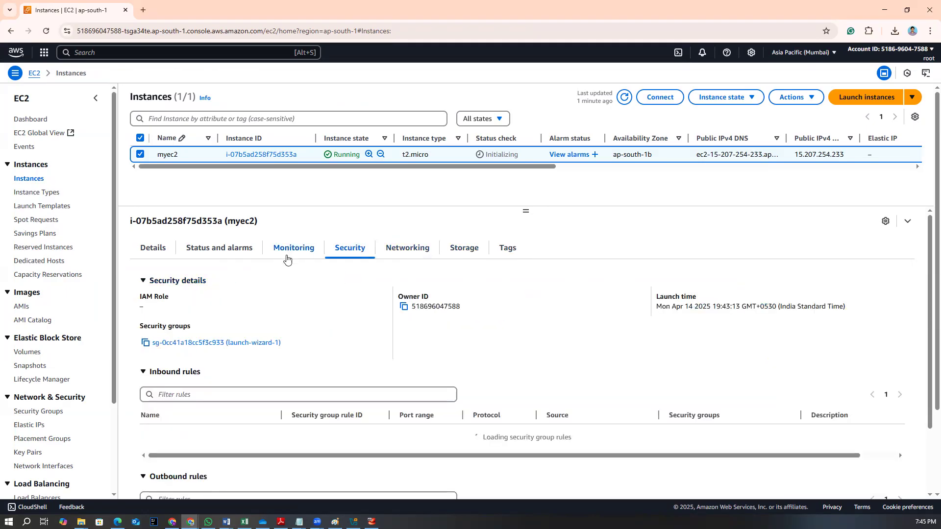
pyautogui.click(287, 254)
pyautogui.click(215, 249)
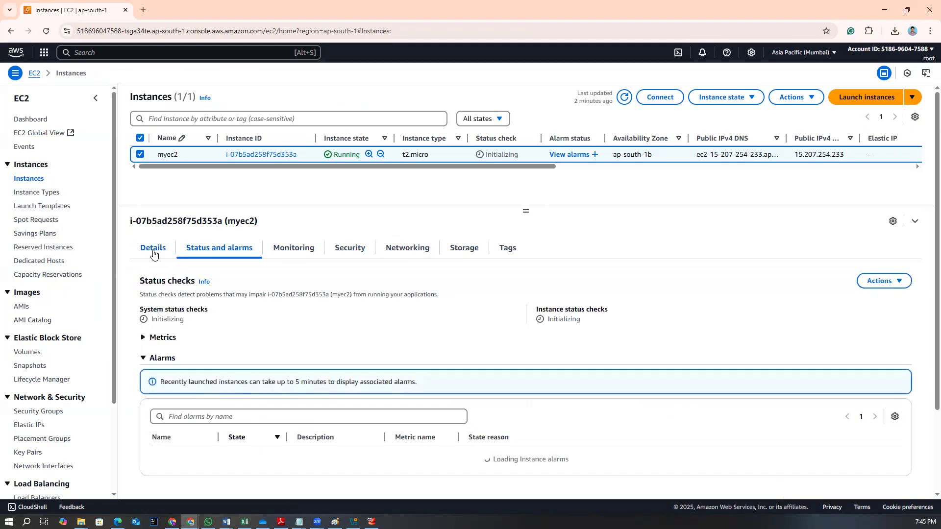
pyautogui.click(152, 248)
pyautogui.click(508, 248)
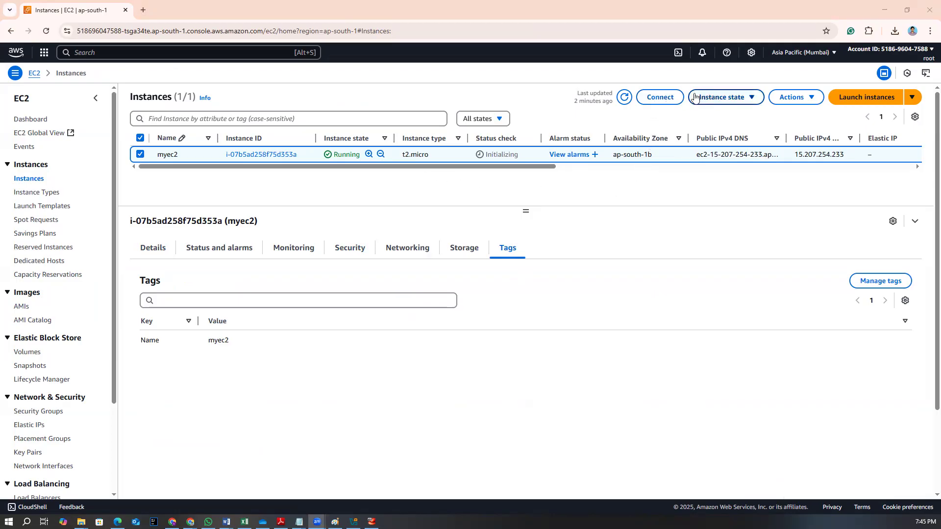
# Open the Connect to instance page and view the Session Manager option
pyautogui.click(660, 97)
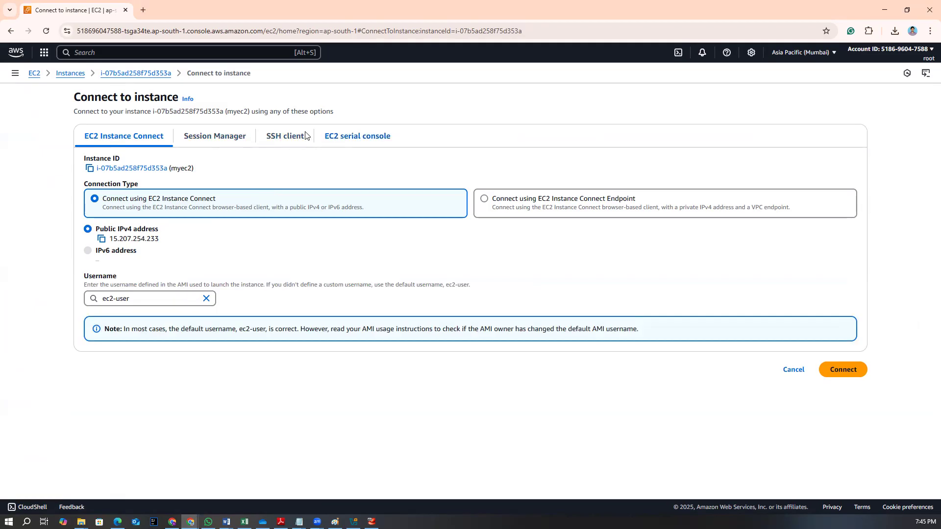
pyautogui.click(212, 144)
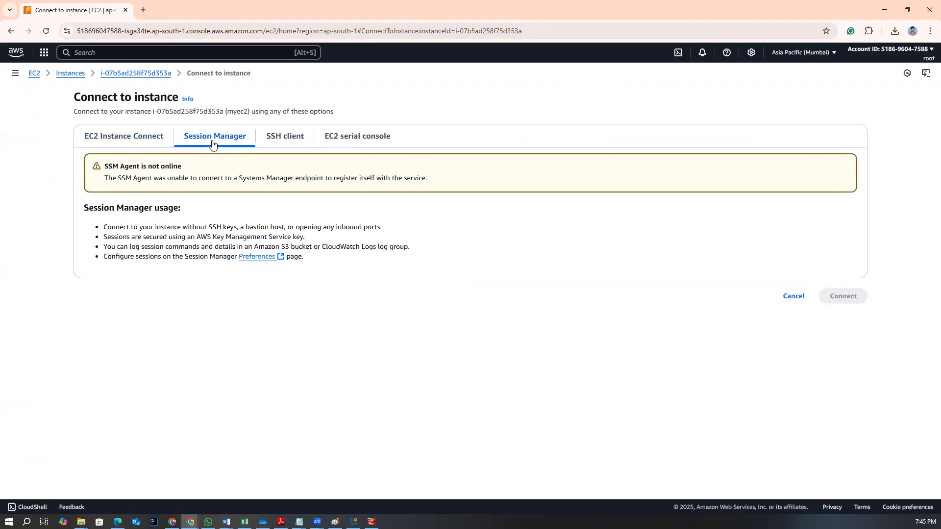
# Connect to the instance through EC2 Instance Connect using the default ec2-user username
pyautogui.click(125, 141)
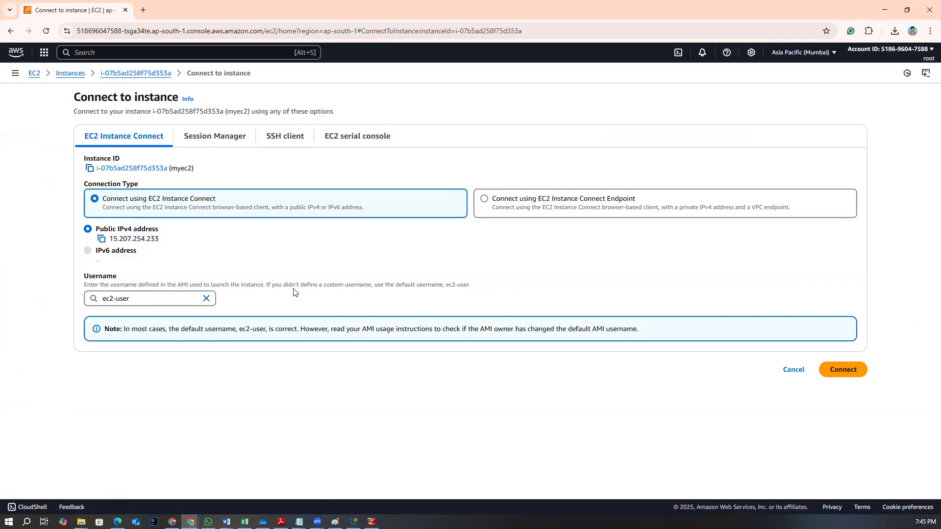
pyautogui.moveTo(379, 285); pyautogui.dragTo(471, 286)
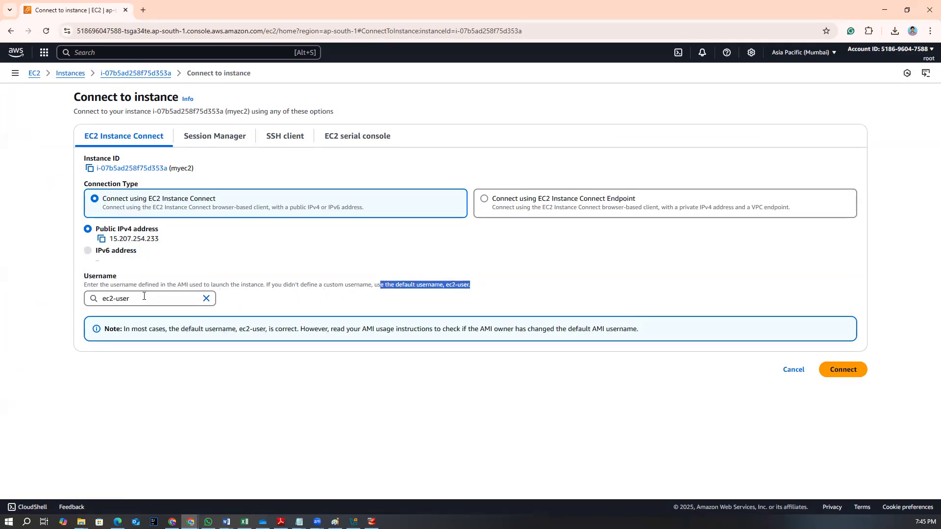
pyautogui.click(289, 316)
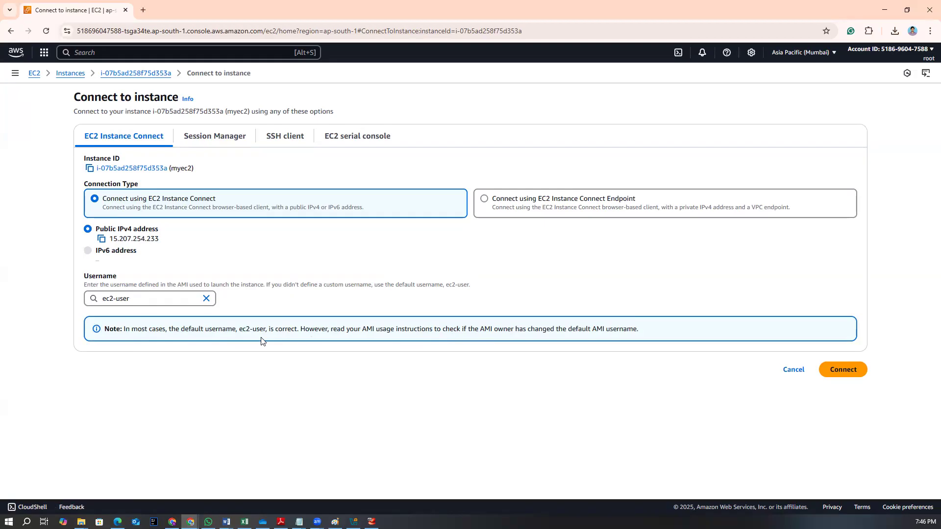
pyautogui.click(841, 371)
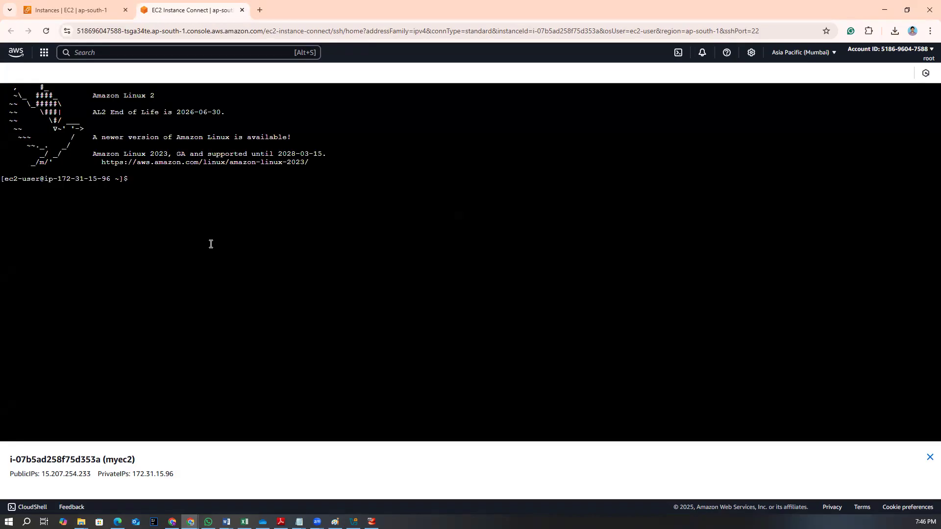
# Switch to the root user with sudo su - and clear the terminal screen
pyautogui.write('udo su -')
pyautogui.press('Return')
pyautogui.hotkey('ctrl', 'l')
# Display the operating system details with cat /etc/os-release
pyautogui.write('cat /etc/')
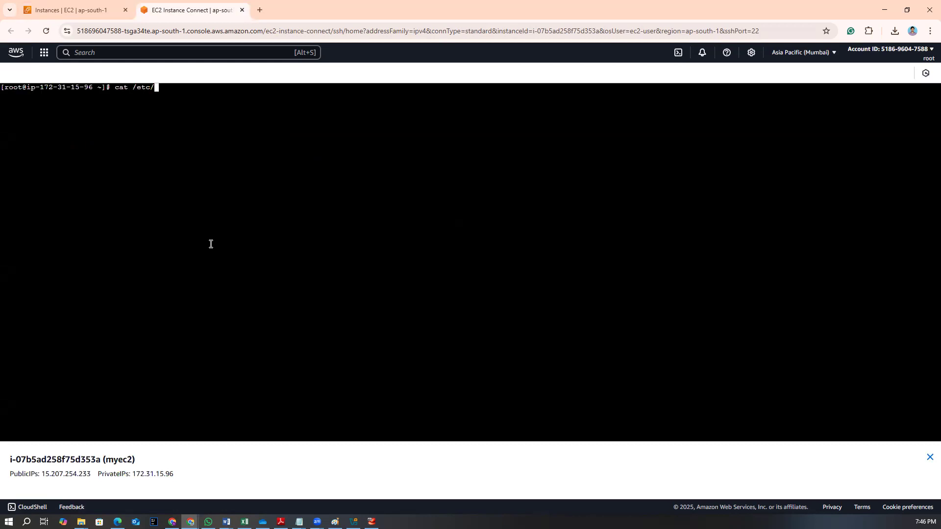
pyautogui.write('c')
pyautogui.write('e')
pyautogui.press('BackSpace')
pyautogui.press('BackSpace')
pyautogui.write('os-release')
pyautogui.press('Return')
pyautogui.moveTo(27, 95); pyautogui.dragTo(65, 109)
pyautogui.click(65, 110)
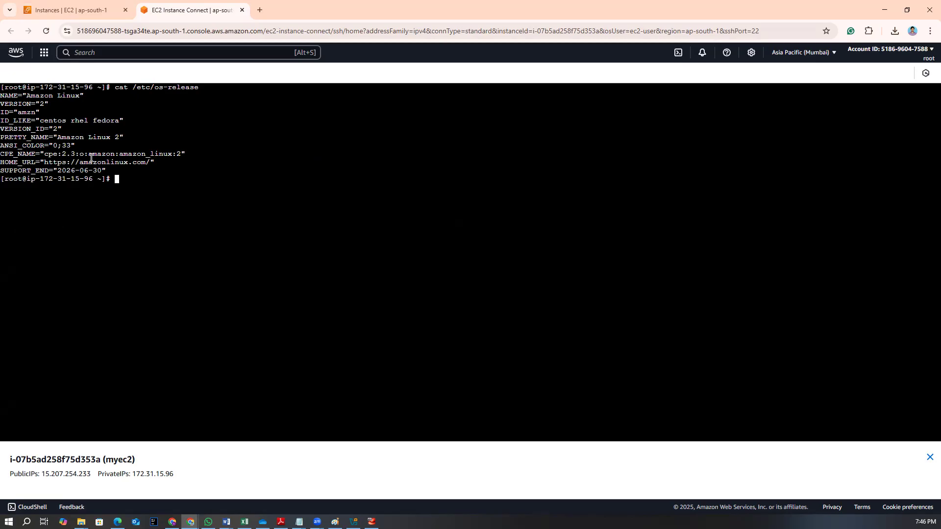
# Go back to the instances list and open the Connect page's SSH client instructions for myec2
pyautogui.click(68, 12)
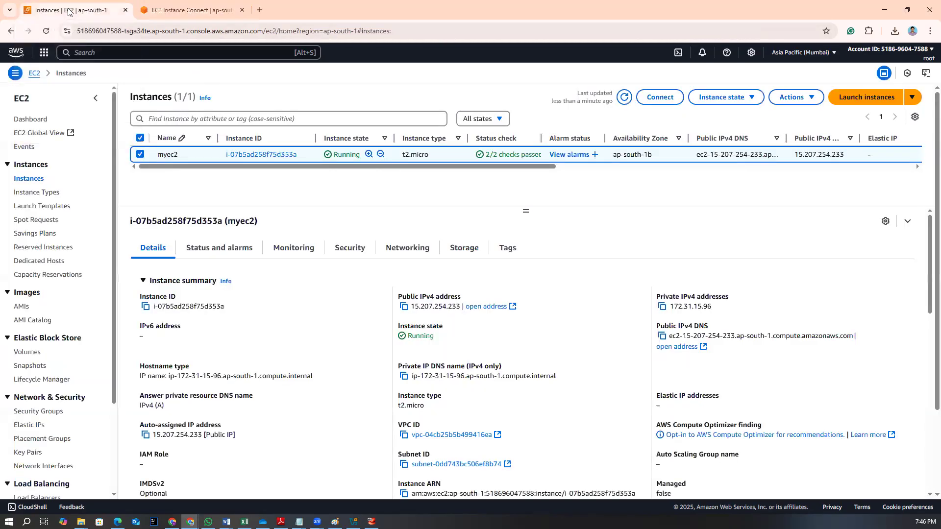
pyautogui.click(181, 6)
pyautogui.click(84, 14)
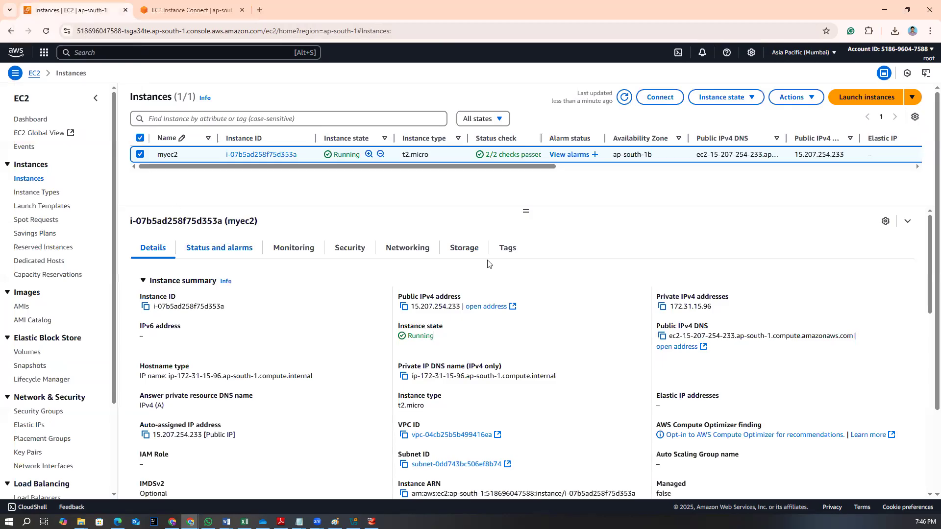
pyautogui.click(659, 100)
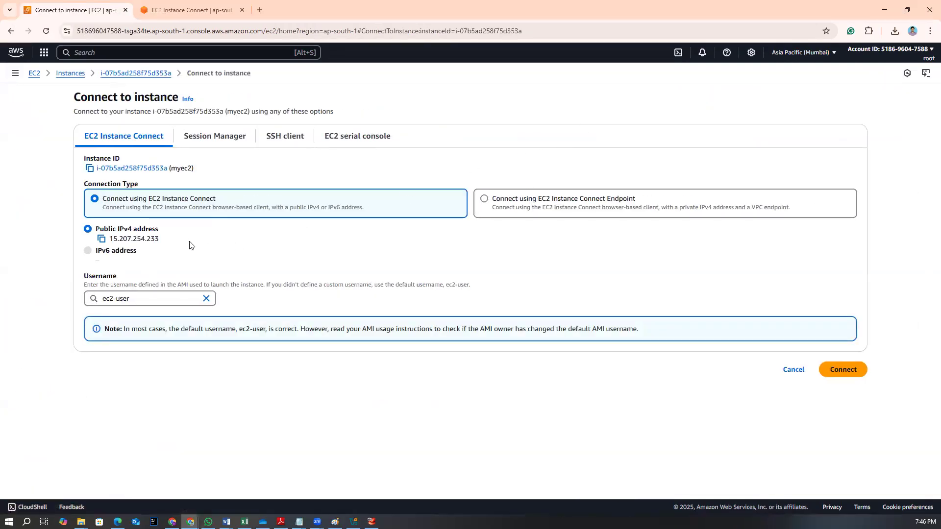
pyautogui.click(212, 137)
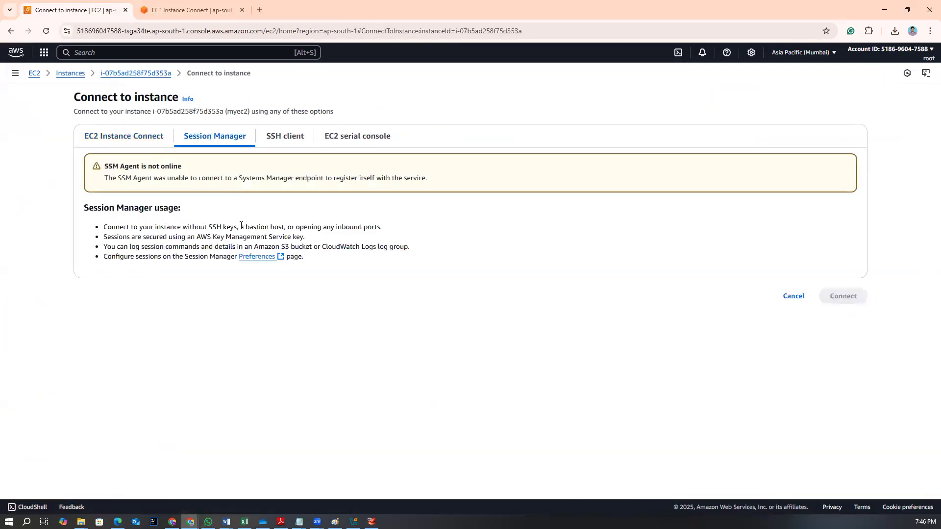
pyautogui.click(290, 143)
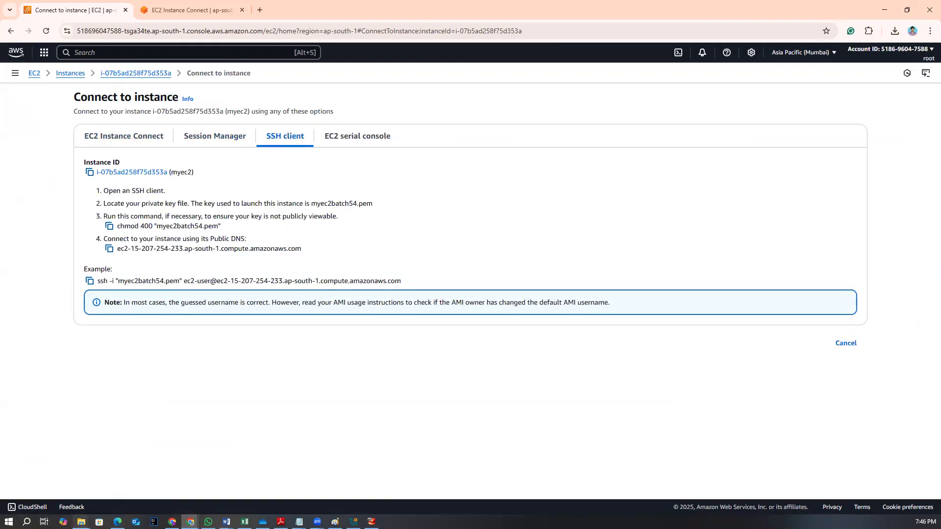
# Launch PuTTYgen from Windows search and open its Load private key dialog
pyautogui.click(27, 522)
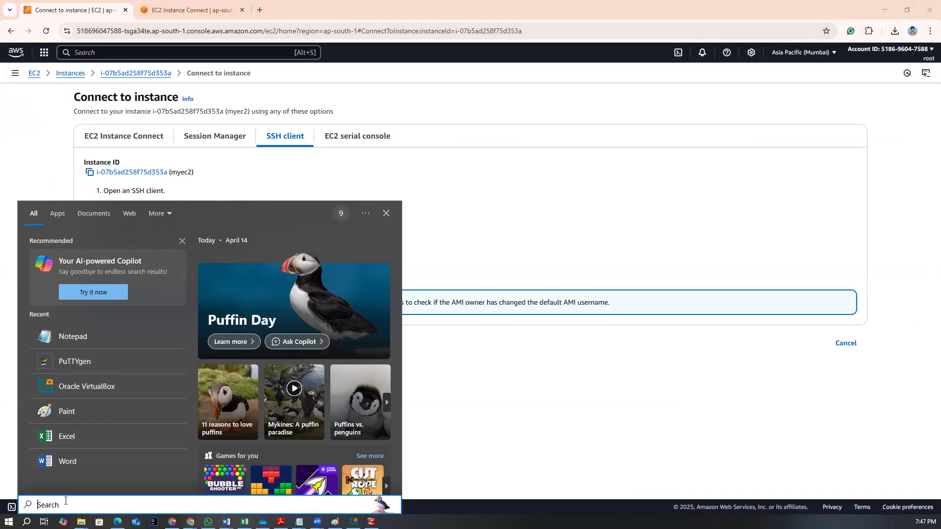
pyautogui.write('putty')
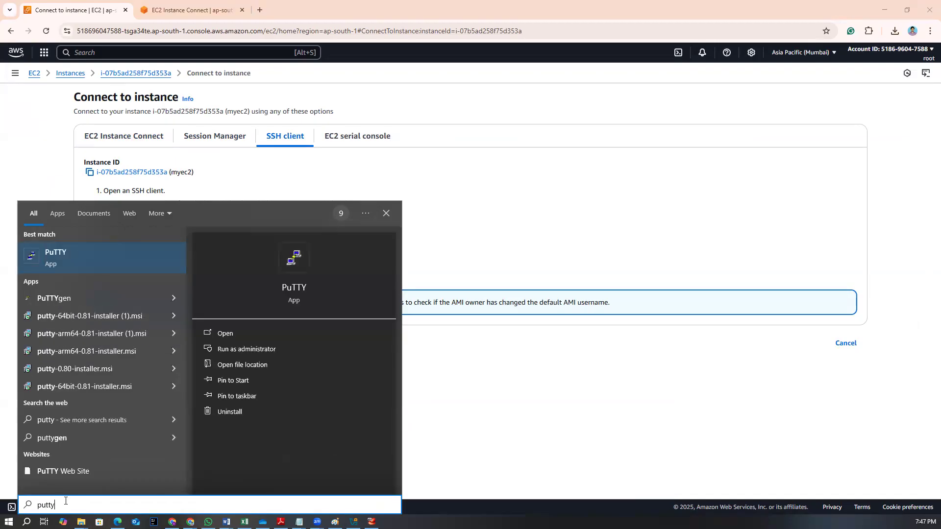
pyautogui.click(56, 299)
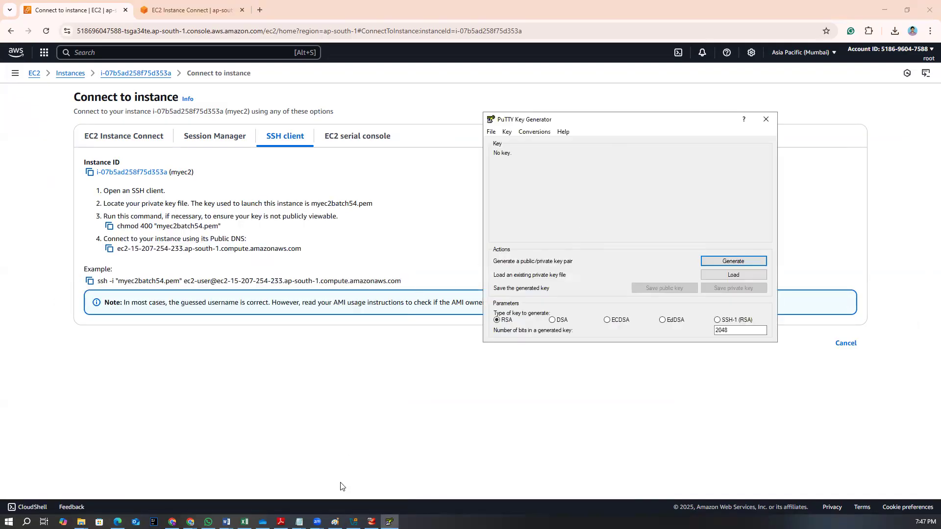
pyautogui.click(490, 133)
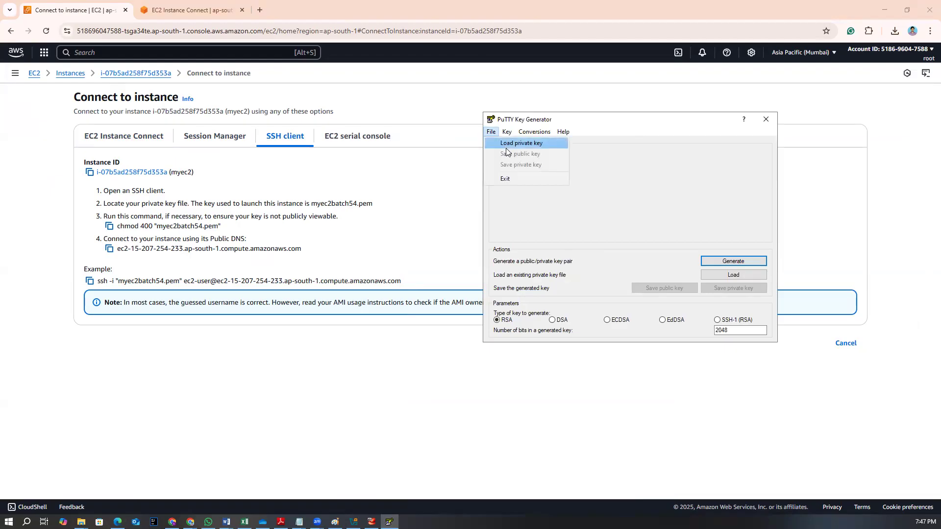
pyautogui.click(507, 147)
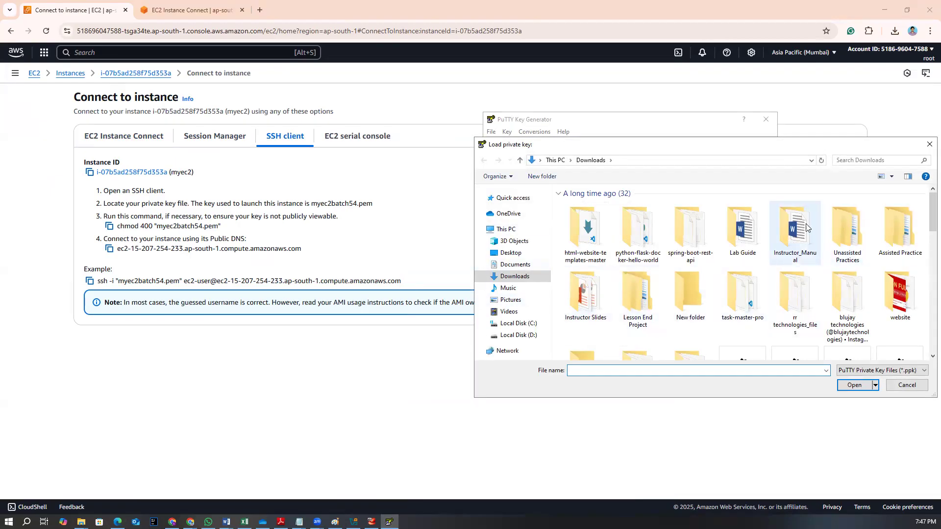
# Browse the Downloads folder for the instance's private key file
pyautogui.scroll(-1, 685, 312)
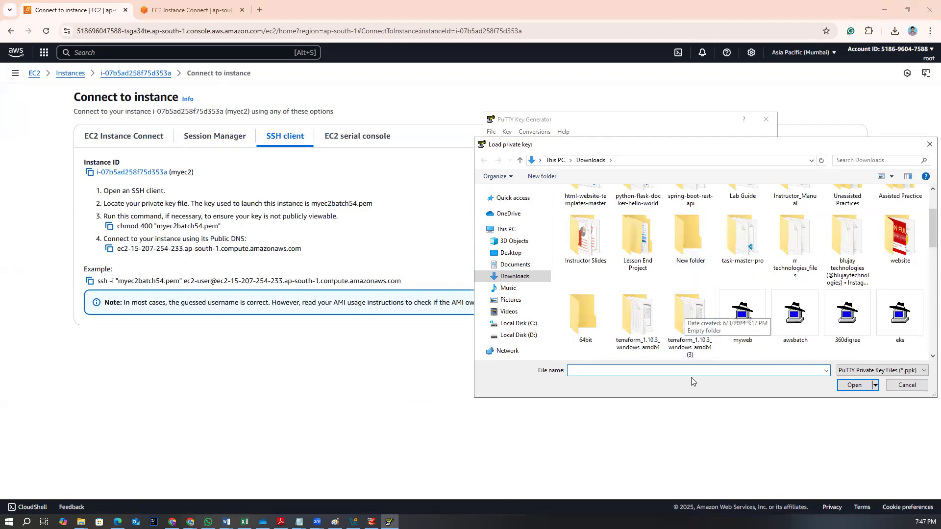
pyautogui.scroll(-1, 696, 326)
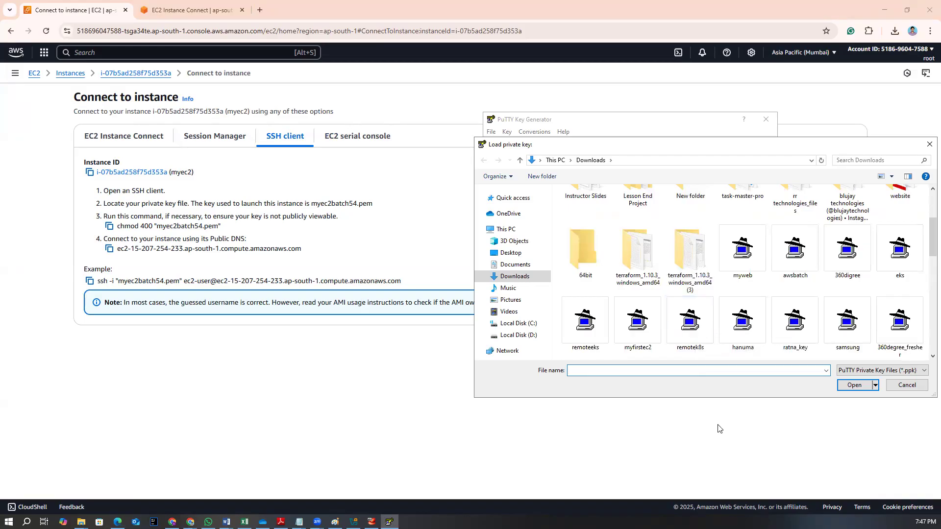
pyautogui.scroll(-5, 696, 329)
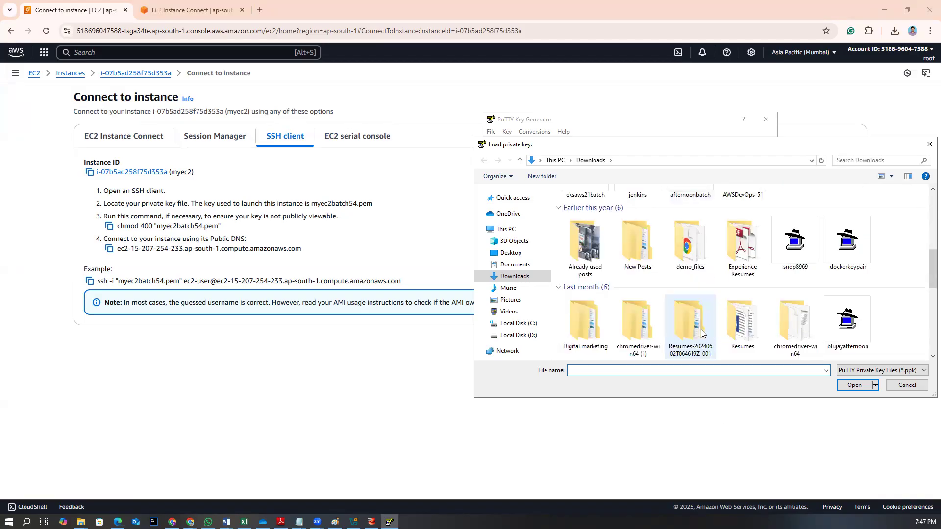
pyautogui.scroll(-2, 702, 334)
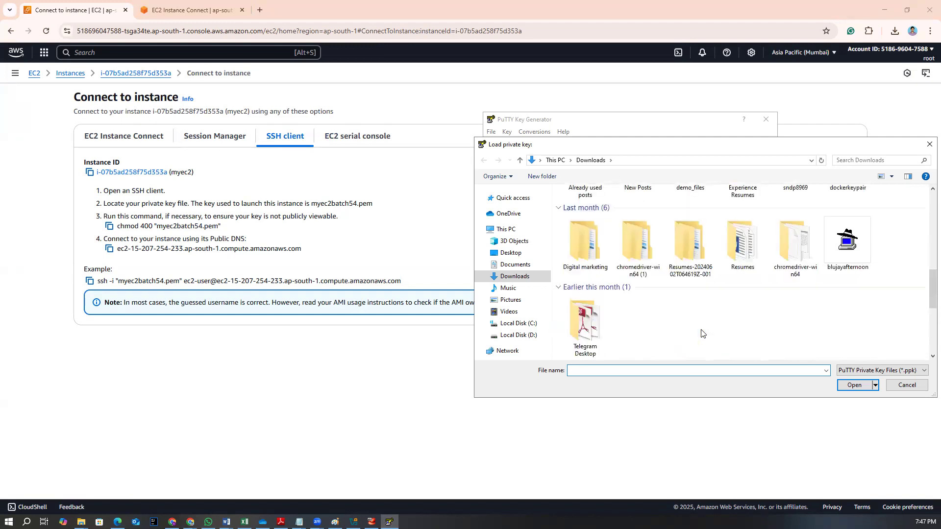
pyautogui.scroll(-3, 701, 334)
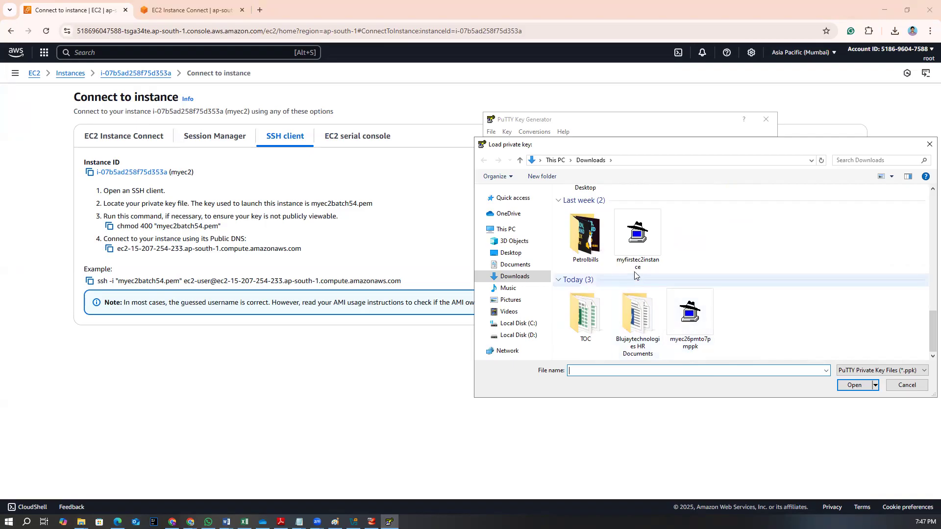
pyautogui.click(629, 255)
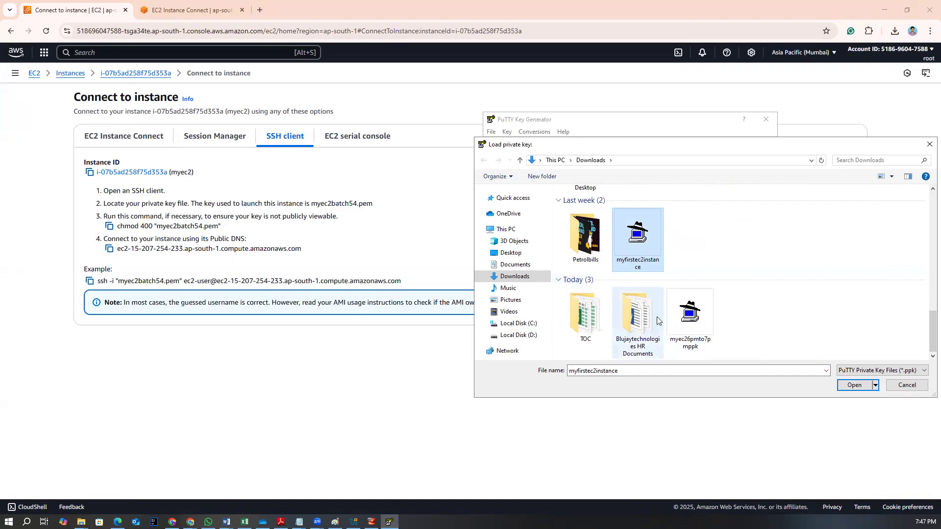
# Switch between browser tabs to check the key pair name, then return to the key dialog
pyautogui.click(190, 9)
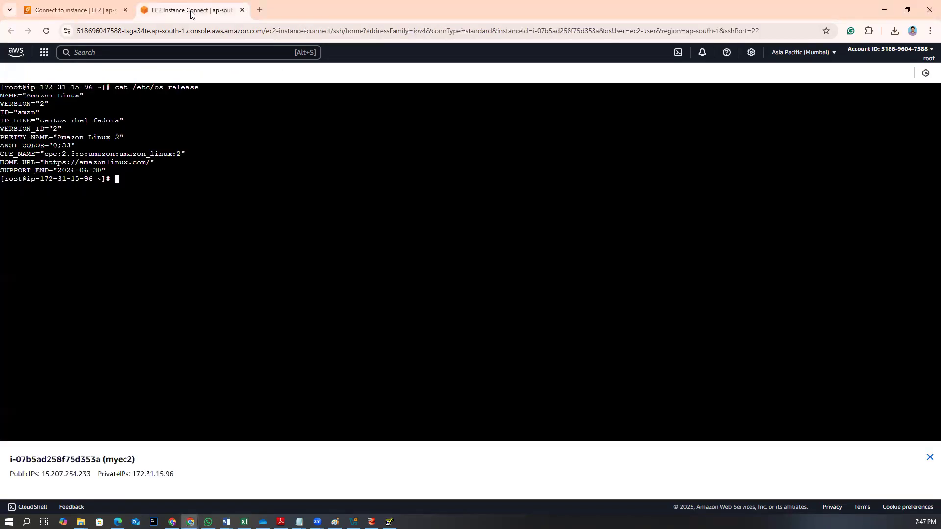
pyautogui.click(93, 11)
pyautogui.click(167, 14)
pyautogui.click(97, 13)
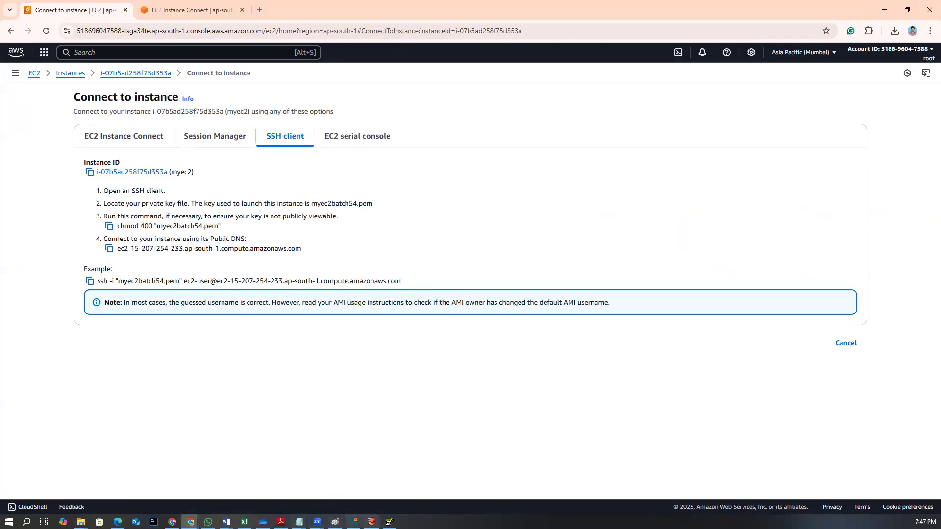
pyautogui.click(389, 522)
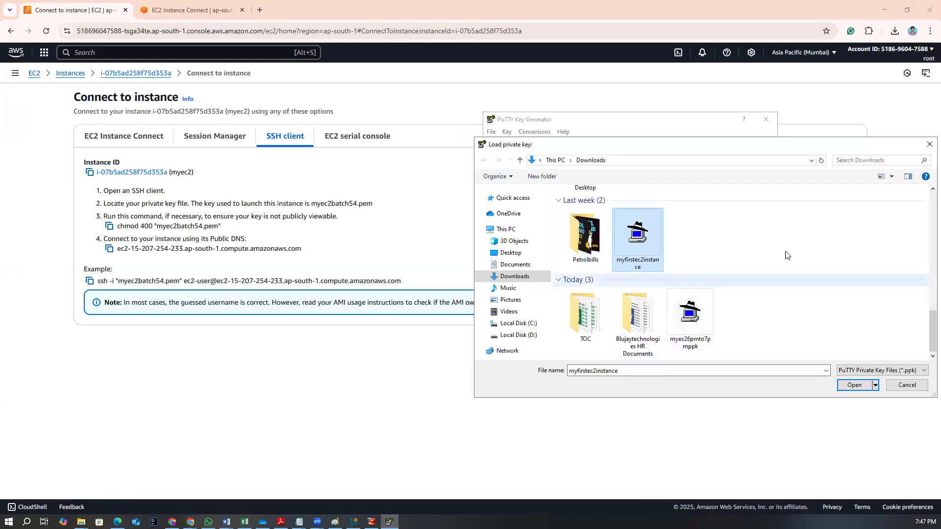
# Search the Downloads folder for batch and browse through its files
pyautogui.click(844, 159)
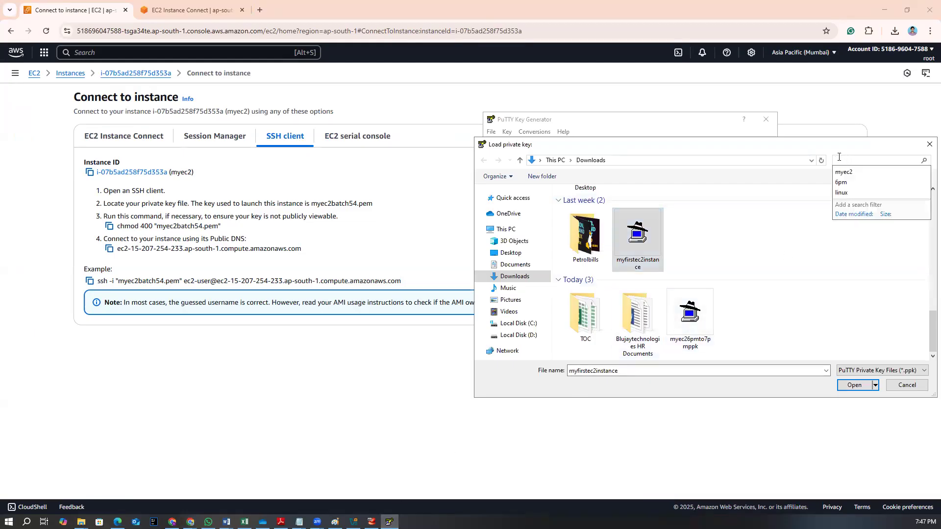
pyautogui.write('batch')
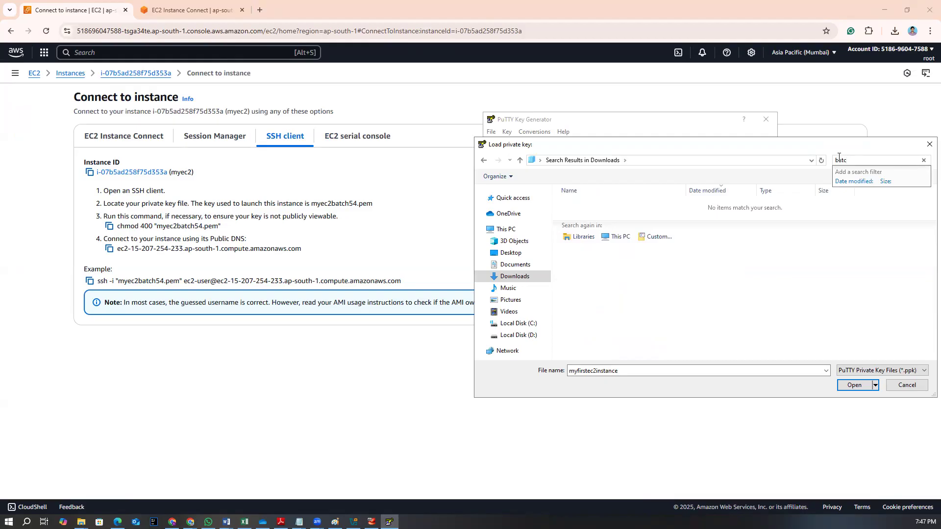
pyautogui.click(514, 277)
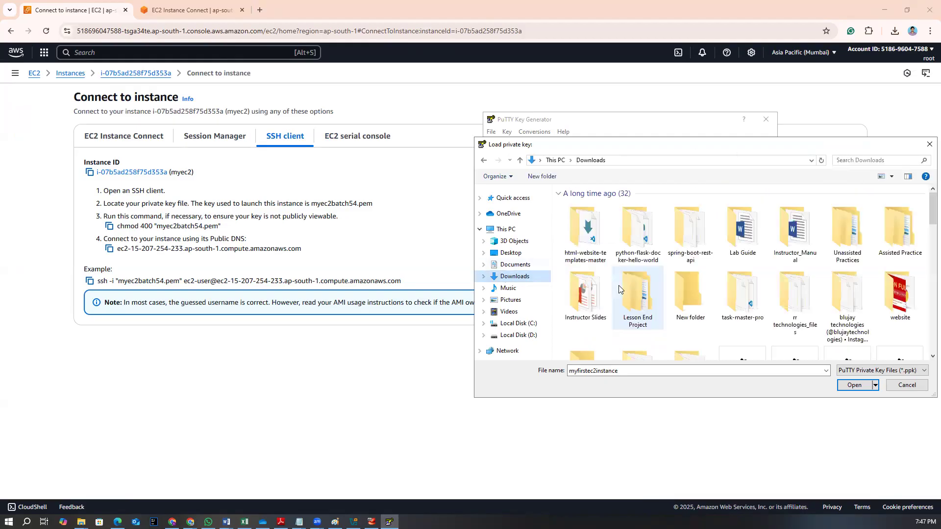
pyautogui.scroll(-5, 663, 293)
pyautogui.scroll(2, 662, 294)
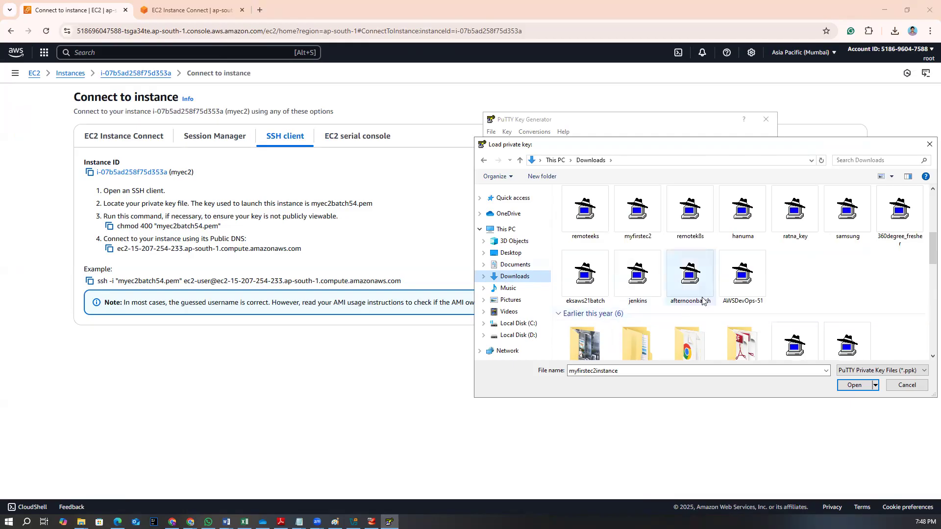
pyautogui.scroll(-3, 703, 298)
pyautogui.scroll(-2, 703, 298)
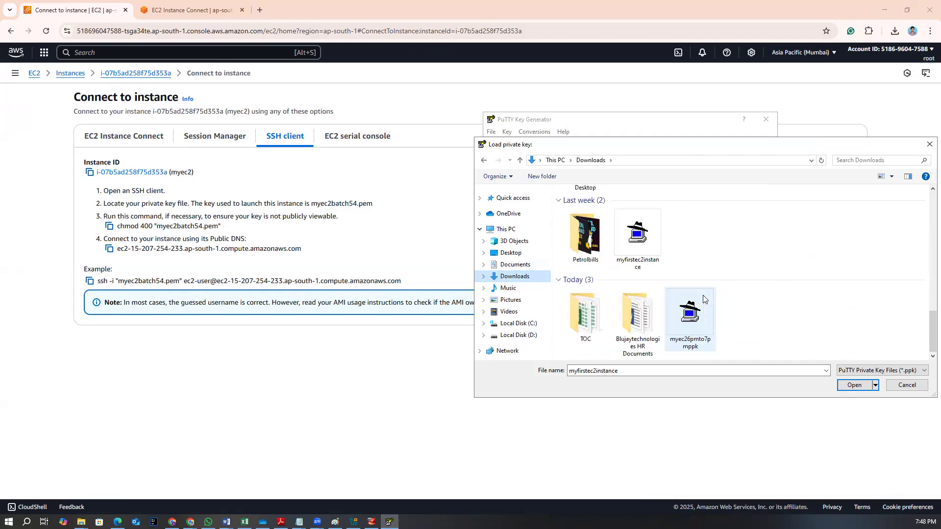
pyautogui.scroll(3, 703, 295)
pyautogui.scroll(-3, 703, 295)
# Show all file types in the key dialog and search the Downloads folder for batch
pyautogui.click(867, 370)
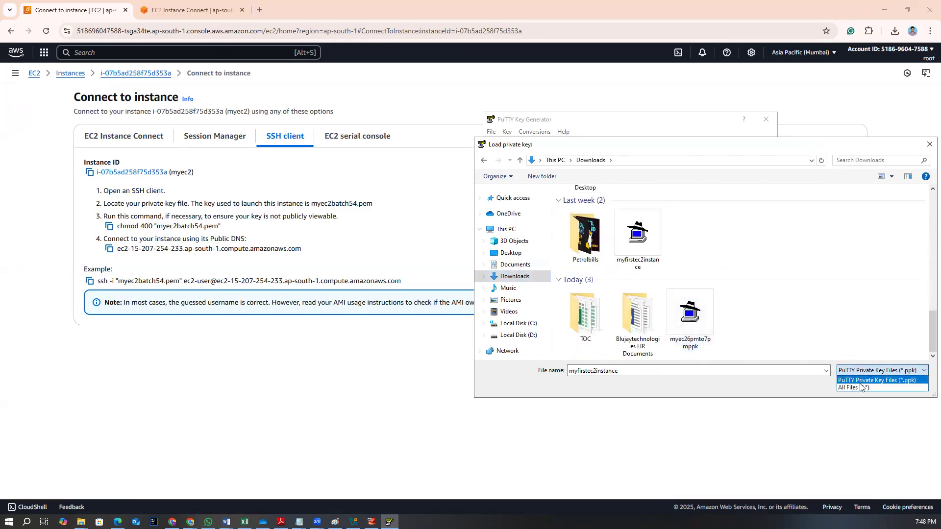
pyautogui.click(861, 388)
pyautogui.click(849, 160)
pyautogui.write('batch')
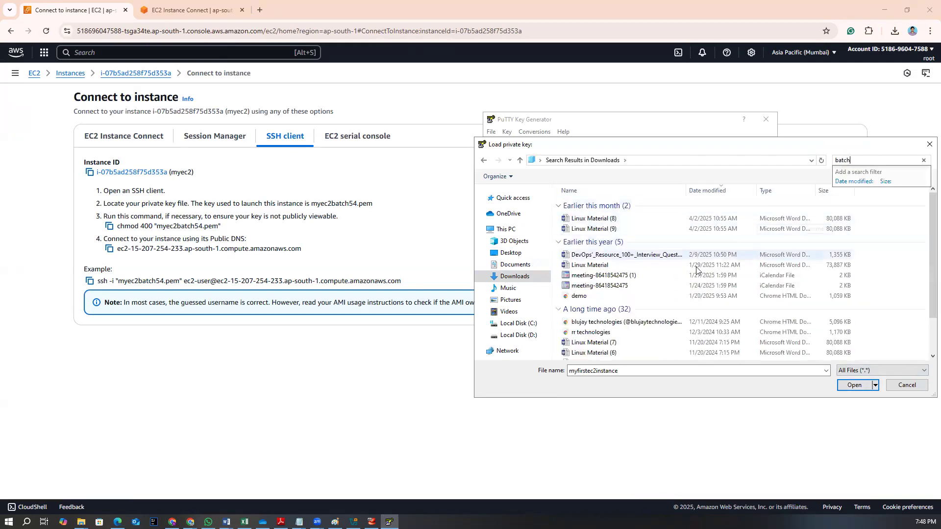
pyautogui.scroll(-2, 689, 276)
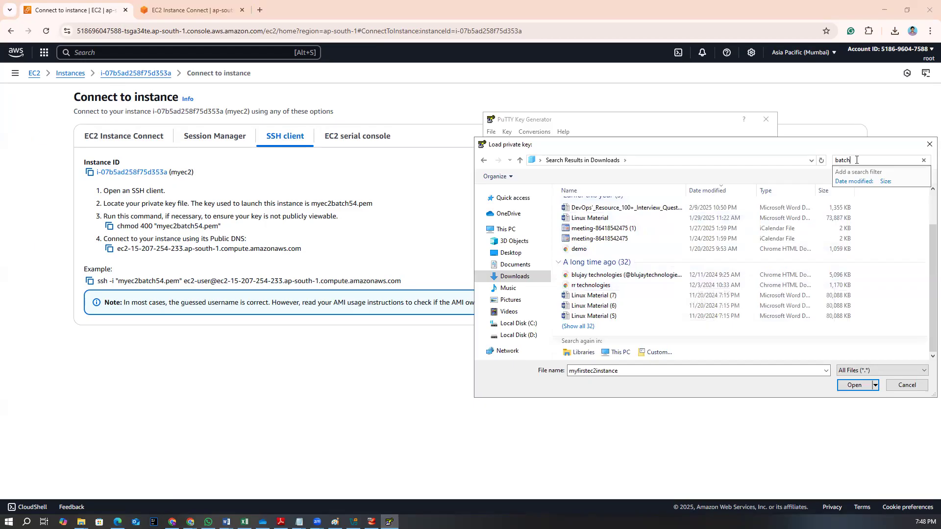
# Search the Downloads folder for batch54 and browse through its files
pyautogui.write('54')
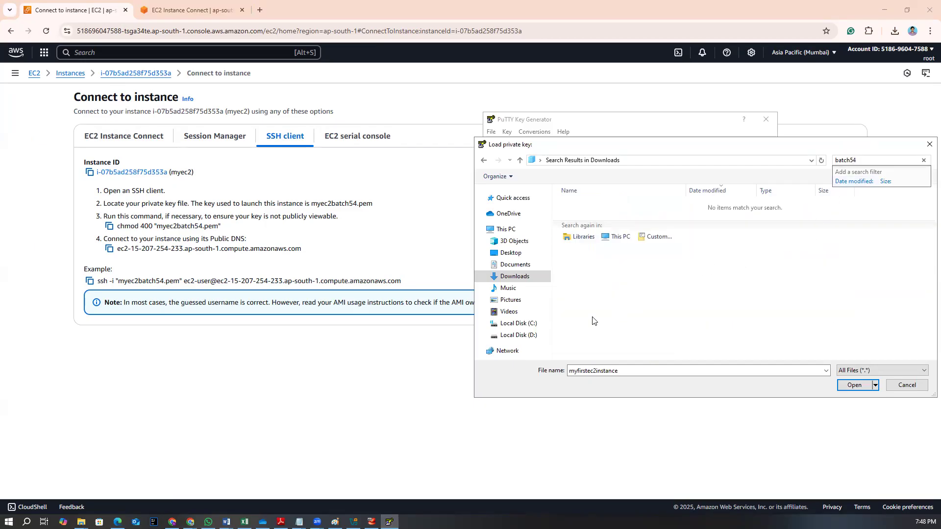
pyautogui.click(517, 279)
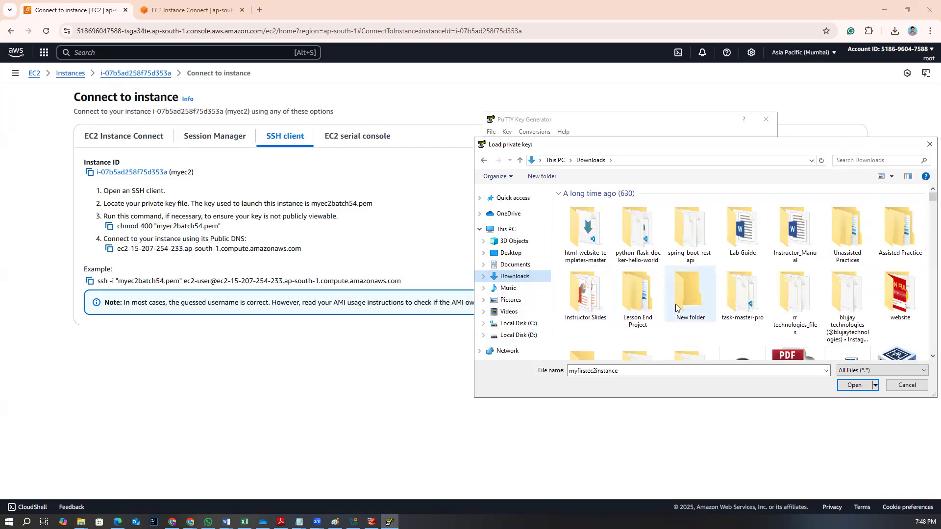
pyautogui.scroll(-10, 675, 304)
pyautogui.scroll(3, 675, 308)
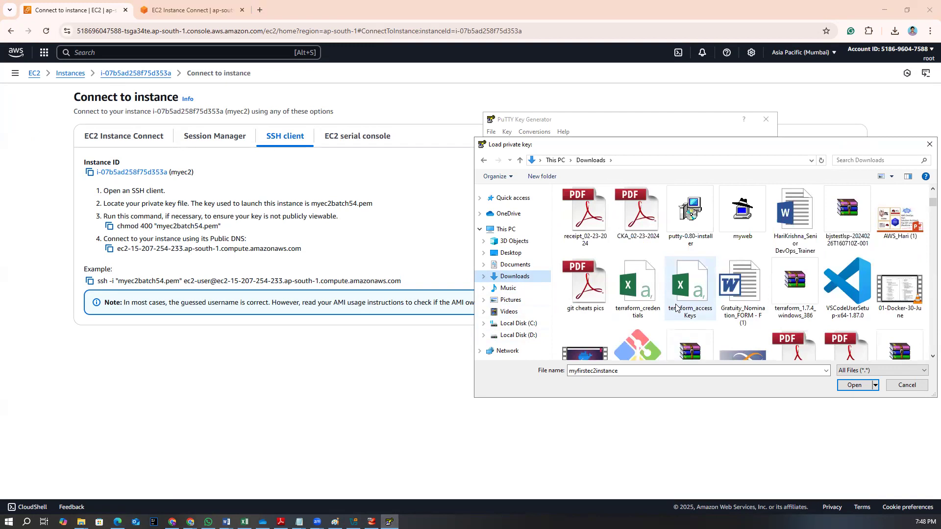
pyautogui.scroll(-10, 675, 308)
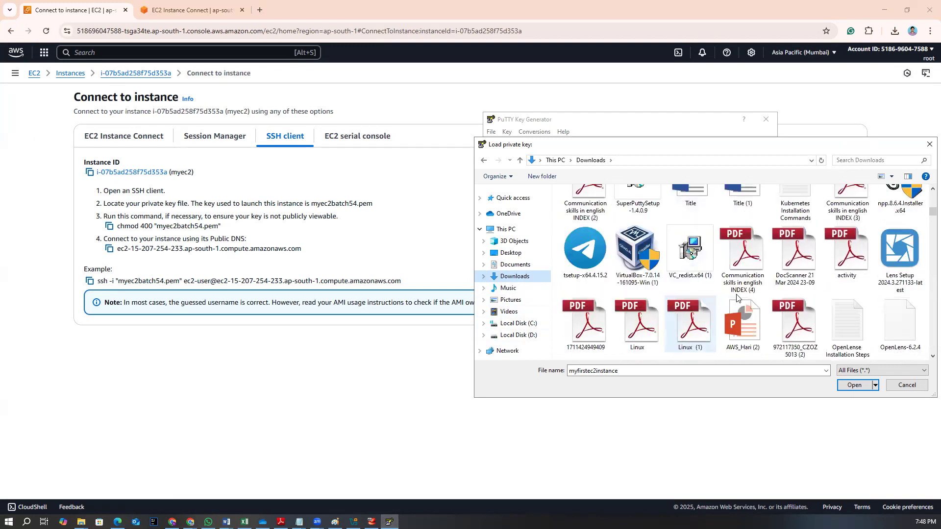
# Search Downloads for .pem files and load myec2batch54.pem into PuTTYgen
pyautogui.click(865, 156)
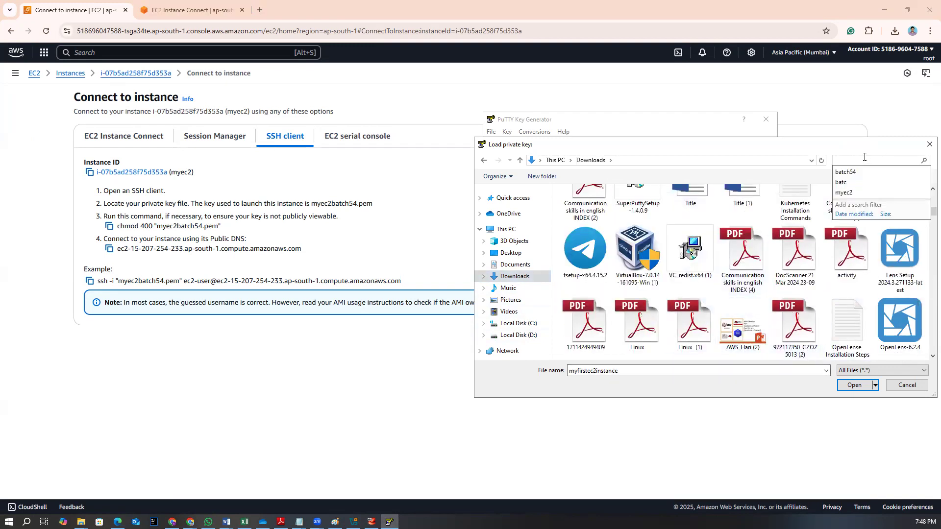
pyautogui.write('.pem')
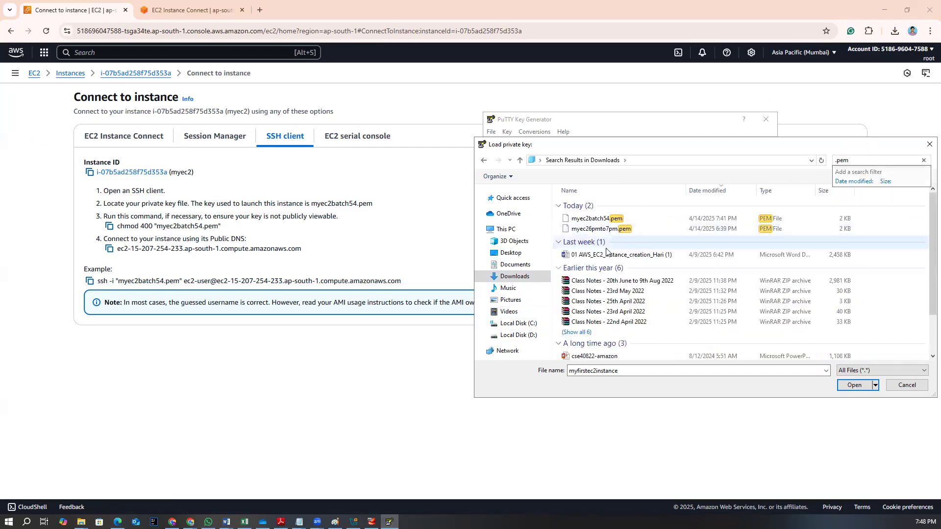
pyautogui.click(583, 220)
pyautogui.click(854, 385)
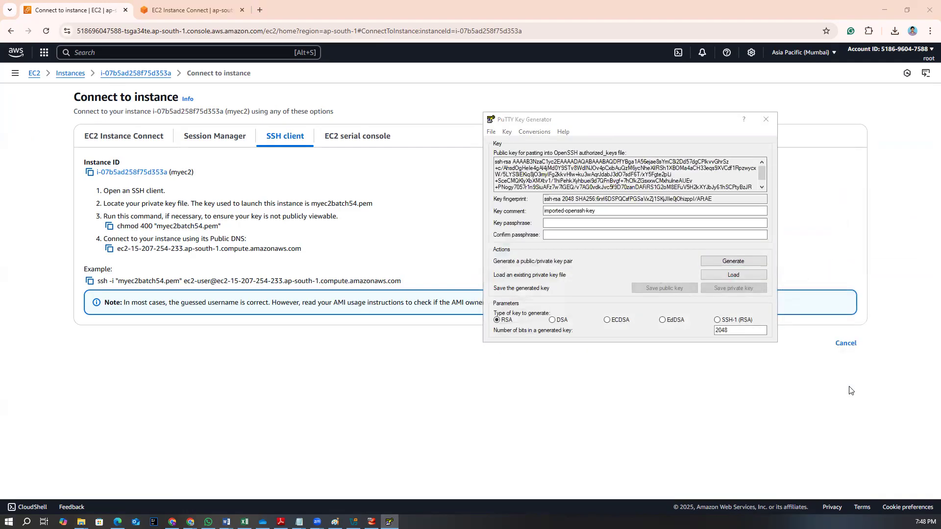
pyautogui.click(532, 309)
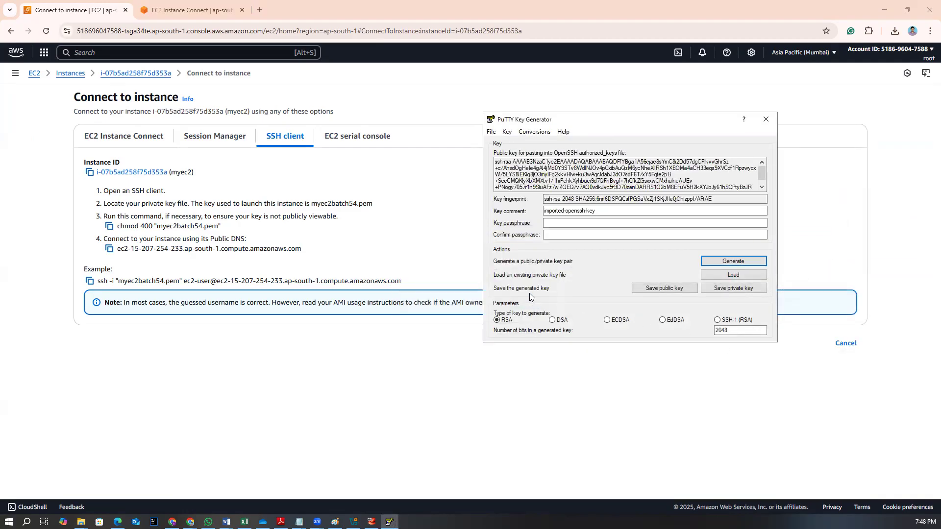
pyautogui.click(721, 290)
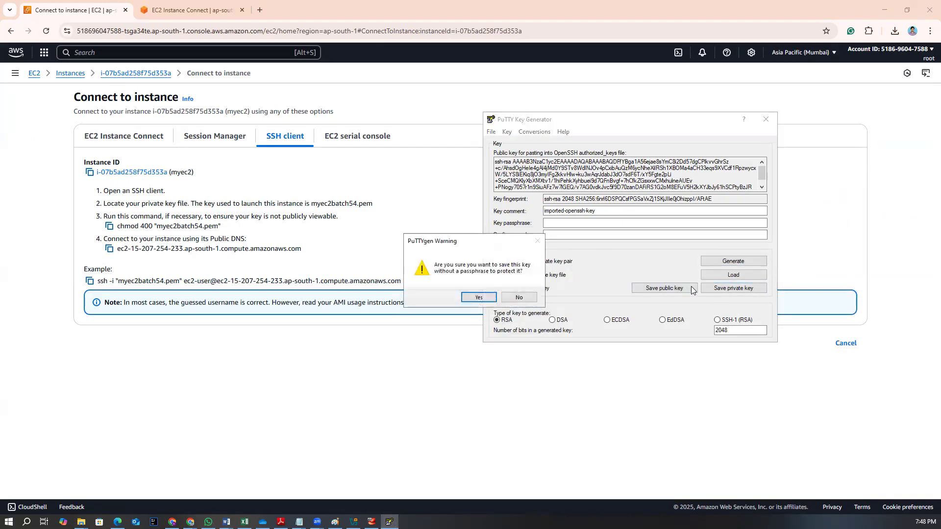
pyautogui.click(479, 297)
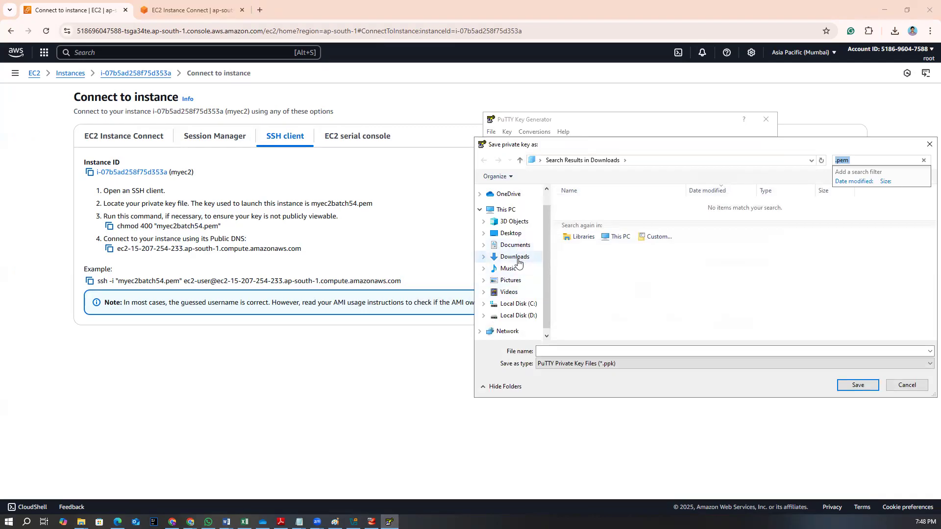
pyautogui.click(930, 144)
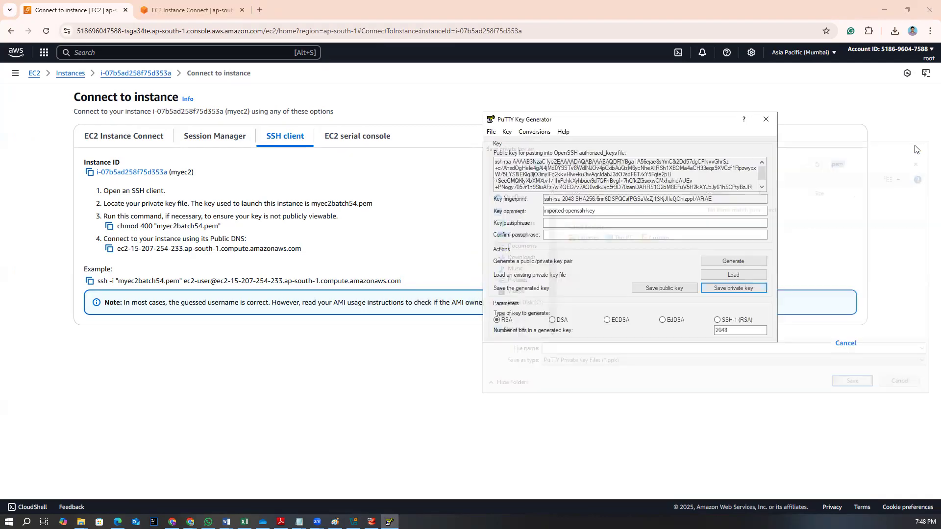
pyautogui.click(491, 132)
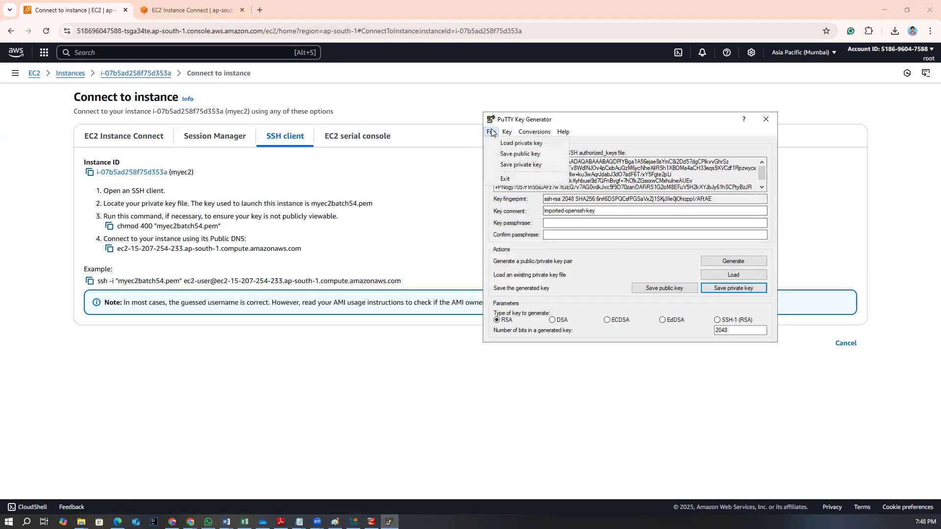
pyautogui.click(515, 144)
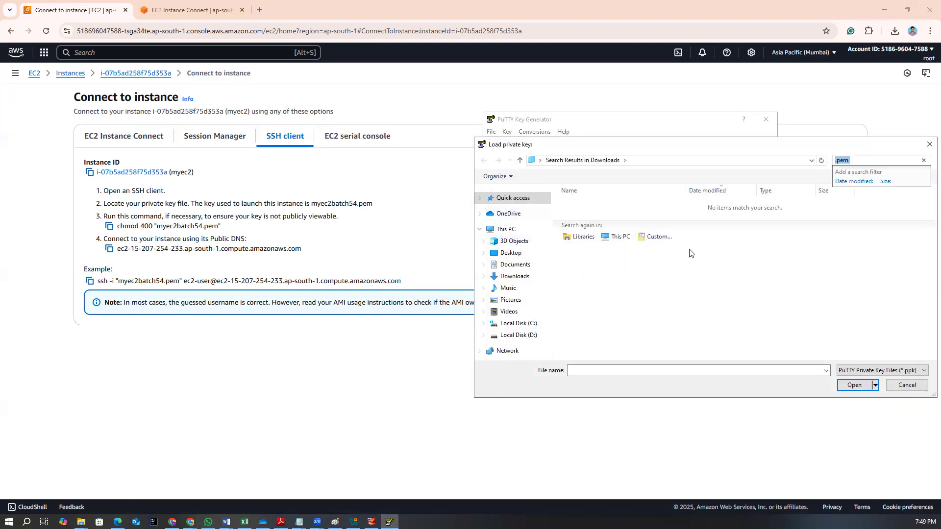
pyautogui.click(702, 308)
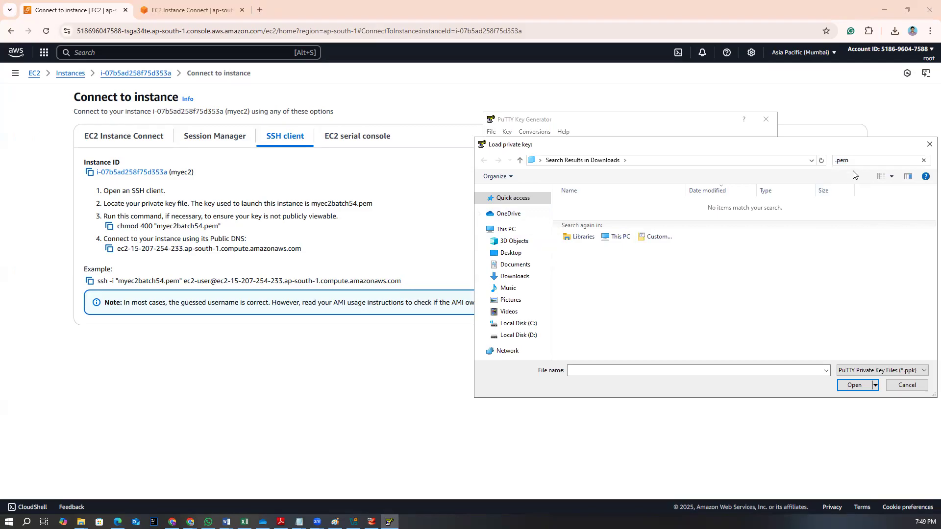
pyautogui.click(516, 276)
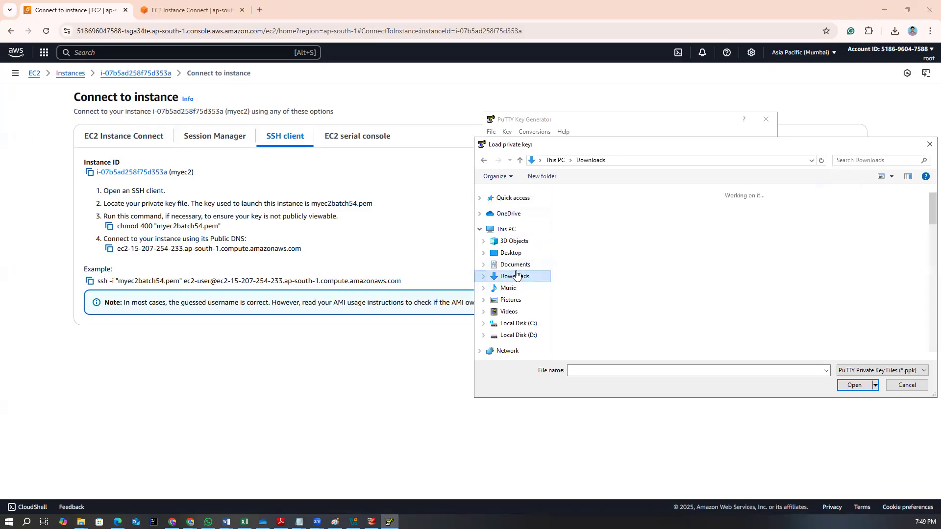
pyautogui.click(930, 145)
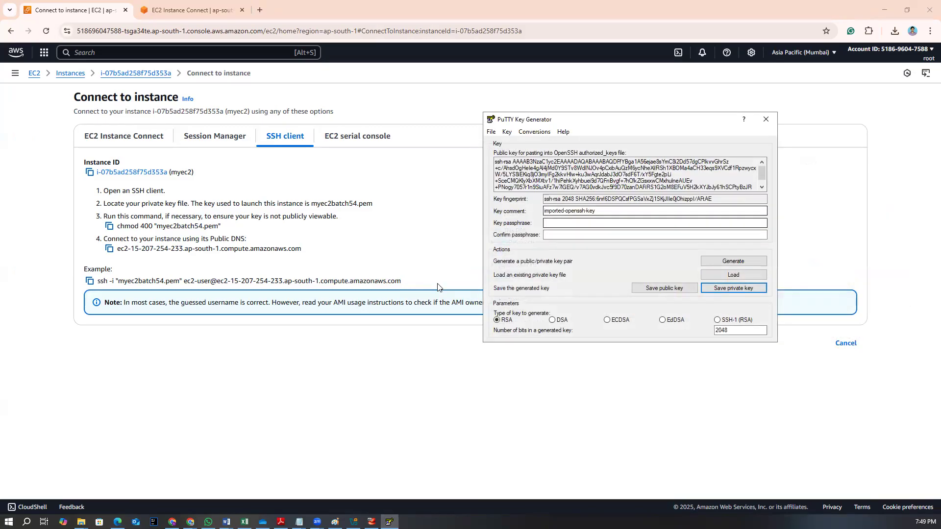
# Save the private key without a passphrase as batch54 in the Documents folder, then close PuTTYgen
pyautogui.click(490, 132)
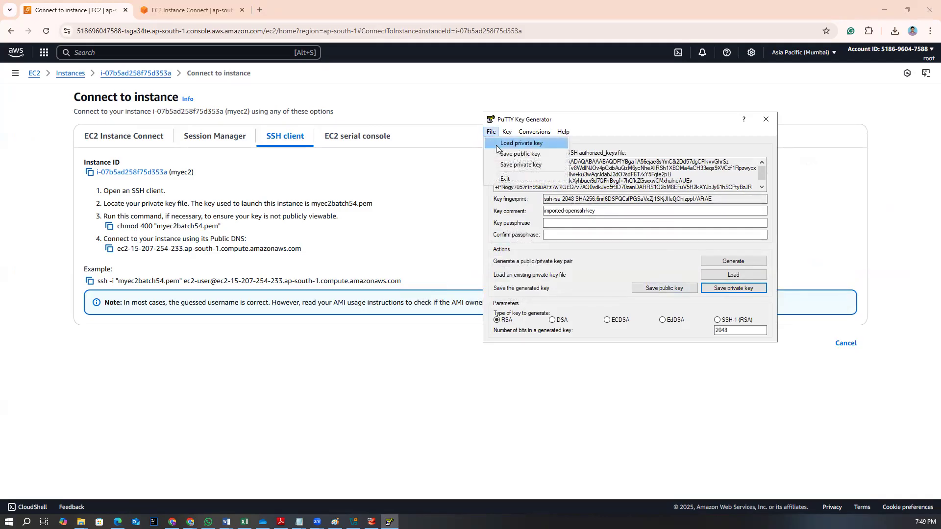
pyautogui.click(586, 264)
pyautogui.click(703, 289)
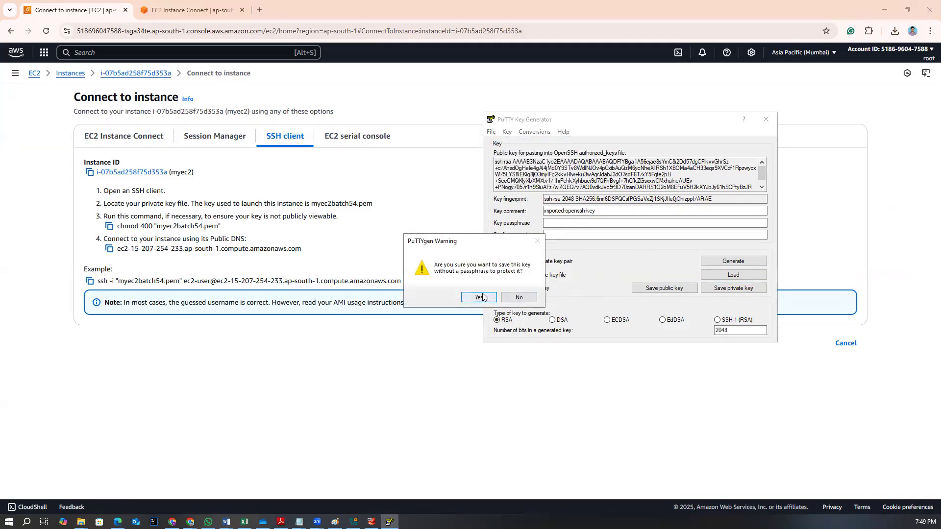
pyautogui.click(479, 297)
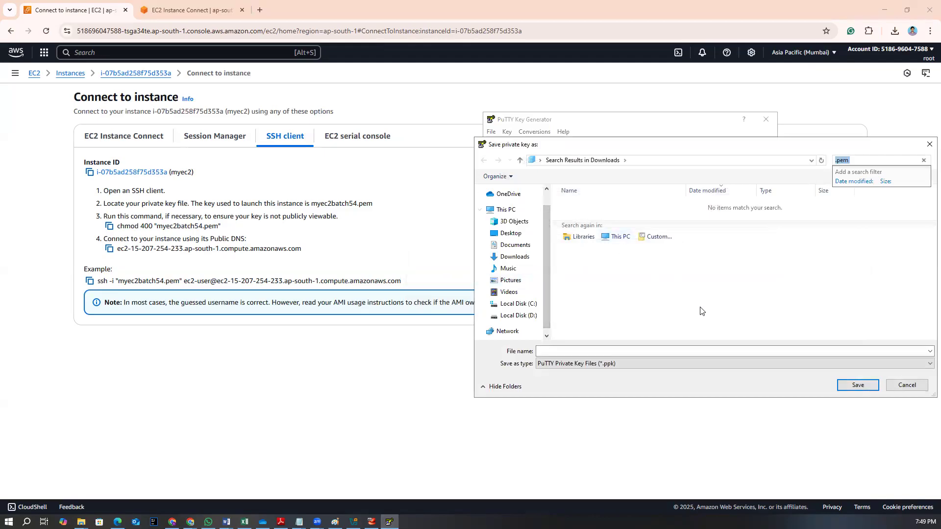
pyautogui.click(562, 349)
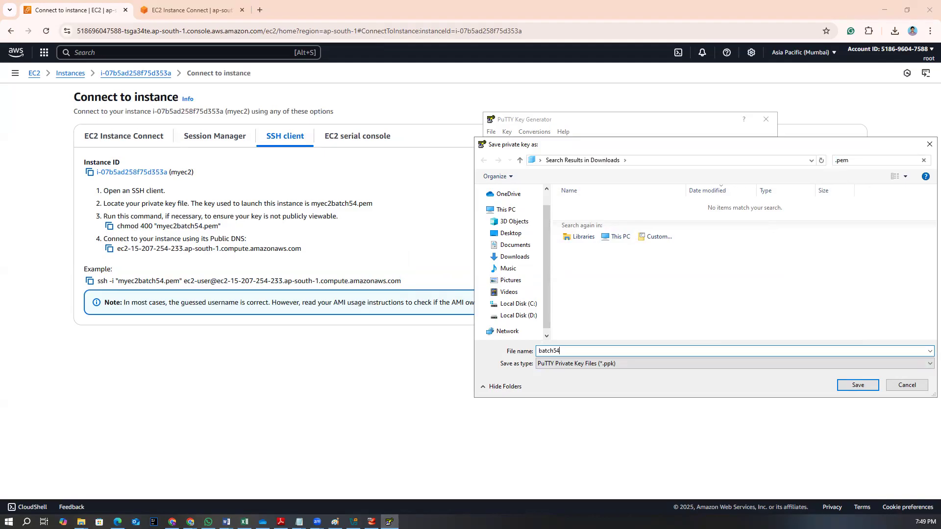
pyautogui.click(854, 386)
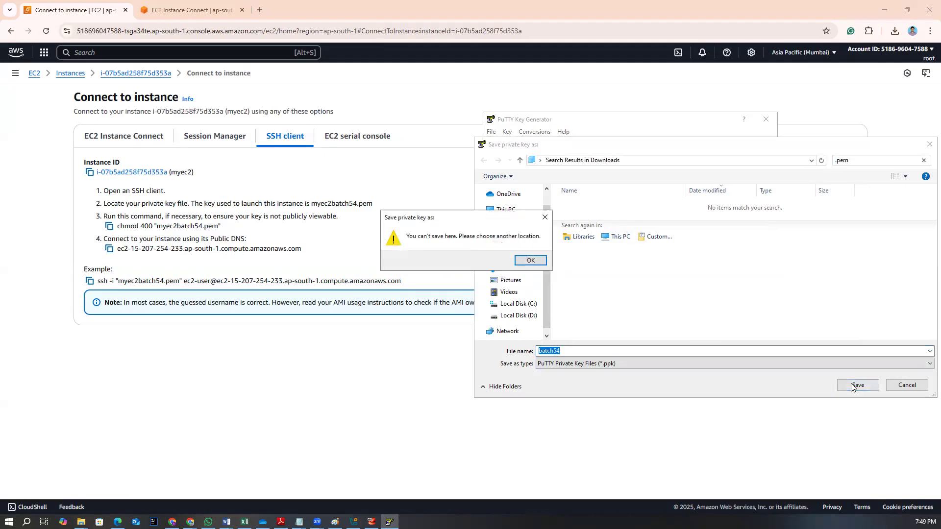
pyautogui.click(538, 262)
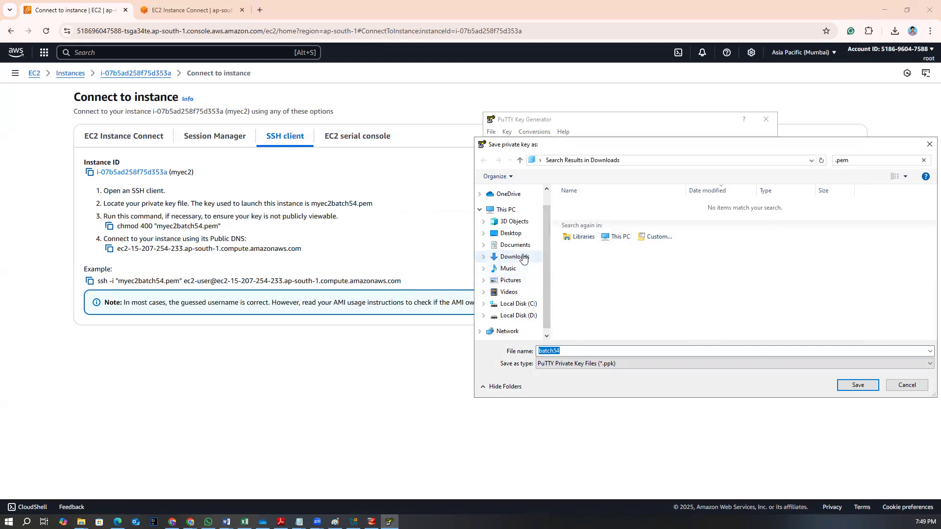
pyautogui.click(515, 245)
pyautogui.click(857, 386)
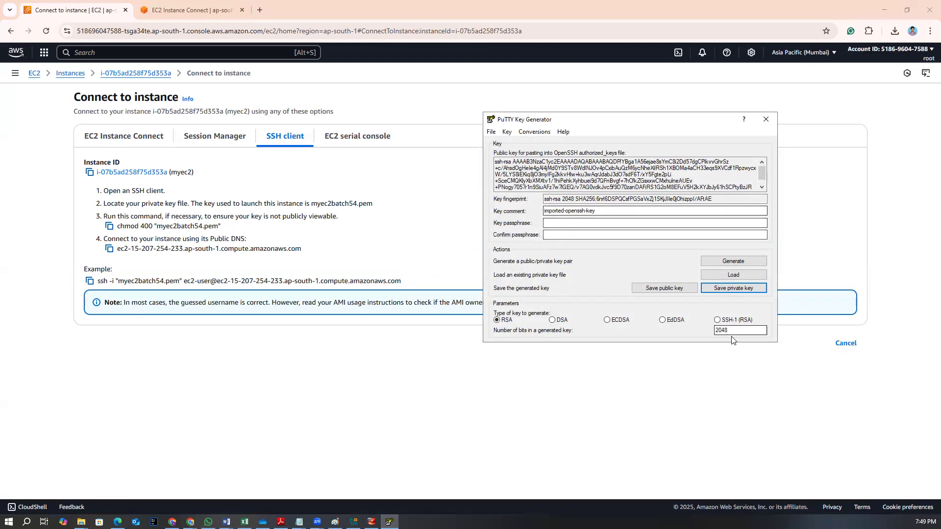
pyautogui.click(766, 119)
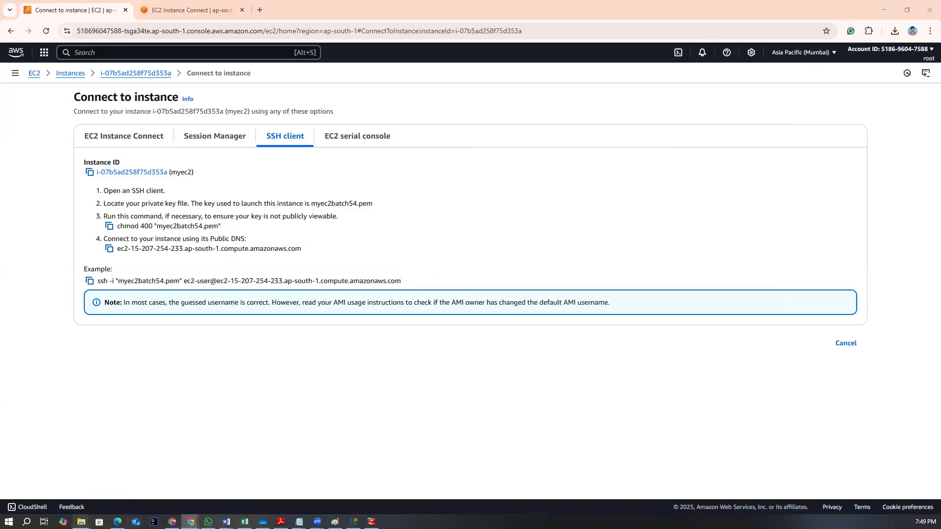
# Check the Documents folder in File Explorer for the saved batch54 key file
pyautogui.moveTo(82, 522)
pyautogui.click(266, 499)
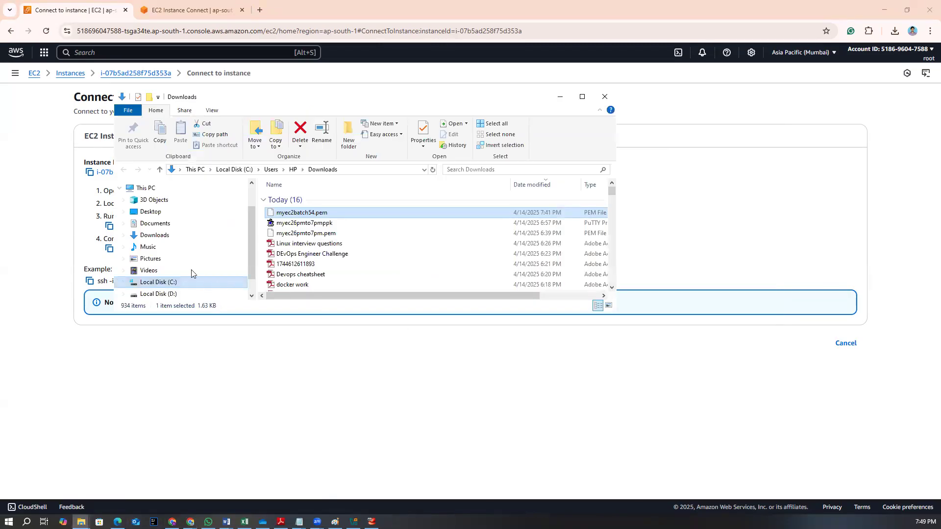
pyautogui.click(162, 223)
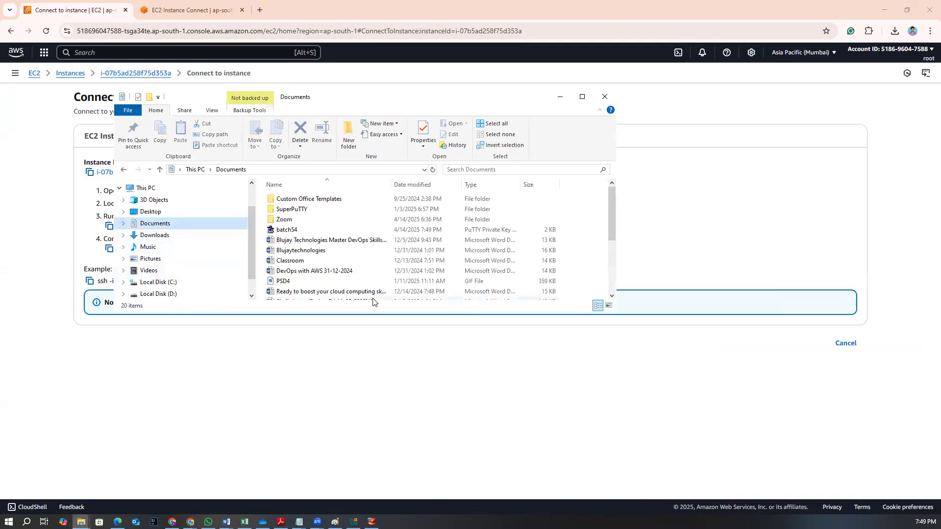
pyautogui.click(294, 230)
pyautogui.click(605, 97)
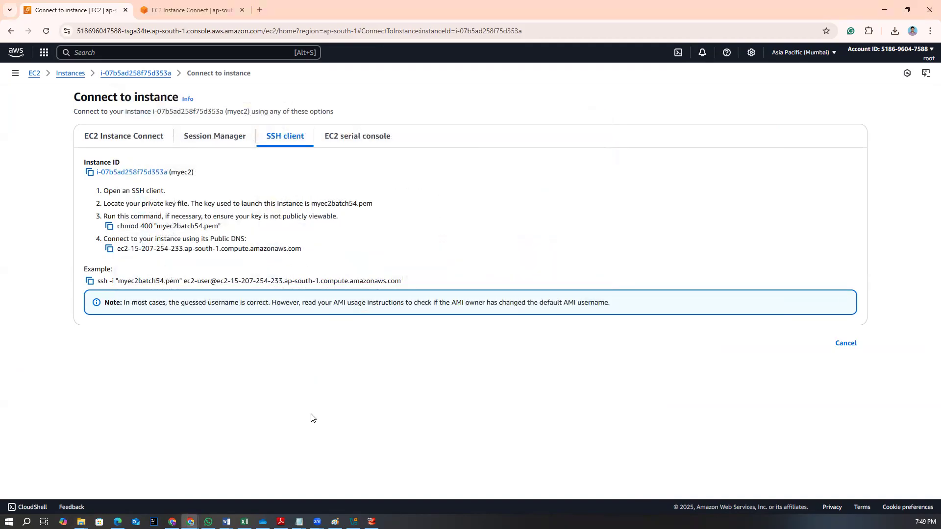
# Launch PuTTY from Windows search
pyautogui.click(26, 522)
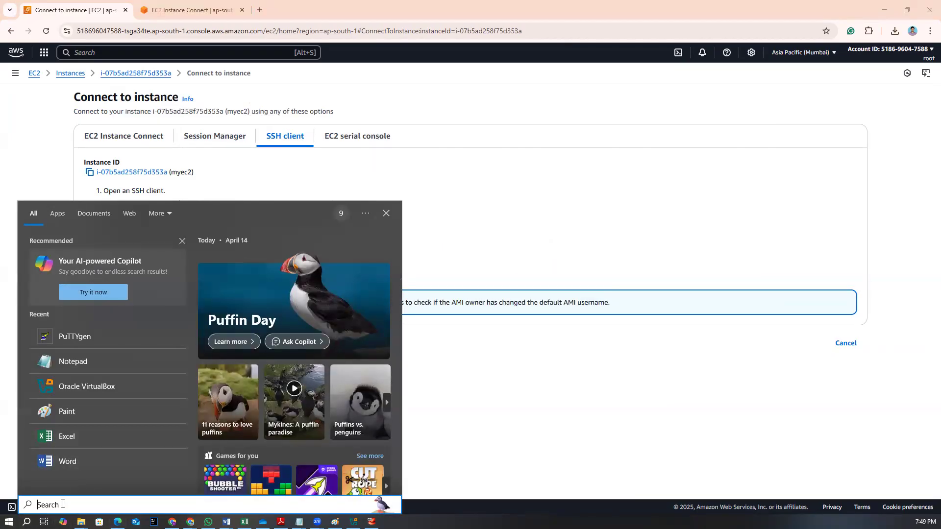
pyautogui.write('putt')
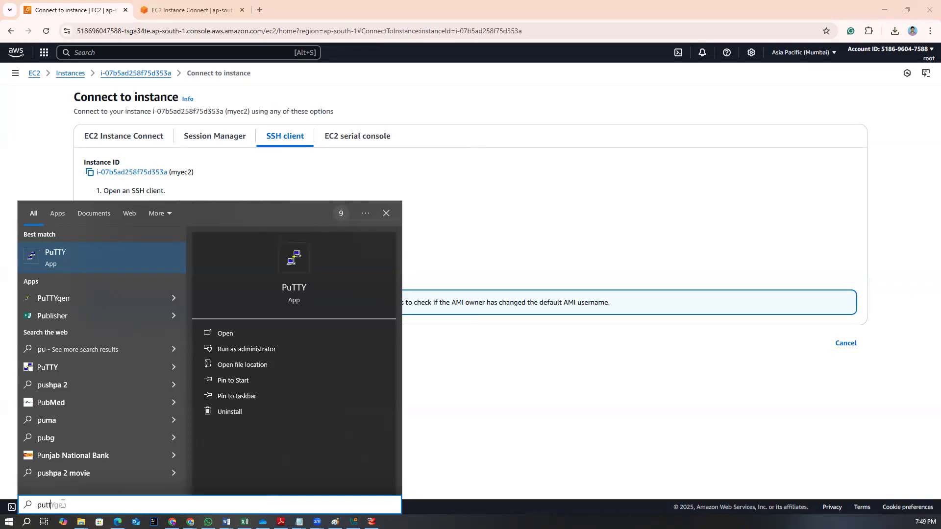
pyautogui.click(77, 260)
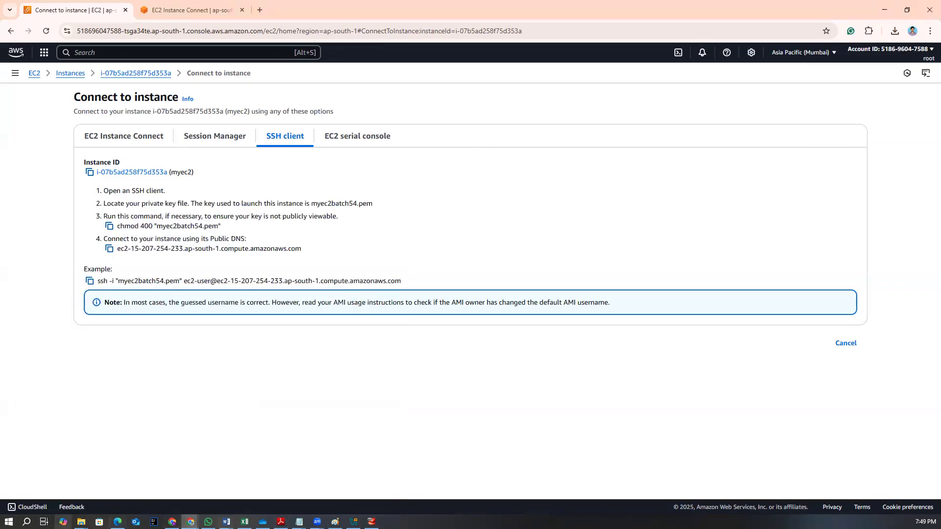
pyautogui.click(27, 521)
pyautogui.write('putt')
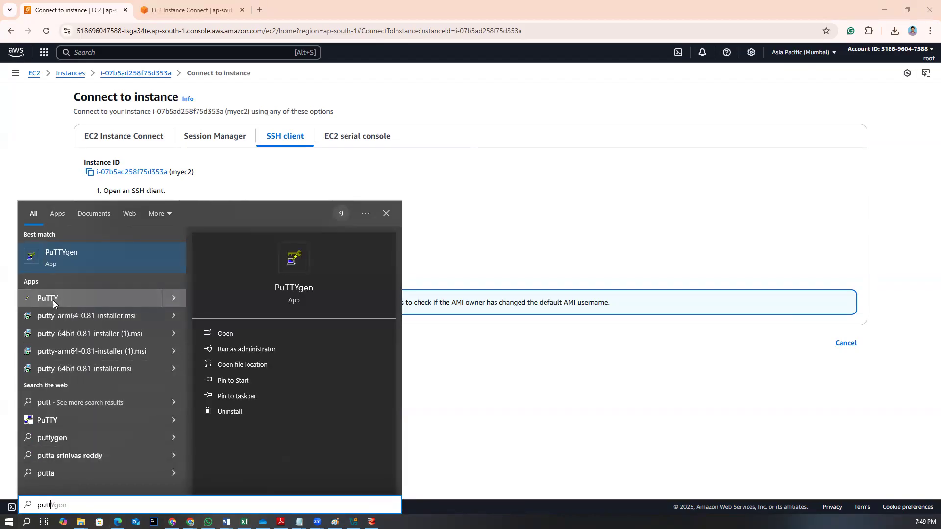
pyautogui.click(73, 298)
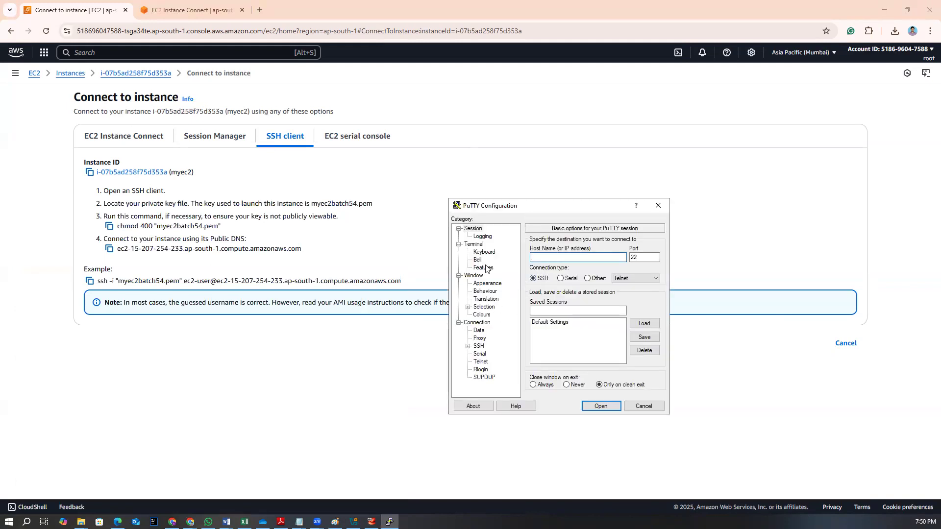
# Open the myec2 instance summary, copy its public IPv4 DNS, and paste it into PuTTY as the host name
pyautogui.click(189, 10)
pyautogui.click(90, 5)
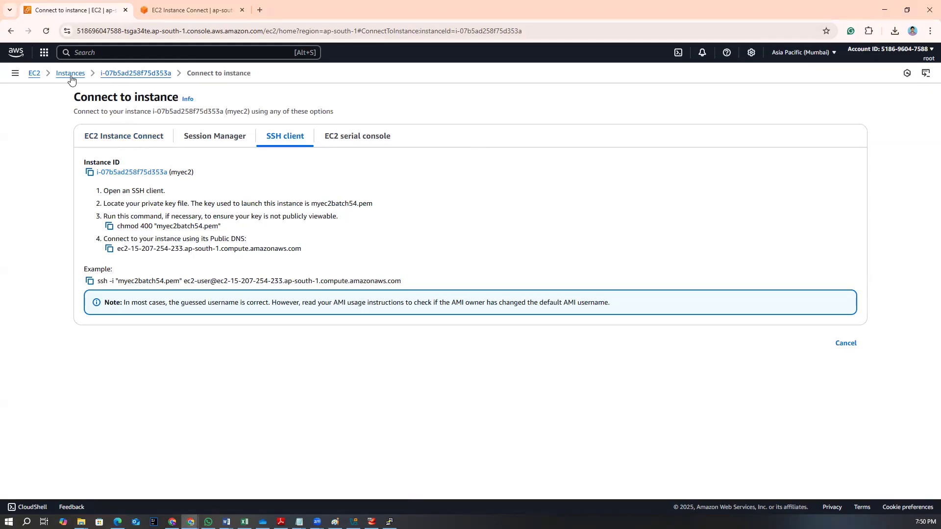
pyautogui.click(133, 74)
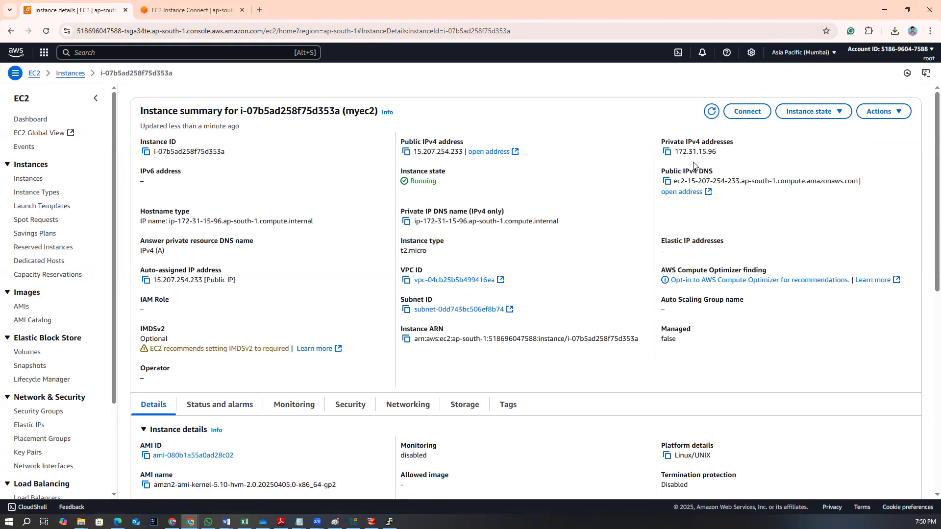
pyautogui.click(668, 182)
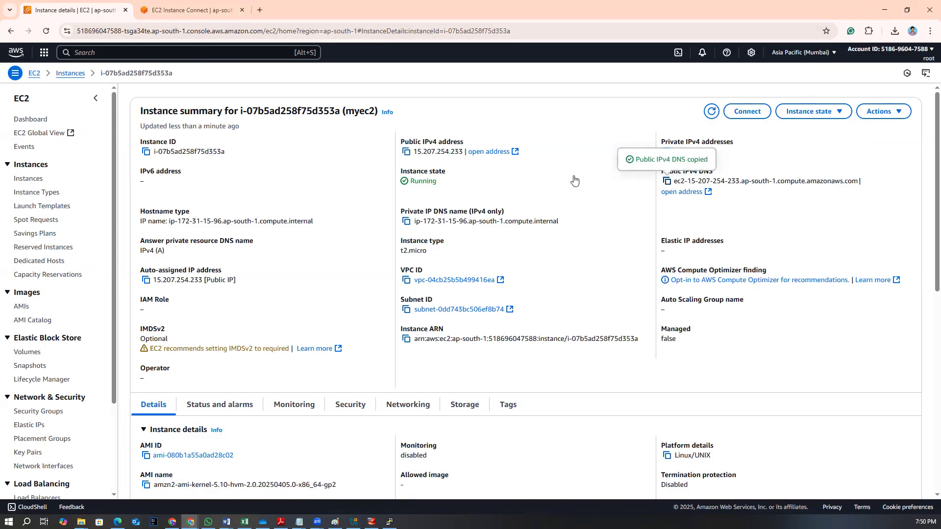
pyautogui.click(390, 522)
pyautogui.hotkey('ctrl', 'v')
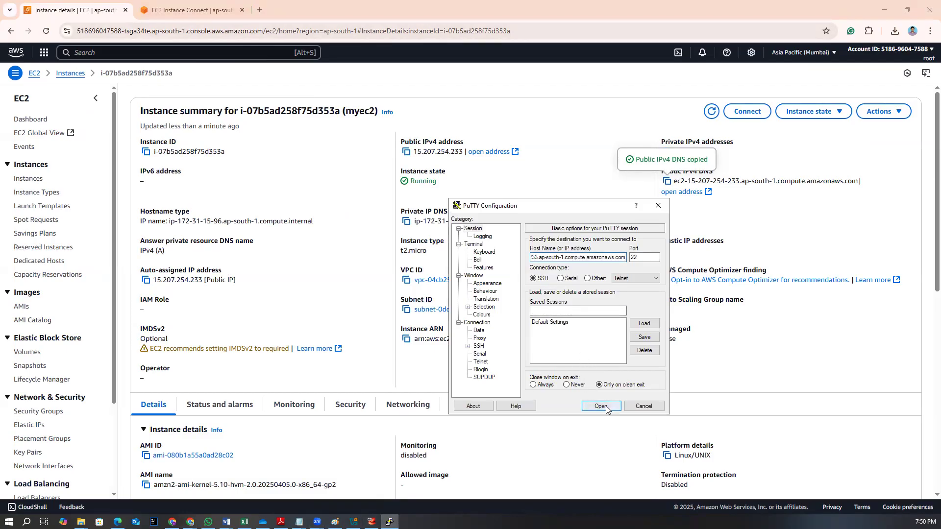
# Under SSH authentication credentials, set the private key file to batch54.ppk from the Documents folder
pyautogui.click(468, 346)
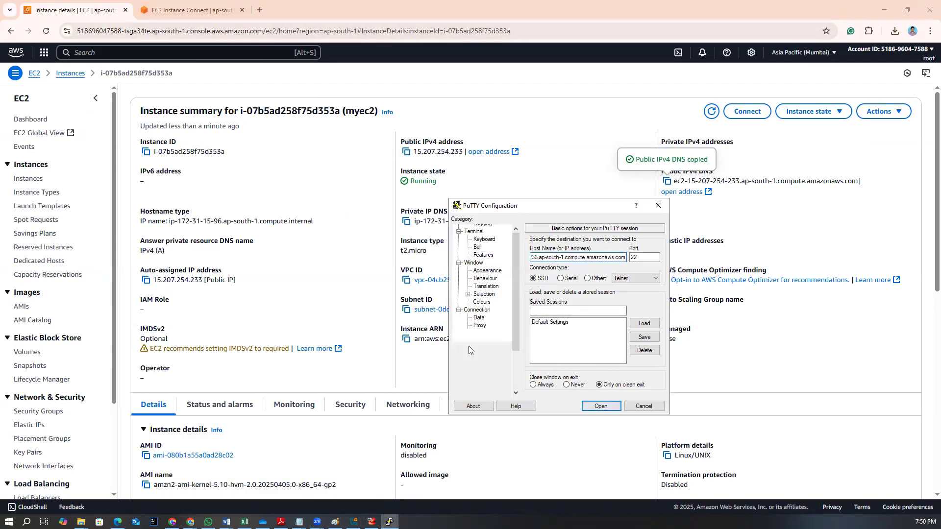
pyautogui.moveTo(507, 210); pyautogui.dragTo(485, 132)
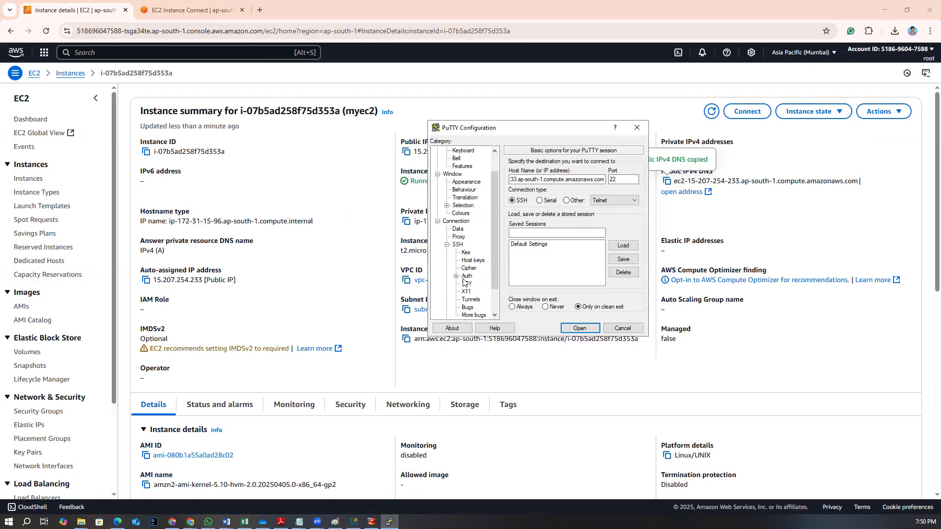
pyautogui.click(447, 245)
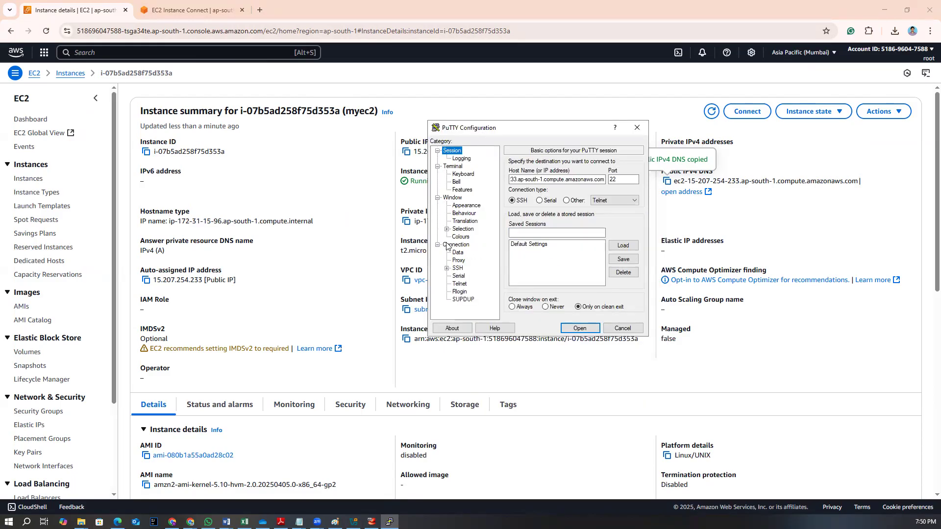
pyautogui.click(457, 269)
pyautogui.click(447, 269)
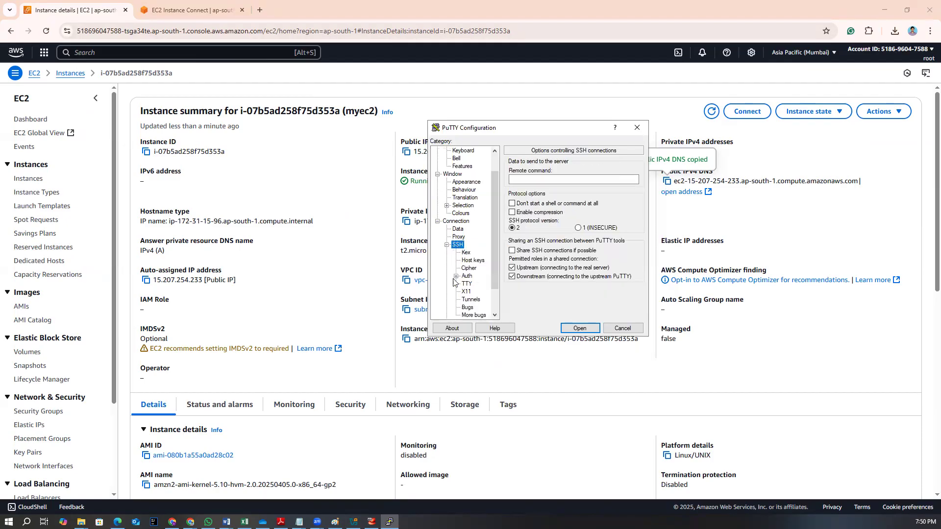
pyautogui.click(456, 276)
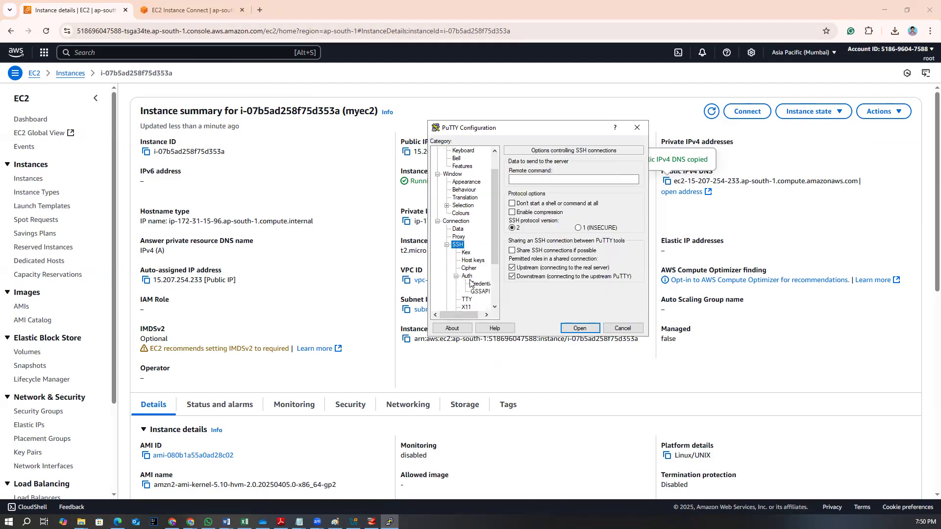
pyautogui.click(475, 284)
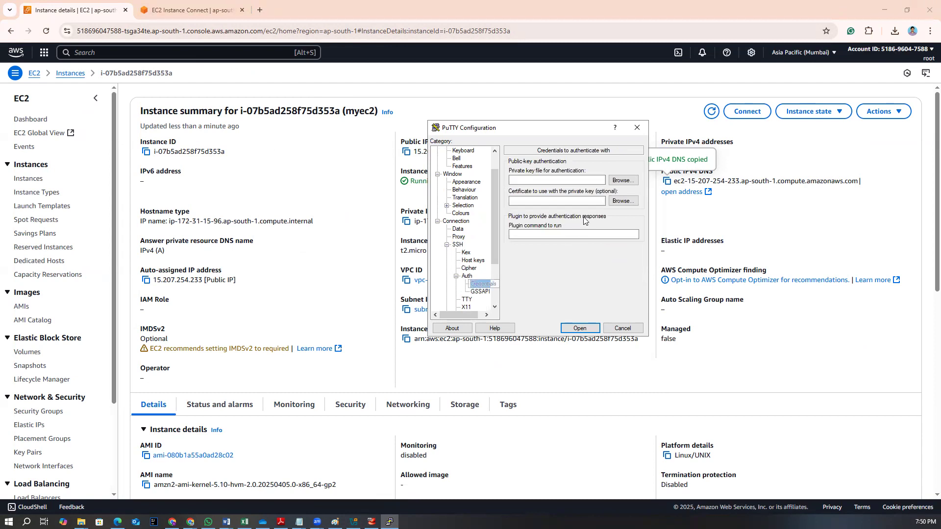
pyautogui.click(630, 185)
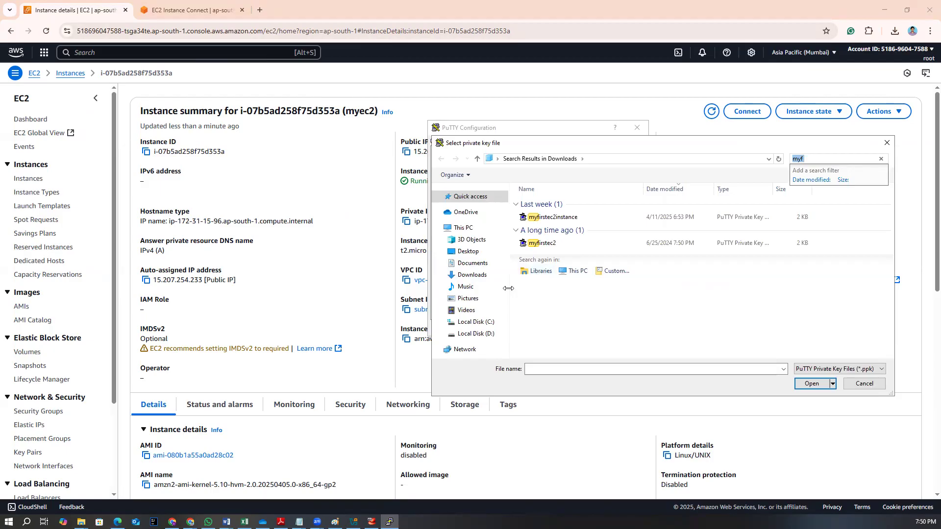
pyautogui.click(477, 264)
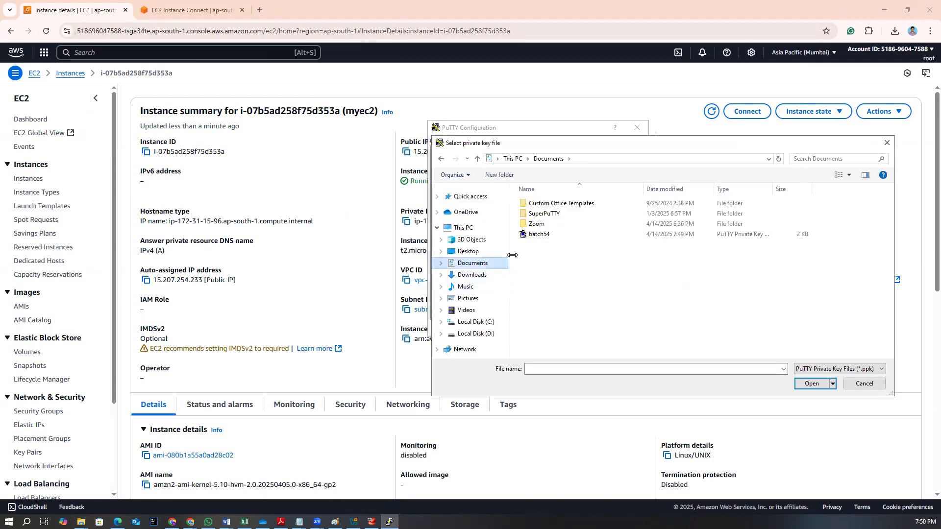
pyautogui.click(544, 234)
pyautogui.click(798, 382)
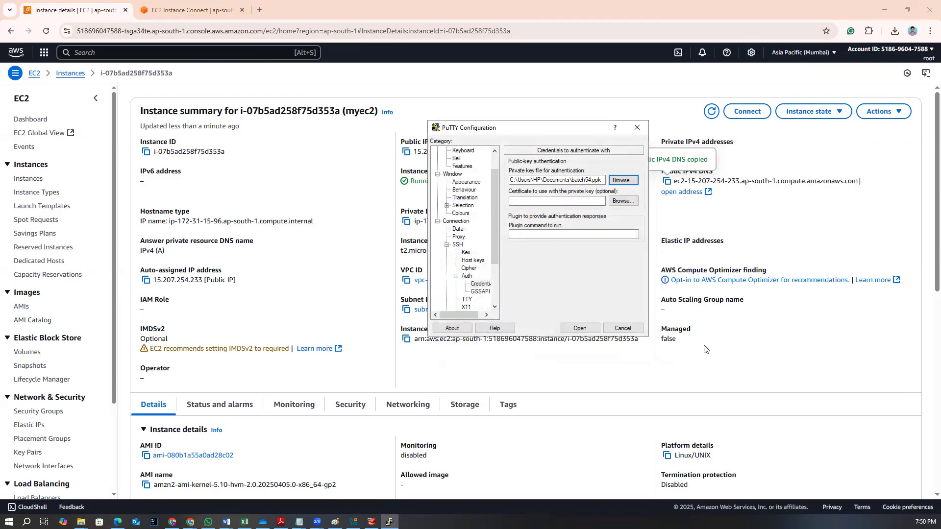
# Return to the Session settings, open the connection, and log in as ec2-user
pyautogui.scroll(2, 478, 196)
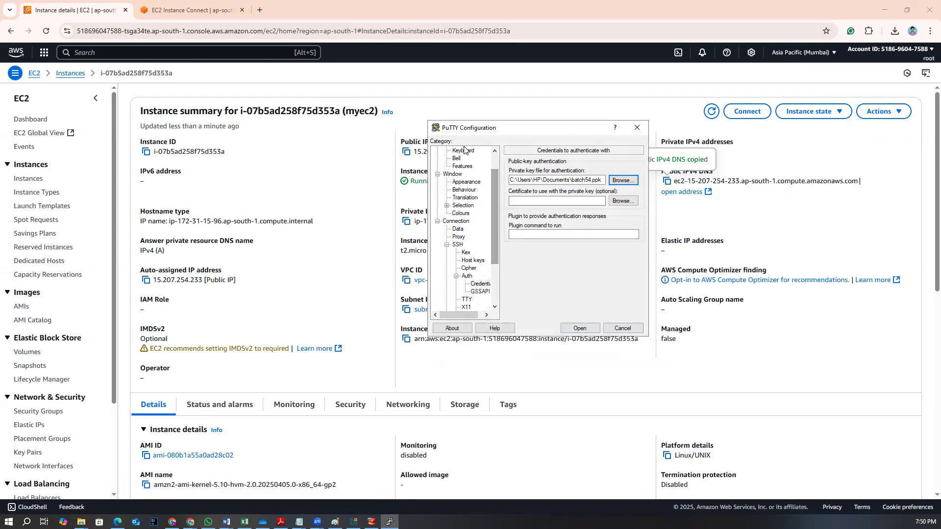
pyautogui.click(452, 151)
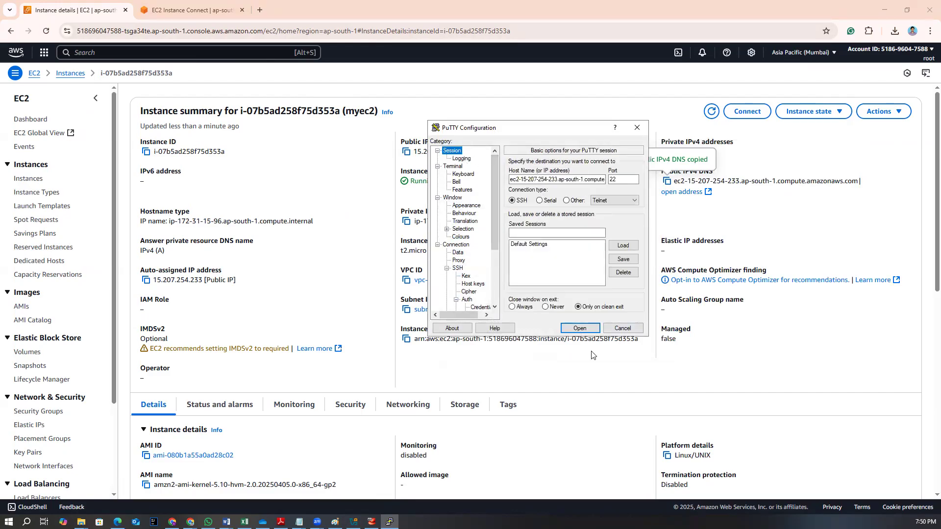
pyautogui.click(580, 328)
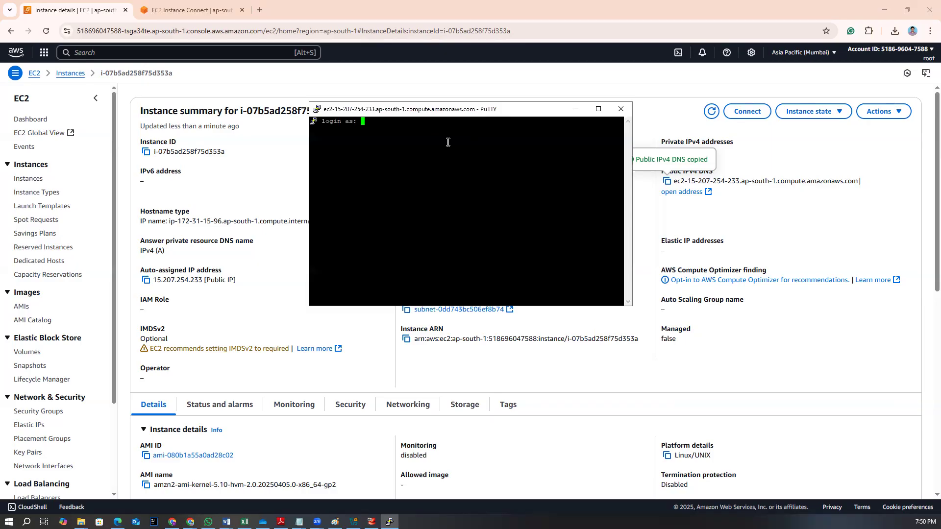
pyautogui.write('ec2-user')
pyautogui.press('Return')
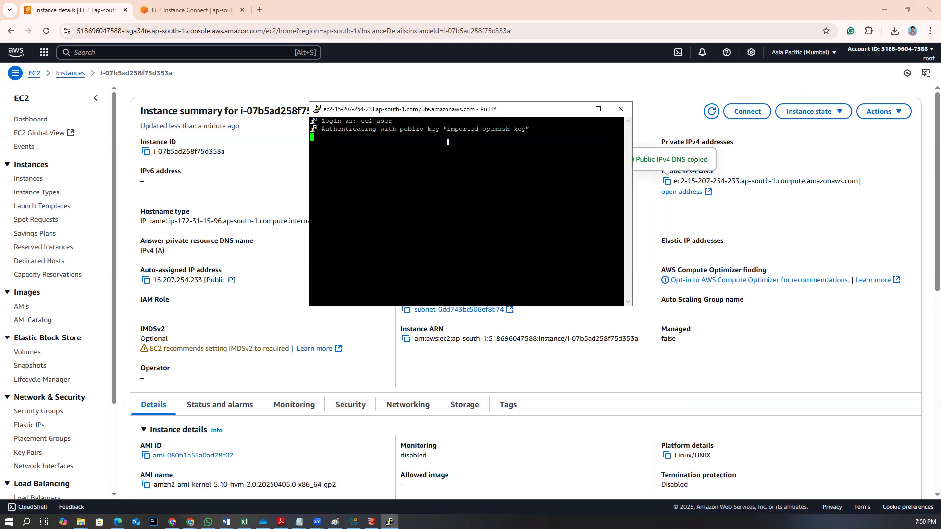
# Enlarge the PuTTY terminal font through the session's window appearance settings and apply the change
pyautogui.keyDown('ctrl'); pyautogui.rightClick(425, 116); pyautogui.keyUp('ctrl')
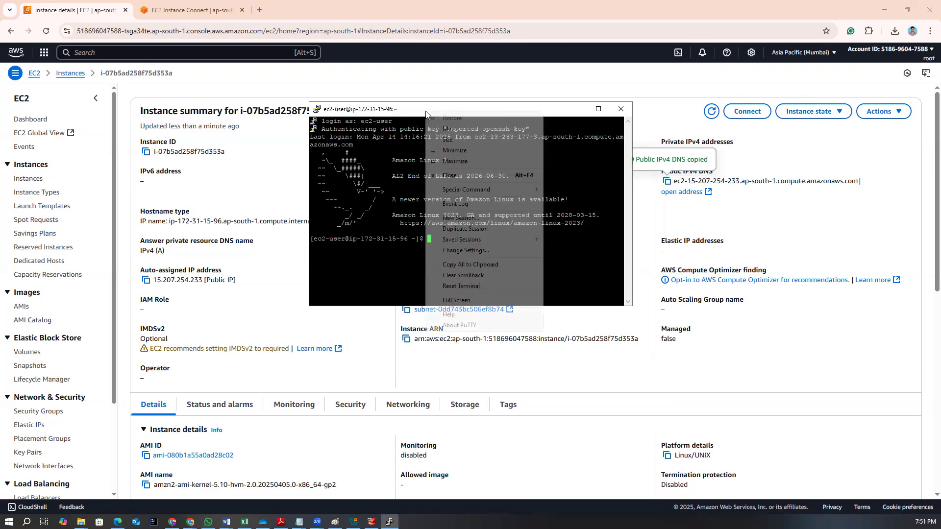
pyautogui.click(471, 250)
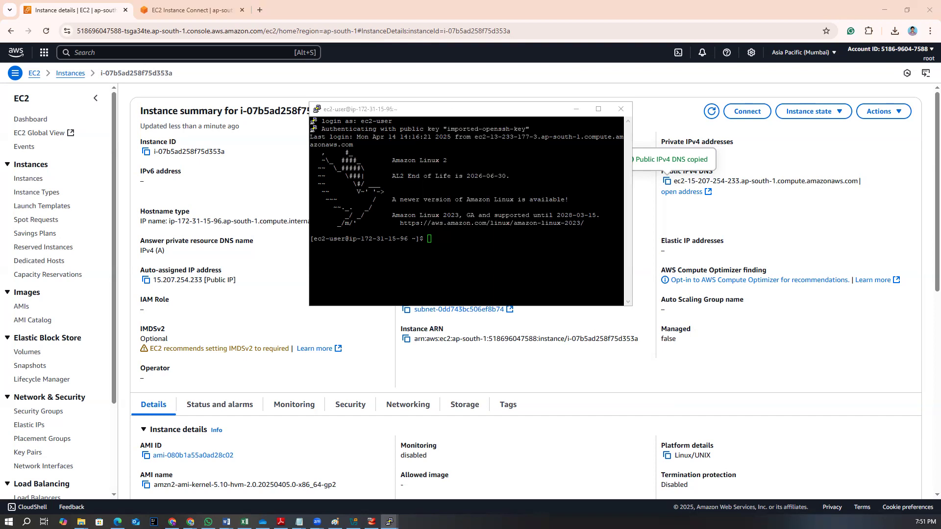
pyautogui.click(512, 281)
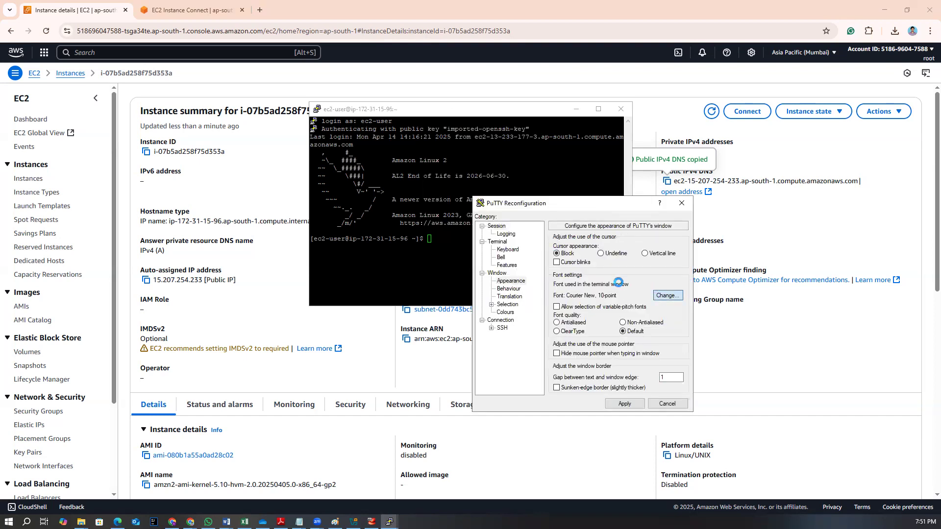
pyautogui.click(663, 295)
pyautogui.click(594, 325)
pyautogui.click(665, 343)
pyautogui.click(633, 479)
pyautogui.click(625, 404)
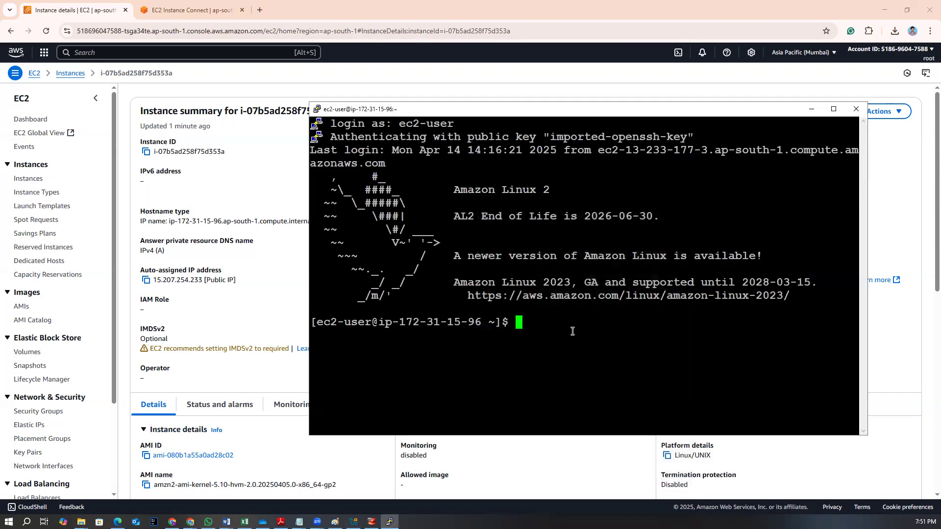
# Switch to the root user with sudo su - and clear the terminal screen
pyautogui.moveTo(690, 113); pyautogui.dragTo(687, 93)
pyautogui.write('sudo su -')
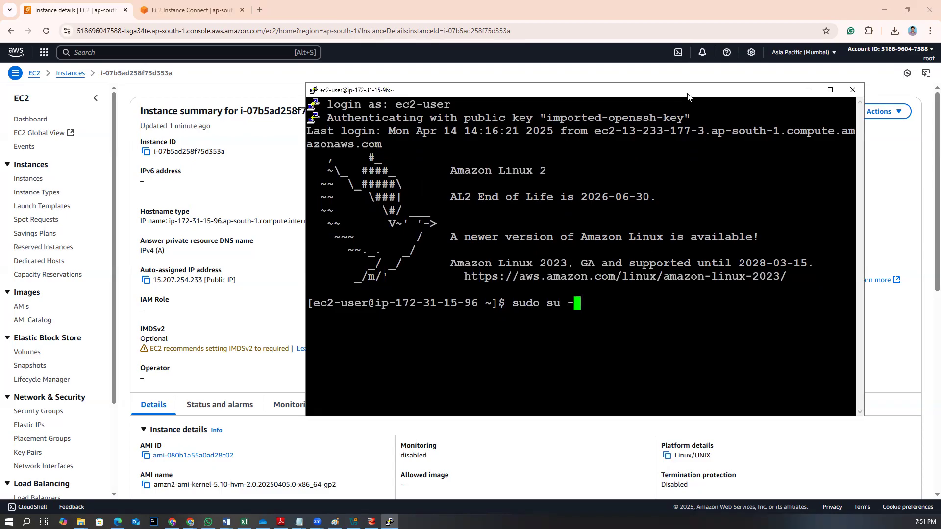
pyautogui.press('Return')
pyautogui.hotkey('ctrl', 'l')
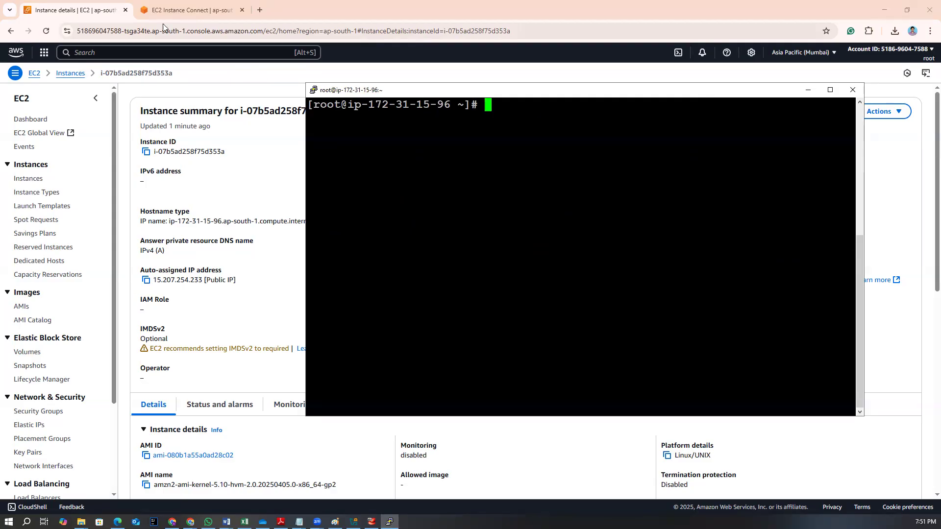
# Review the EC2 Instance Connect terminal and the instance details page for myec2
pyautogui.click(161, 11)
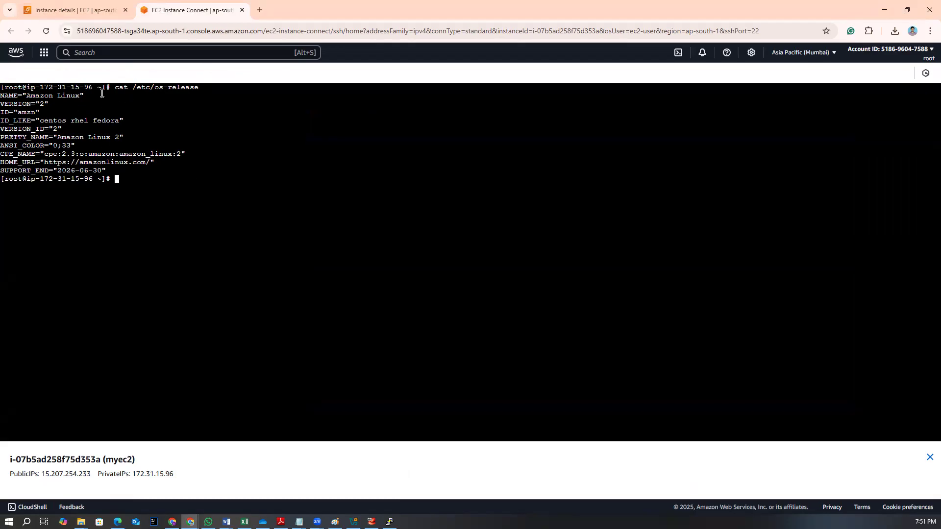
pyautogui.click(81, 14)
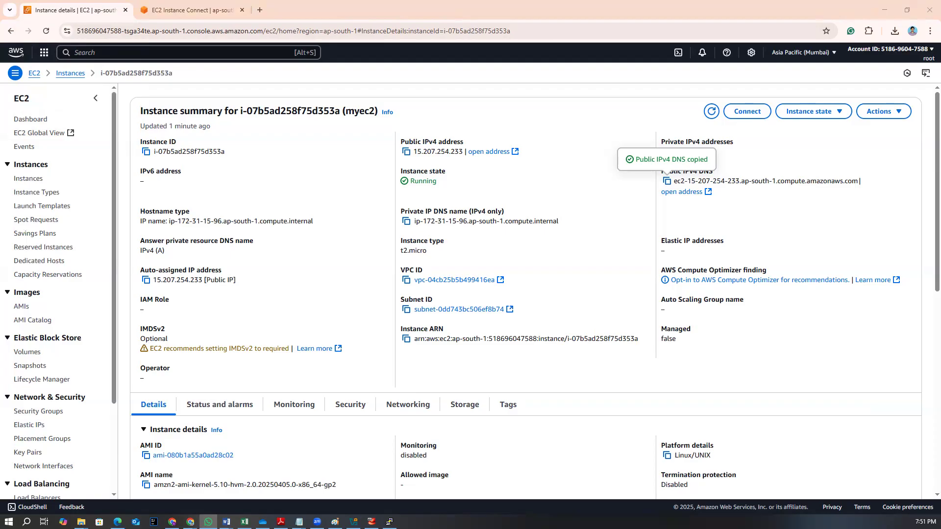
pyautogui.scroll(-3, 260, 302)
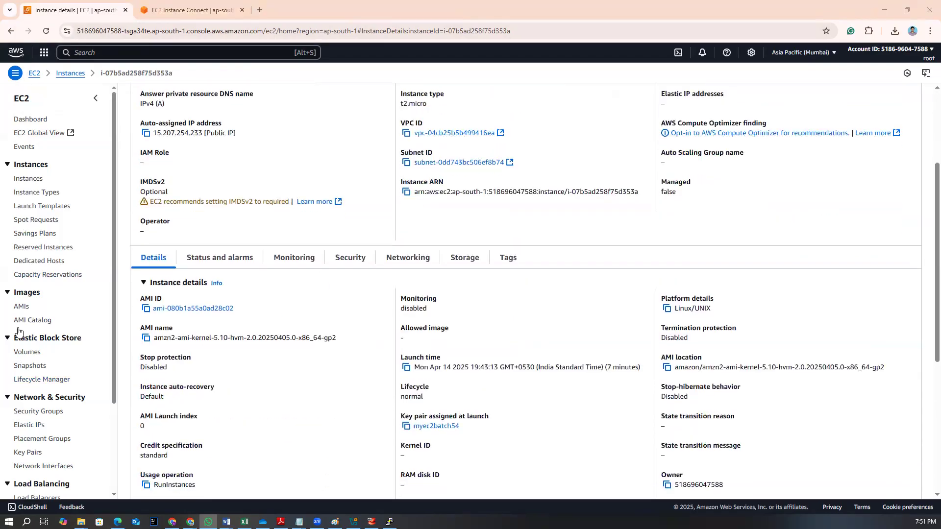
pyautogui.scroll(-1, 39, 315)
pyautogui.scroll(3, 42, 312)
pyautogui.scroll(-2, 240, 366)
pyautogui.scroll(5, 240, 365)
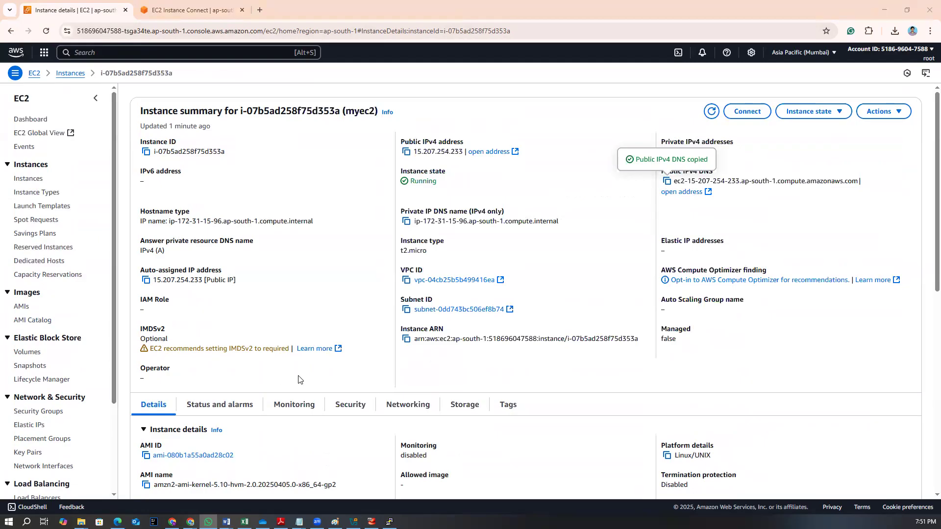
pyautogui.scroll(-1, 294, 392)
pyautogui.scroll(-6, 293, 403)
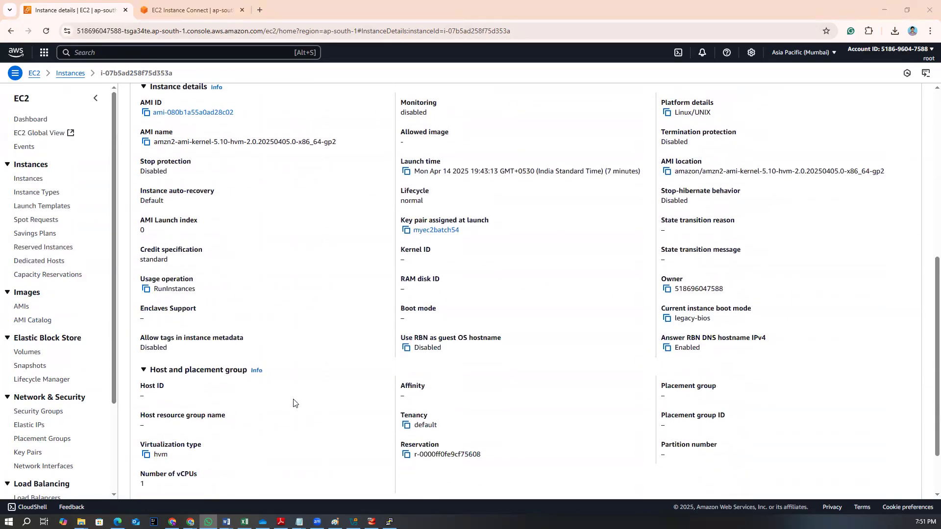
pyautogui.scroll(-2, 289, 403)
pyautogui.scroll(8, 273, 334)
pyautogui.click(201, 15)
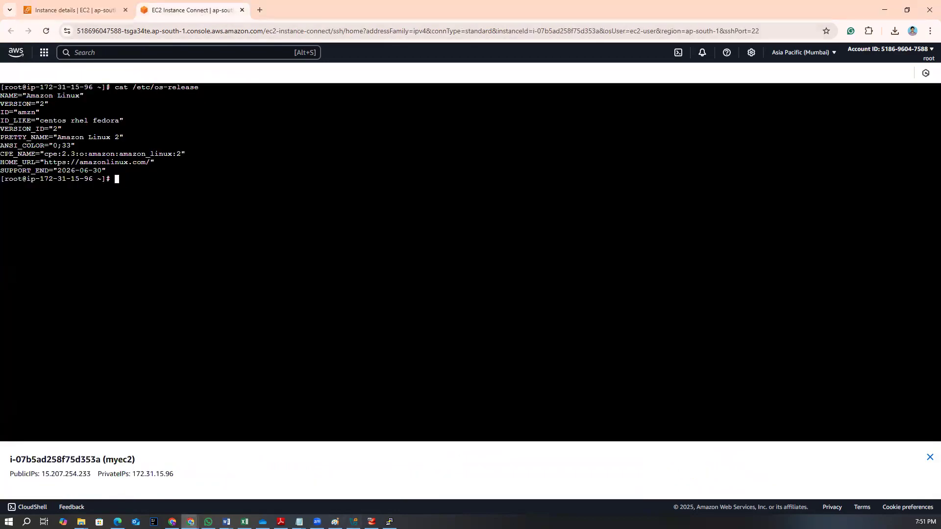
# Switch to Notepad and add blank lines below the last note, 'connect to ec2 using putty'
pyautogui.moveTo(299, 522)
pyautogui.click(339, 495)
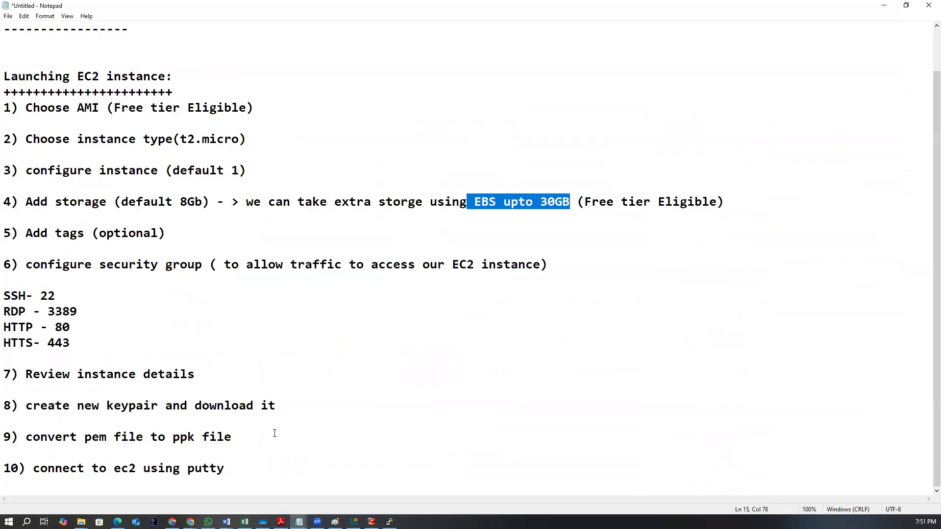
pyautogui.click(250, 474)
pyautogui.press('Return')
pyautogui.press('Return')
pyautogui.press('Return')
pyautogui.press('Return')
pyautogui.press('Return')
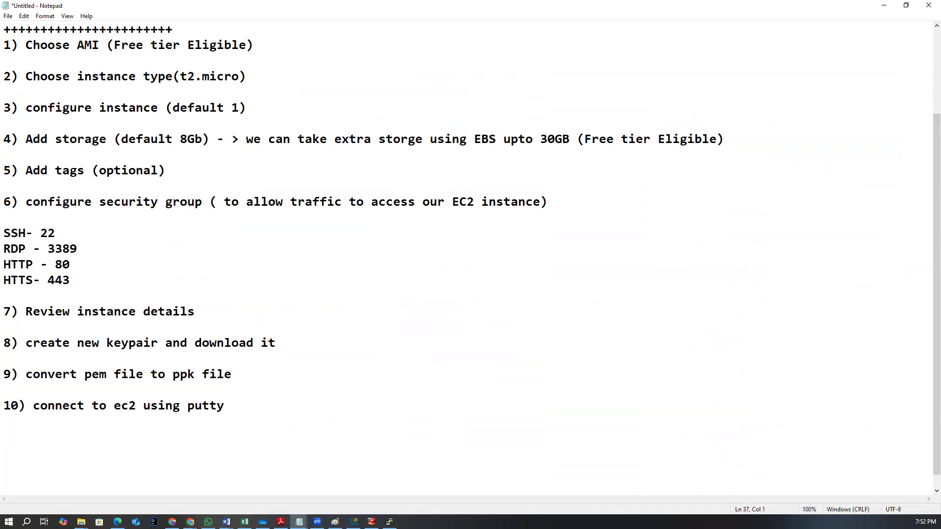
pyautogui.hotkey('alt', 'Tab')
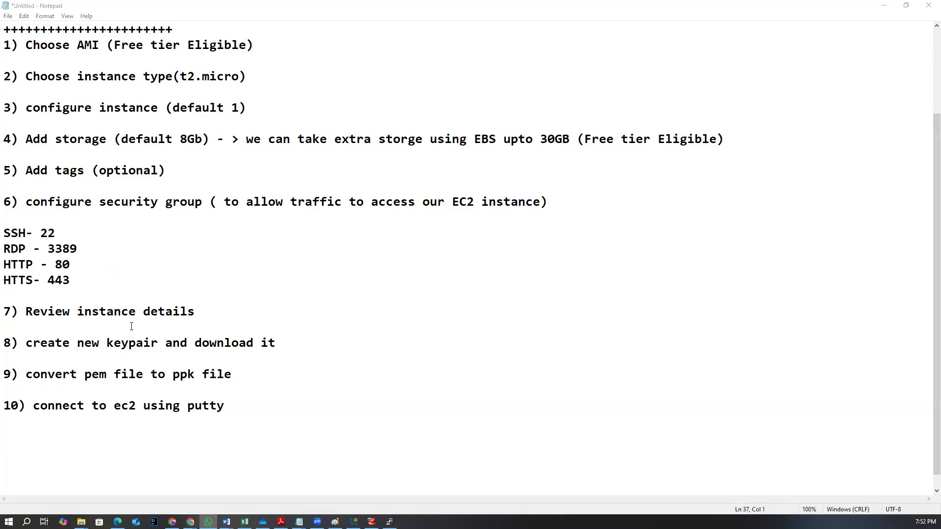
pyautogui.scroll(-1, 136, 328)
pyautogui.click(13, 411)
pyautogui.press('Return')
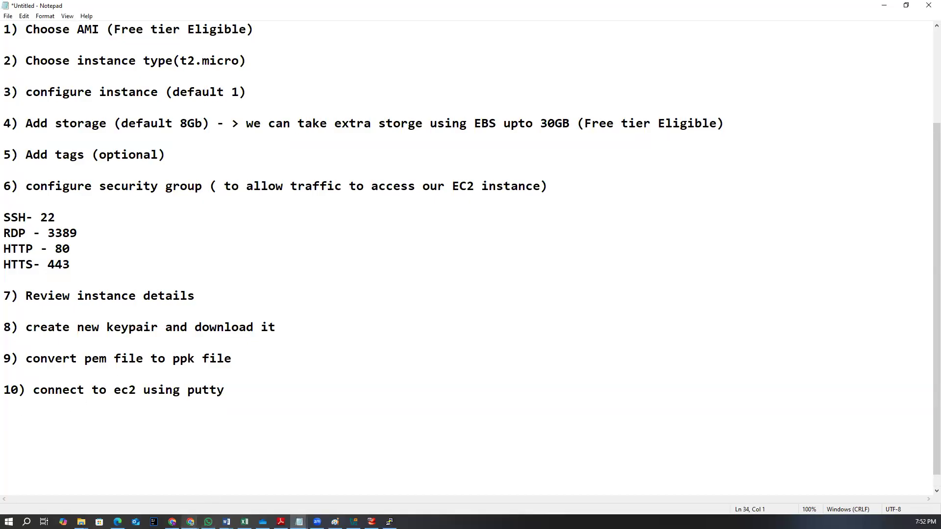
# Return to the browser and scroll through the myec2 instance details page
pyautogui.click(190, 521)
pyautogui.click(236, 473)
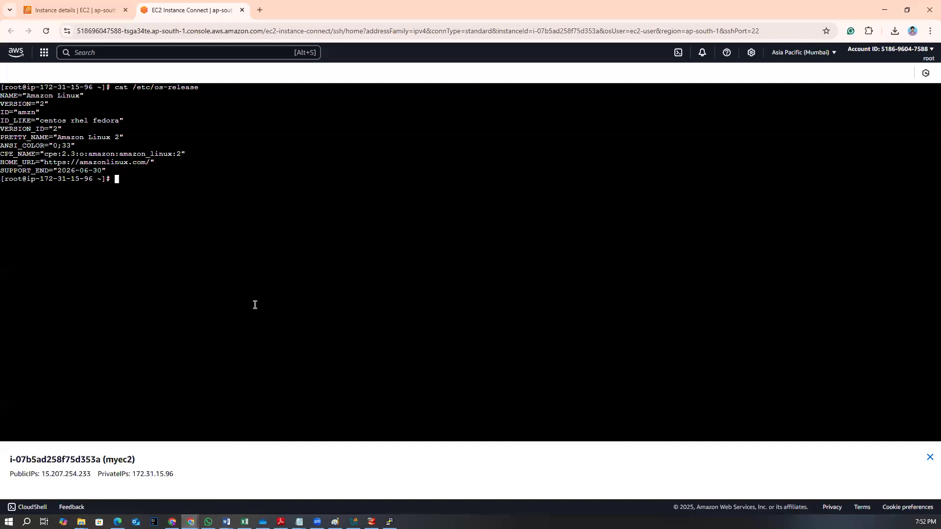
pyautogui.click(92, 11)
pyautogui.scroll(-2, 225, 310)
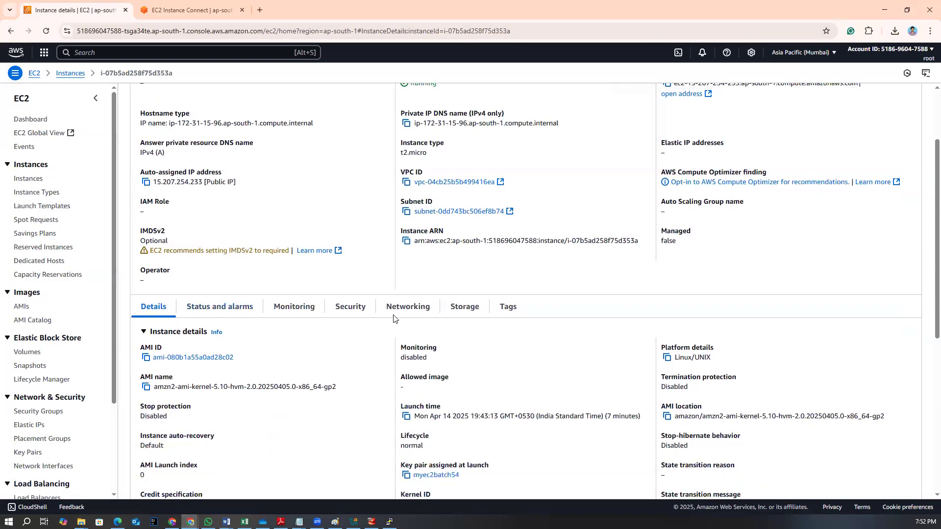
# Open the instance's Storage details to review its root device and attached block volume
pyautogui.click(462, 309)
pyautogui.scroll(-4, 271, 392)
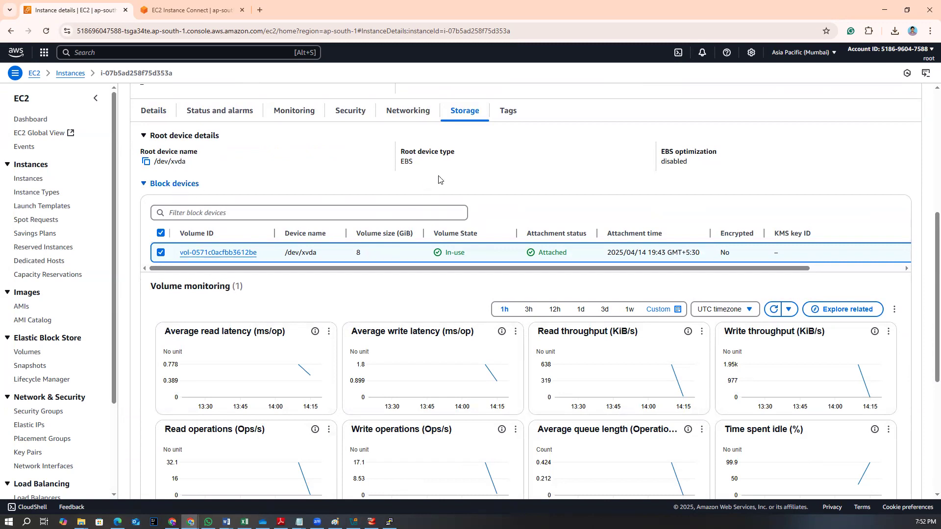
pyautogui.tripleClick(406, 161)
pyautogui.click(424, 167)
pyautogui.scroll(-2, 43, 265)
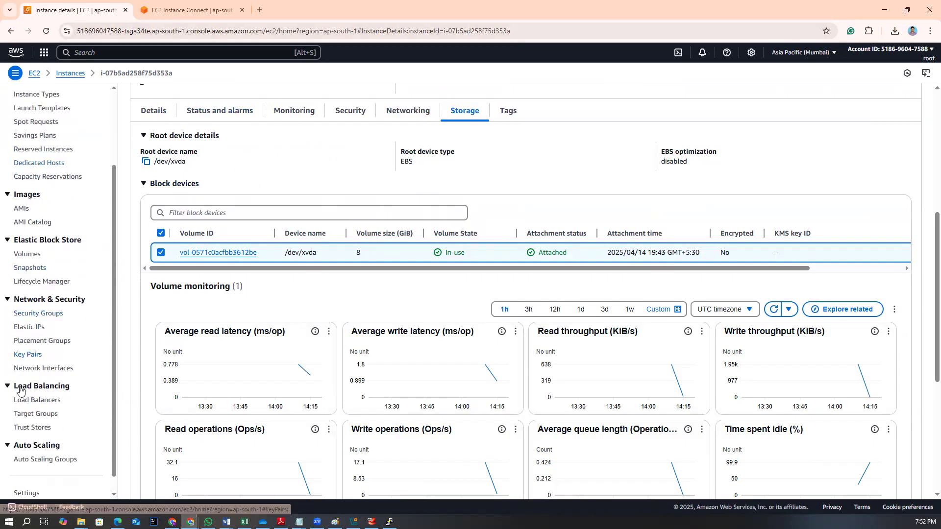
pyautogui.scroll(-1, 36, 416)
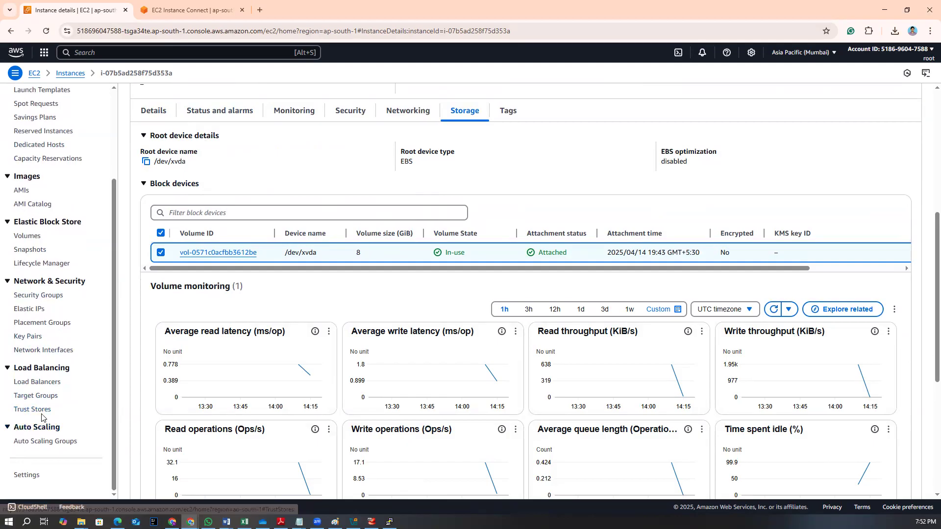
pyautogui.scroll(2, 36, 363)
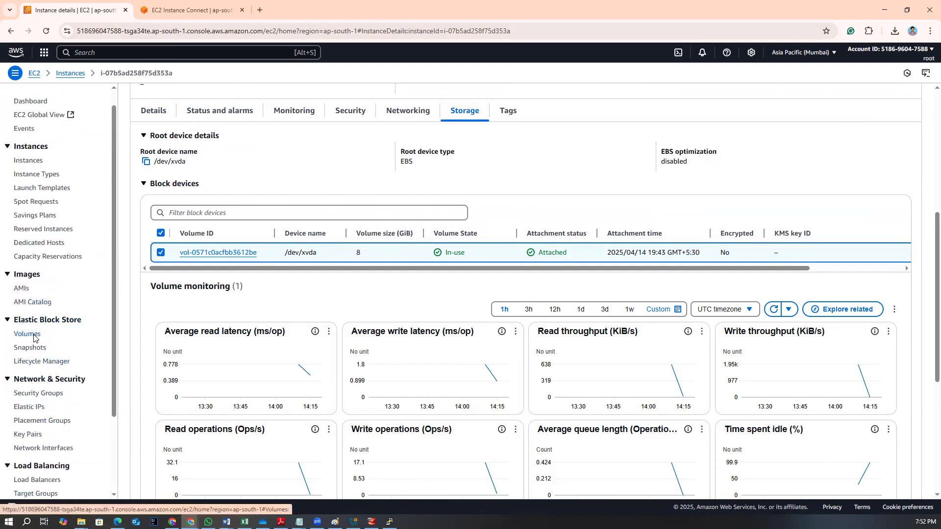
# Switch to Notepad and add an 'EBS Types:' heading underlined with plus signs below the last note
pyautogui.click(885, 9)
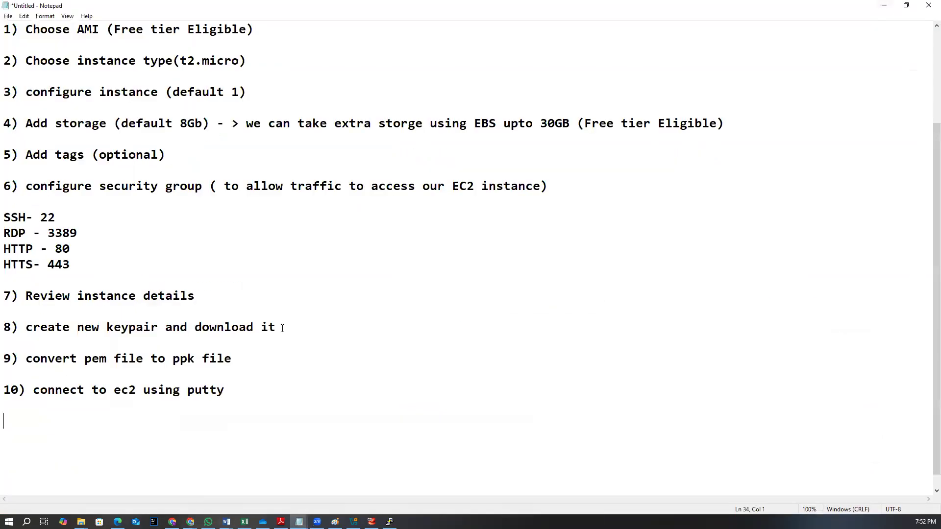
pyautogui.click(41, 412)
pyautogui.press('Return')
pyautogui.scroll(-1, 223, 275)
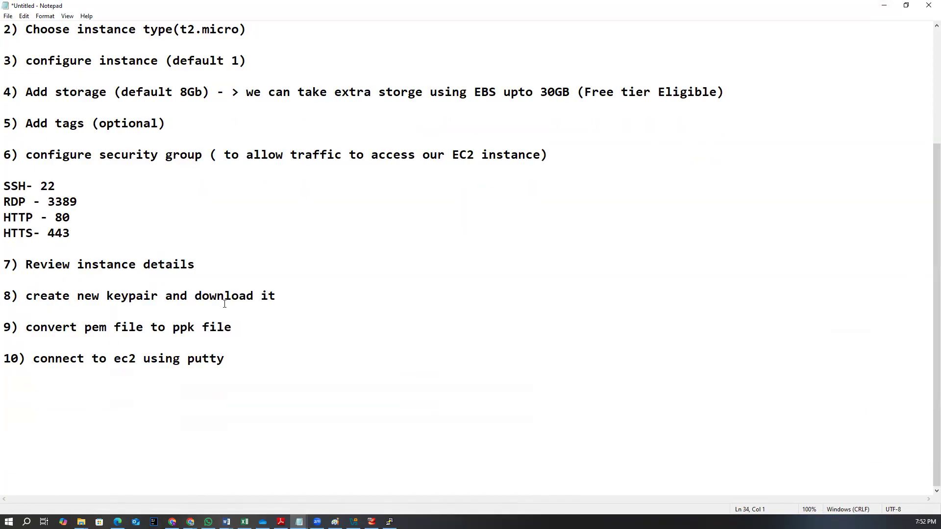
pyautogui.write('EBS Tyoes')
pyautogui.press('BackSpace')
pyautogui.press('BackSpace')
pyautogui.press('BackSpace')
pyautogui.write('pes:')
pyautogui.press('Return')
pyautogui.write('++++++++++')
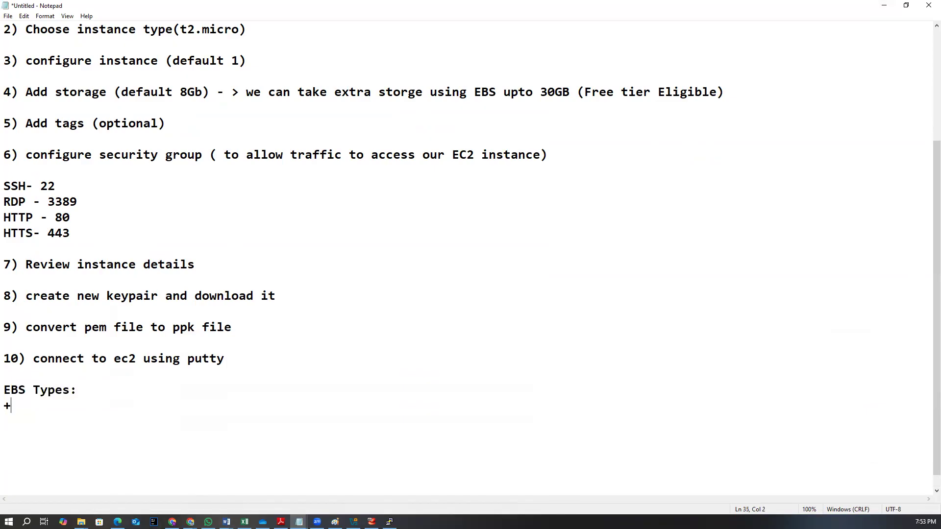
# List the first two EBS types: '1.General purpose' and '2. provisioned IOPS'
pyautogui.press('Return')
pyautogui.press('Return')
pyautogui.write('1.GE')
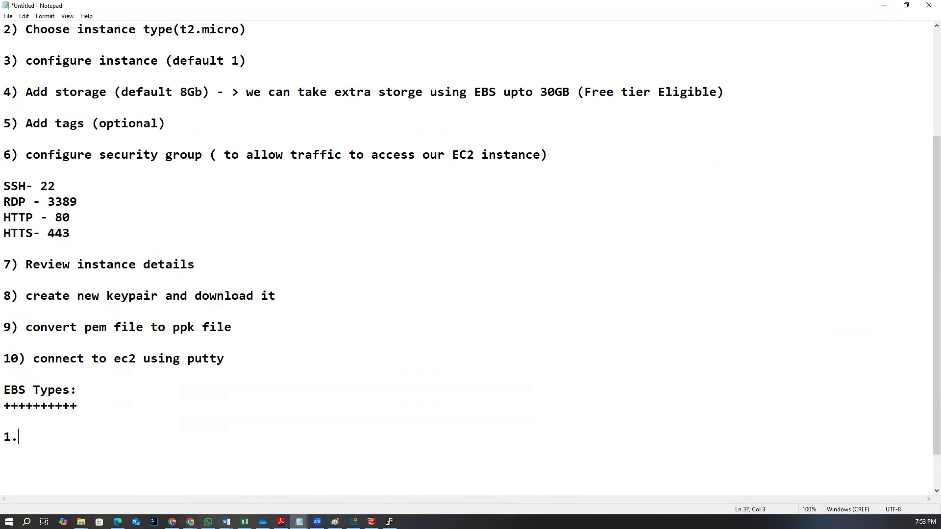
pyautogui.press('BackSpace')
pyautogui.write('eb')
pyautogui.press('BackSpace')
pyautogui.write('neral pu')
pyautogui.write('p')
pyautogui.press('BackSpace')
pyautogui.write('ro')
pyautogui.press('BackSpace')
pyautogui.write('pose')
pyautogui.press('Return')
pyautogui.press('Return')
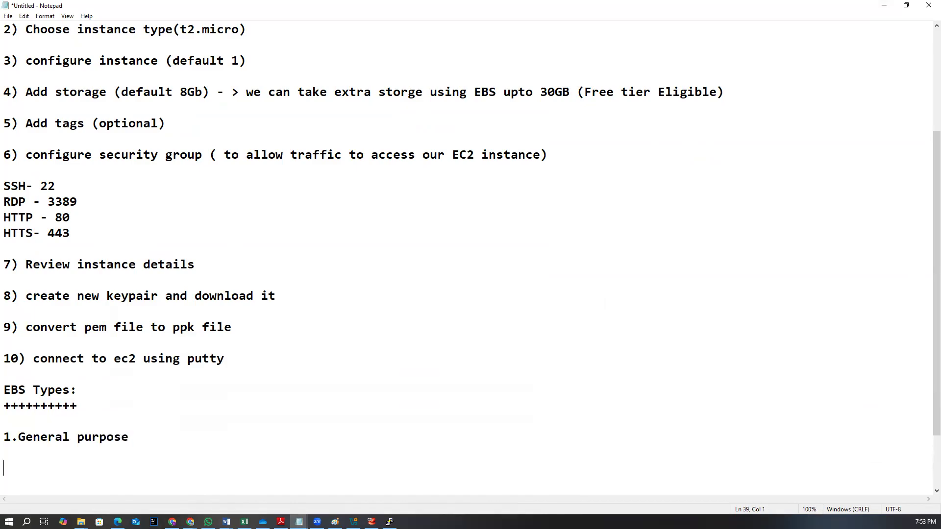
pyautogui.write('2. provisione')
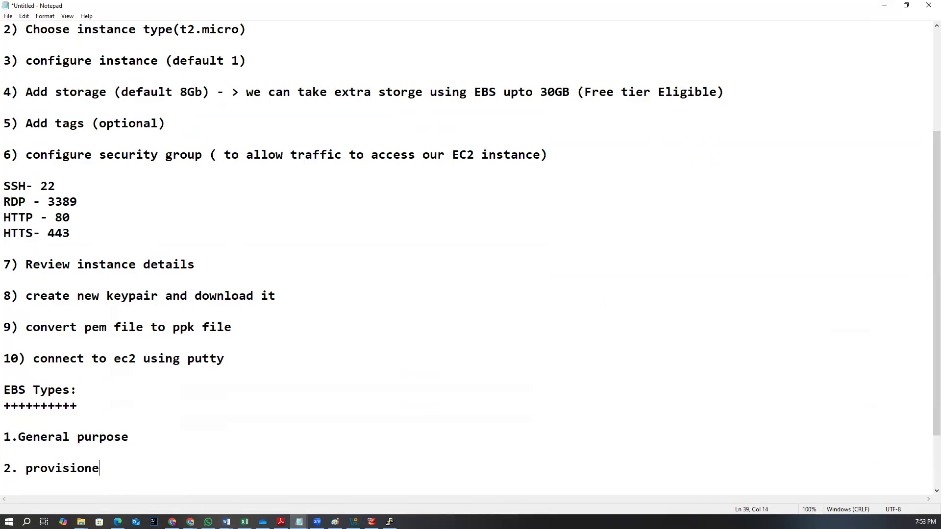
pyautogui.write('d IOPS')
pyautogui.press('Return')
pyautogui.press('Return')
# Continue the list with '3. Throughput optimized', '4. Cold HDD' and '5. Magnetic'
pyautogui.write('3.')
pyautogui.press('BackSpace')
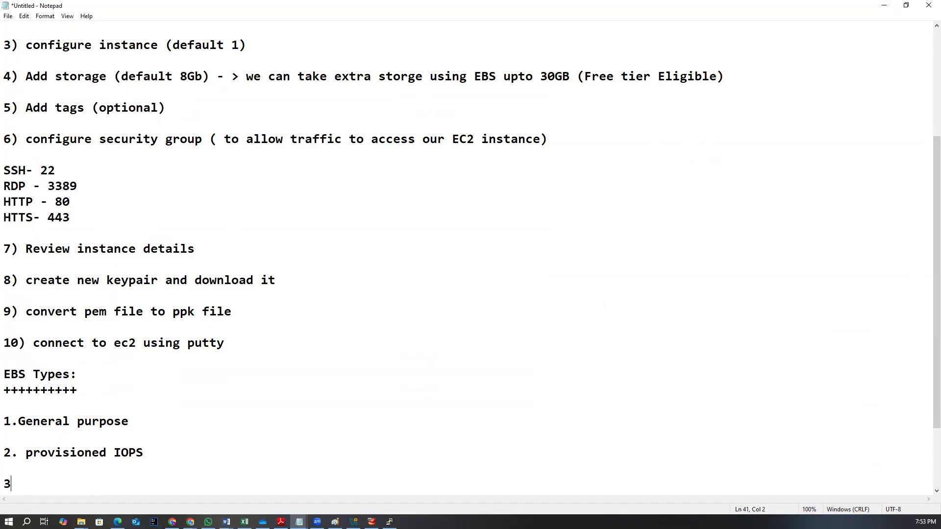
pyautogui.write('Thruou')
pyautogui.press('BackSpace')
pyautogui.press('BackSpace')
pyautogui.press('BackSpace')
pyautogui.write('oughput op')
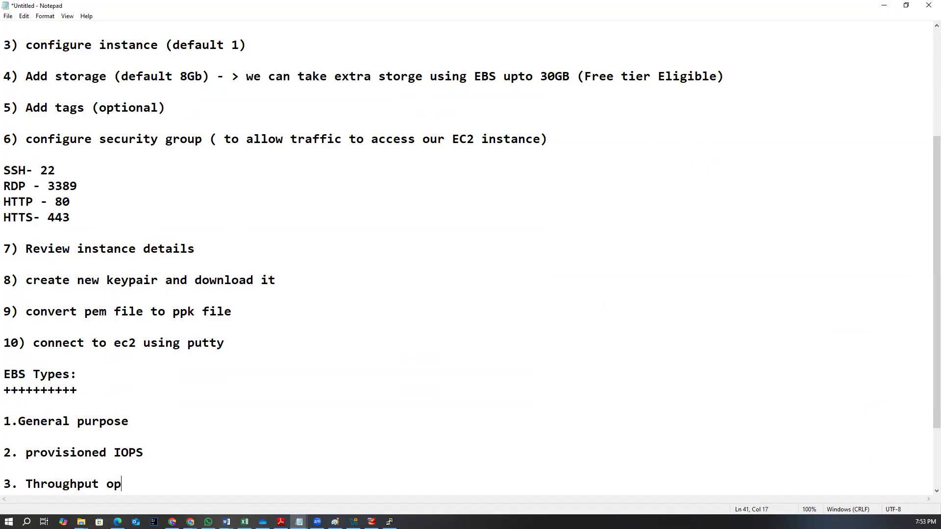
pyautogui.write('timized')
pyautogui.press('Return')
pyautogui.press('Return')
pyautogui.write('4')
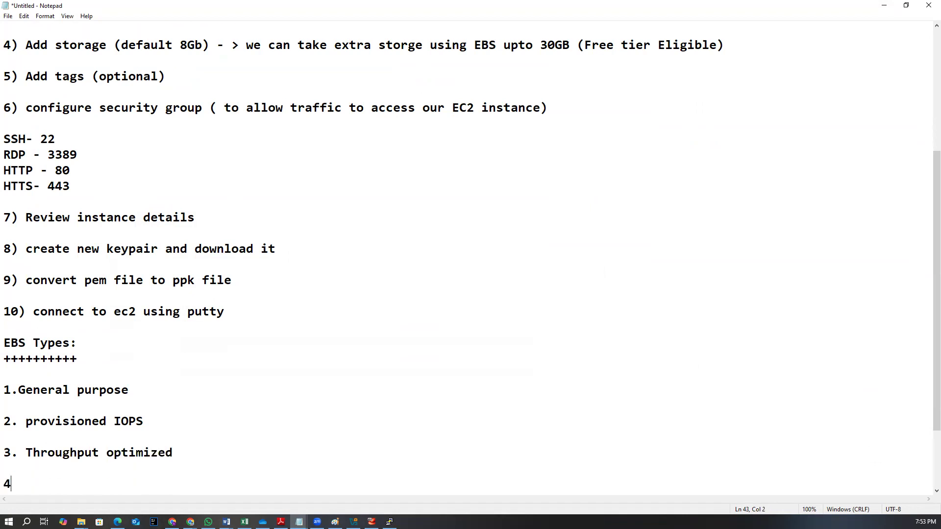
pyautogui.write('. Cold HDD')
pyautogui.press('Return')
pyautogui.press('Return')
pyautogui.write('5.')
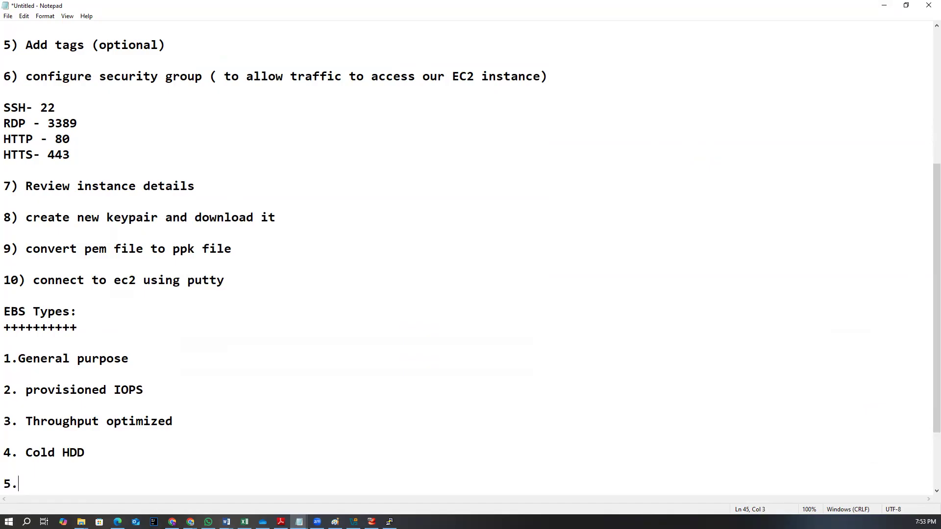
pyautogui.write(' Magnetic')
pyautogui.press('Return')
pyautogui.press('Return')
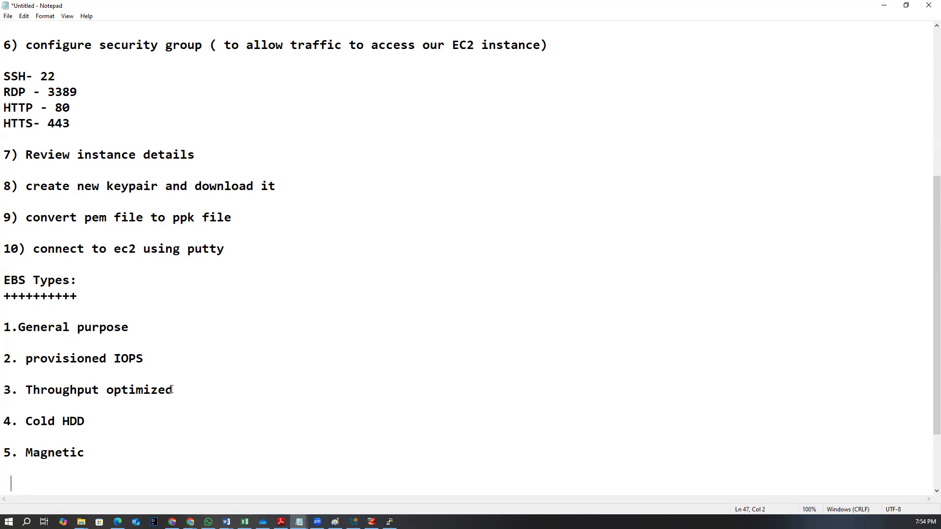
# Annotate provisioned IOPS with '(DB servers)' and General purpose with '(app servers)'
pyautogui.click(162, 361)
pyautogui.write('(DB servers)')
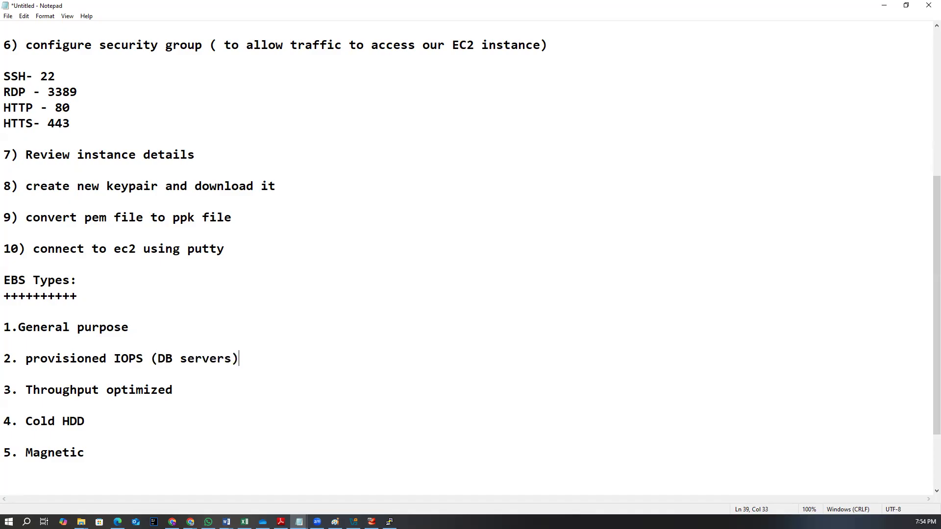
pyautogui.write('(app servers)')
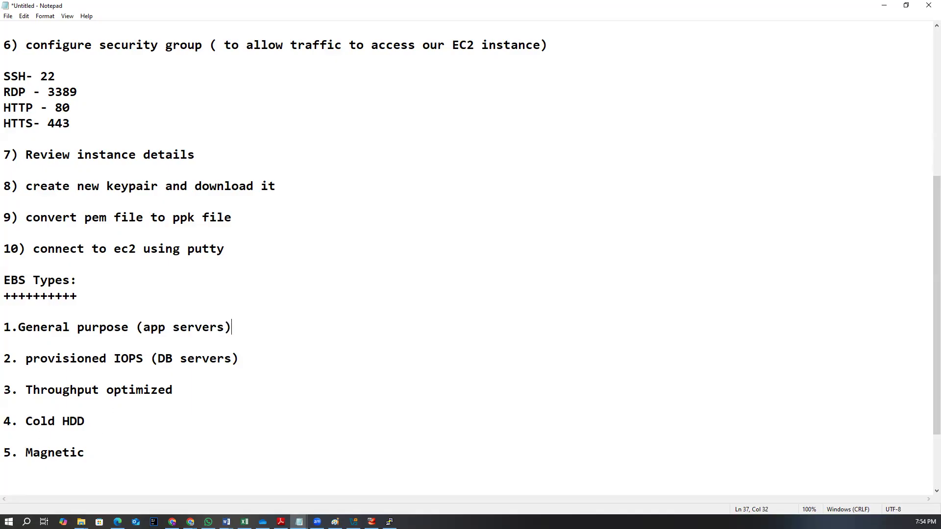
# Describe Throughput optimized as '- low cost , large data processing , bit slow in the processing'
pyautogui.click(210, 380)
pyautogui.write('- low cost , lag')
pyautogui.press('BackSpace')
pyautogui.write('rge data processing')
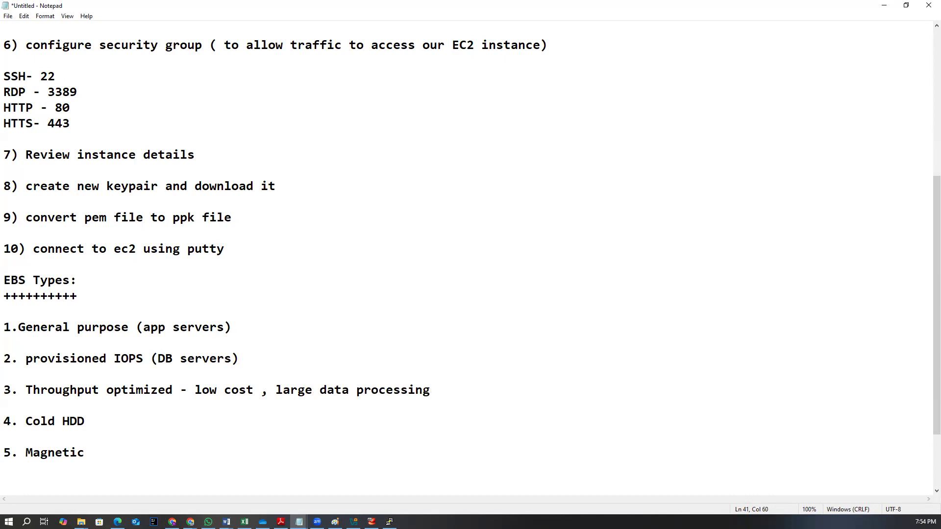
pyautogui.write(' , bit slow in th ep')
pyautogui.press('BackSpace')
pyautogui.press('BackSpace')
pyautogui.press('BackSpace')
pyautogui.write('e processing')
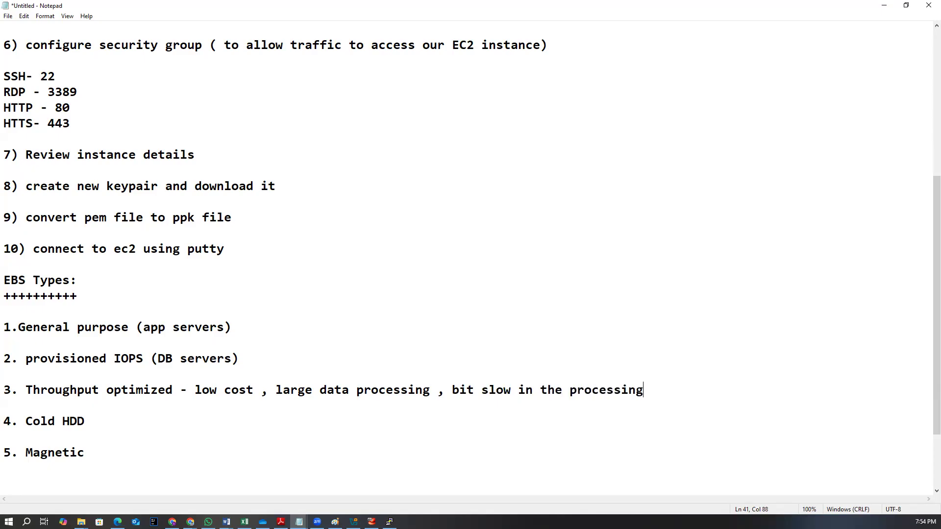
# Describe Cold HDD as '- low coast, very less used data'
pyautogui.press('Return')
pyautogui.press('BackSpace')
pyautogui.write('- low coast, very less ')
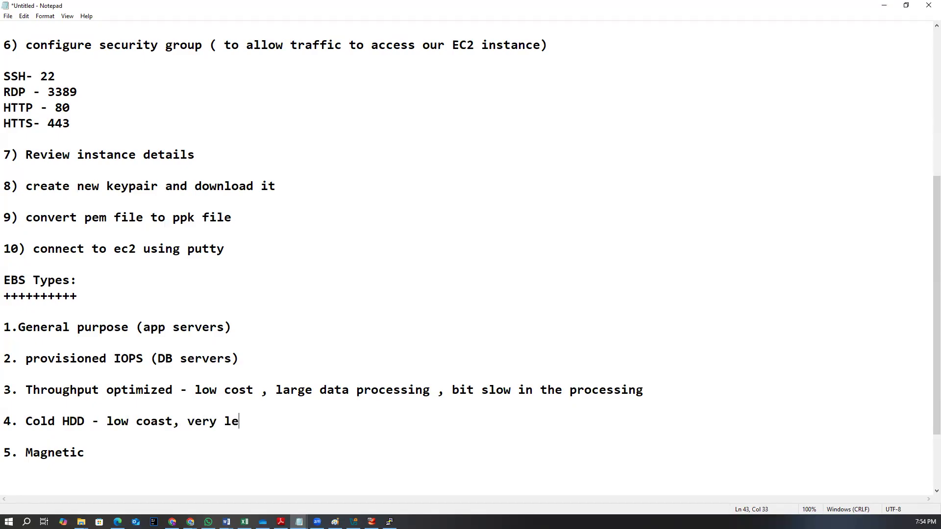
pyautogui.write('used date')
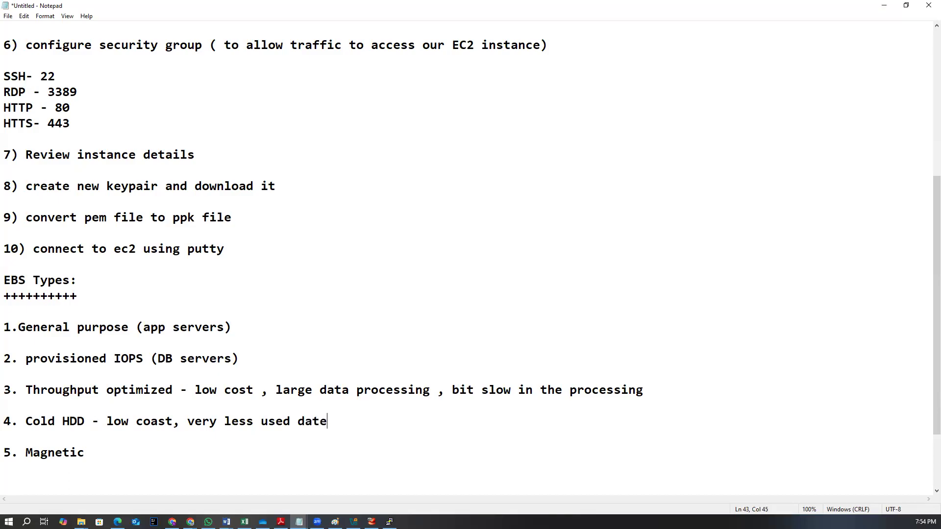
pyautogui.press('BackSpace')
pyautogui.write('a')
pyautogui.press('Return')
pyautogui.press('BackSpace')
# Describe Magnetic as ': old generation' and add blank lines below the list
pyautogui.click(98, 457)
pyautogui.write('old ge')
pyautogui.write('nerat')
pyautogui.press('BackSpace')
pyautogui.write('ration')
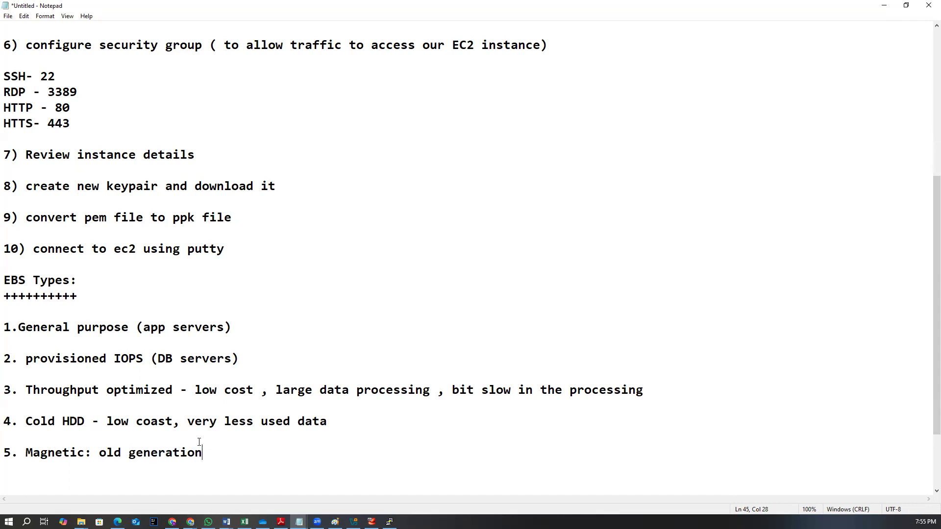
pyautogui.scroll(-2, 126, 452)
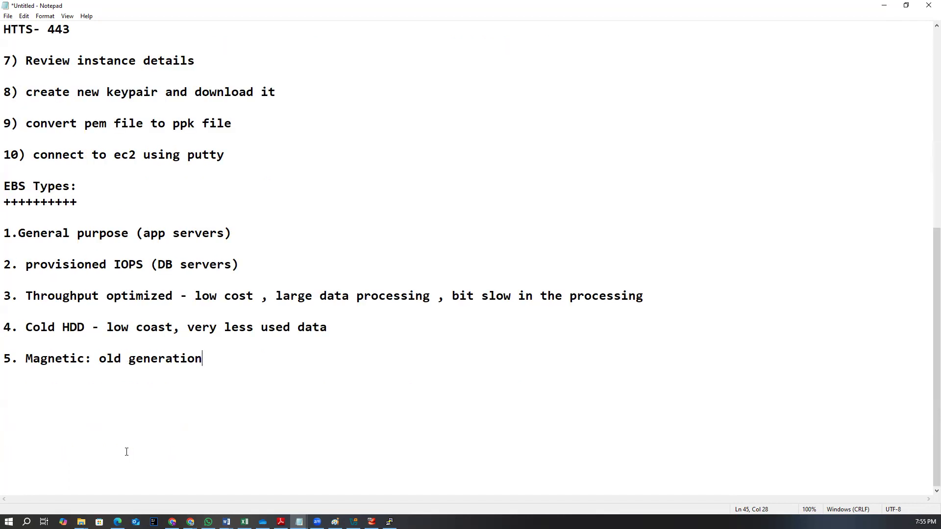
pyautogui.press('Return')
pyautogui.press('Return')
# Close the open VirtualBox settings dialog and minimize VirtualBox Manager
pyautogui.click(353, 522)
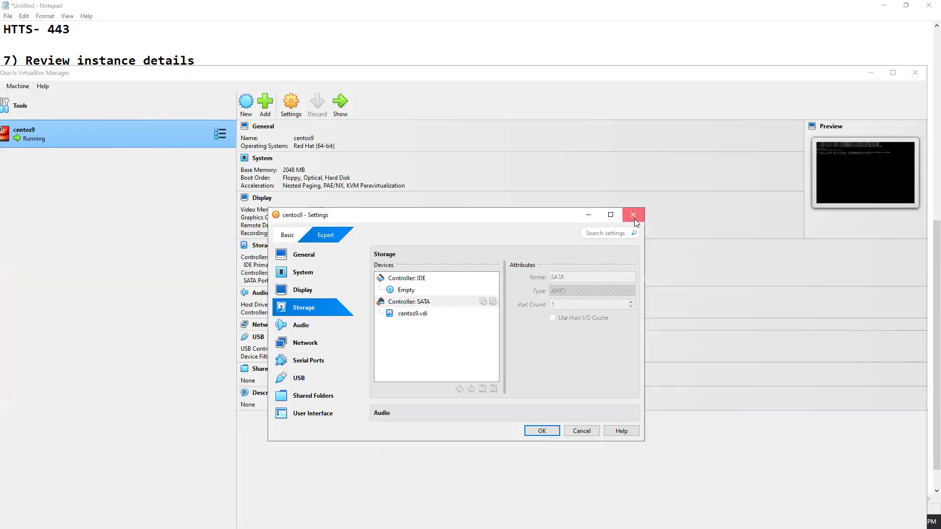
pyautogui.click(633, 214)
pyautogui.click(872, 73)
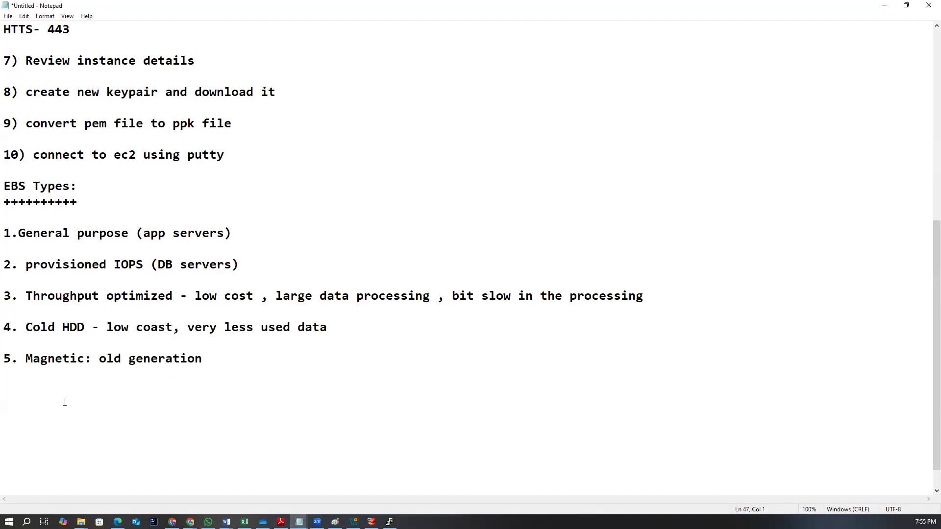
# Add a 'TasK:1' note with the subheading 'EBS Additional volume:'
pyautogui.write('Taks')
pyautogui.press('BackSpace')
pyautogui.press('BackSpace')
pyautogui.write('sK:1')
pyautogui.press('Return')
pyautogui.write('EBS')
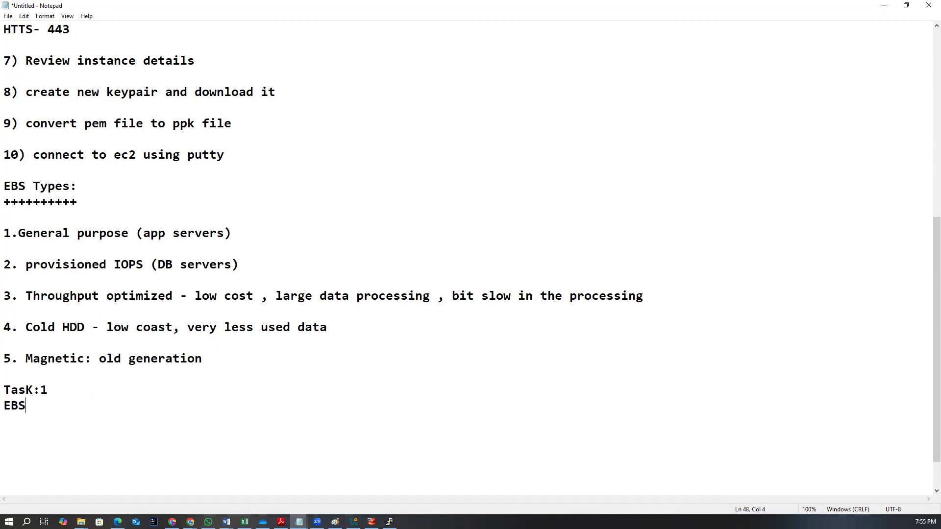
pyautogui.write(' Additional voulu')
pyautogui.press('BackSpace')
pyautogui.press('BackSpace')
pyautogui.press('BackSpace')
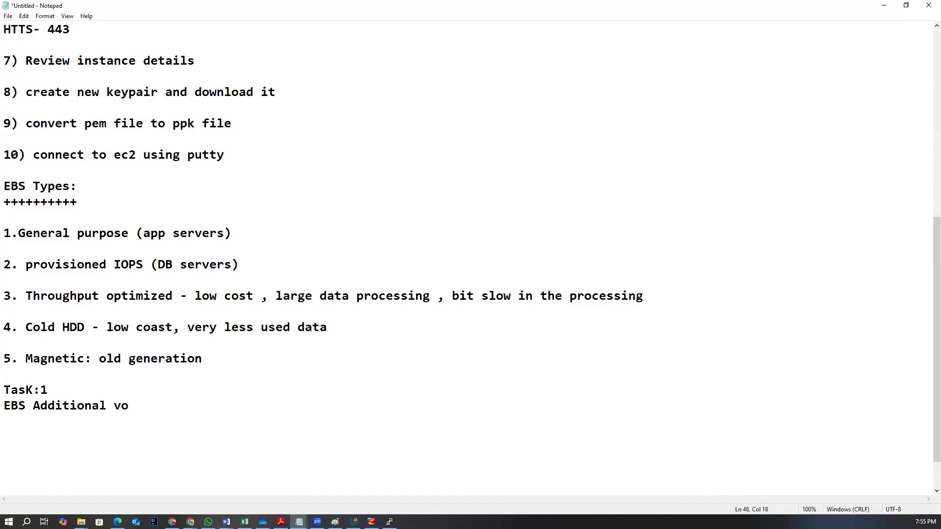
pyautogui.write('lume:')
pyautogui.press('Return')
# Add the first task item '1. create volume - 10GB' below the EBS Additional volume subheading
pyautogui.write('1. create')
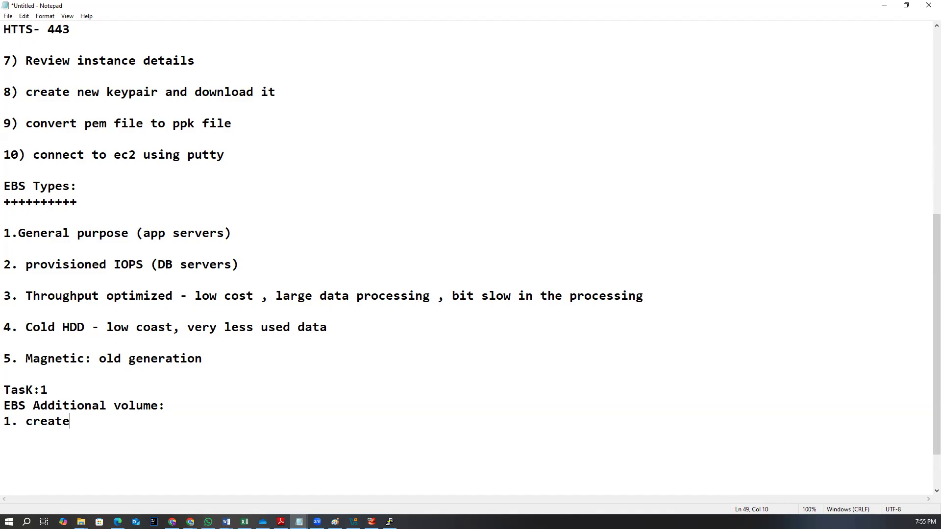
pyautogui.press('Return')
pyautogui.write('2. attac')
pyautogui.press('BackSpace')
pyautogui.press('BackSpace')
pyautogui.press('BackSpace')
pyautogui.press('Up')
pyautogui.press('End')
pyautogui.write('val')
pyautogui.press('BackSpace')
pyautogui.press('BackSpace')
pyautogui.write('olume - 10GB')
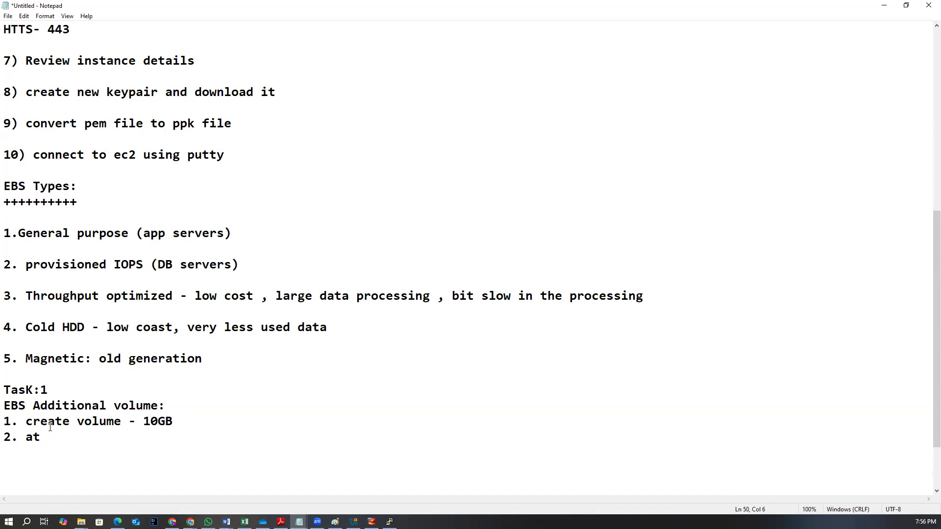
# Add the second item '2. attach volume to instance (make sure EC2 instance and volume must be in same AZ)'
pyautogui.write('tach')
pyautogui.write(' : make')
pyautogui.press('BackSpace')
pyautogui.press('BackSpace')
pyautogui.press('BackSpace')
pyautogui.press('BackSpace')
pyautogui.press('BackSpace')
pyautogui.press('BackSpace')
pyautogui.write('vlo')
pyautogui.press('BackSpace')
pyautogui.press('BackSpace')
pyautogui.write('oule')
pyautogui.press('BackSpace')
pyautogui.press('BackSpace')
pyautogui.press('BackSpace')
pyautogui.write('lume to instance (makde')
pyautogui.press('BackSpace')
pyautogui.press('BackSpace')
pyautogui.write('e sure EC2 instance')
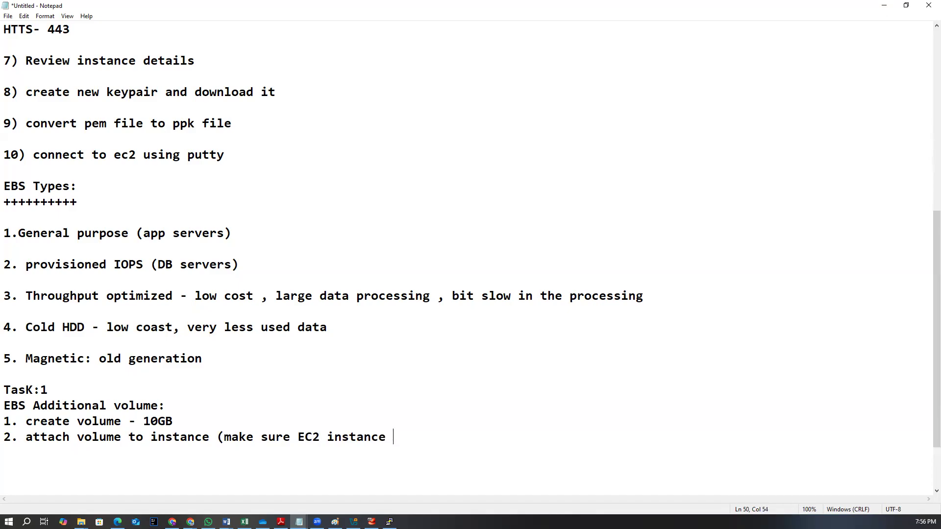
pyautogui.write(' and volument')
pyautogui.press('BackSpace')
pyautogui.press('BackSpace')
pyautogui.press('BackSpace')
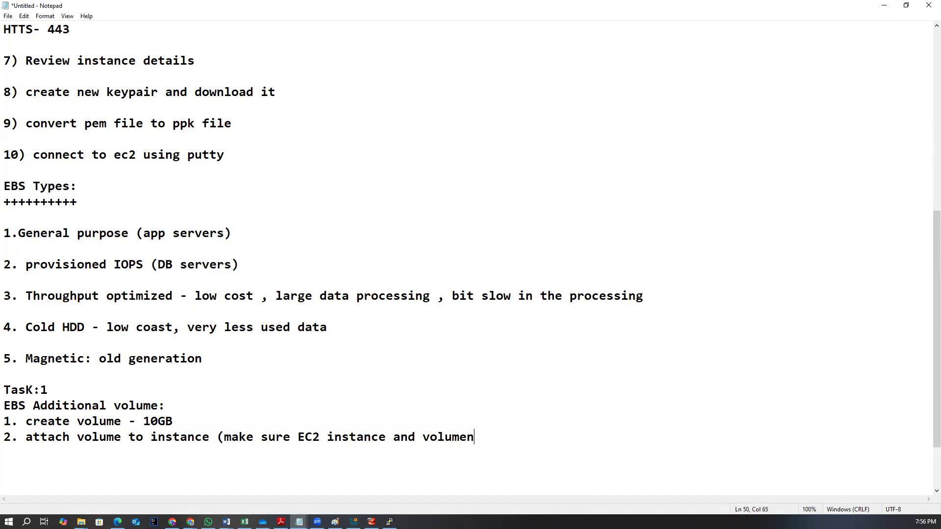
pyautogui.write('must be in same ')
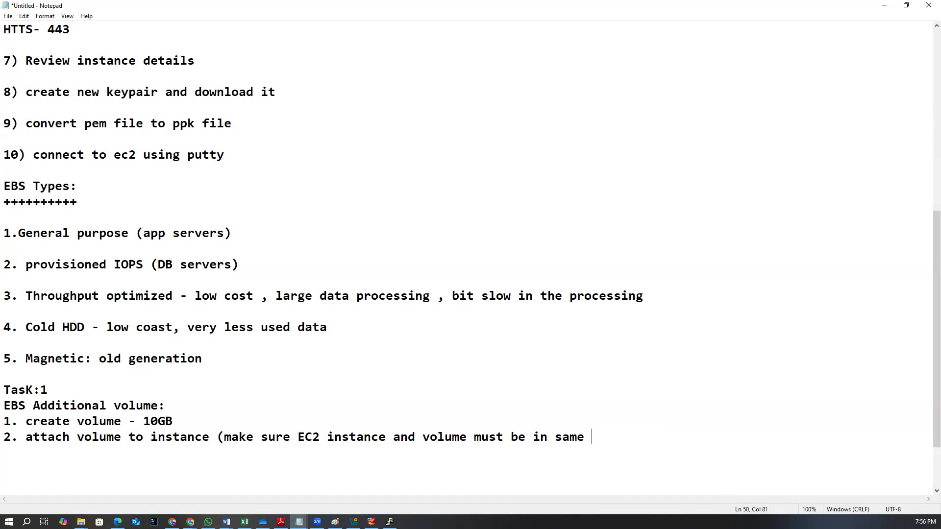
pyautogui.write('AZ)')
# Switch to the browser and check the myec2 instance's Availability Zone and the existing volumes list
pyautogui.moveTo(190, 521)
pyautogui.click(241, 488)
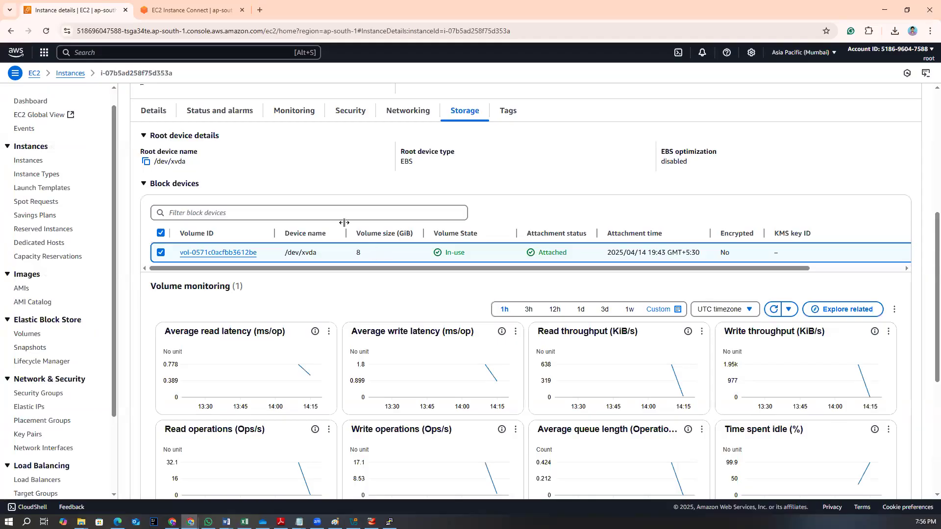
pyautogui.click(28, 160)
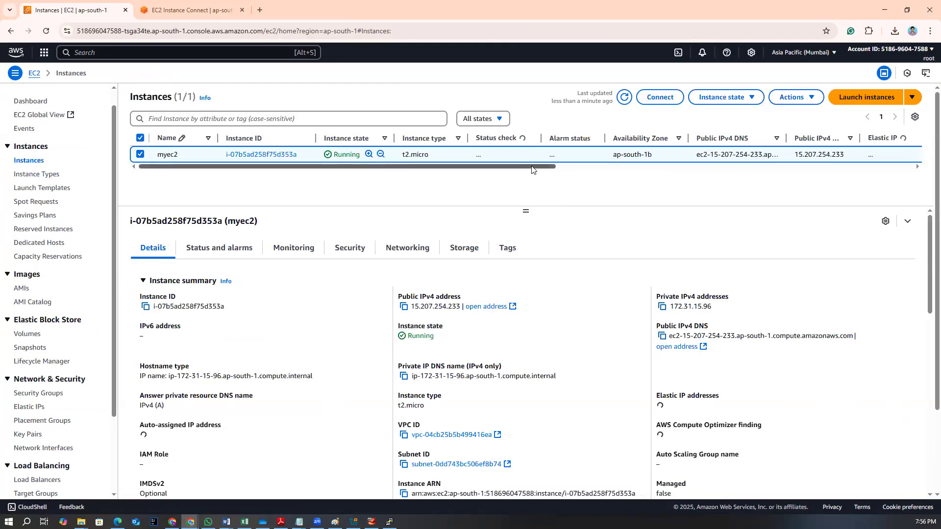
pyautogui.moveTo(614, 156); pyautogui.dragTo(657, 160)
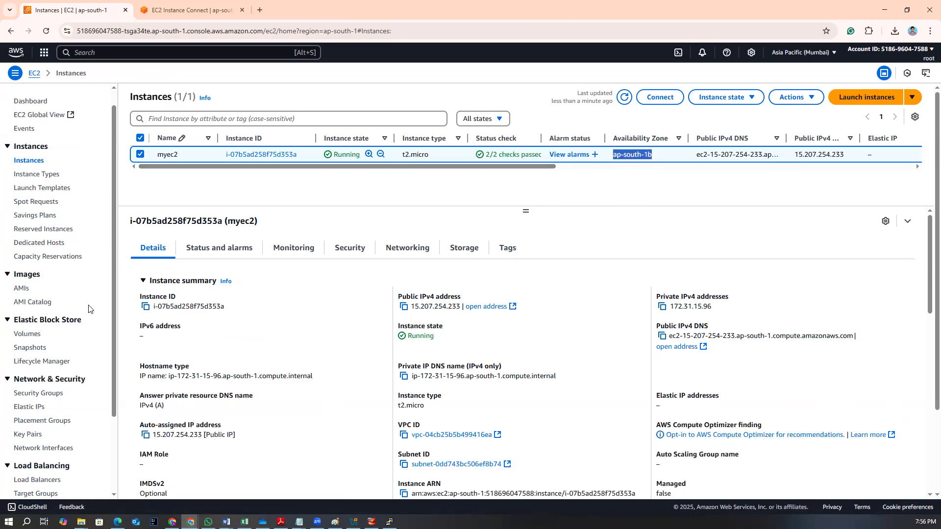
pyautogui.click(28, 335)
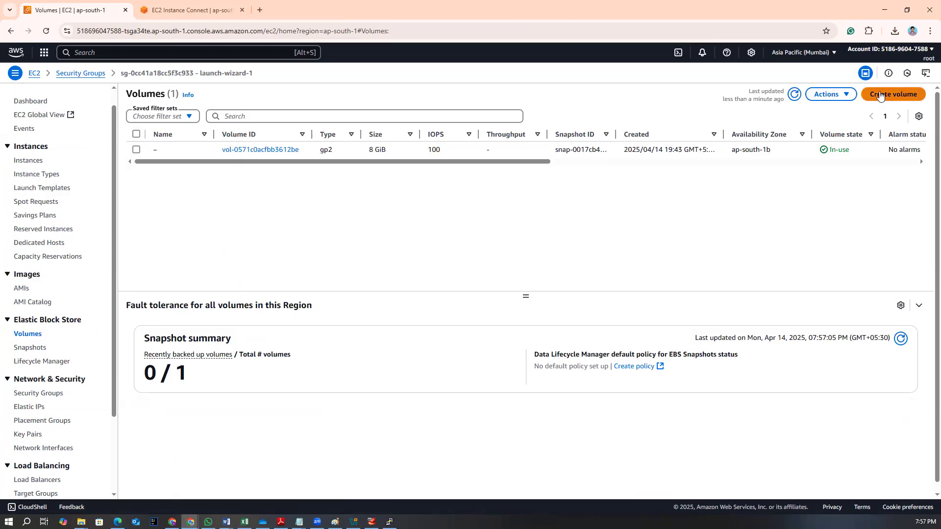
pyautogui.moveTo(516, 162); pyautogui.dragTo(607, 151)
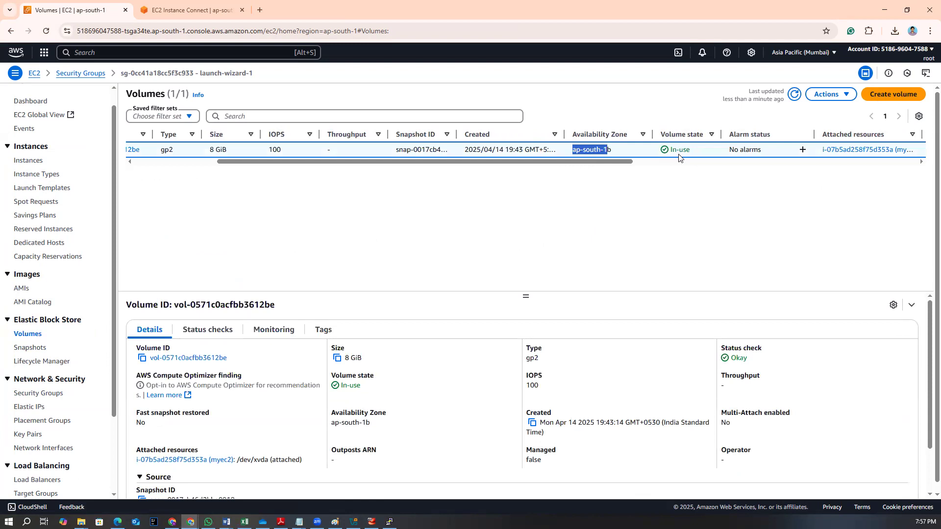
pyautogui.moveTo(550, 162); pyautogui.dragTo(353, 164)
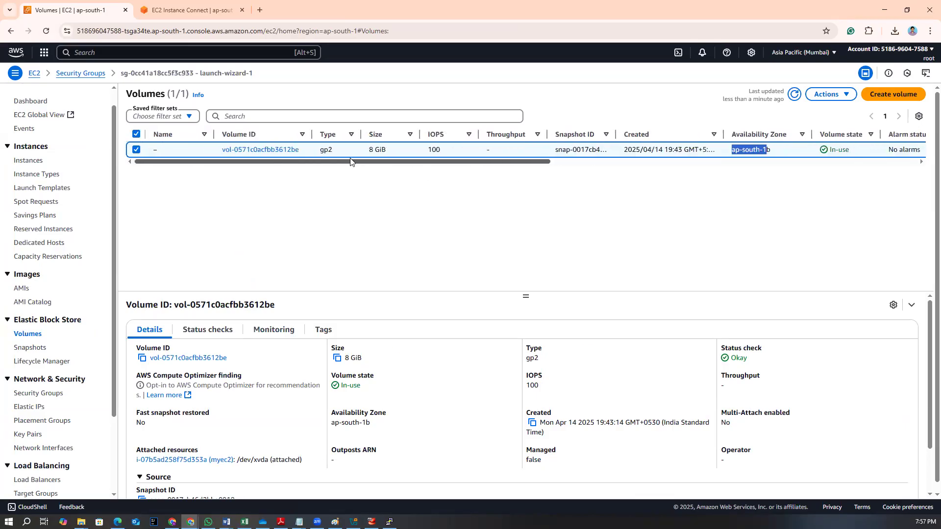
# Create a 10 GiB volume, keeping the default type and Availability Zone ap-south-1a
pyautogui.click(890, 96)
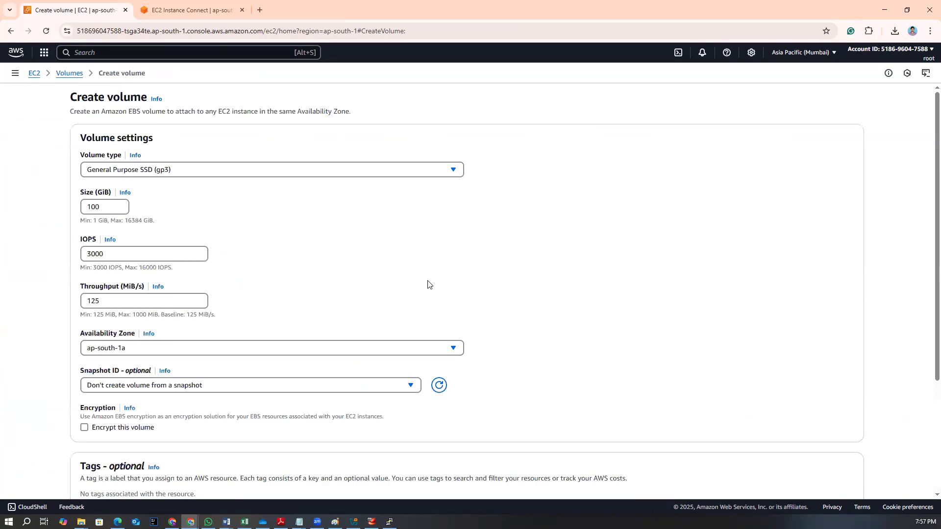
pyautogui.moveTo(101, 207); pyautogui.dragTo(94, 207)
pyautogui.write('10')
pyautogui.scroll(-3, 270, 314)
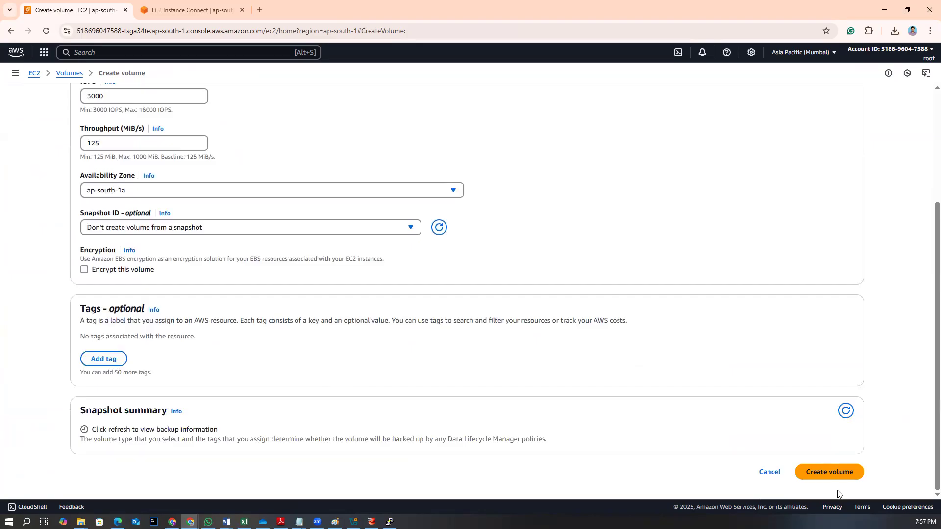
pyautogui.click(834, 473)
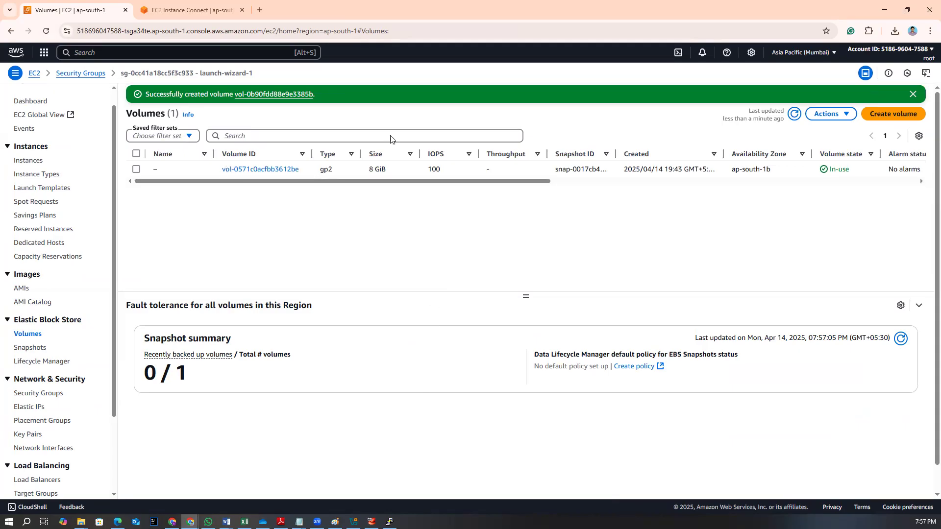
# Refresh the volumes list and compare the Availability Zones and states of the two volumes
pyautogui.click(795, 114)
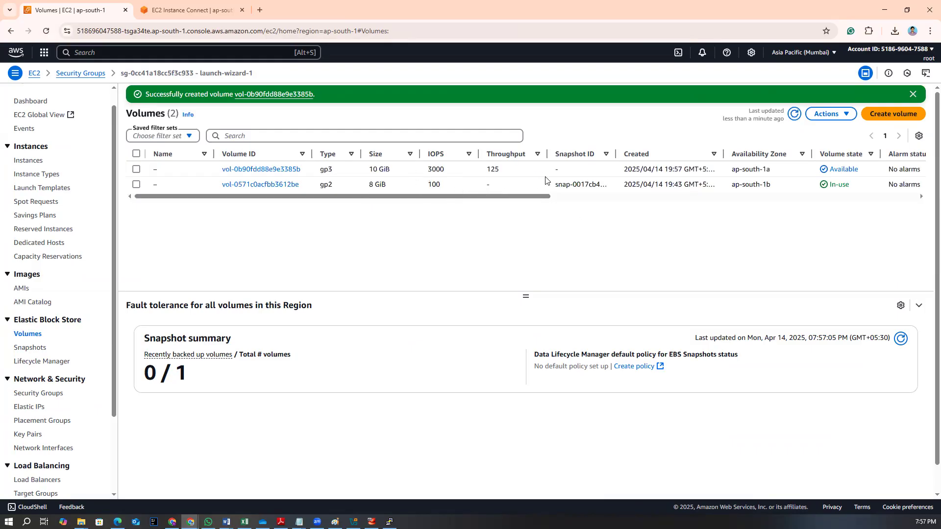
pyautogui.moveTo(517, 198); pyautogui.dragTo(719, 208)
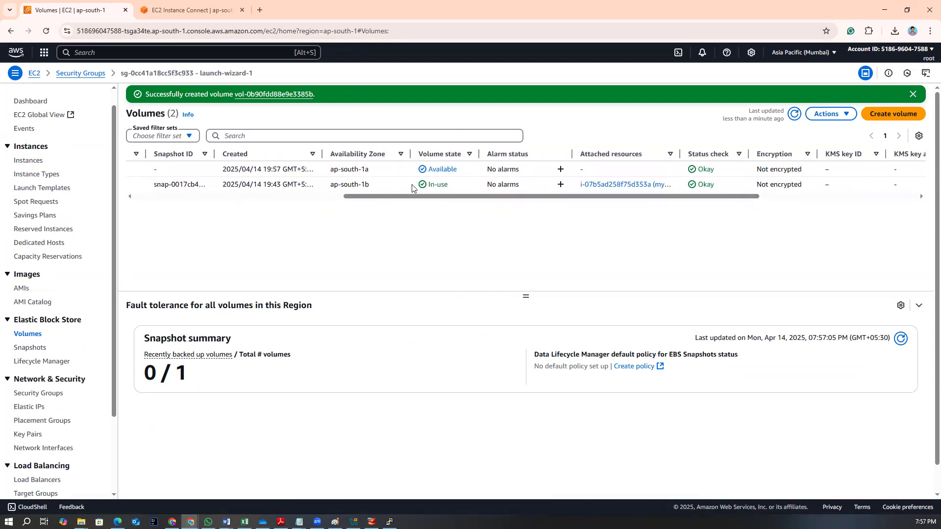
pyautogui.tripleClick(441, 186)
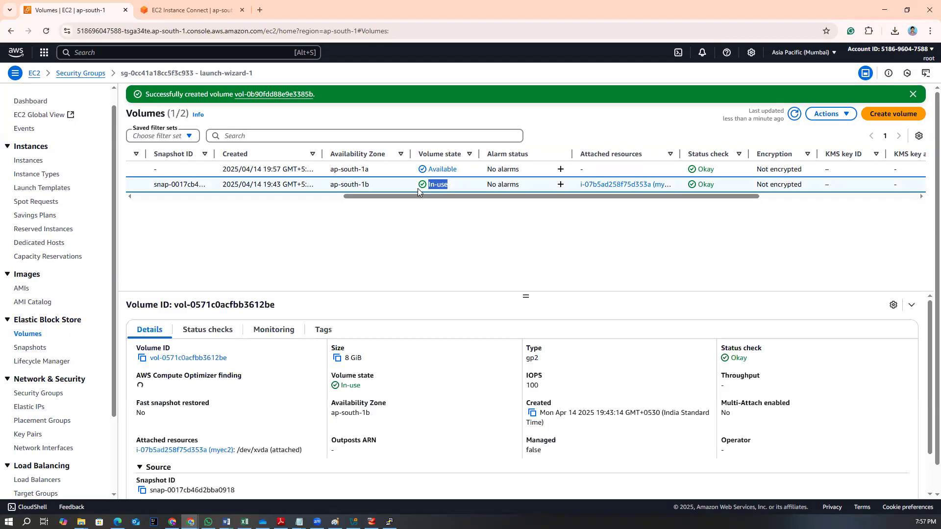
pyautogui.click(428, 212)
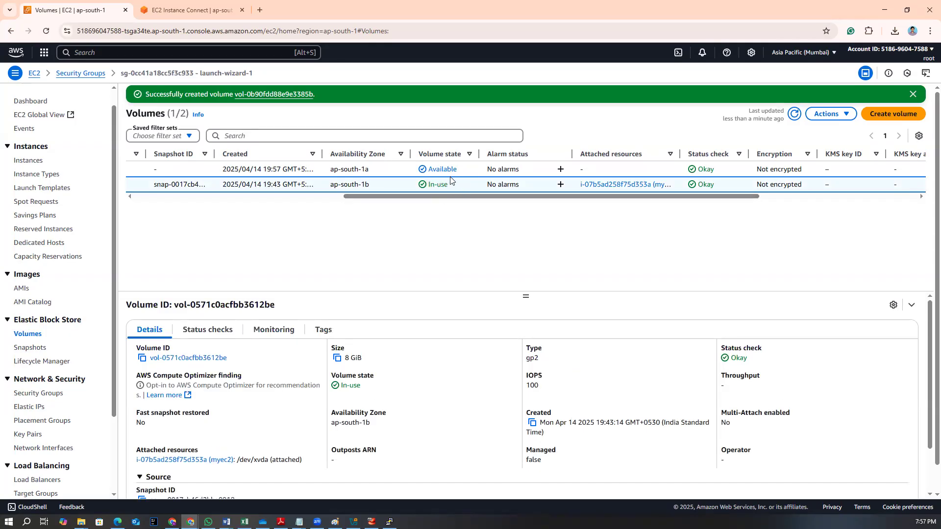
pyautogui.moveTo(415, 197); pyautogui.dragTo(369, 217)
pyautogui.click(173, 200)
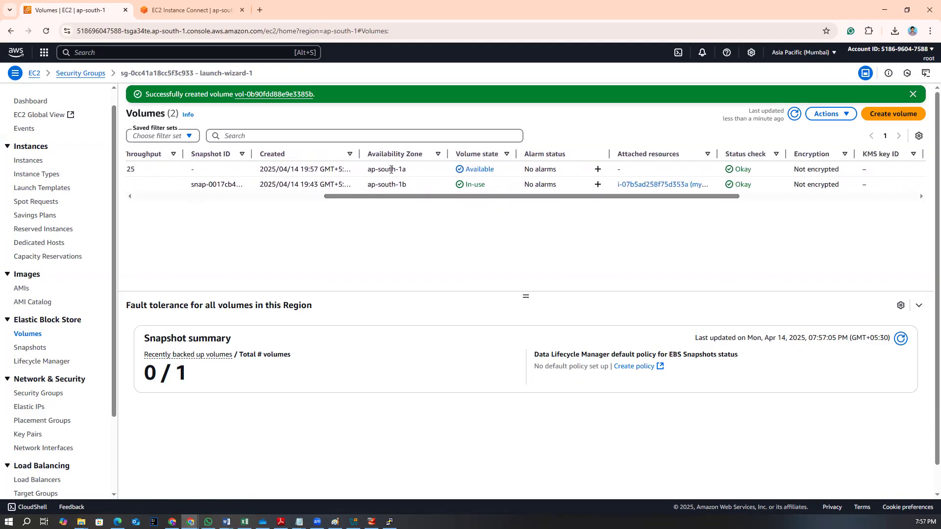
pyautogui.moveTo(365, 171); pyautogui.dragTo(152, 179)
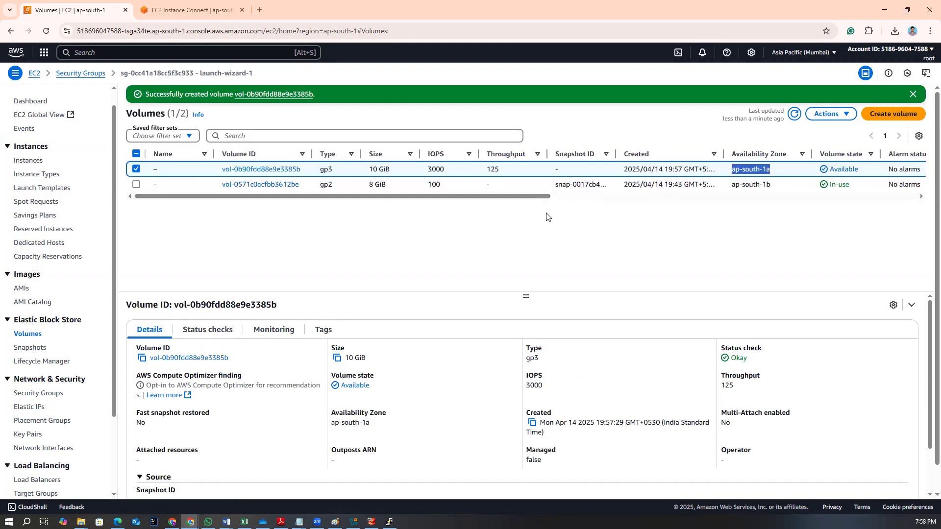
pyautogui.moveTo(490, 198); pyautogui.dragTo(822, 198)
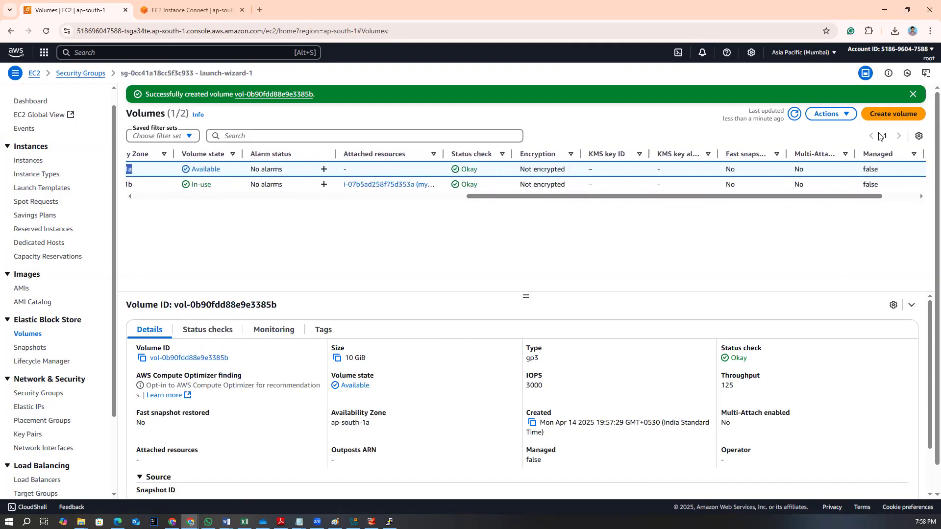
pyautogui.click(838, 122)
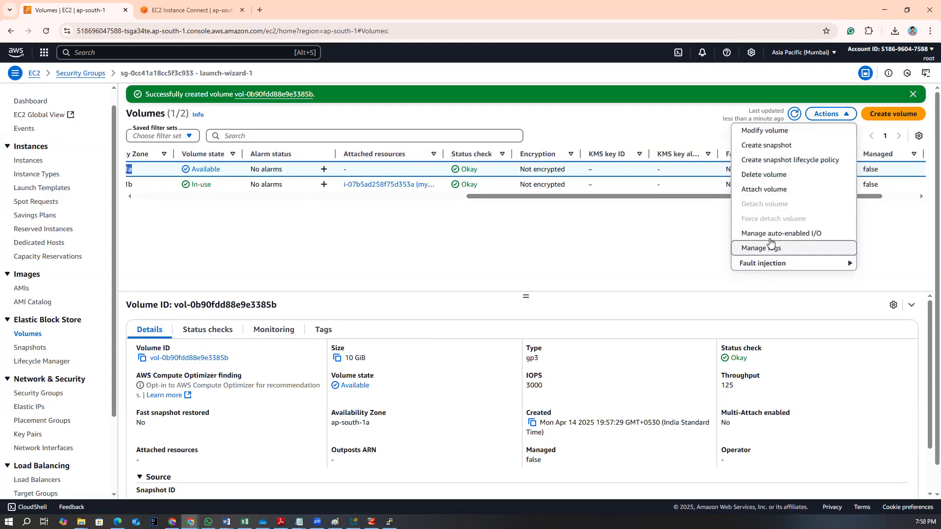
pyautogui.click(773, 176)
pyautogui.click(473, 324)
pyautogui.write('delete')
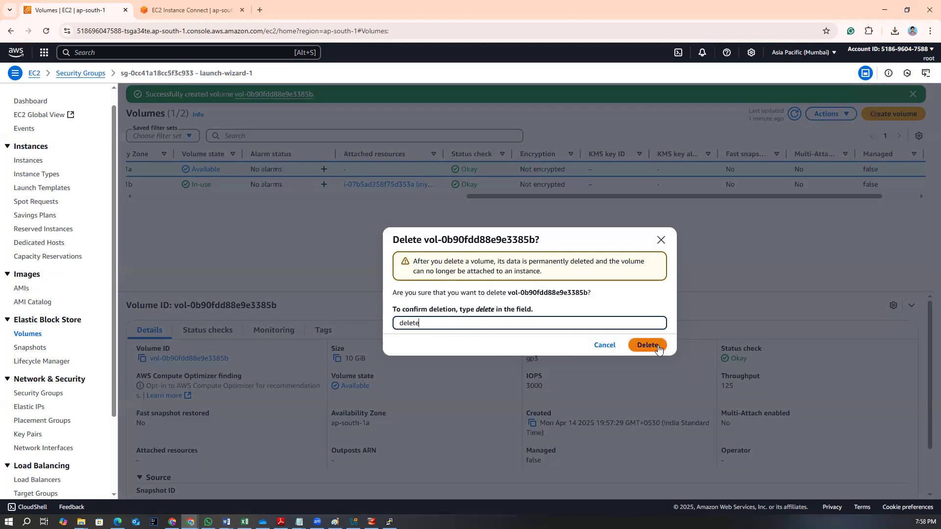
pyautogui.click(604, 346)
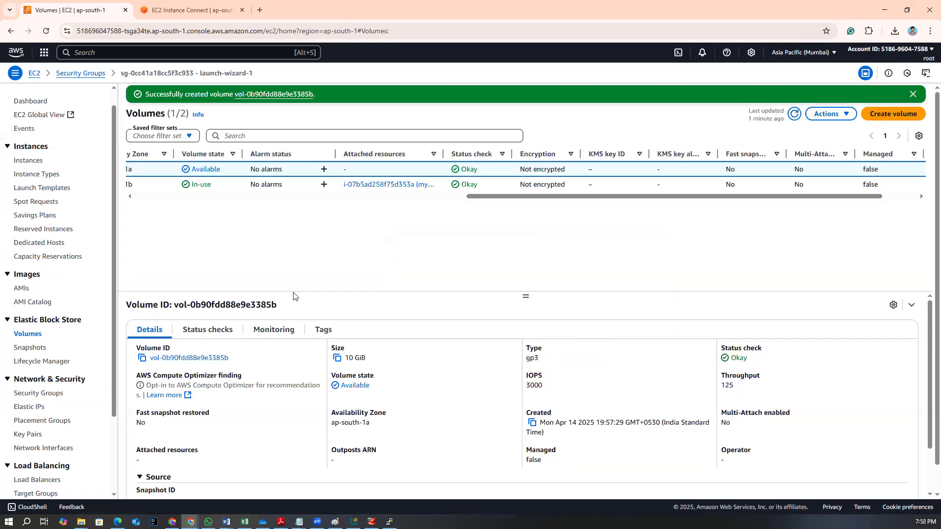
# Try to attach the new 10 GiB volume to an instance, then return to the volumes list
pyautogui.moveTo(563, 196); pyautogui.dragTo(175, 201)
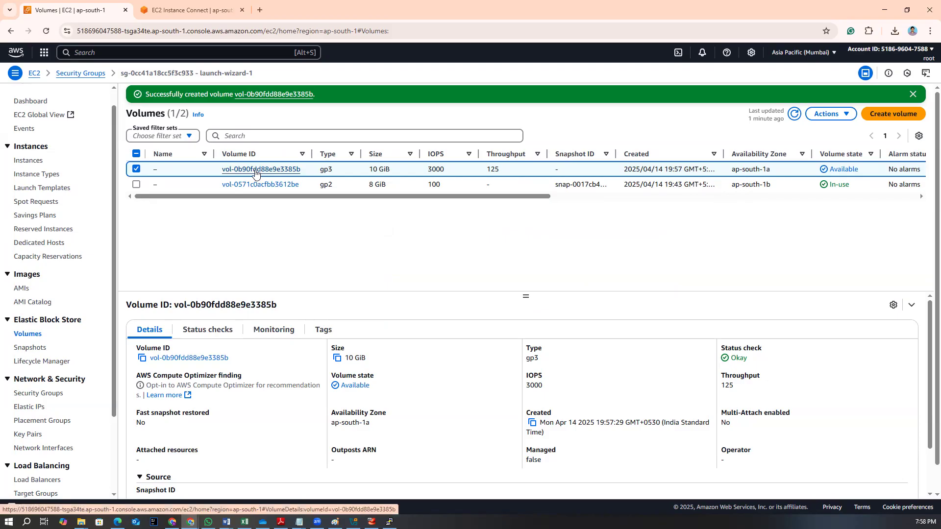
pyautogui.click(838, 117)
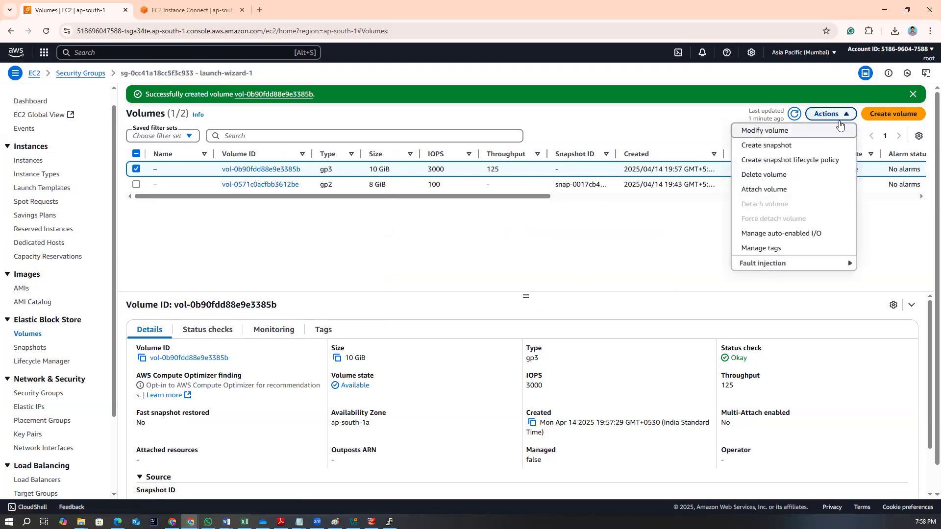
pyautogui.click(779, 189)
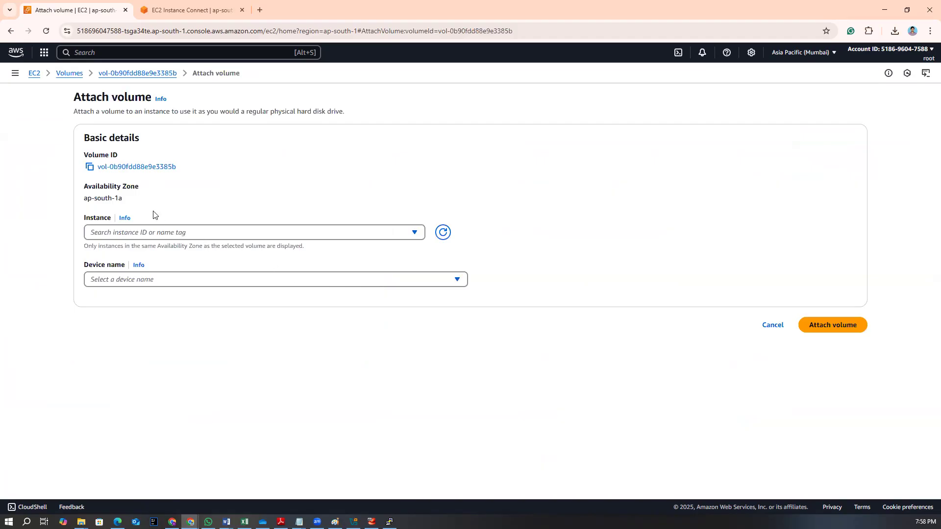
pyautogui.click(189, 236)
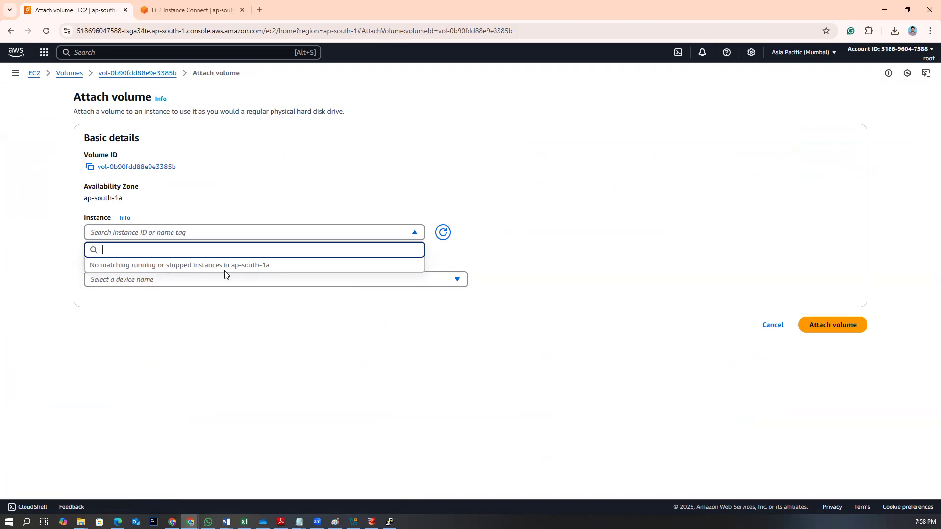
pyautogui.click(221, 331)
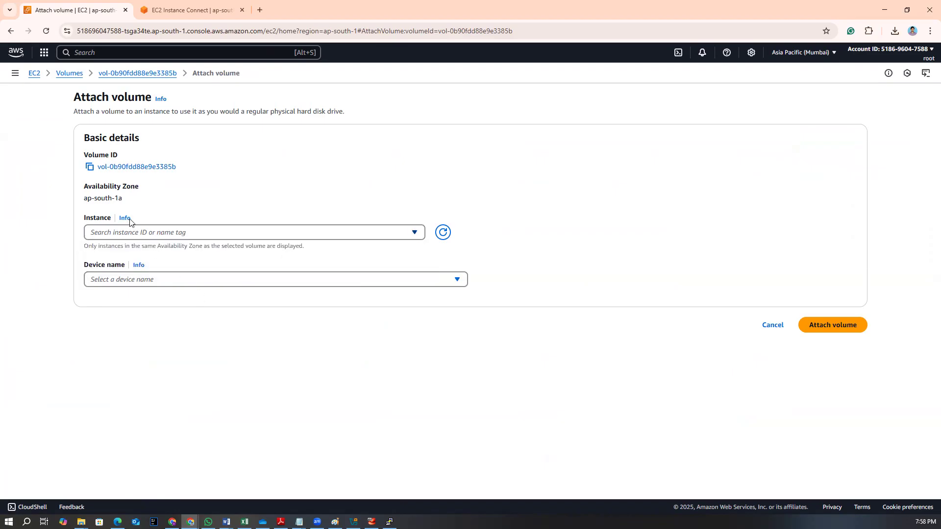
pyautogui.click(67, 76)
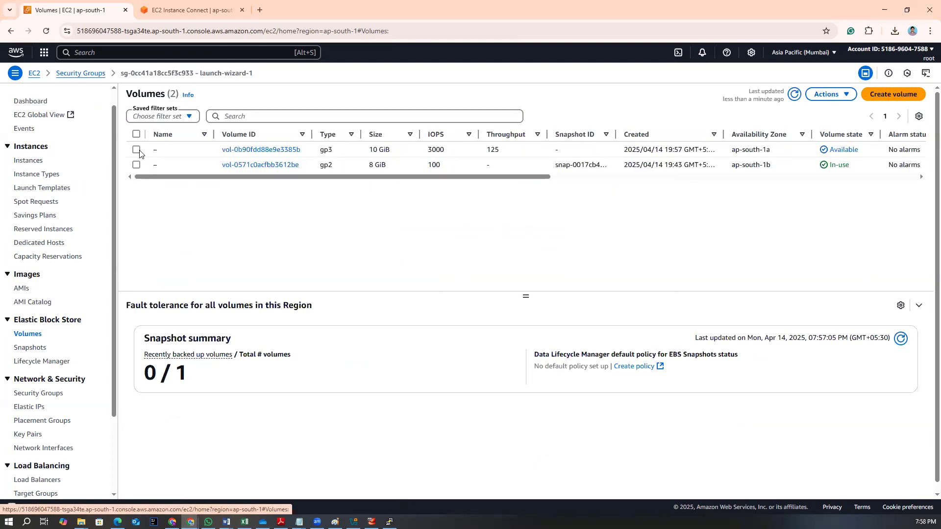
# Delete the new 10 GiB volume in ap-south-1a, confirming with 'delete'
pyautogui.click(137, 150)
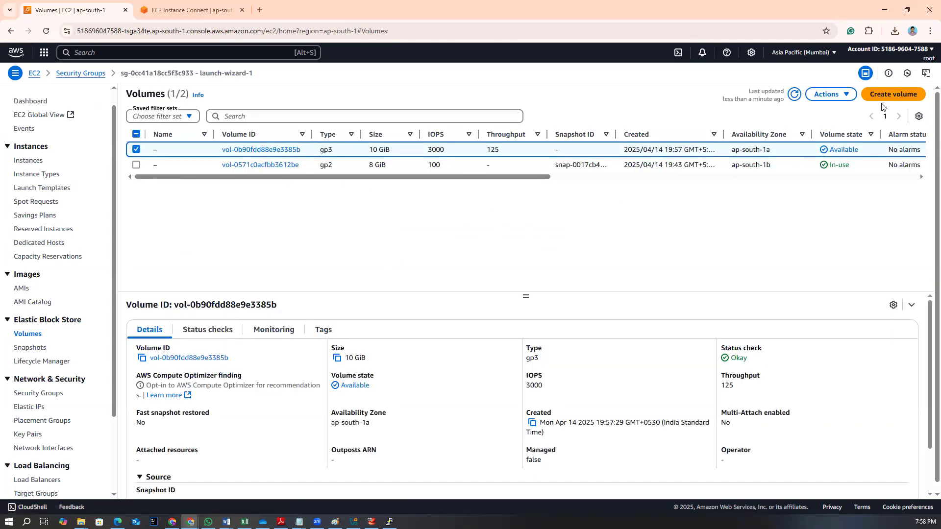
pyautogui.click(832, 94)
pyautogui.click(763, 155)
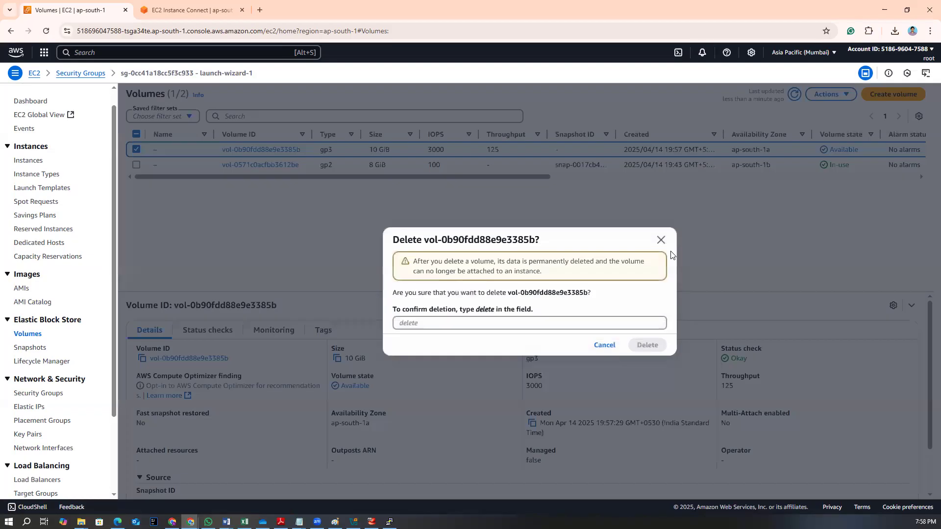
pyautogui.click(456, 322)
pyautogui.write('delete')
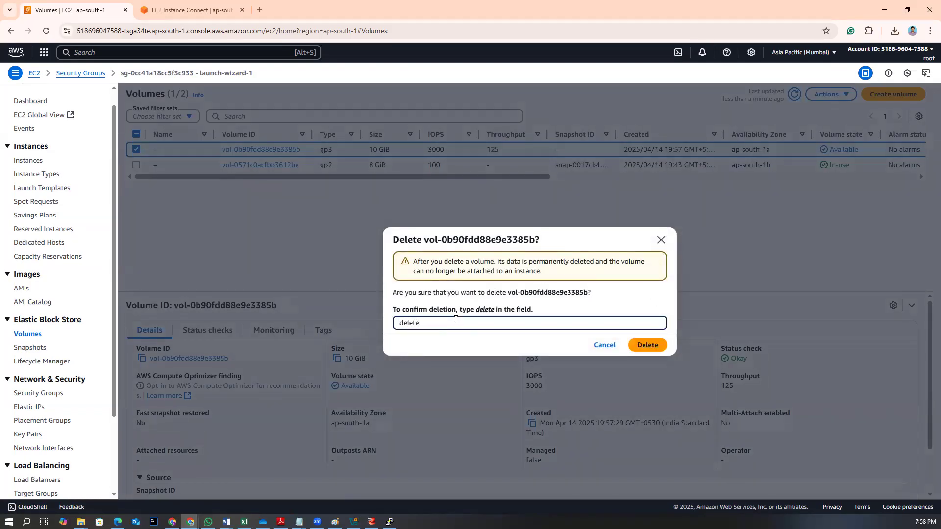
pyautogui.click(648, 345)
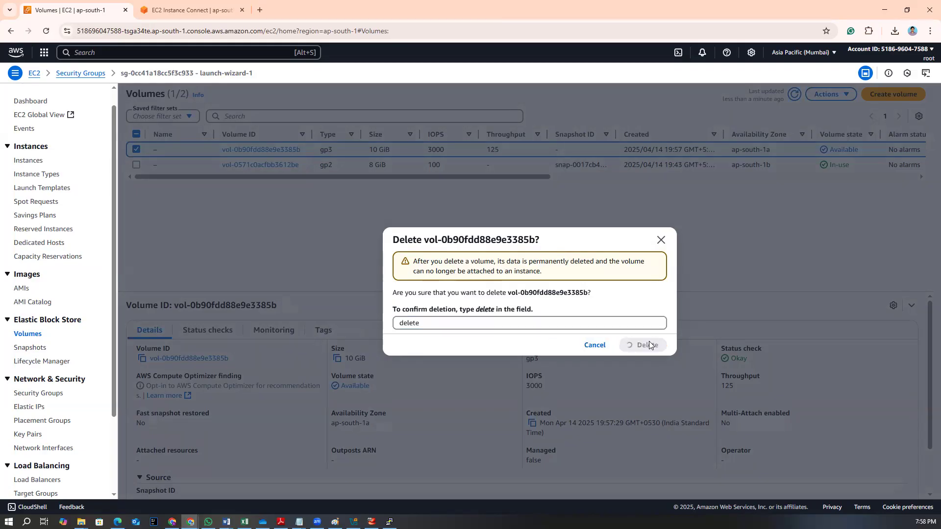
# Create a new 10 GiB volume in Availability Zone ap-south-1b
pyautogui.click(893, 114)
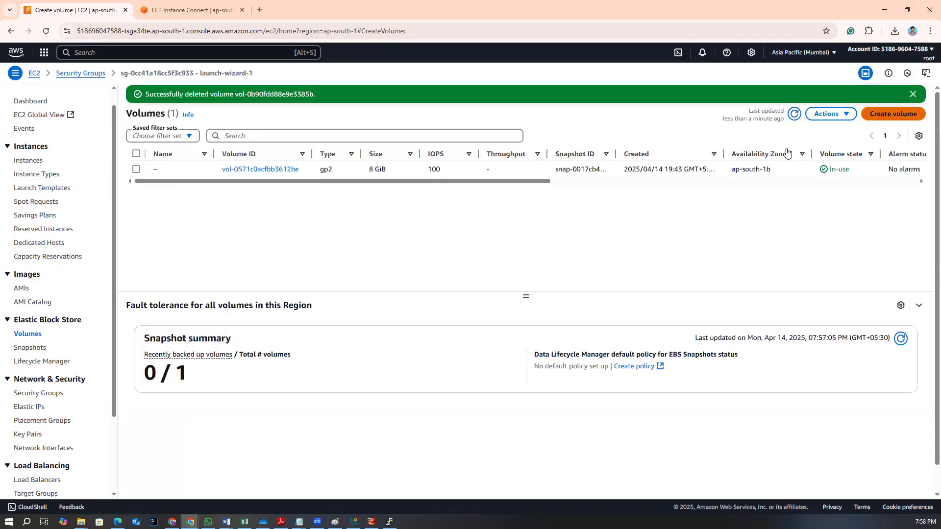
pyautogui.moveTo(110, 204); pyautogui.dragTo(54, 206)
pyautogui.write('4')
pyautogui.press('BackSpace')
pyautogui.write('10')
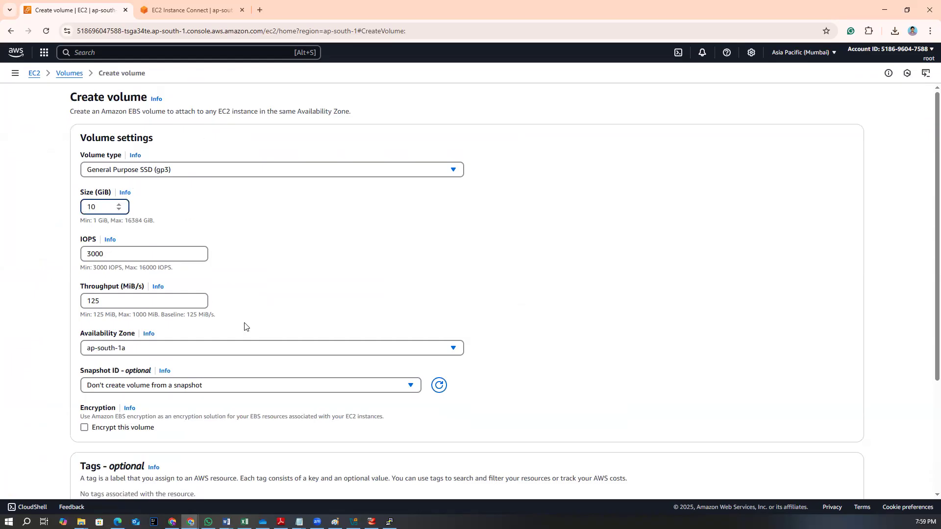
pyautogui.scroll(-3, 246, 327)
pyautogui.click(152, 203)
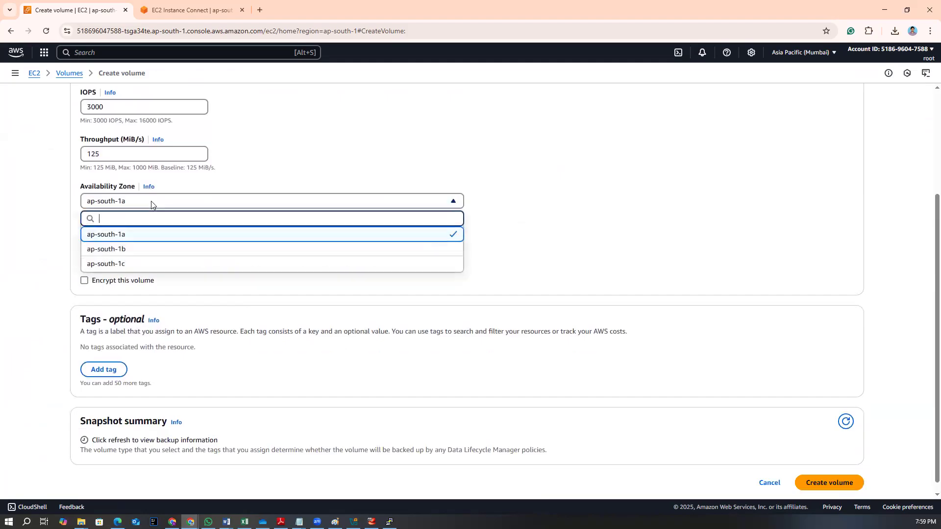
pyautogui.click(127, 247)
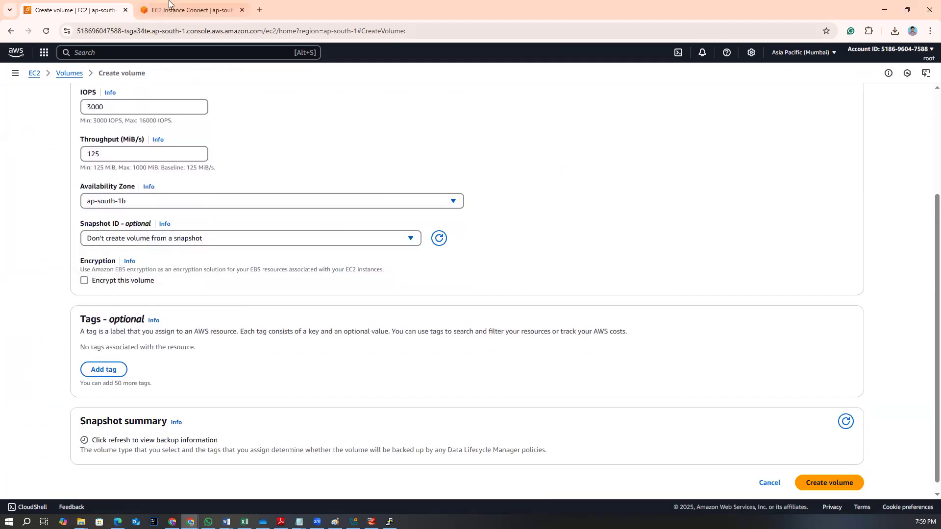
pyautogui.click(191, 10)
pyautogui.click(90, 6)
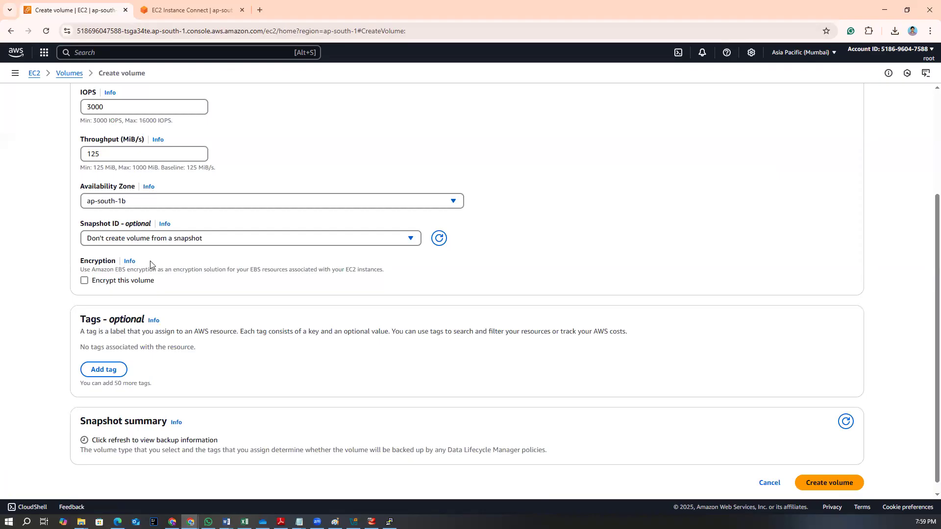
pyautogui.scroll(-1, 343, 368)
pyautogui.click(813, 472)
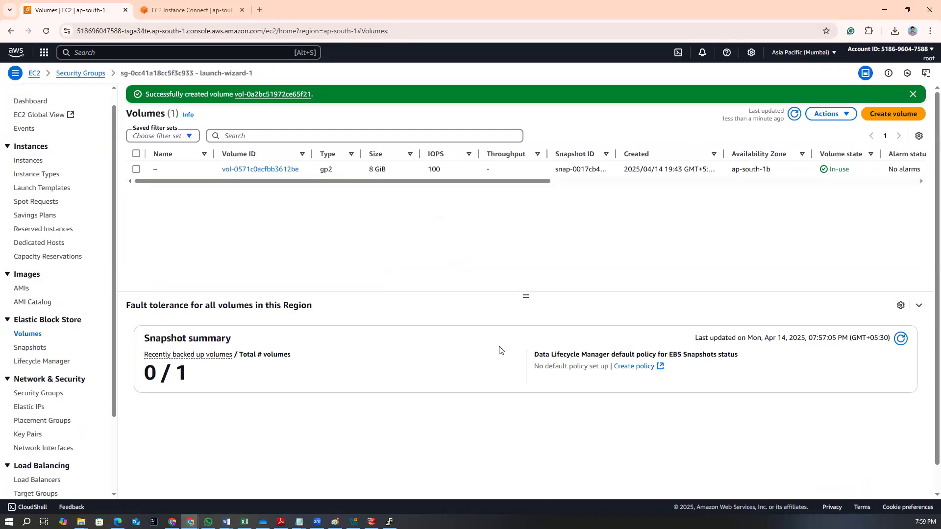
# Attach the new 10 GiB ap-south-1b volume to the myec2 instance with device name /dev/sdb
pyautogui.click(794, 114)
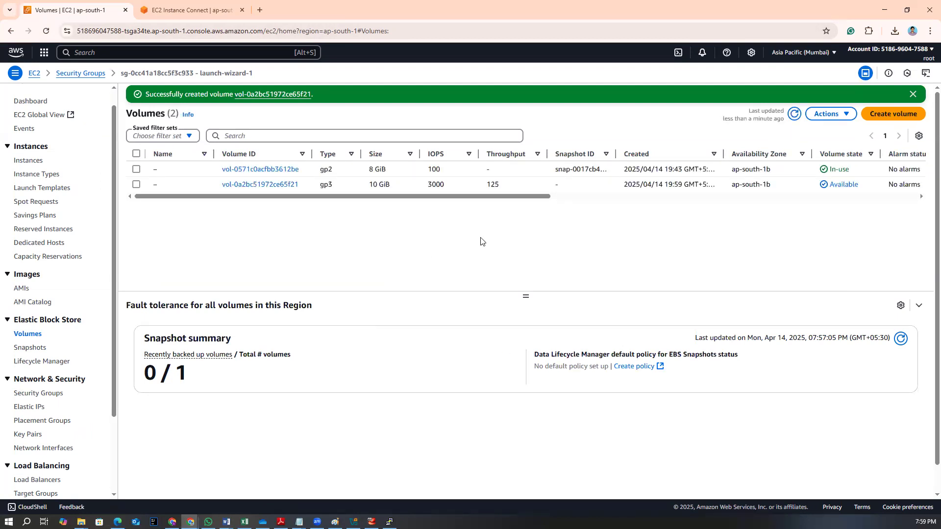
pyautogui.moveTo(520, 196); pyautogui.dragTo(247, 208)
pyautogui.click(136, 184)
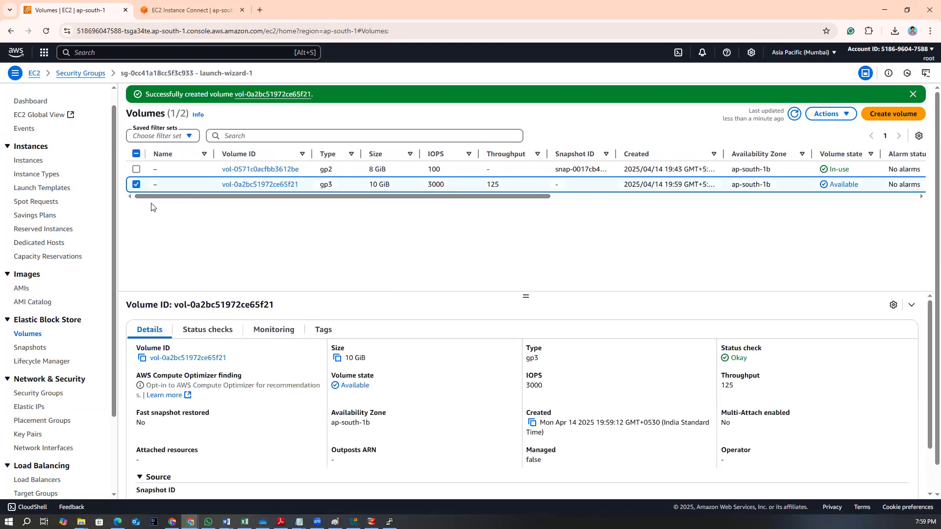
pyautogui.click(828, 115)
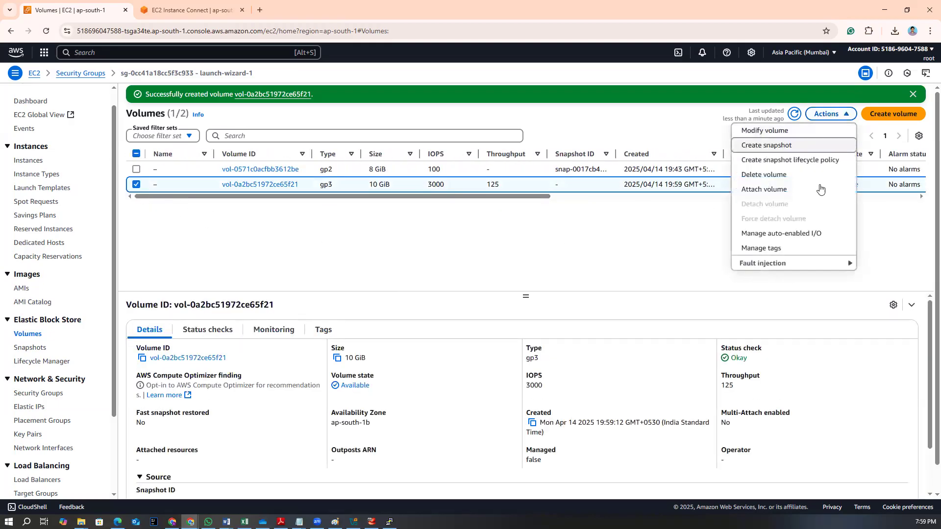
pyautogui.click(782, 191)
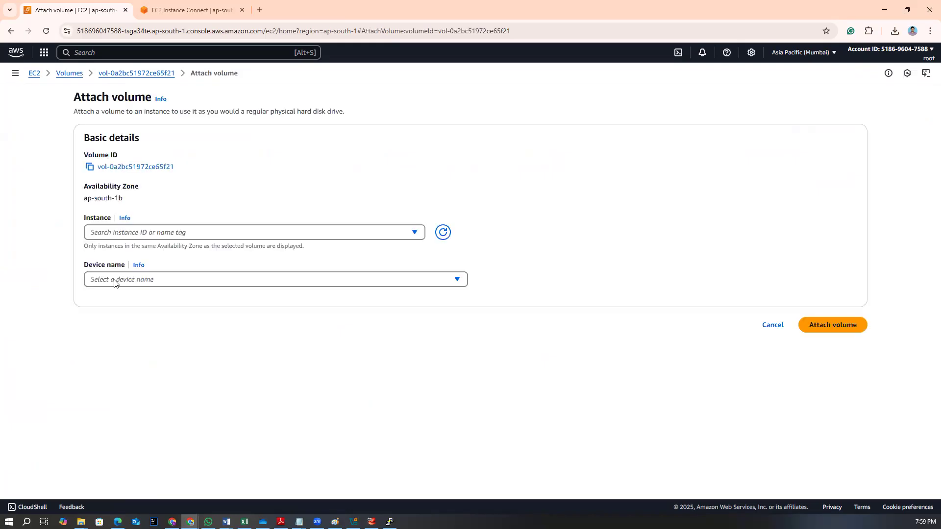
pyautogui.click(167, 232)
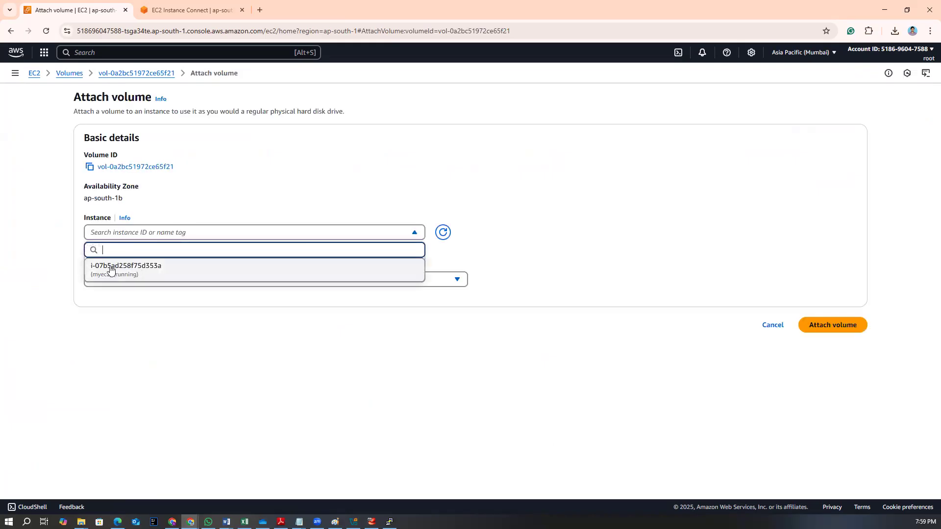
pyautogui.click(184, 11)
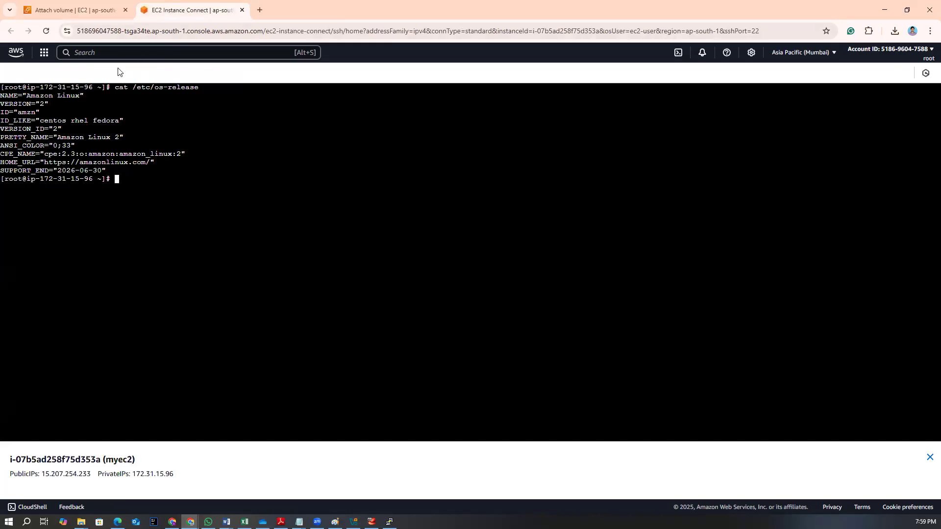
pyautogui.click(98, 10)
pyautogui.click(133, 235)
pyautogui.click(134, 268)
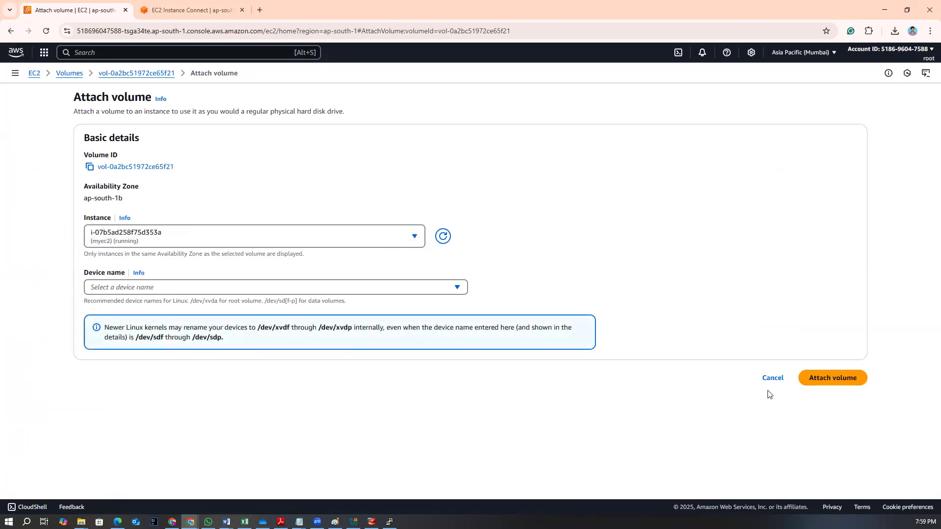
pyautogui.click(815, 379)
pyautogui.click(224, 292)
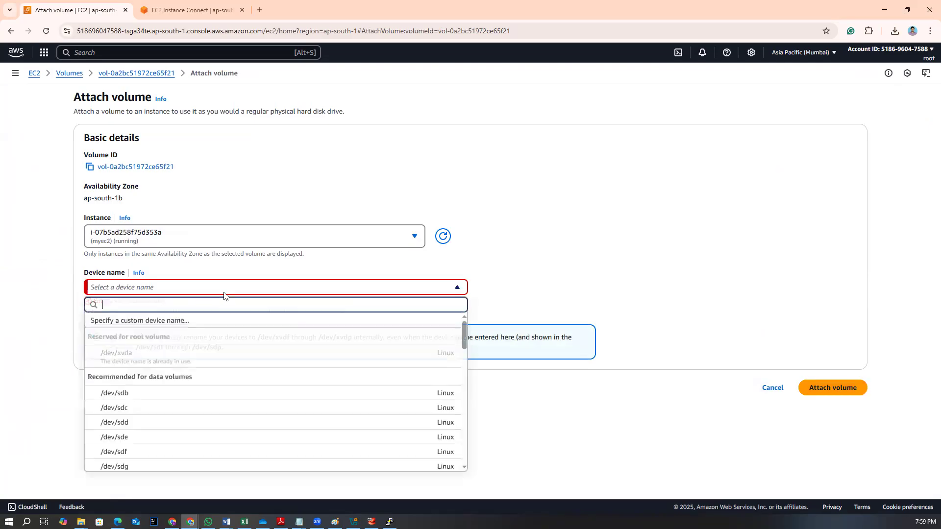
pyautogui.click(146, 394)
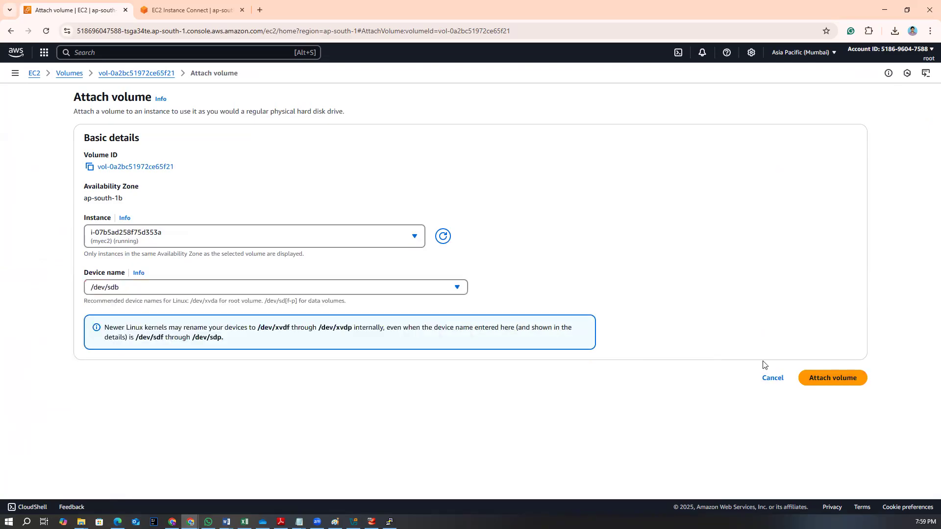
pyautogui.click(815, 378)
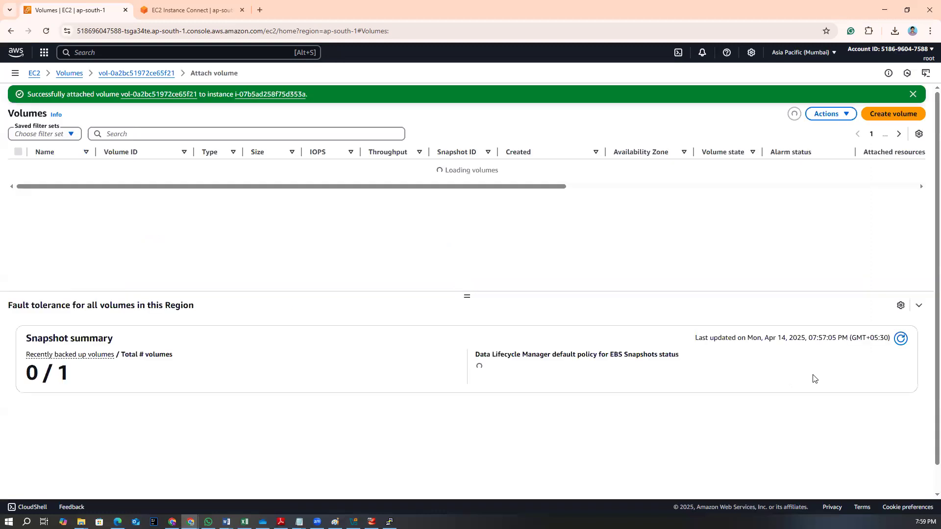
# In the instance terminal, run lsblk and examine the listed disks
pyautogui.click(194, 10)
pyautogui.write('lsblk')
pyautogui.press('Return')
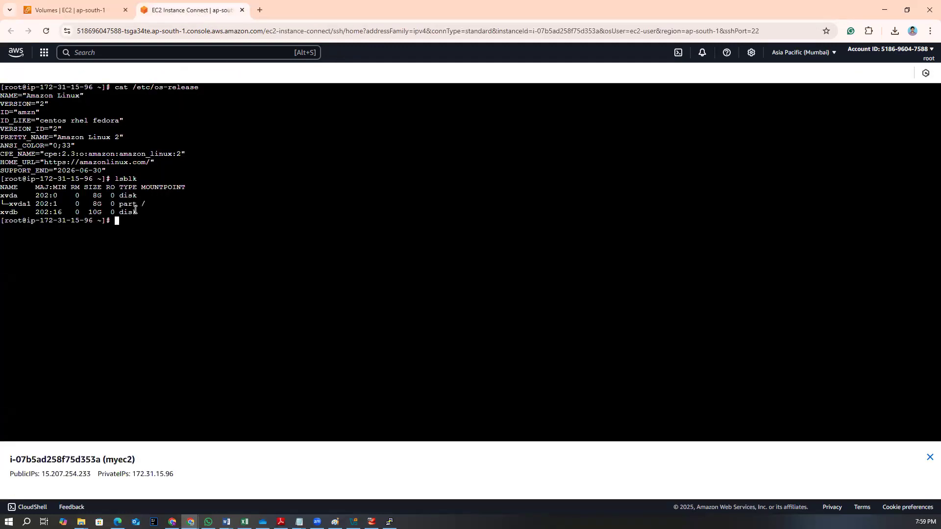
pyautogui.moveTo(3, 196); pyautogui.dragTo(132, 209)
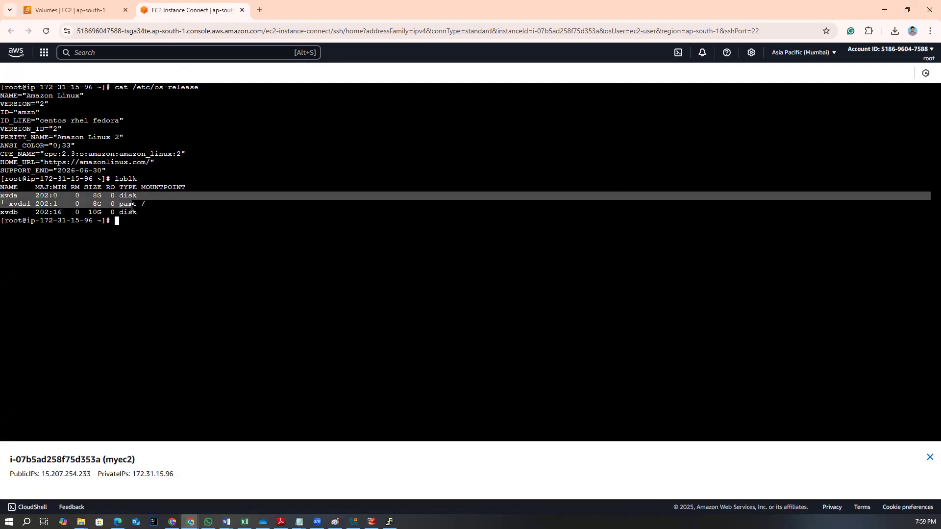
pyautogui.click(144, 214)
pyautogui.moveTo(4, 212); pyautogui.dragTo(118, 221)
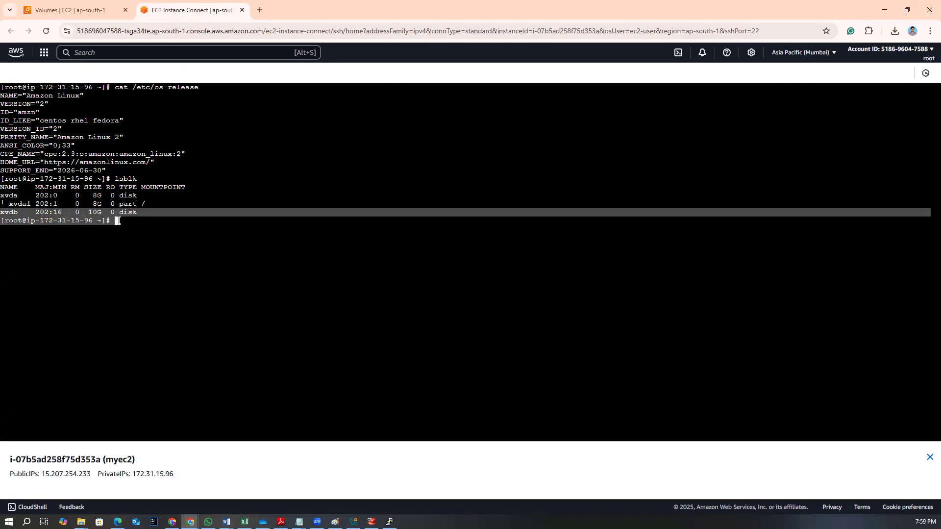
# Switch to Notepad and add task step '3. mount : create a new directory called /applogs and mount it to /applogs'
pyautogui.click(299, 522)
pyautogui.click(351, 483)
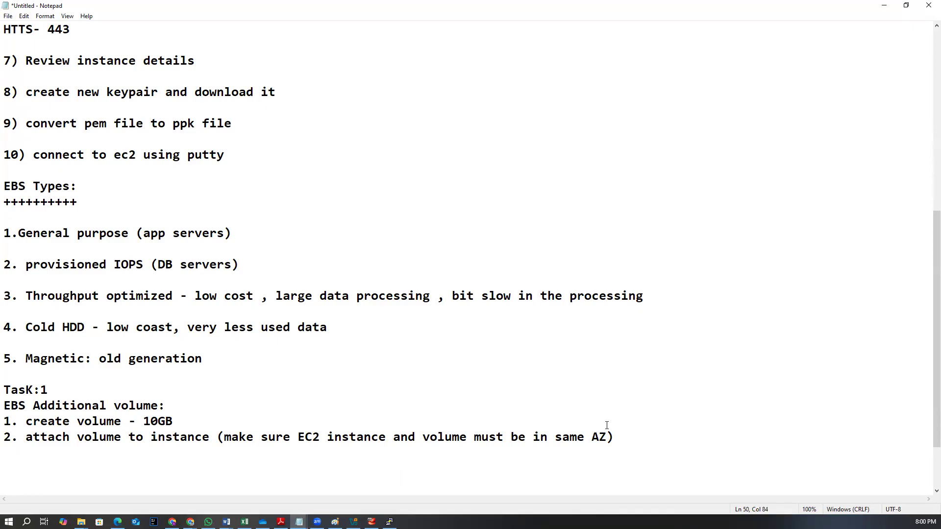
pyautogui.press('Return')
pyautogui.write('3. mount : link')
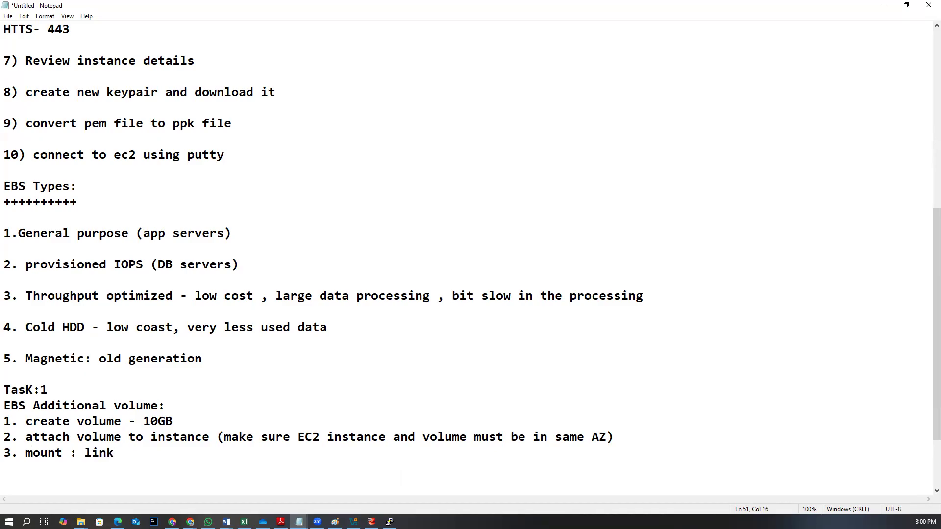
pyautogui.press('BackSpace')
pyautogui.press('BackSpace')
pyautogui.press('BackSpace')
pyautogui.press('BackSpace')
pyautogui.write('crea')
pyautogui.write('te a')
pyautogui.write(' ndd')
pyautogui.press('BackSpace')
pyautogui.press('BackSpace')
pyautogui.write('ew directo')
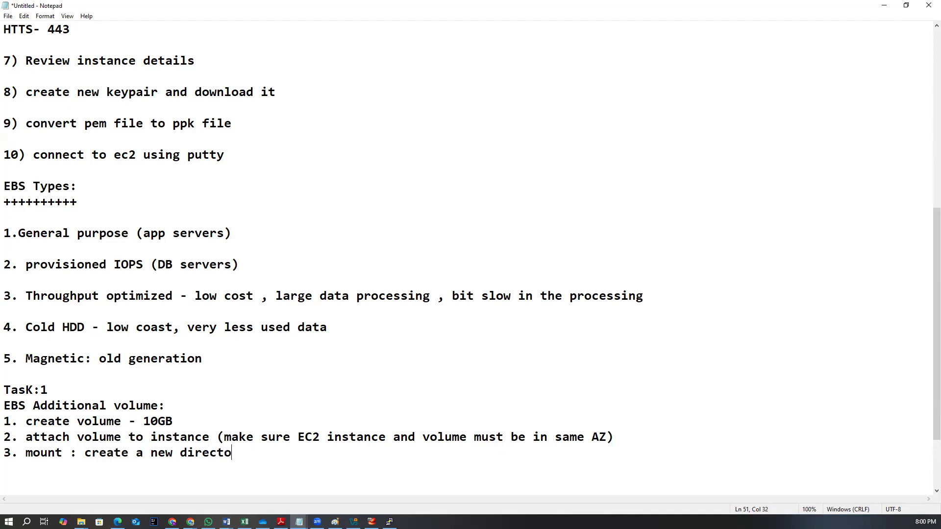
pyautogui.write('ry called /appla')
pyautogui.press('BackSpace')
pyautogui.write('ogs')
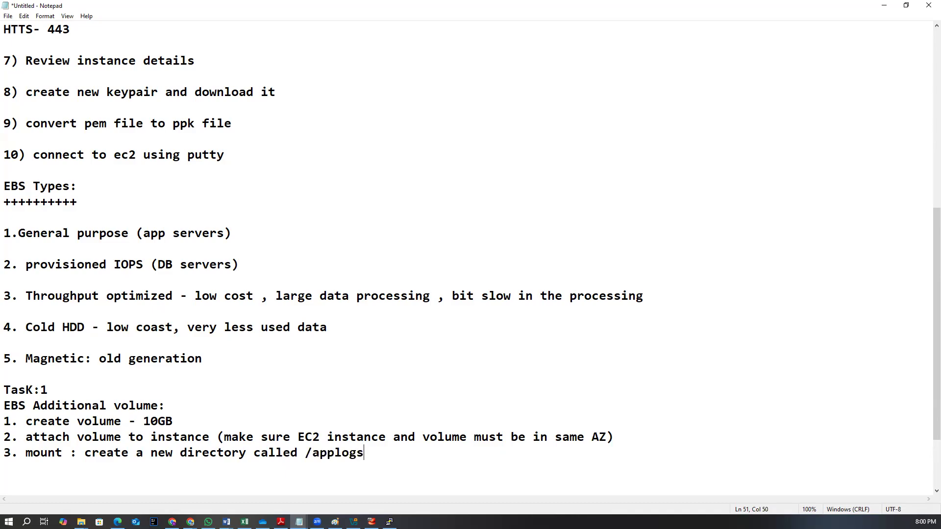
pyautogui.write(' and mount to')
pyautogui.press('BackSpace')
pyautogui.press('BackSpace')
pyautogui.press('BackSpace')
pyautogui.write('i to')
pyautogui.press('BackSpace')
pyautogui.press('BackSpace')
pyautogui.press('BackSpace')
pyautogui.press('BackSpace')
pyautogui.write('it to /applogs')
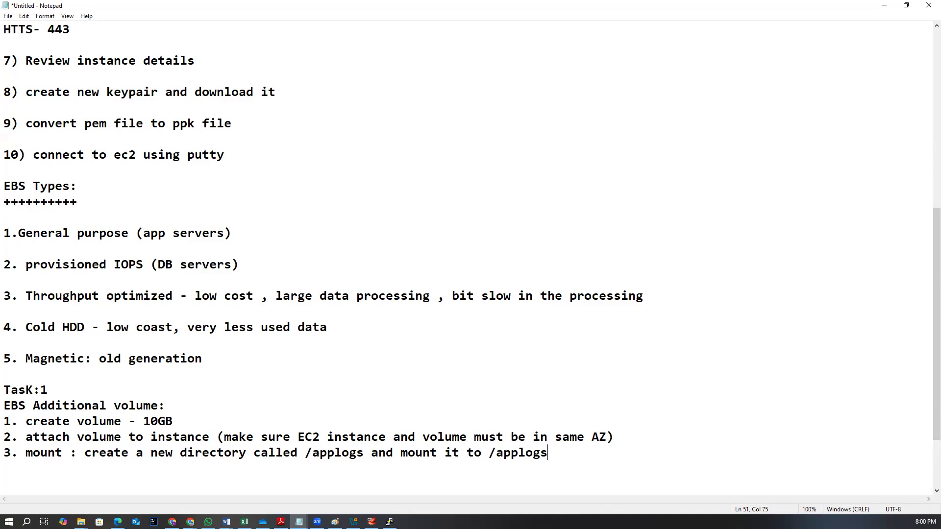
# Add task steps '4.Use/Crete files', '5. Unmount' and '6. Detach' to the notes
pyautogui.press('Return')
pyautogui.write('4.Use/Creta')
pyautogui.press('BackSpace')
pyautogui.write('e files')
pyautogui.press('Return')
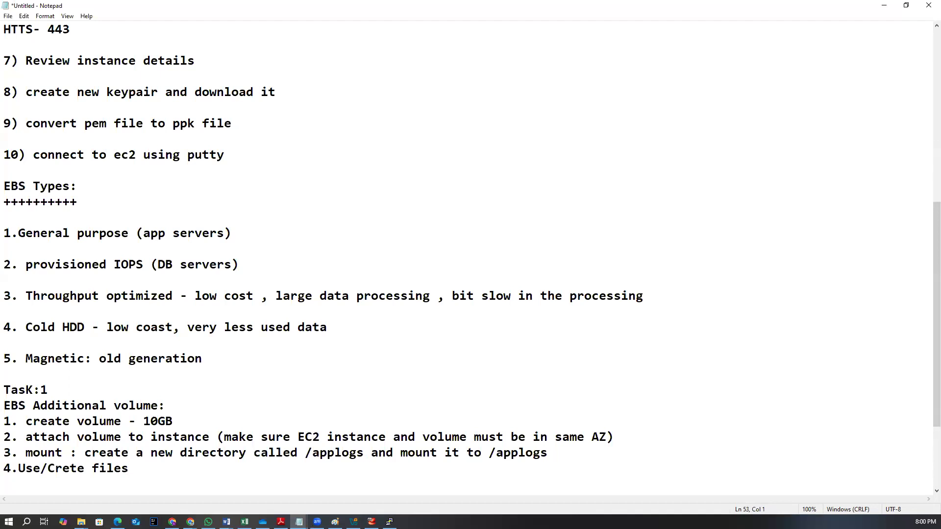
pyautogui.write('5. Unmount')
pyautogui.press('Return')
pyautogui.write('6')
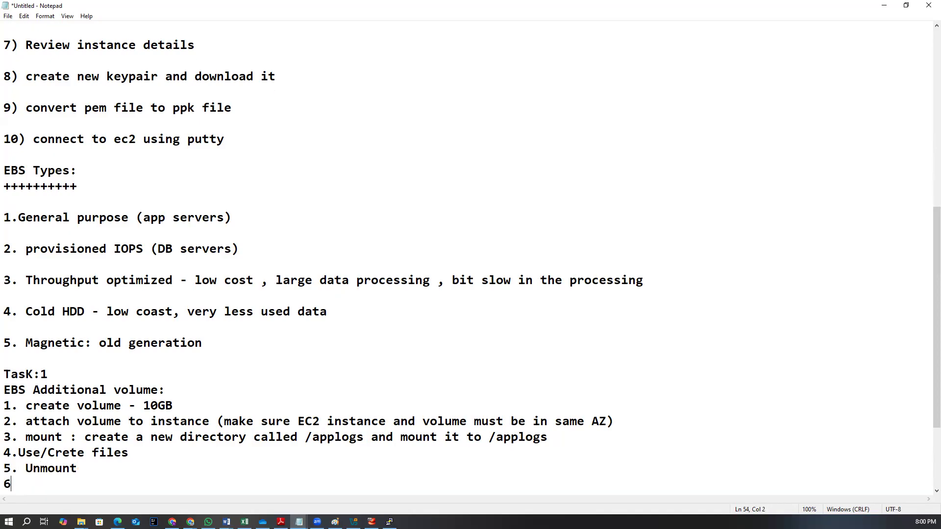
pyautogui.write('. Detc')
pyautogui.press('BackSpace')
pyautogui.write('ach')
# Return to the instance terminal, create the /applogs directory with mkdir, and list the current directory
pyautogui.moveTo(191, 522)
pyautogui.click(228, 500)
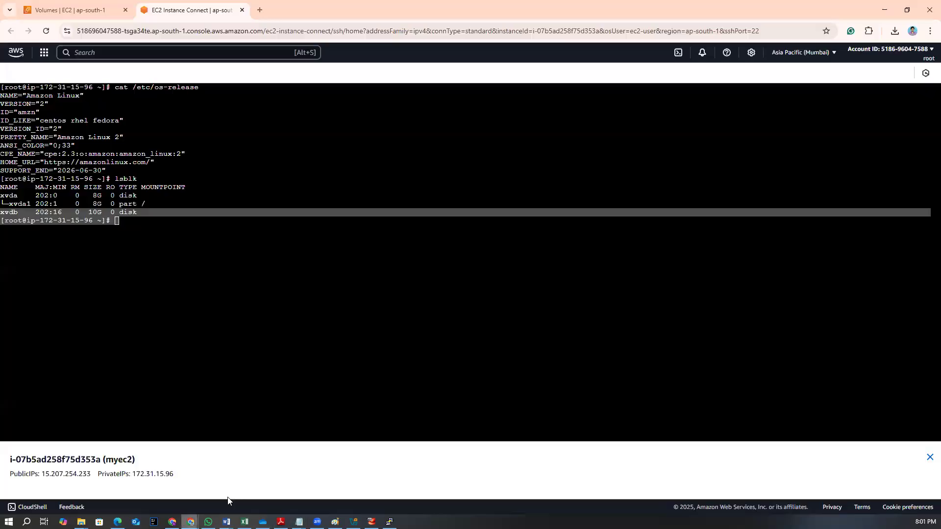
pyautogui.click(213, 330)
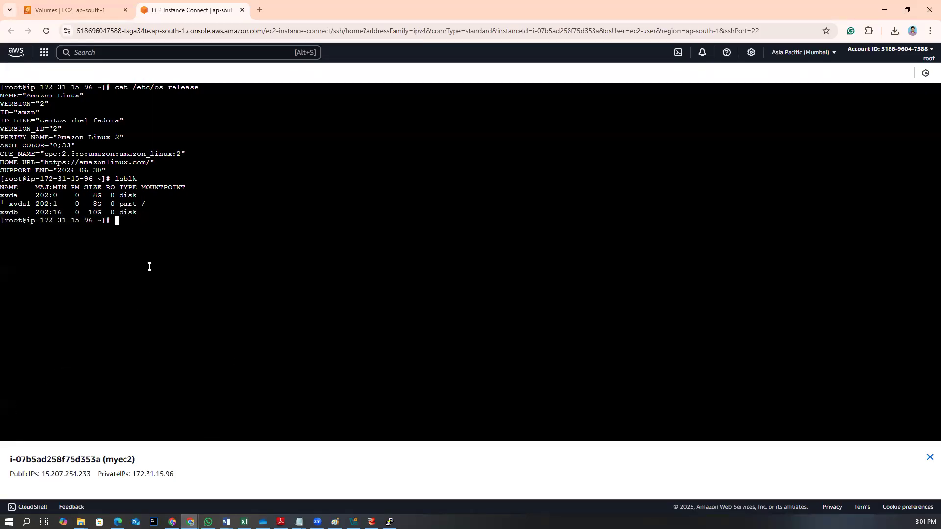
pyautogui.write('mkdir /')
pyautogui.write('applica')
pyautogui.press('BackSpace')
pyautogui.press('BackSpace')
pyautogui.press('BackSpace')
pyautogui.write('ogs')
pyautogui.press('Return')
pyautogui.write('ls')
pyautogui.press('Return')
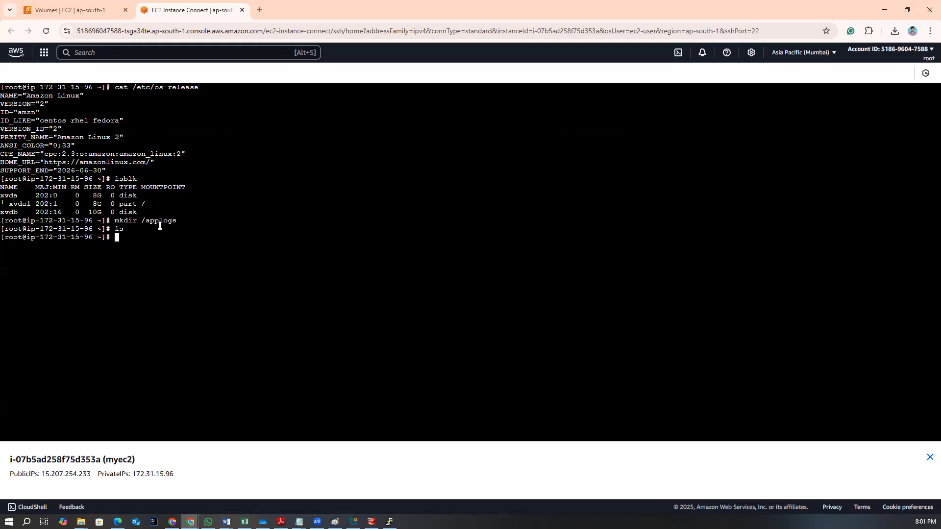
pyautogui.moveTo(92, 211); pyautogui.dragTo(173, 221)
pyautogui.click(142, 240)
pyautogui.moveTo(3, 212); pyautogui.dragTo(31, 221)
pyautogui.click(62, 218)
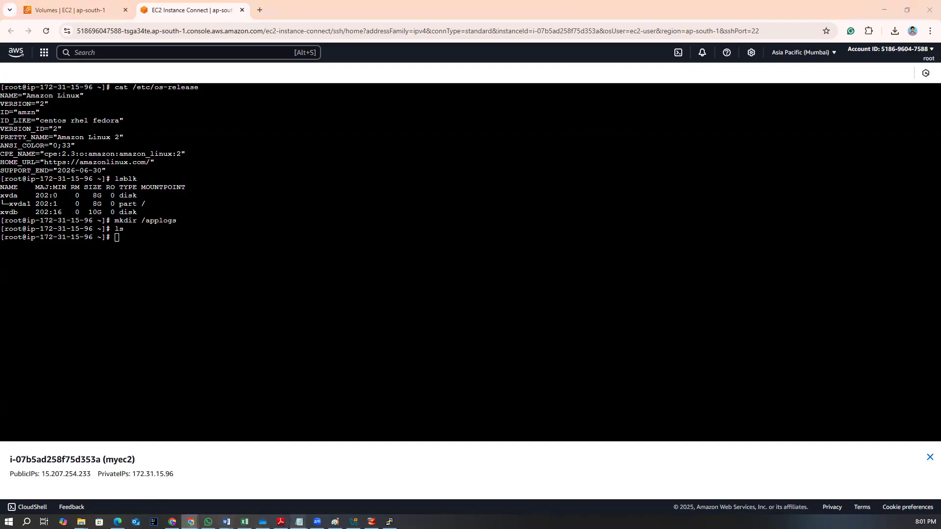
# Switch to Notepad and highlight the Task 1 EBS steps to walk through them
pyautogui.moveTo(299, 520)
pyautogui.click(317, 494)
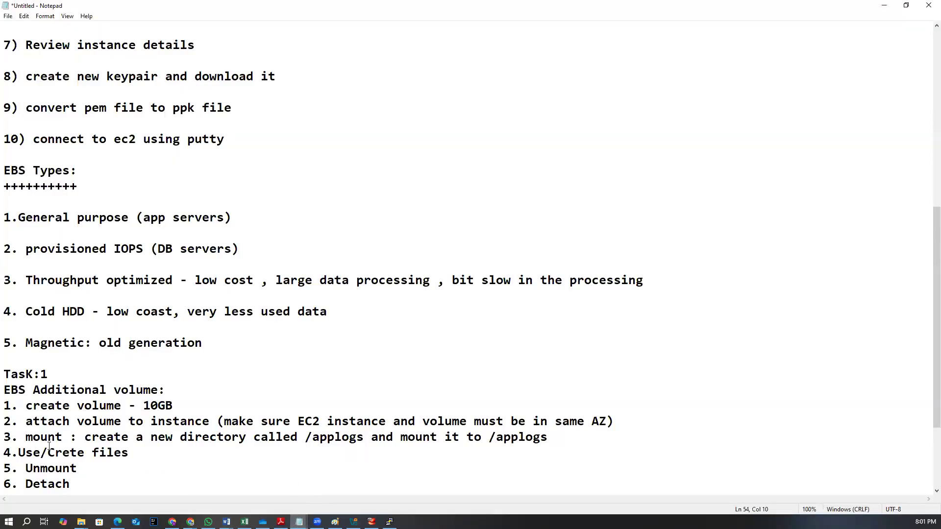
pyautogui.moveTo(33, 437); pyautogui.dragTo(181, 438)
pyautogui.click(137, 465)
pyautogui.moveTo(25, 452); pyautogui.dragTo(40, 407)
pyautogui.click(152, 481)
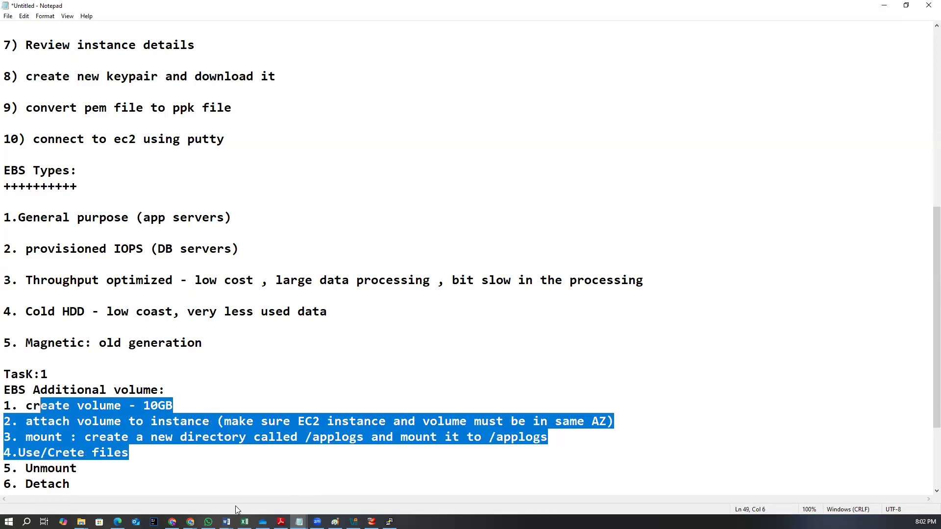
pyautogui.click(110, 480)
pyautogui.moveTo(108, 469); pyautogui.dragTo(31, 422)
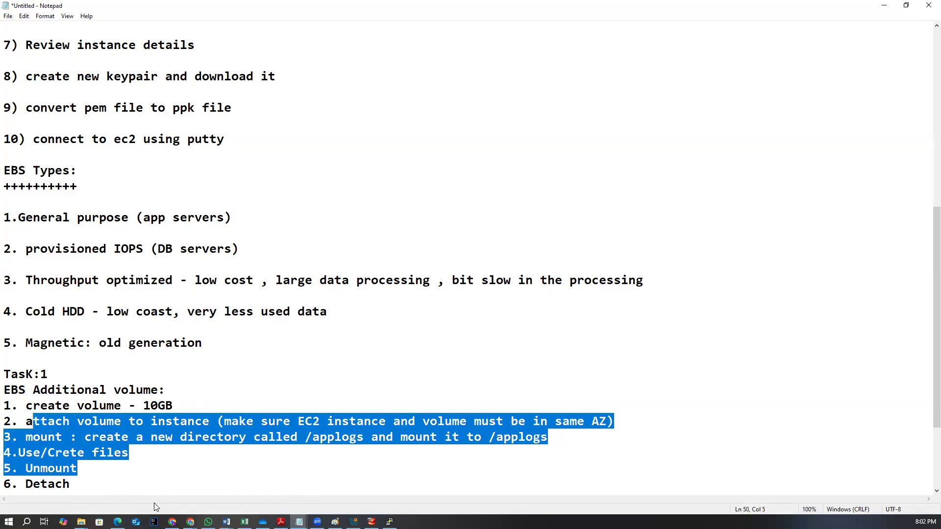
# Append '(umount -l /applogs)' to the Unmount step in the notes
pyautogui.click(101, 470)
pyautogui.write('(umount')
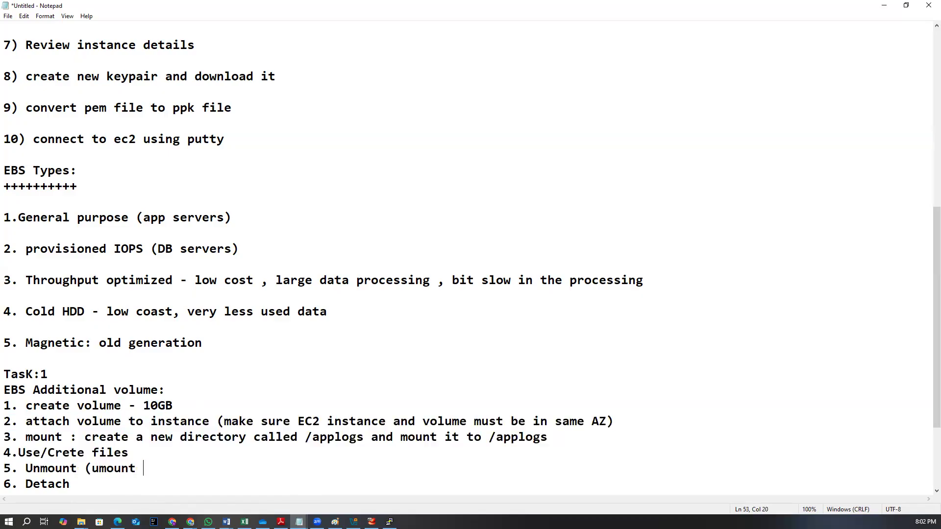
pyautogui.write(' -l /applogs)')
pyautogui.click(95, 484)
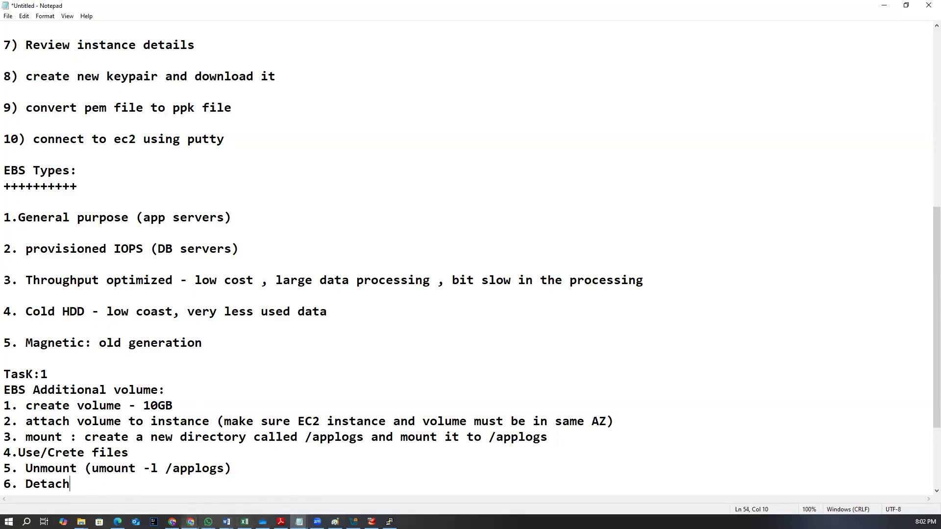
# In the EC2 Volumes page, select the 10 GiB volume and review its available actions
pyautogui.moveTo(190, 522)
pyautogui.click(272, 486)
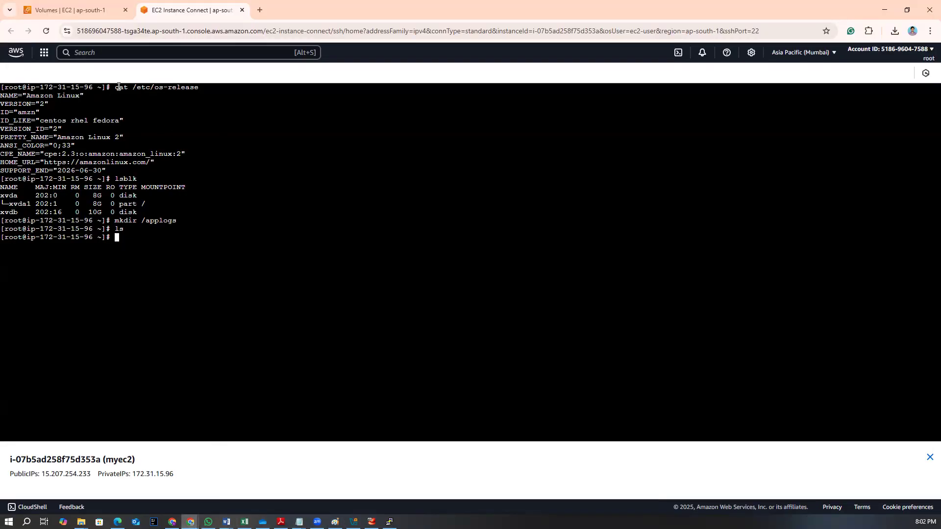
pyautogui.click(80, 13)
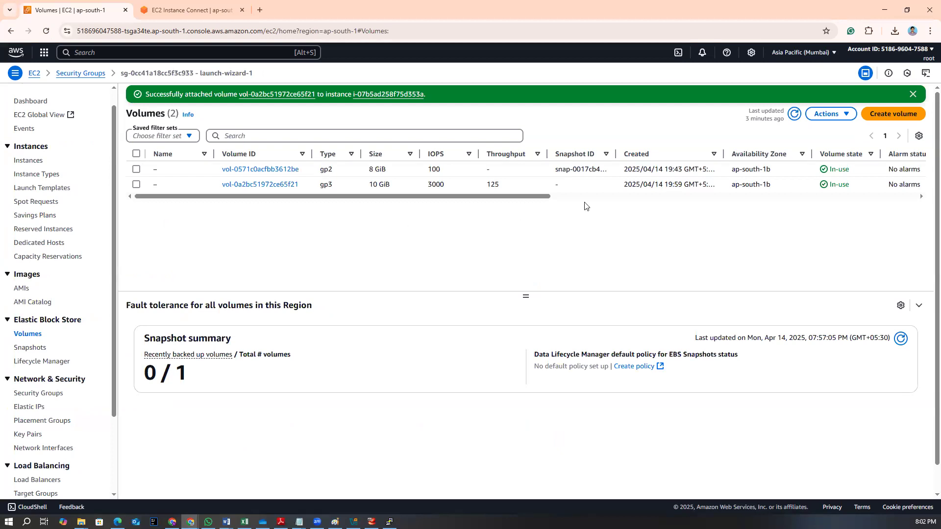
pyautogui.click(831, 114)
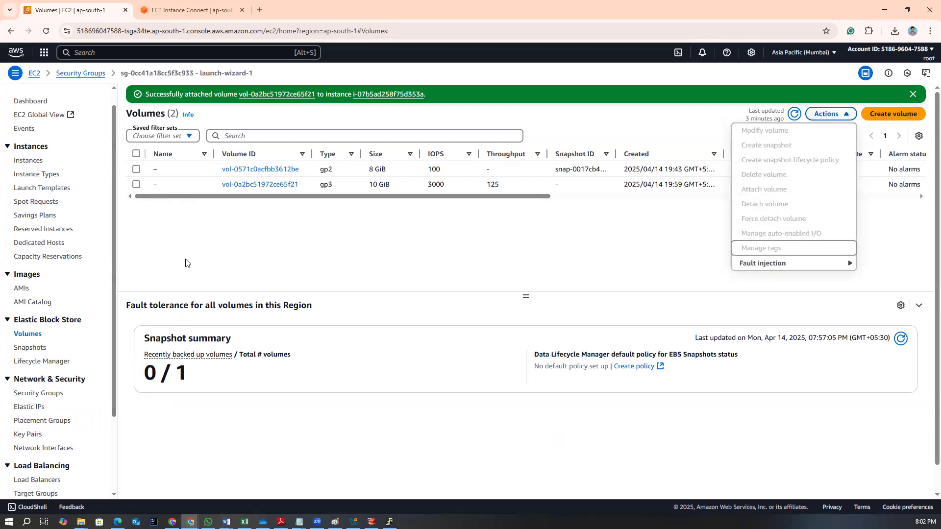
pyautogui.click(286, 275)
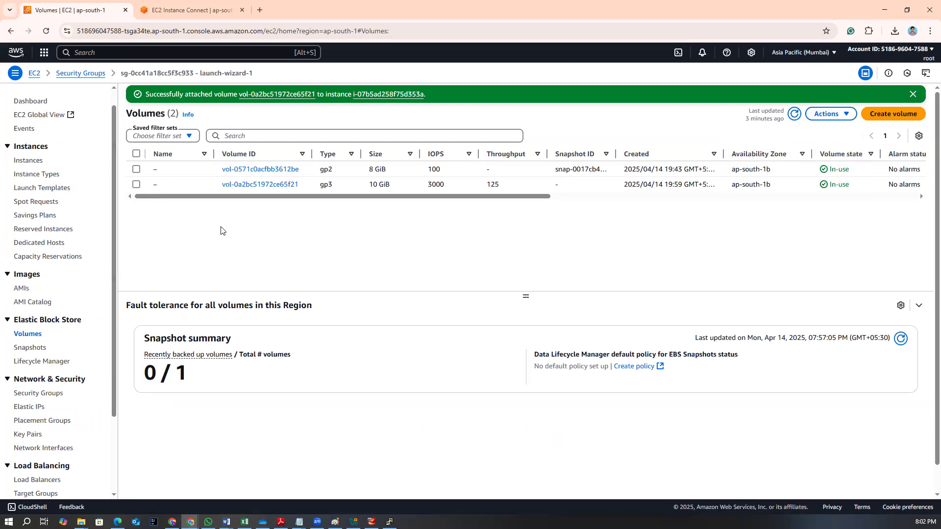
pyautogui.click(137, 185)
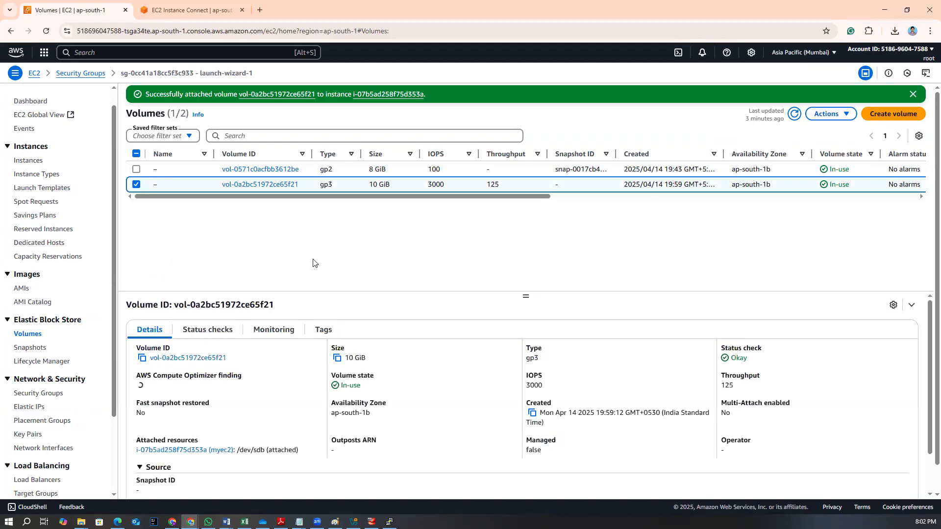
pyautogui.click(831, 114)
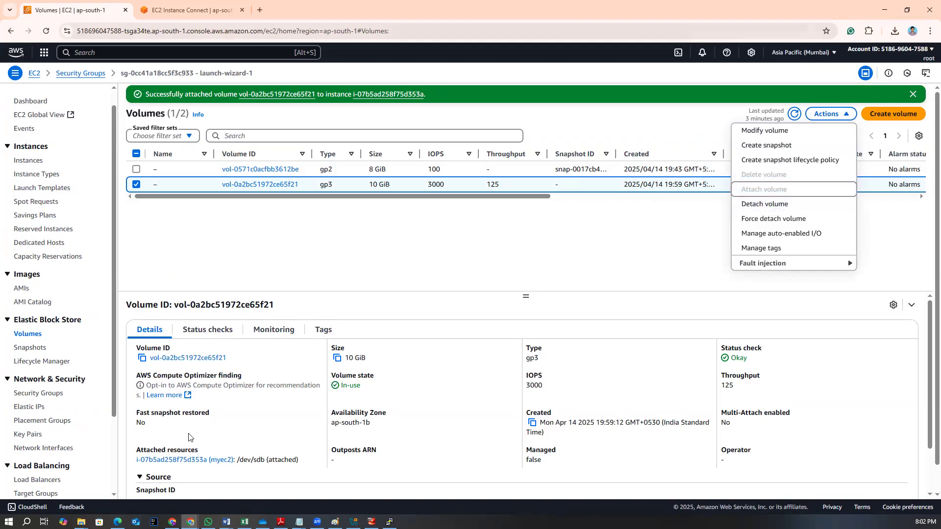
pyautogui.moveTo(299, 521)
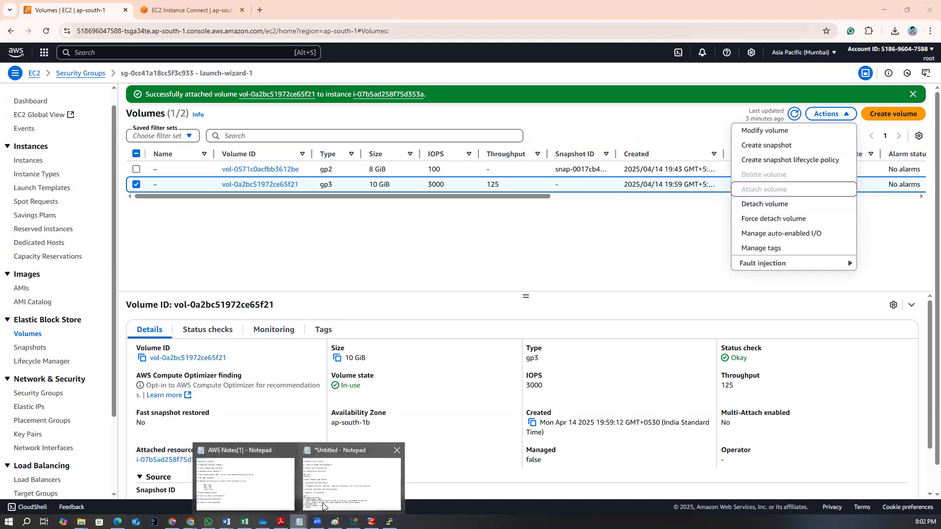
# Return to Notepad and complete step 6 as 'Detach volume to instance'
pyautogui.click(352, 483)
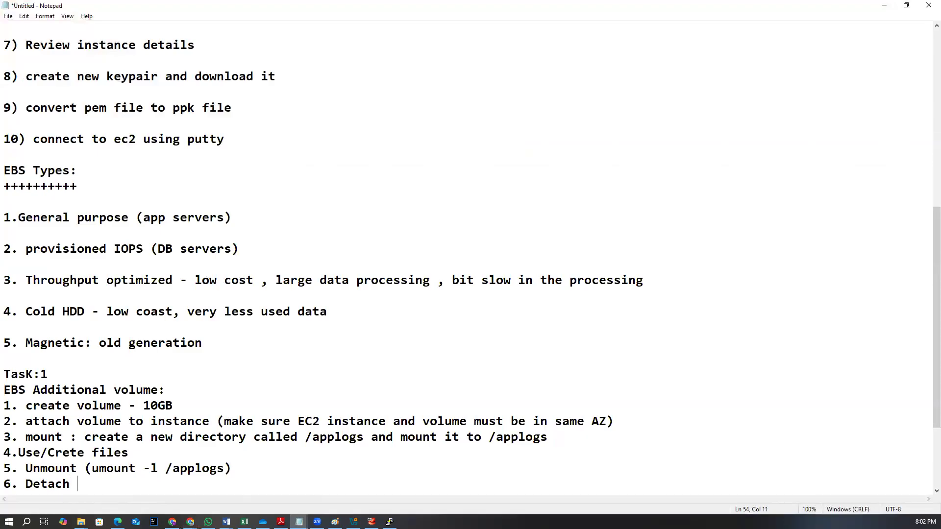
pyautogui.write('volume to instance')
pyautogui.press('Return')
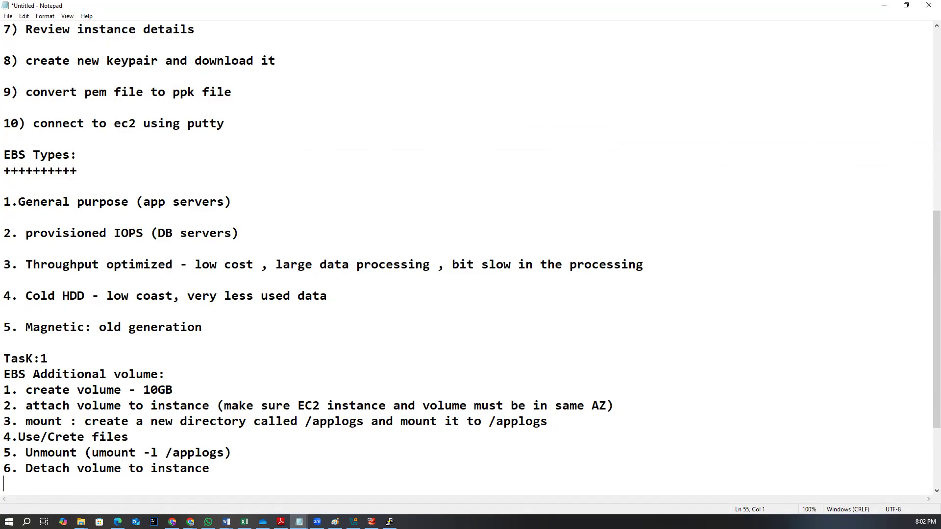
# Add step '7. delete the volume from EBS' to the task list
pyautogui.write('7. delet')
pyautogui.press('BackSpace')
pyautogui.write('ete the volume.')
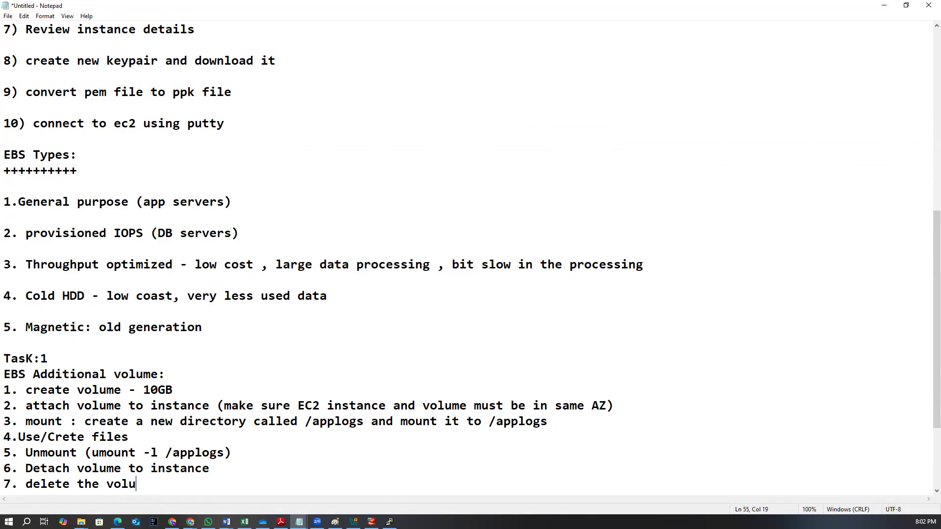
pyautogui.press('BackSpace')
pyautogui.write('for')
pyautogui.press('BackSpace')
pyautogui.press('BackSpace')
pyautogui.write('rk')
pyautogui.press('BackSpace')
pyautogui.write('omn')
pyautogui.press('BackSpace')
pyautogui.press('BackSpace')
pyautogui.press('BackSpace')
pyautogui.write('m EBS')
# Add a 'Task 2:' heading a few lines below the Task 1 list
pyautogui.moveTo(32, 470); pyautogui.dragTo(143, 469)
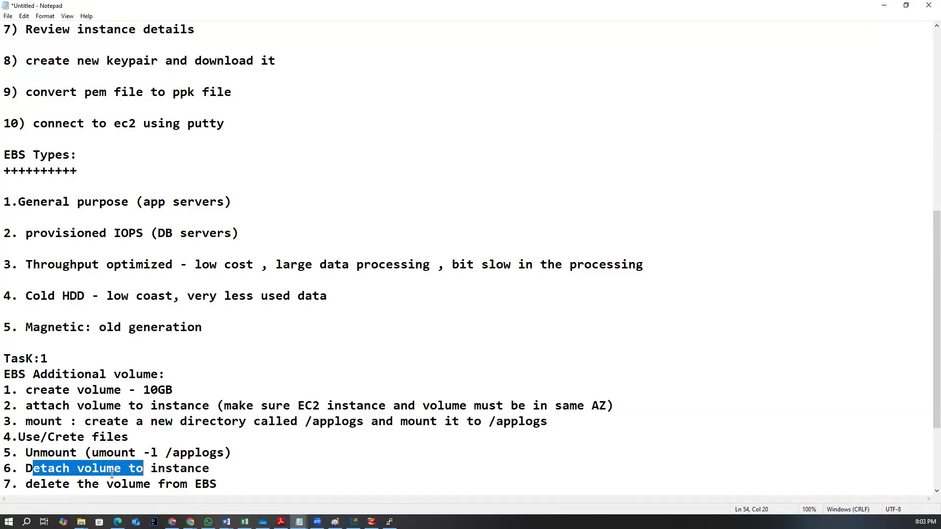
pyautogui.click(73, 489)
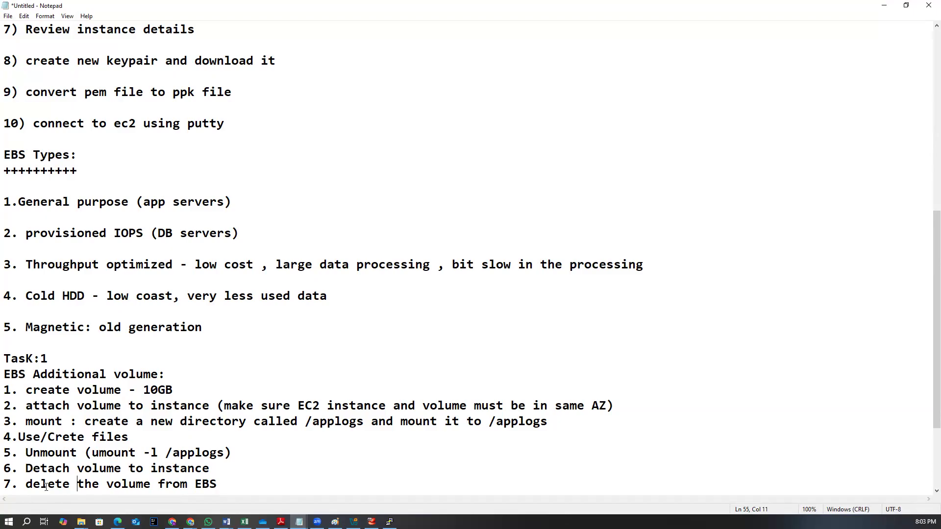
pyautogui.click(130, 486)
pyautogui.click(208, 522)
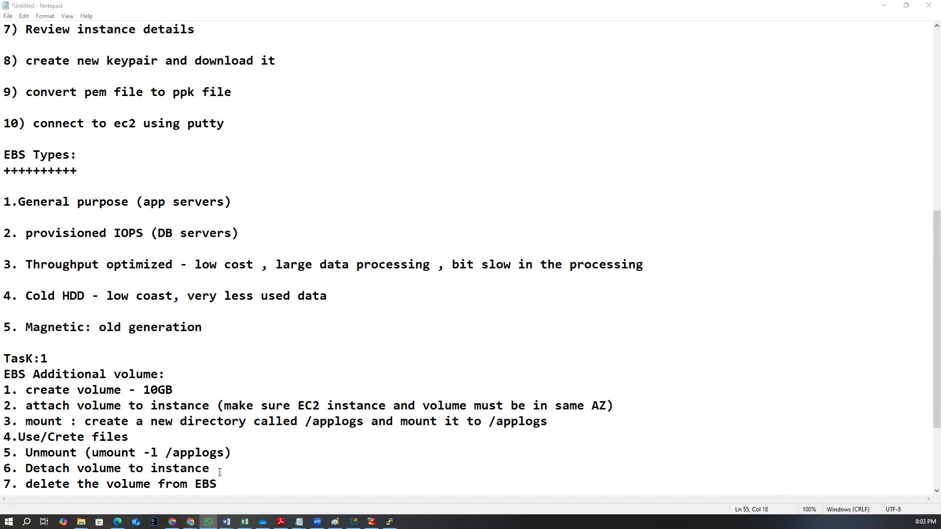
pyautogui.scroll(-2, 220, 472)
pyautogui.click(232, 425)
pyautogui.click(224, 390)
pyautogui.press('Return')
pyautogui.press('Return')
pyautogui.press('Return')
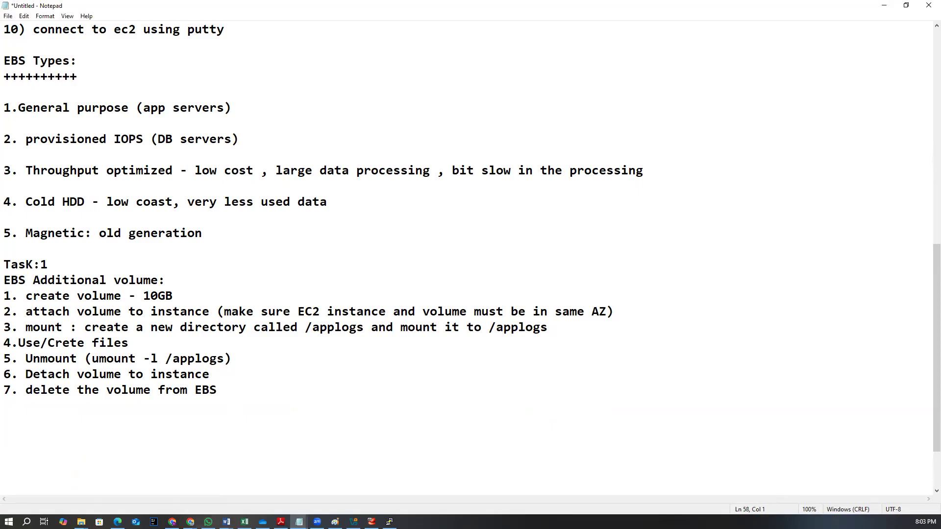
pyautogui.write('R')
pyautogui.press('BackSpace')
pyautogui.write('Task 2:')
pyautogui.press('Return')
# Highlight the whole Task 1 block in the notes to review it
pyautogui.hotkey('alt', 'Tab')
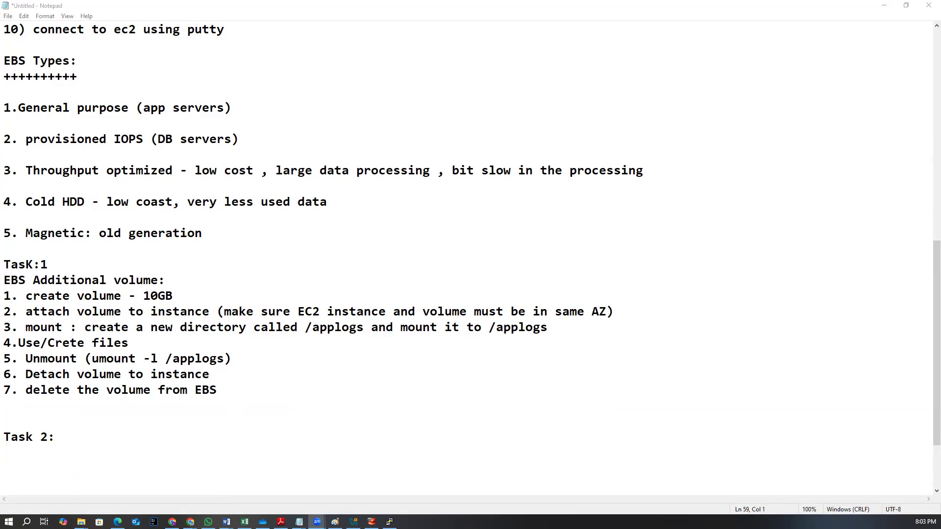
pyautogui.moveTo(68, 278); pyautogui.dragTo(56, 296)
pyautogui.moveTo(238, 387); pyautogui.dragTo(77, 312)
pyautogui.keyDown('shift'); pyautogui.click(5, 264); pyautogui.keyUp('shift')
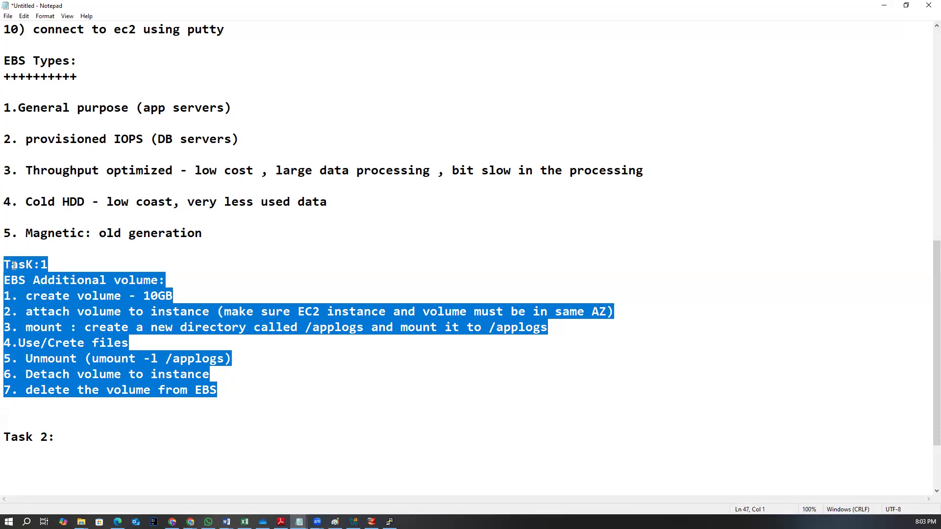
pyautogui.click(91, 282)
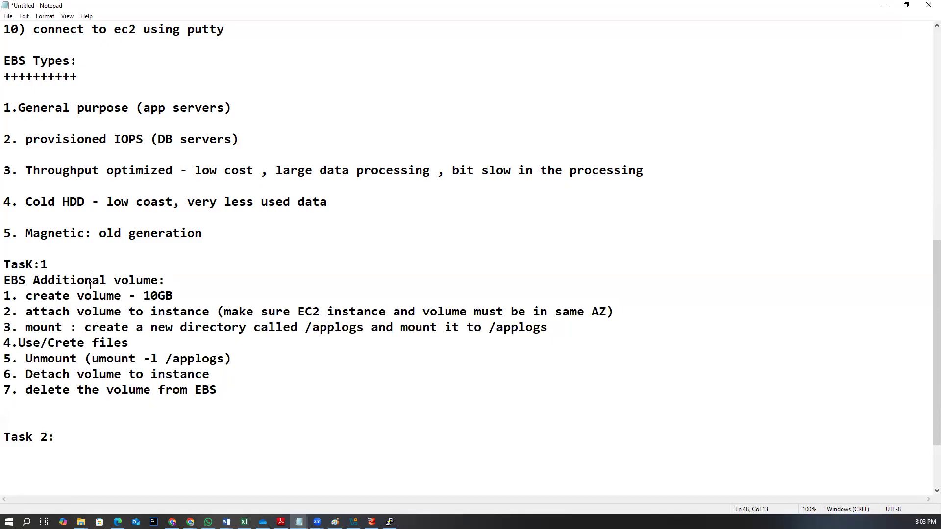
pyautogui.moveTo(234, 389); pyautogui.dragTo(4, 265)
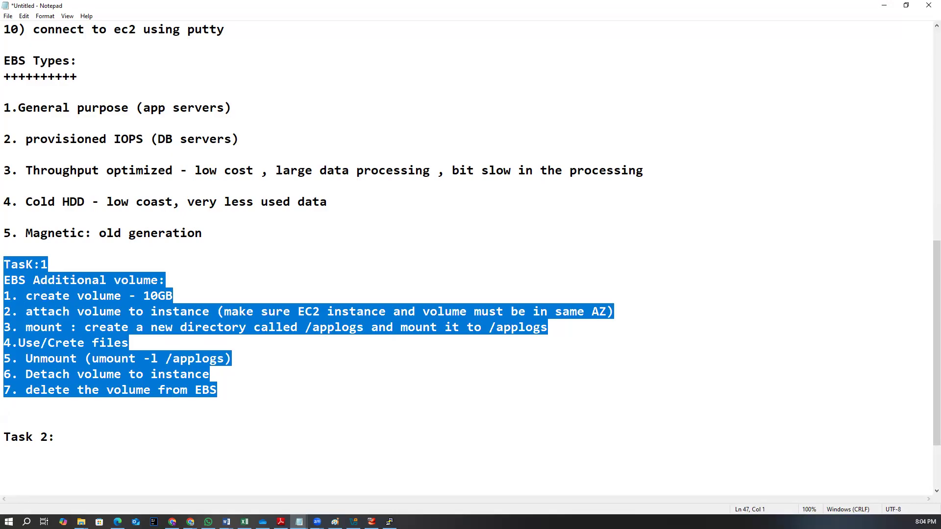
pyautogui.click(79, 296)
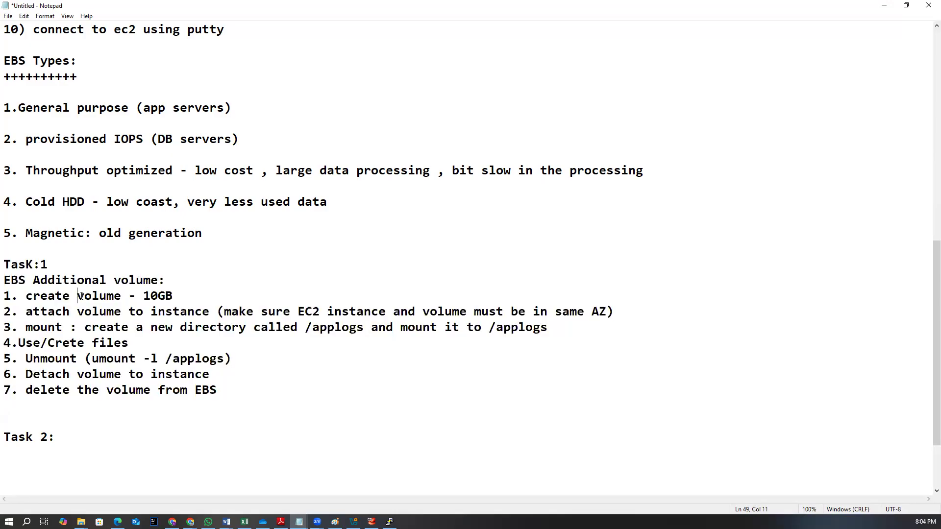
pyautogui.click(354, 521)
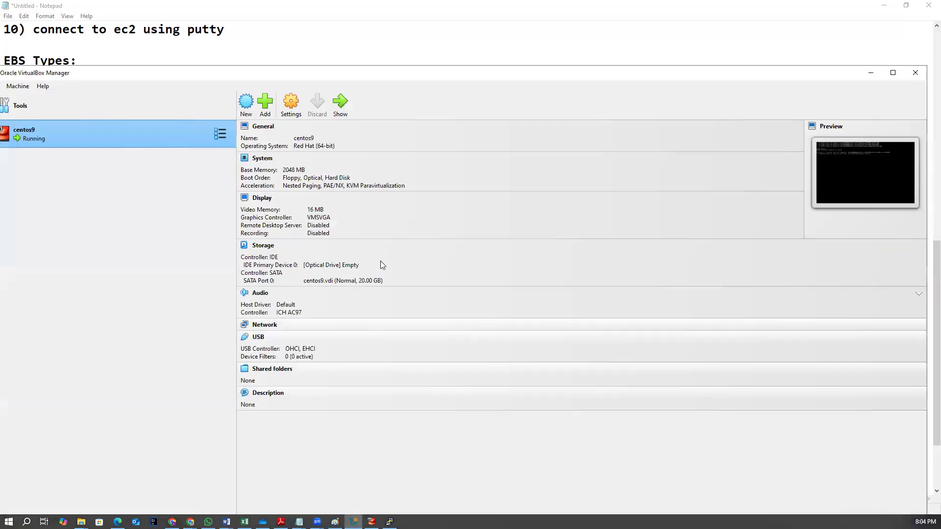
pyautogui.click(879, 6)
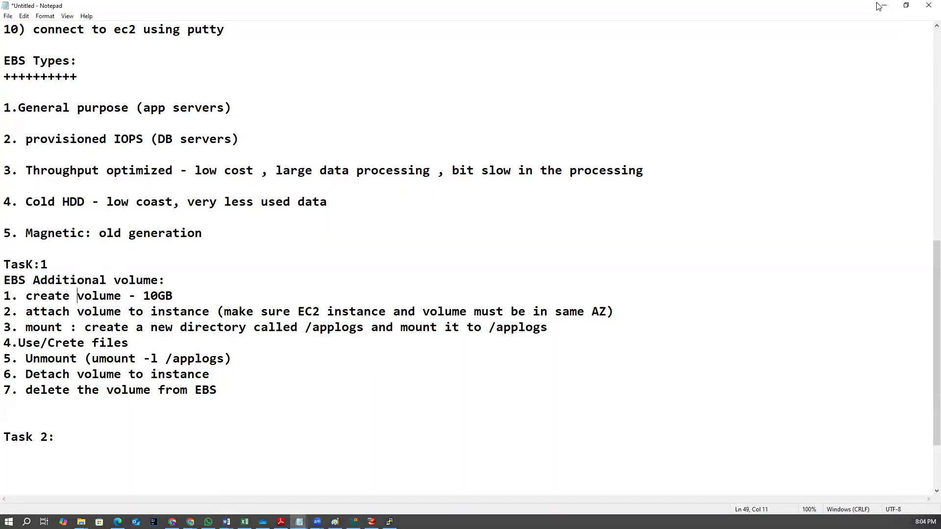
pyautogui.click(880, 6)
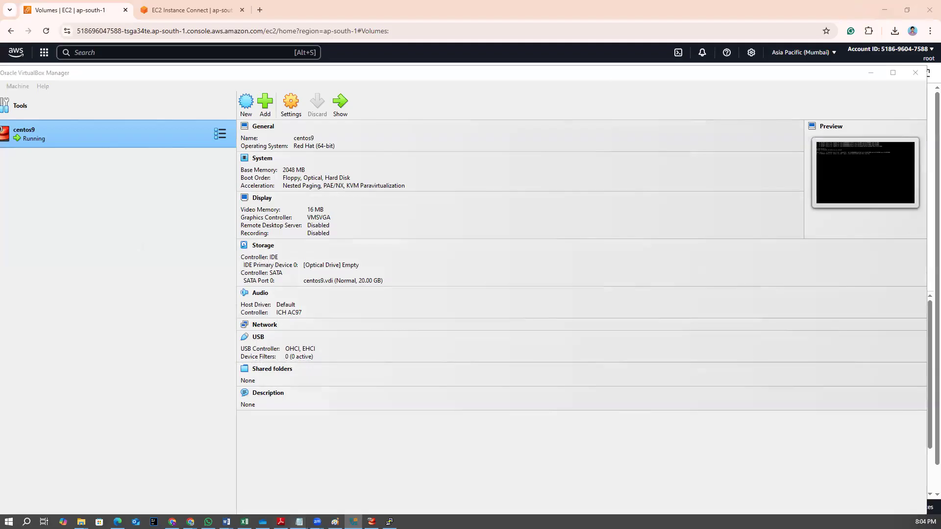
pyautogui.moveTo(299, 521)
pyautogui.click(336, 502)
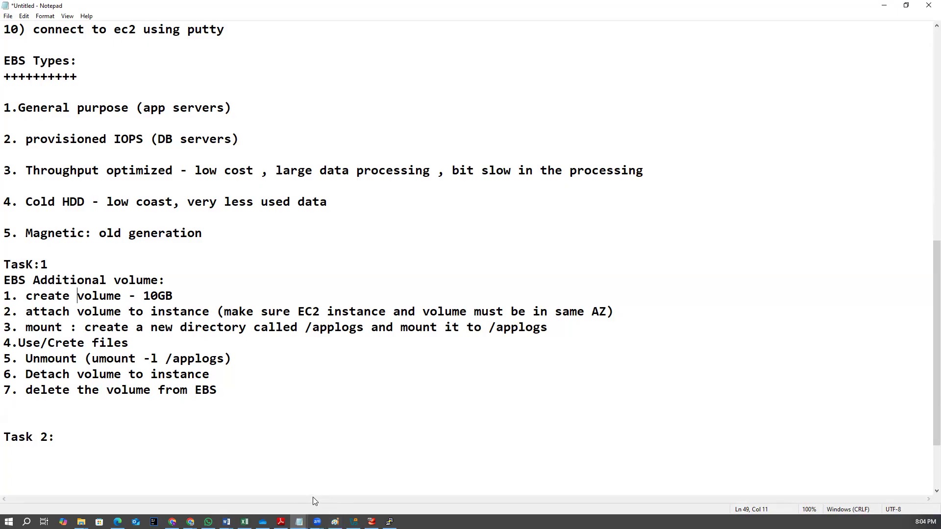
pyautogui.click(354, 522)
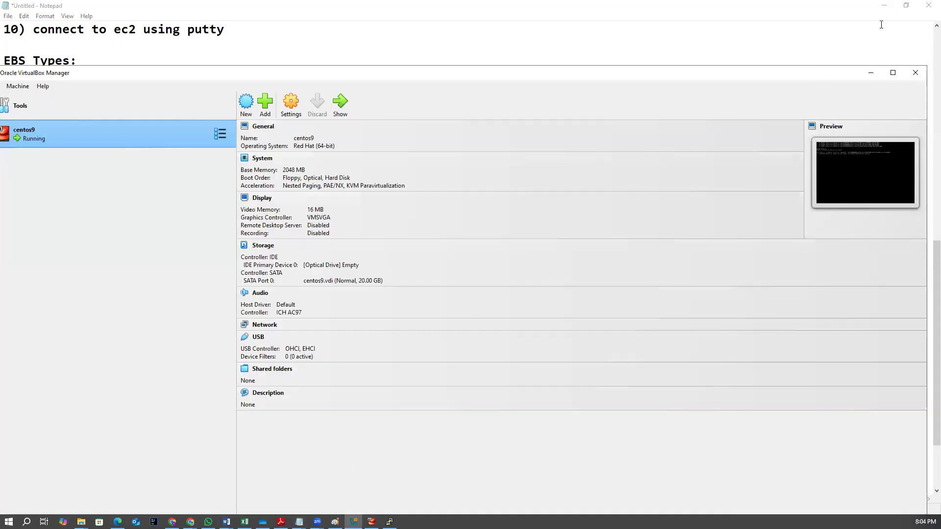
pyautogui.click(872, 74)
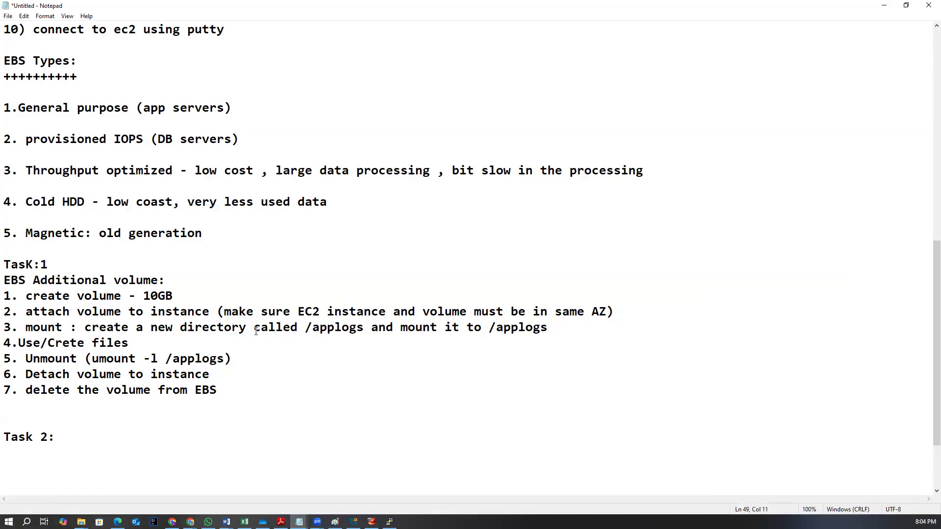
# Start the Task 2 list with '1) Create a EC2 instance with Amazonlinux 2 AMI' under the heading
pyautogui.click(119, 436)
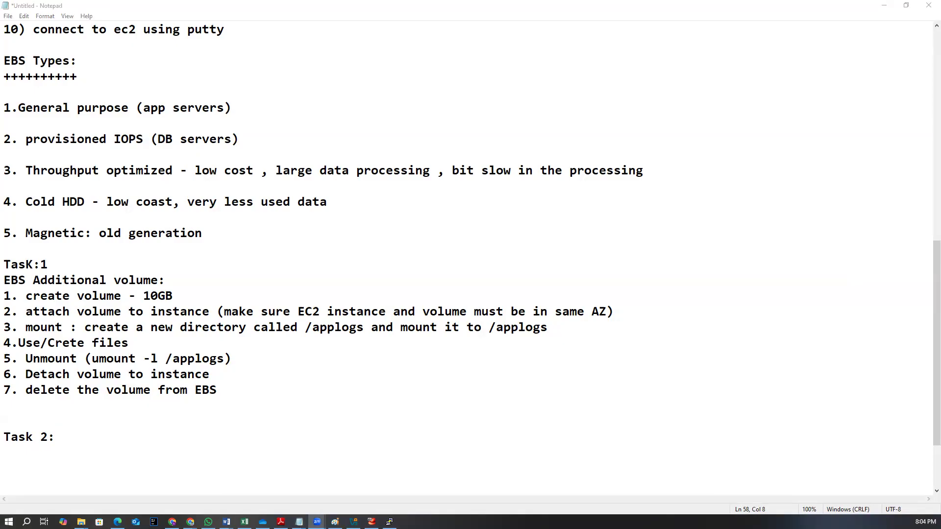
pyautogui.click(78, 425)
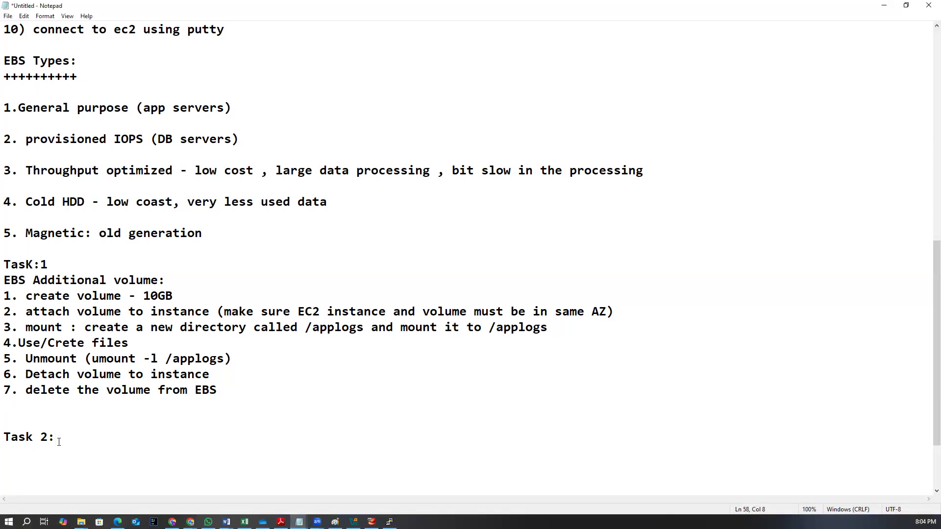
pyautogui.write('Create')
pyautogui.press('BackSpace')
pyautogui.press('BackSpace')
pyautogui.press('BackSpace')
pyautogui.press('BackSpace')
pyautogui.press('BackSpace')
pyautogui.press('BackSpace')
pyautogui.press('Return')
pyautogui.write('1)')
pyautogui.write('Create a EC2 in')
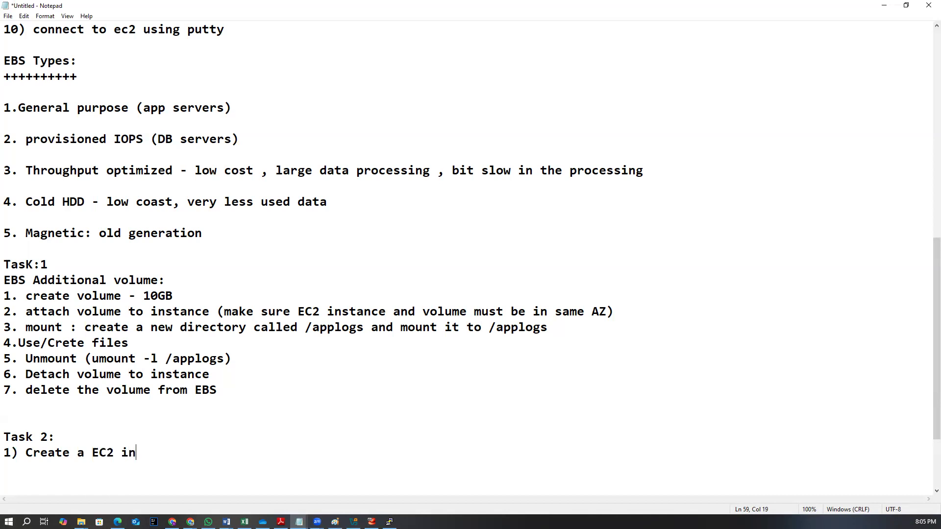
pyautogui.write('stance with Amaz')
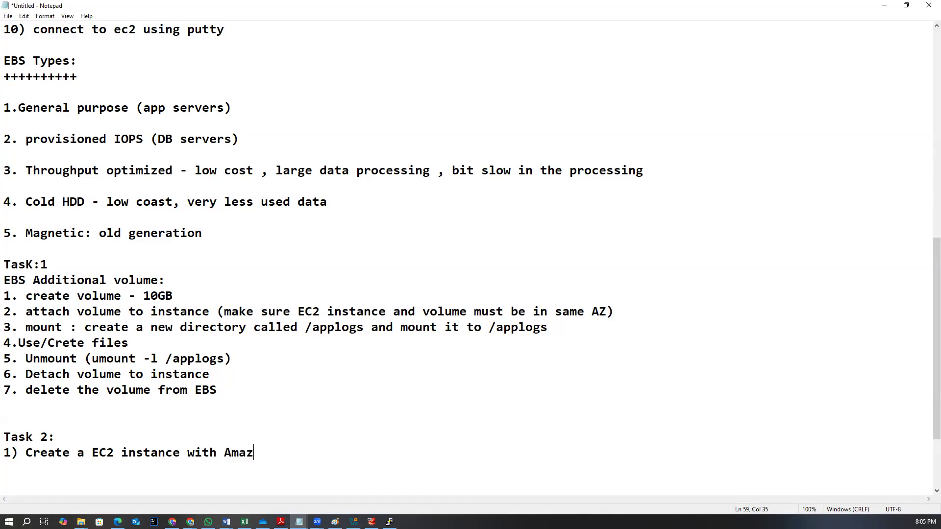
pyautogui.write('onlinux 2 AMI')
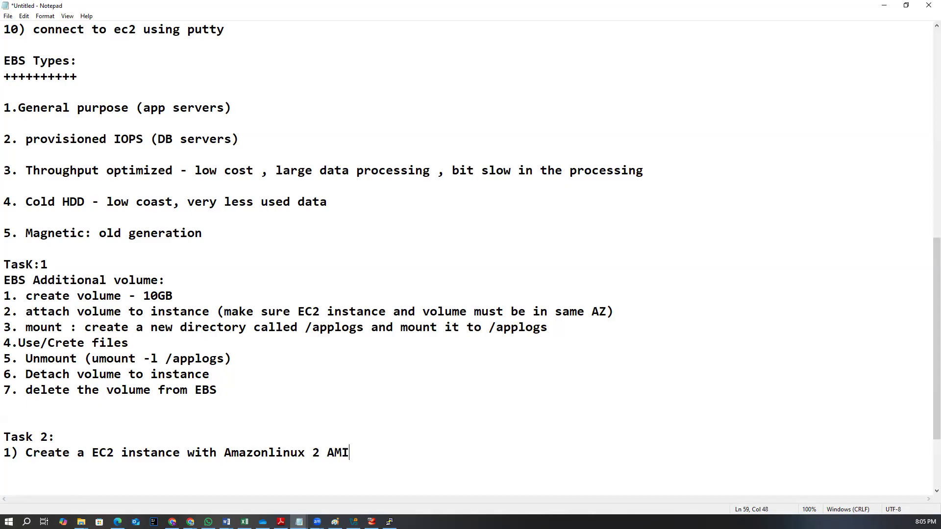
# Add item '2)setup web server( apche2 - yum install httpd)' and begin a third item '3)' below it
pyautogui.press('Return')
pyautogui.write('2)setup web server')
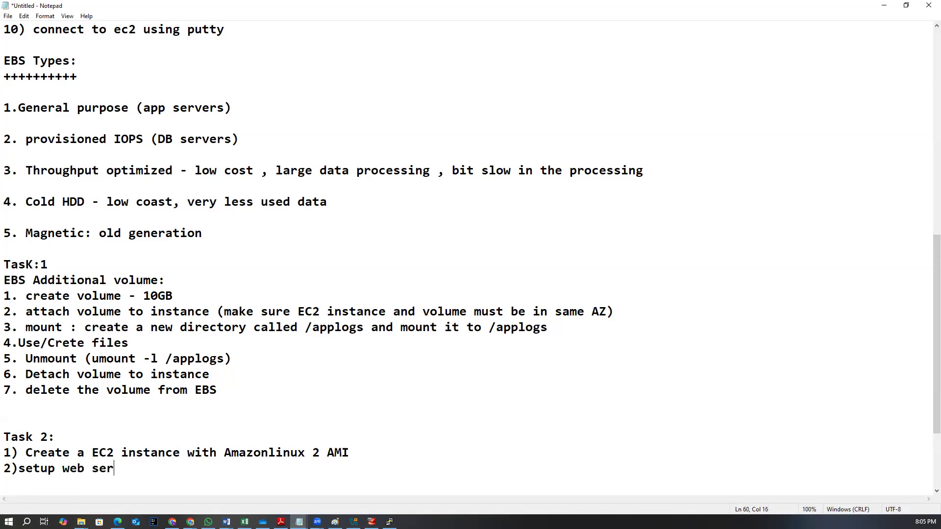
pyautogui.press('Return')
pyautogui.write('3)')
pyautogui.press('BackSpace')
pyautogui.click(141, 466)
pyautogui.write('( pa')
pyautogui.press('BackSpace')
pyautogui.press('BackSpace')
pyautogui.write('apche')
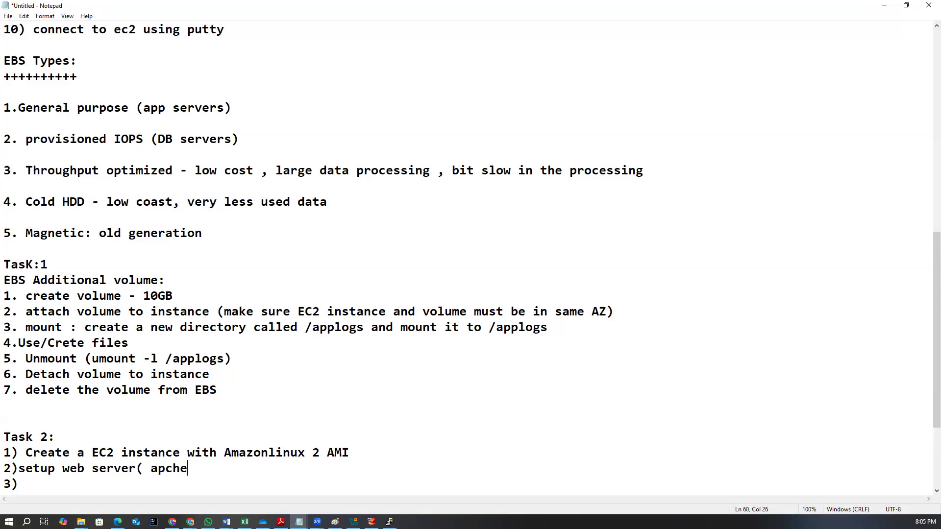
pyautogui.write('2 - yum install httpd)')
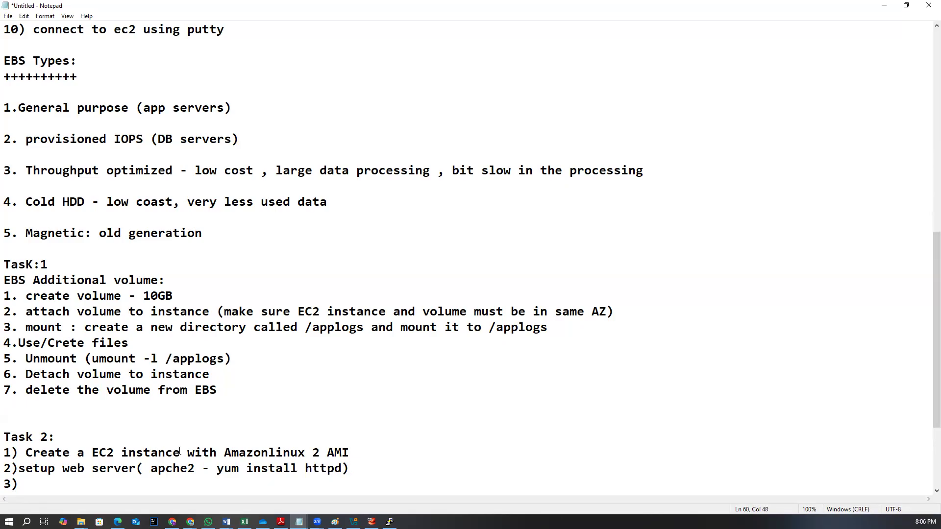
# Space item 2 after its number and write item 3 as 'modify the index.html file to display'
pyautogui.scroll(-2, 179, 452)
pyautogui.click(36, 392)
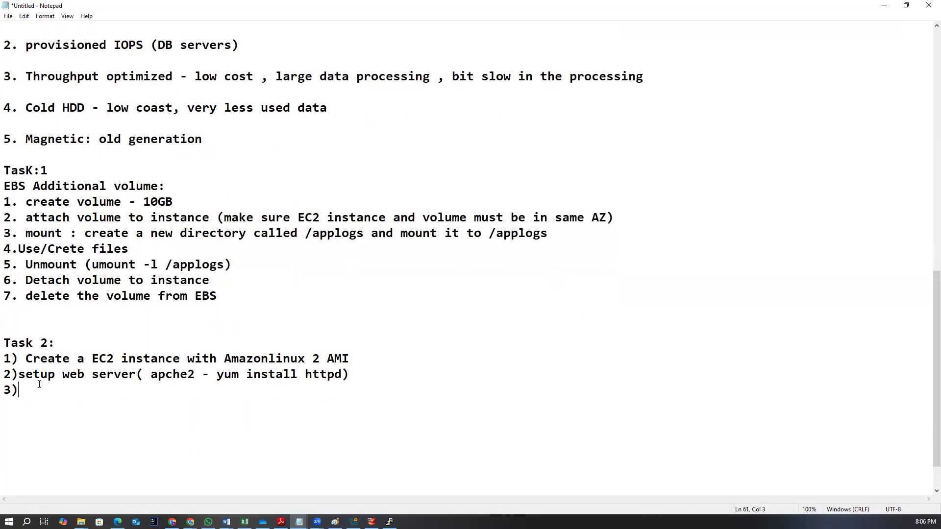
pyautogui.press('Up')
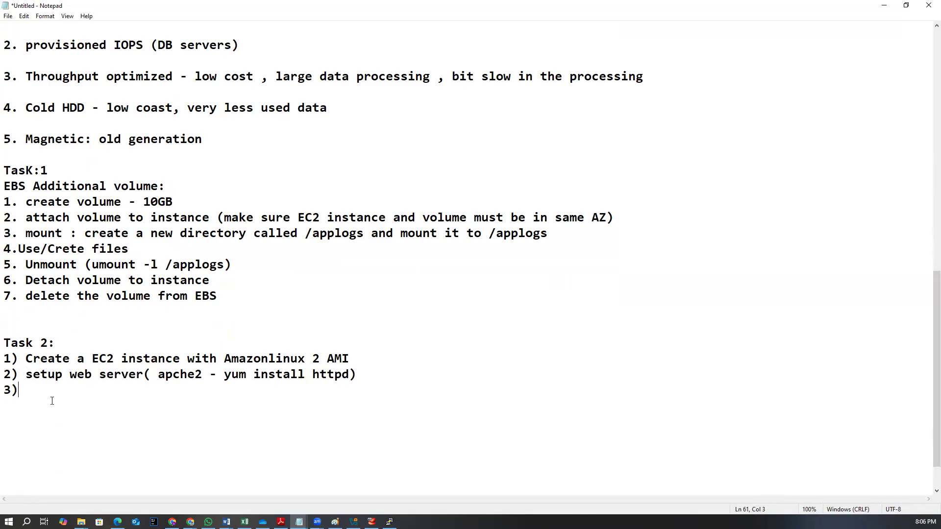
pyautogui.write('modify the inde.')
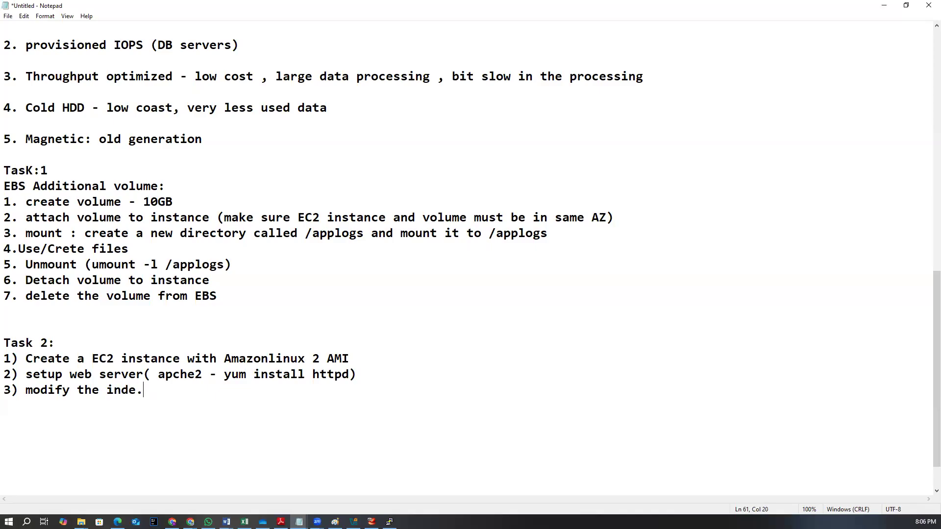
pyautogui.press('BackSpace')
pyautogui.write('x.ht')
pyautogui.press('BackSpace')
pyautogui.write('html file to display ')
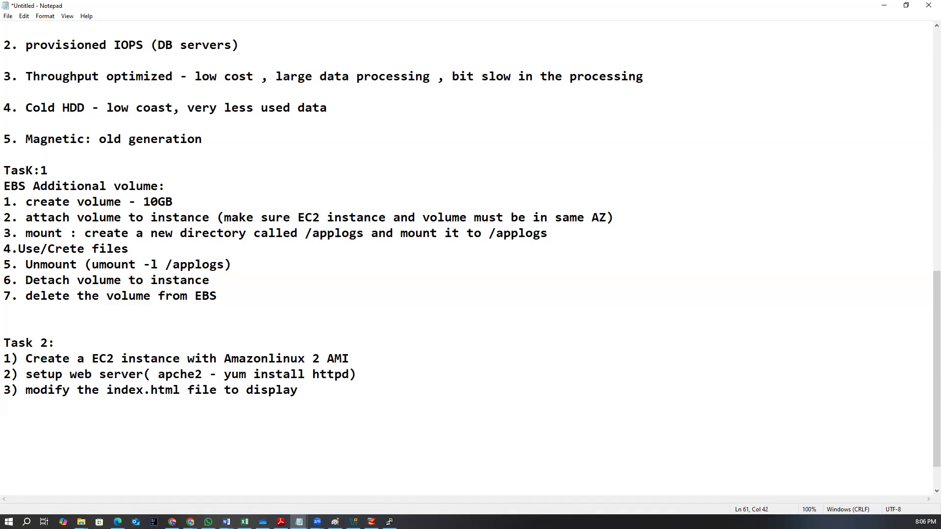
pyautogui.write('"Welcome to Bluje')
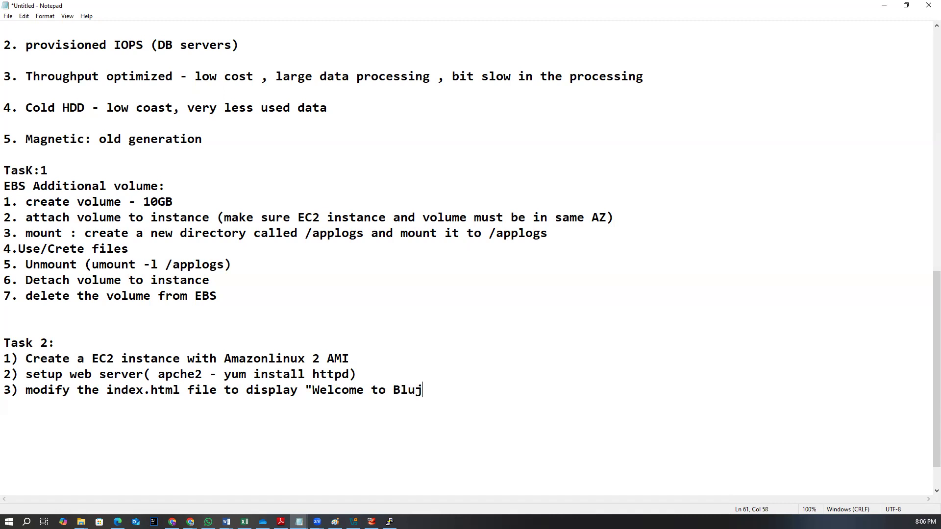
# Complete item 3 with the quoted text "Welcome to Blujay Technologies website -1 " and add blank lines
pyautogui.press('BackSpace')
pyautogui.write('ay Technologies')
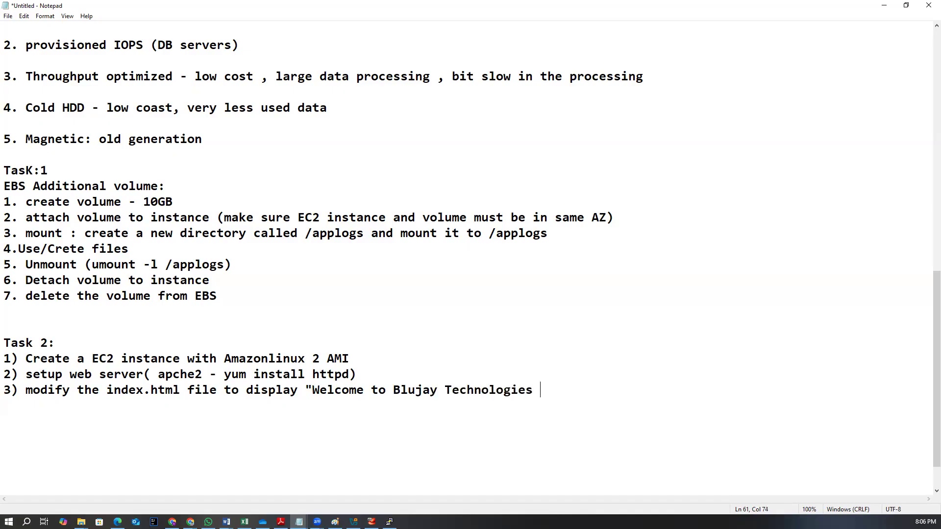
pyautogui.write(' website -1 "')
pyautogui.press('Return')
pyautogui.press('Return')
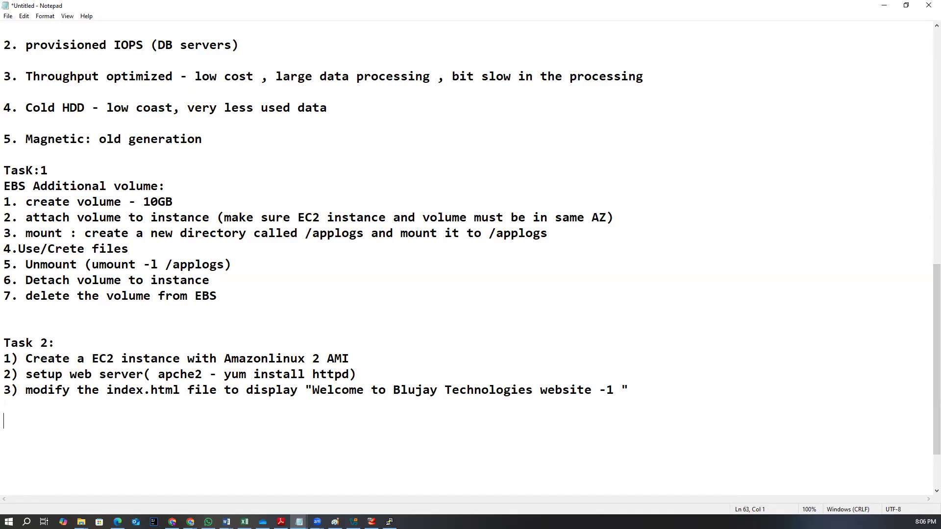
# Duplicate the whole Task 2 block below itself and rename the copy's heading to 'Task 3:'
pyautogui.moveTo(55, 343); pyautogui.dragTo(2, 343)
pyautogui.moveTo(631, 396); pyautogui.dragTo(5, 342)
pyautogui.hotkey('ctrl', 'c')
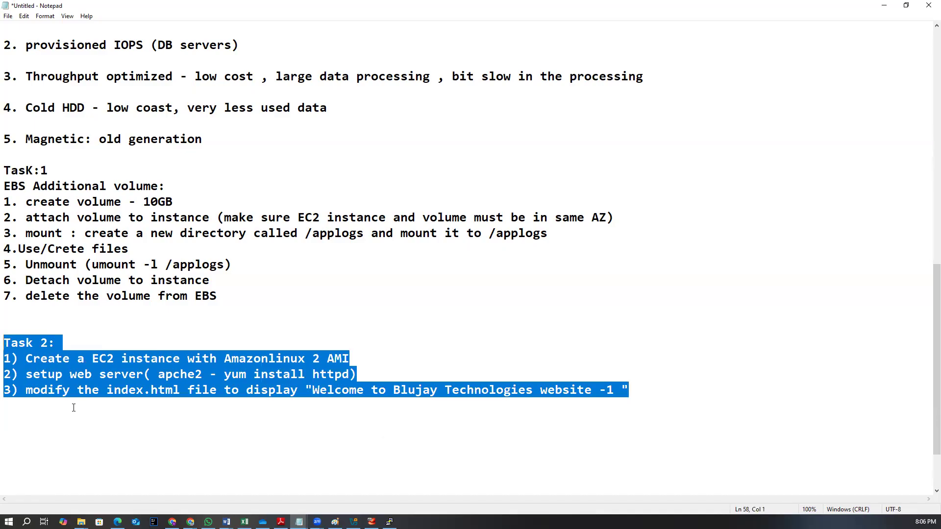
pyautogui.click(25, 422)
pyautogui.hotkey('ctrl', 'v')
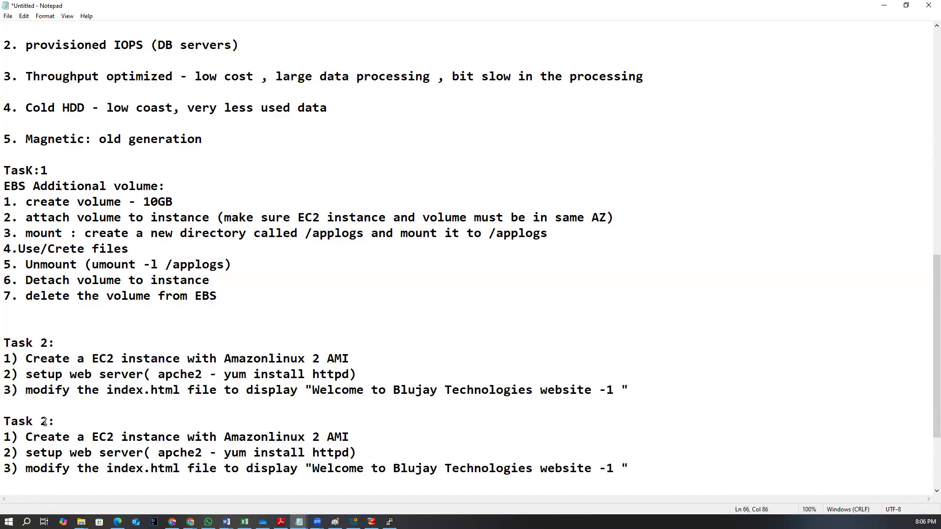
pyautogui.press('BackSpace')
pyautogui.write('3')
# Change the Task 3 message to end with 'website -2'
pyautogui.scroll(-1, 204, 446)
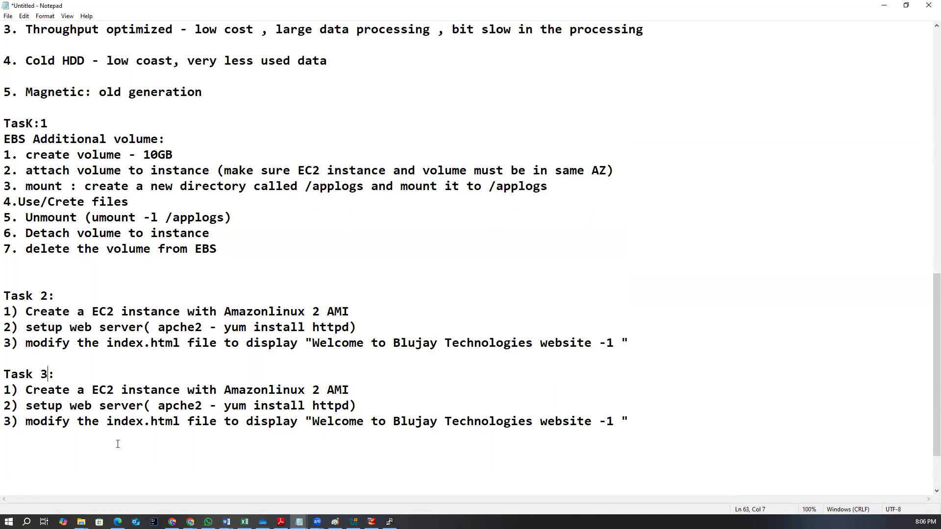
pyautogui.click(612, 418)
pyautogui.press('BackSpace')
pyautogui.write('2')
pyautogui.click(317, 391)
# Review the EBS Volumes page and the EC2 Instance Connect terminal in the browser, then return to the notes
pyautogui.click(190, 522)
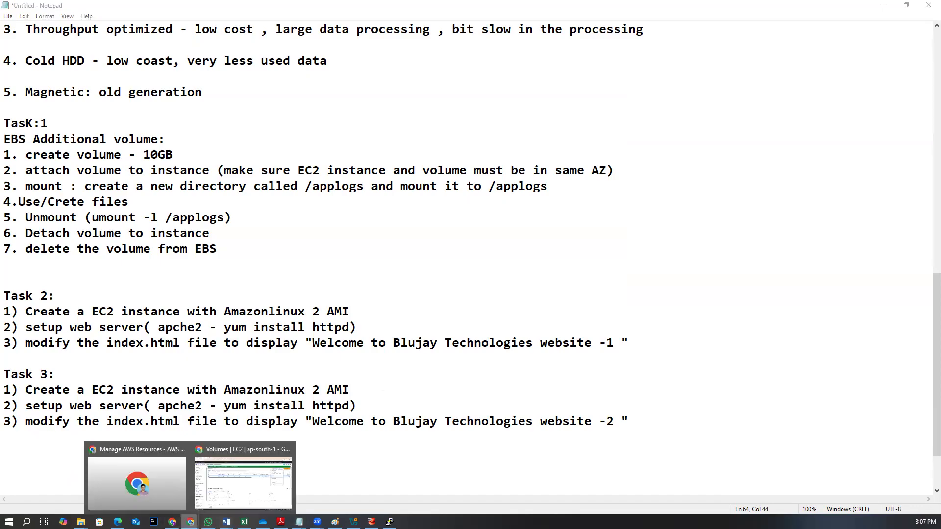
pyautogui.click(222, 500)
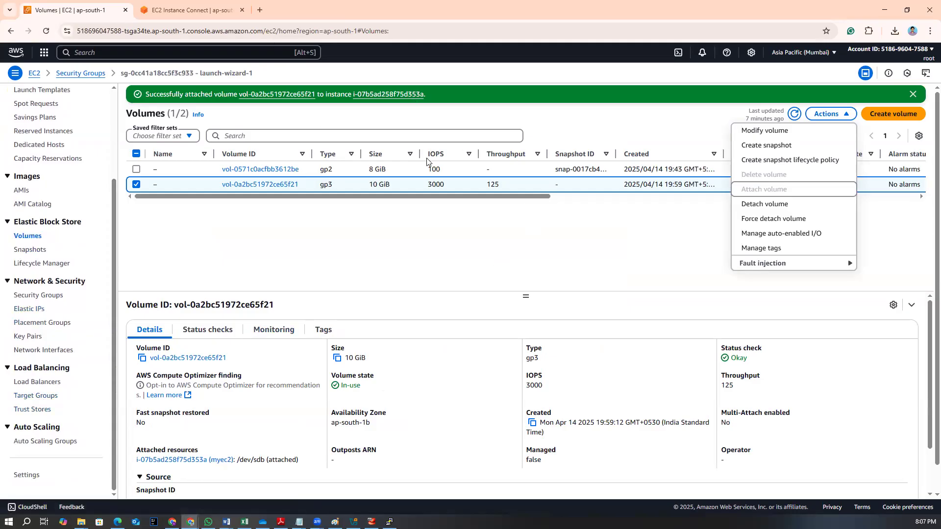
pyautogui.click(645, 120)
pyautogui.click(175, 6)
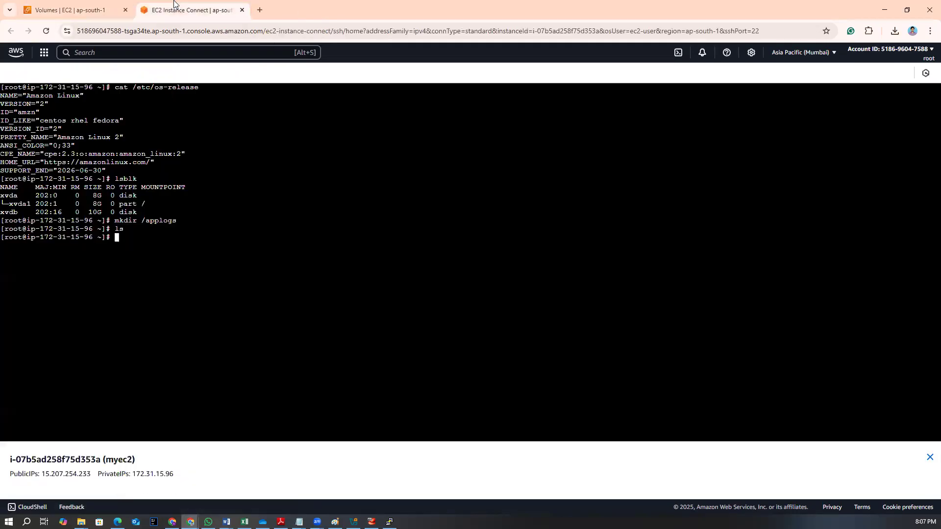
pyautogui.hotkey('alt', 'Tab')
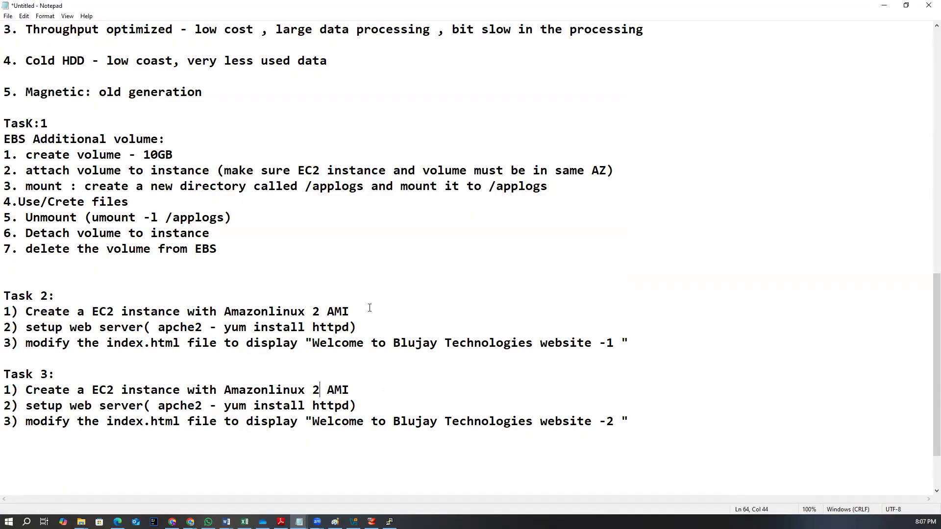
# Append '(EBS volume)' to Task 1's step 1 'create volume - 10GB'
pyautogui.click(365, 313)
pyautogui.click(177, 155)
pyautogui.write('(E')
pyautogui.write('BS ')
pyautogui.write('vloume')
pyautogui.press('BackSpace')
pyautogui.press('BackSpace')
pyautogui.press('BackSpace')
pyautogui.press('BackSpace')
pyautogui.press('BackSpace')
pyautogui.write('olume)')
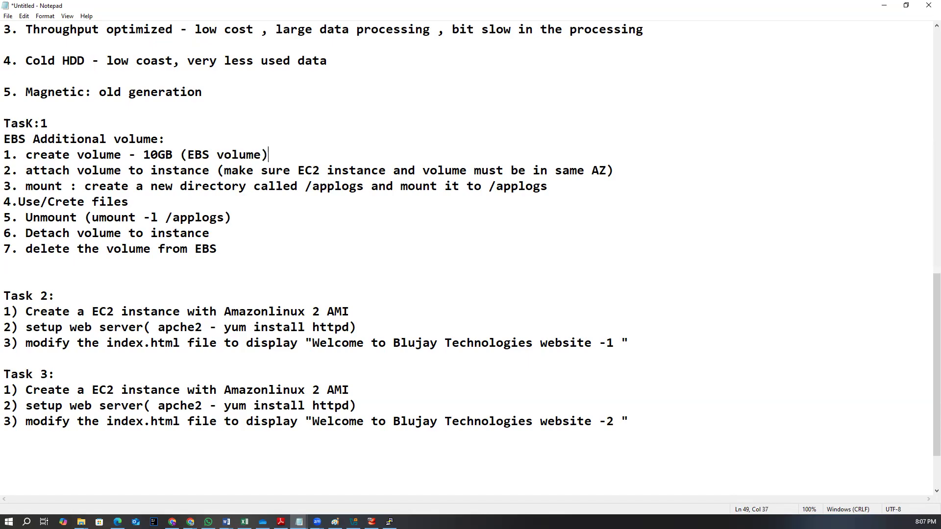
# Switch to Paint showing the EC2 instance diagram
pyautogui.click(244, 338)
pyautogui.click(335, 522)
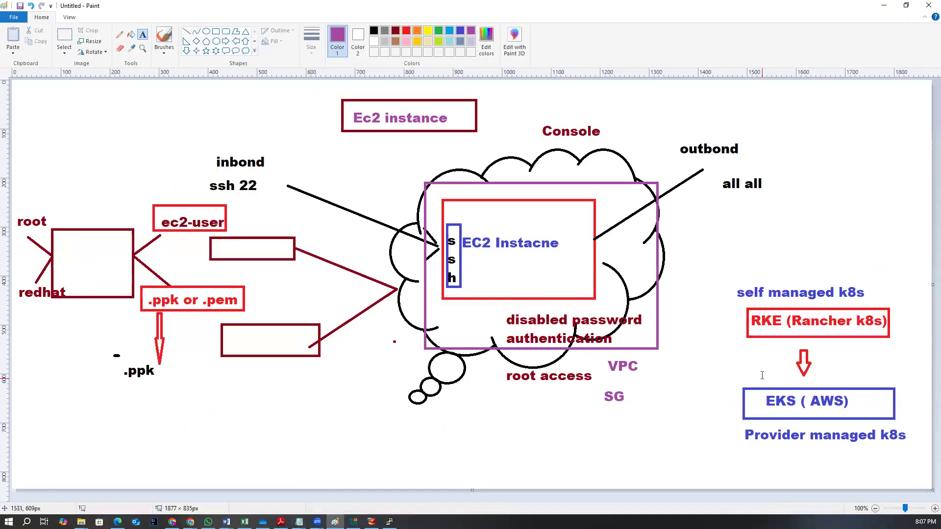
pyautogui.click(215, 31)
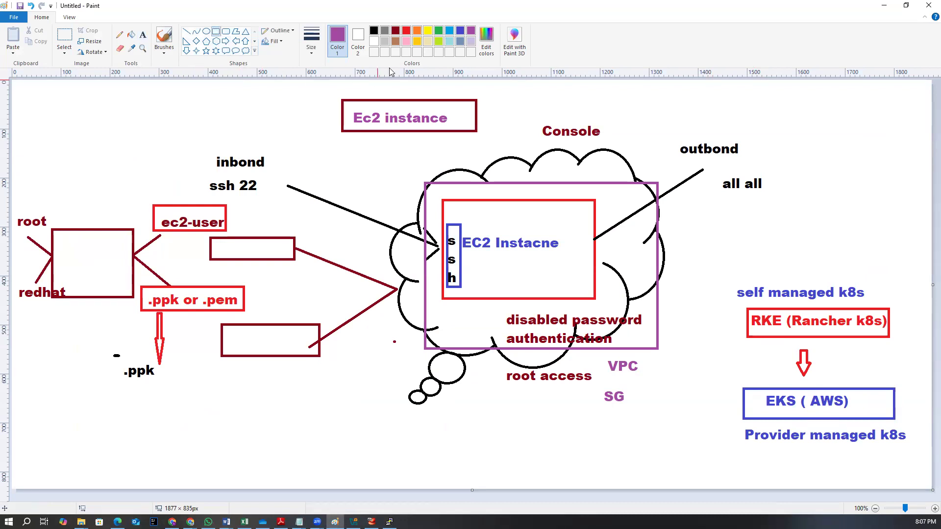